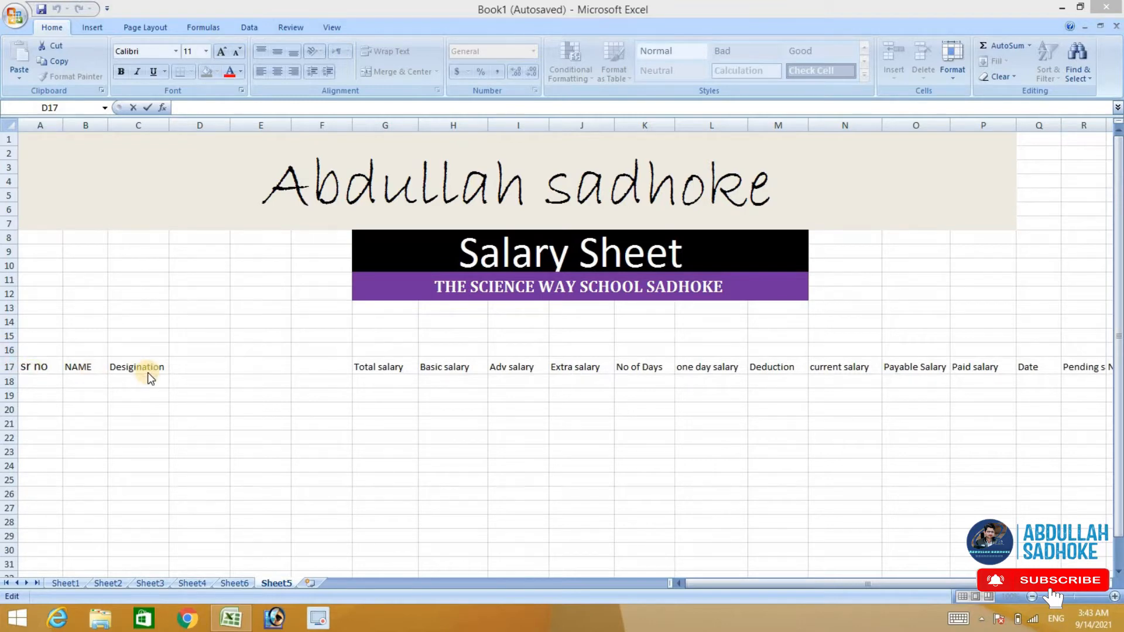
Step: Enter the header "account number" in cell D17, with a line break between the two words
{"action": "double_click", "coordinate": [206, 366]}
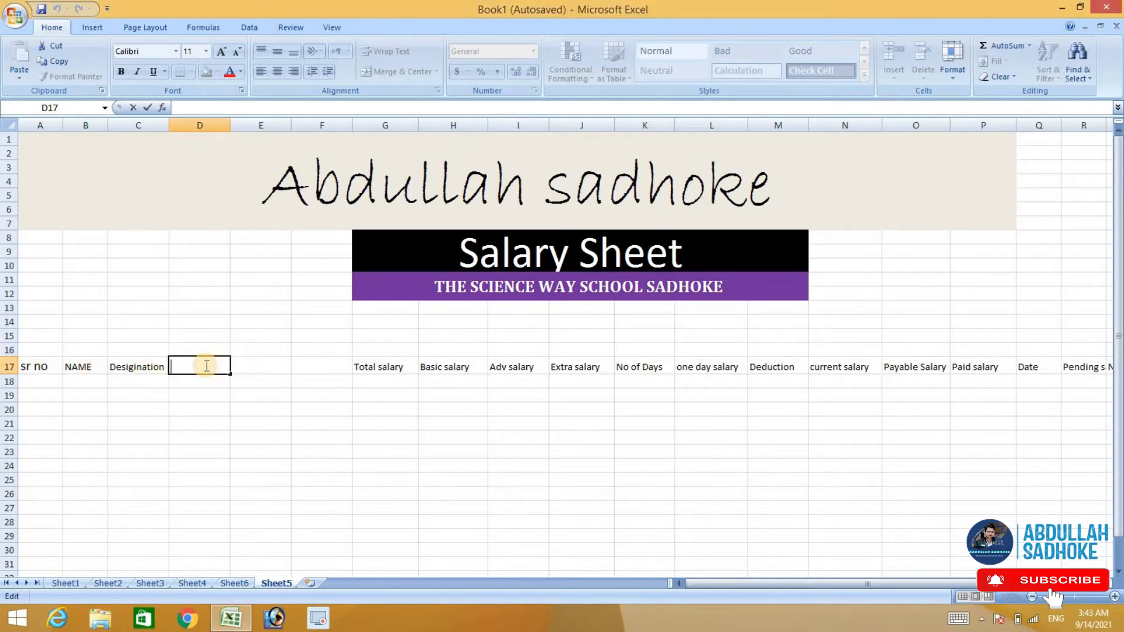
{"action": "type", "text": "account num"}
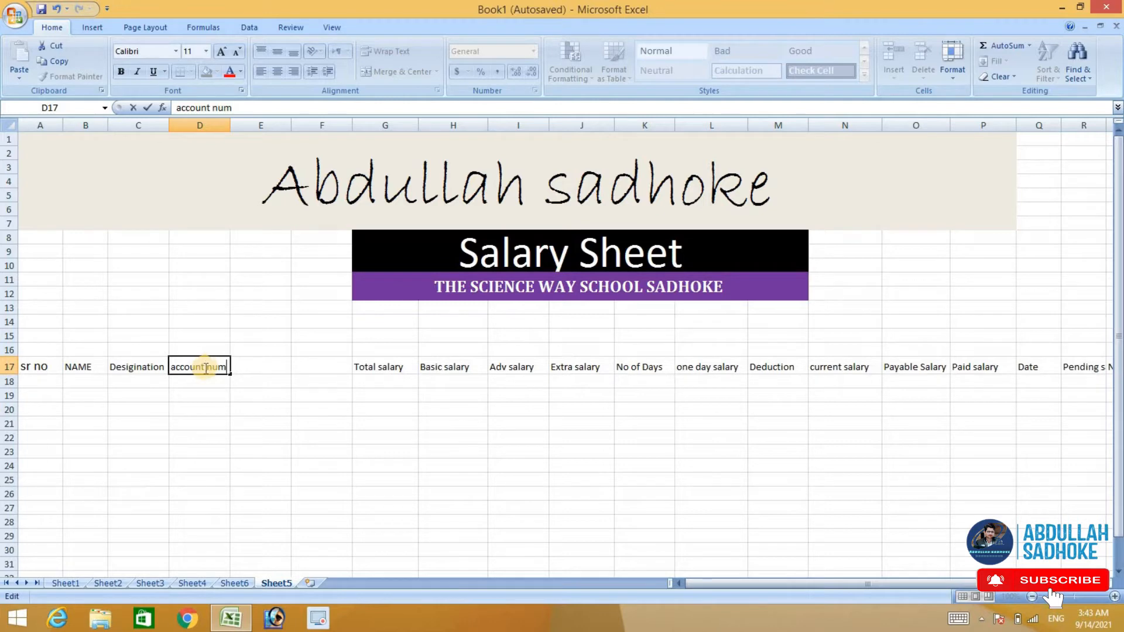
{"action": "type", "text": "ber"}
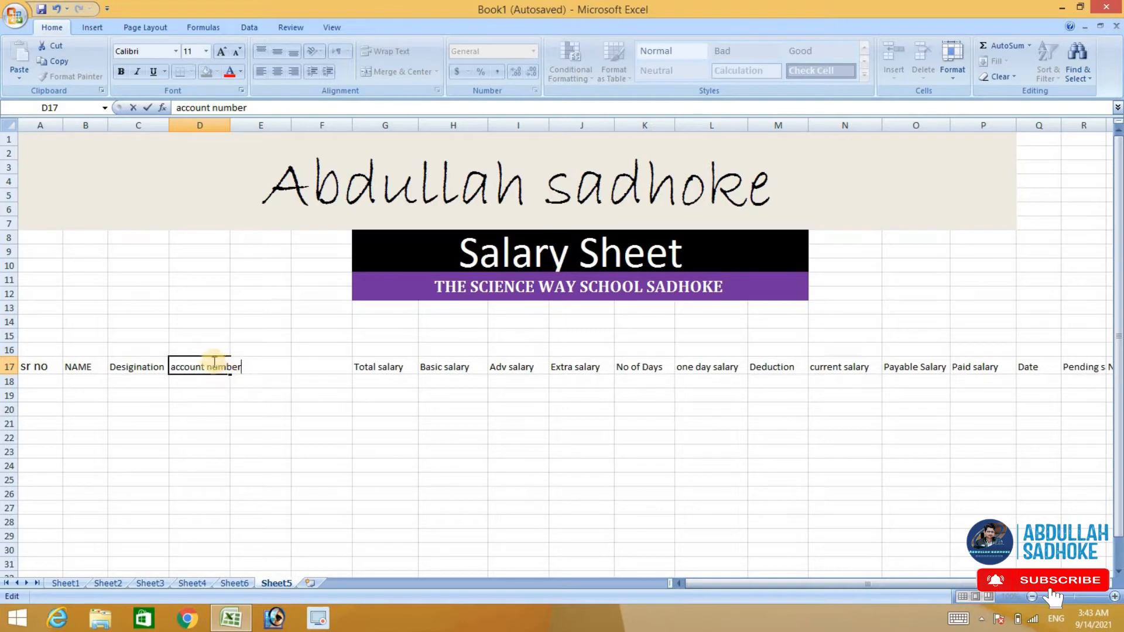
{"action": "left_click", "coordinate": [208, 367]}
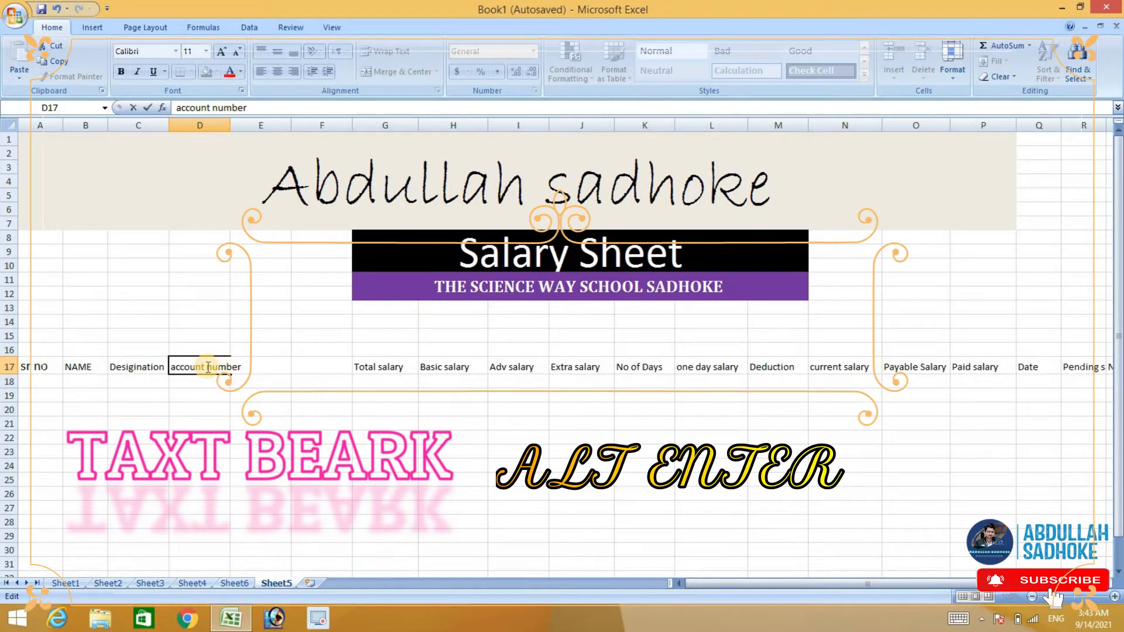
{"action": "key", "text": "alt+Return"}
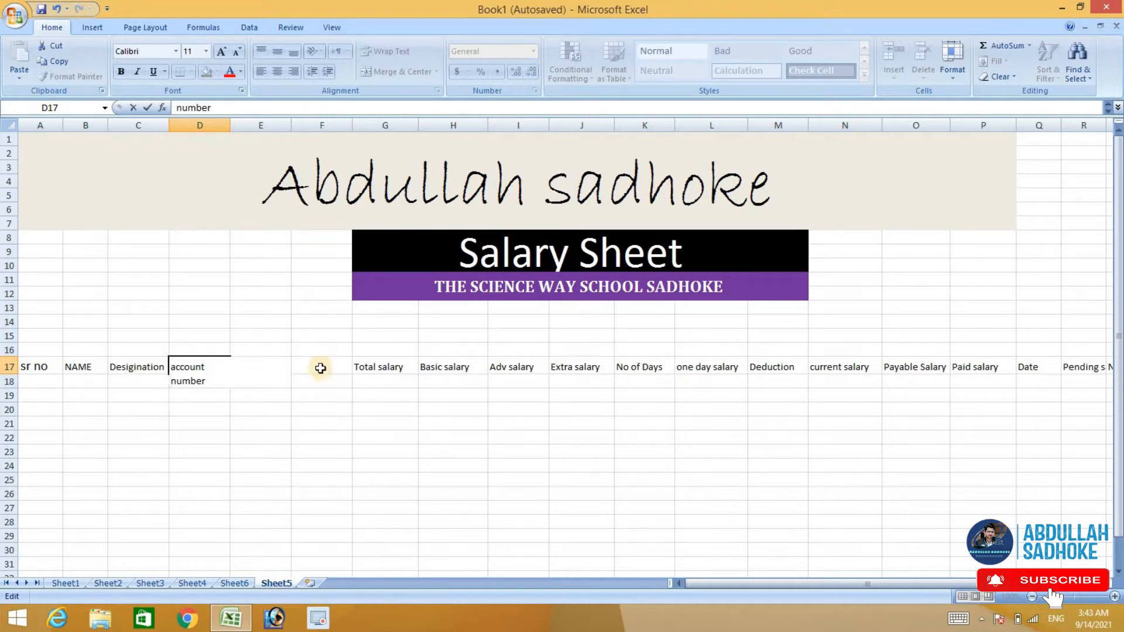
{"action": "key", "text": "Return"}
Step: Enter the header "per salary" in cell E17
{"action": "left_click", "coordinate": [258, 371]}
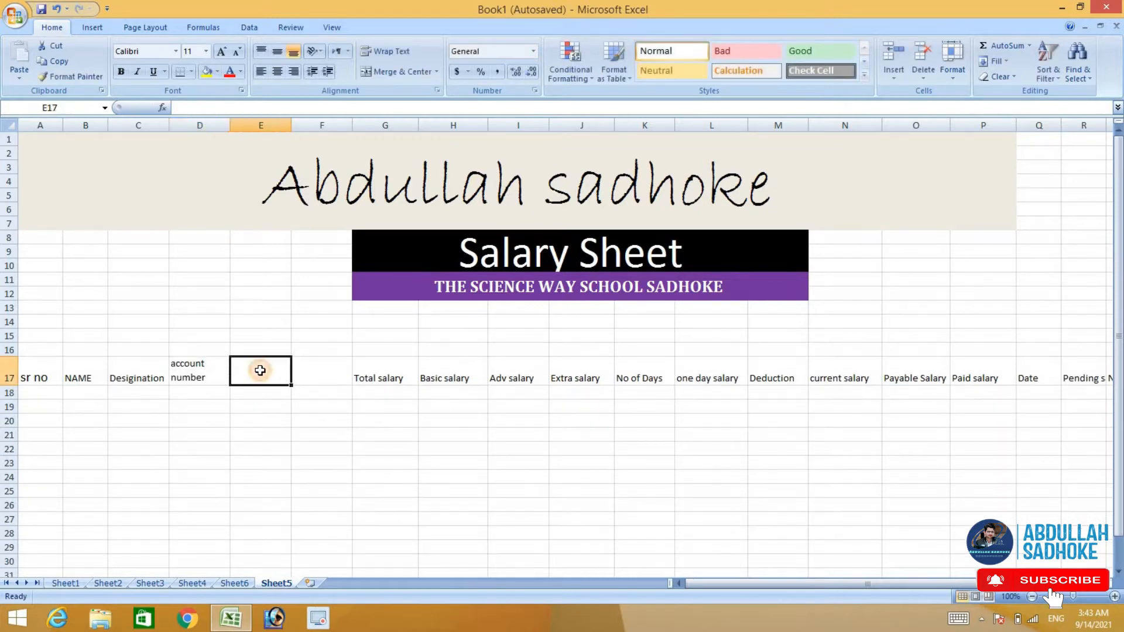
{"action": "type", "text": "p"}
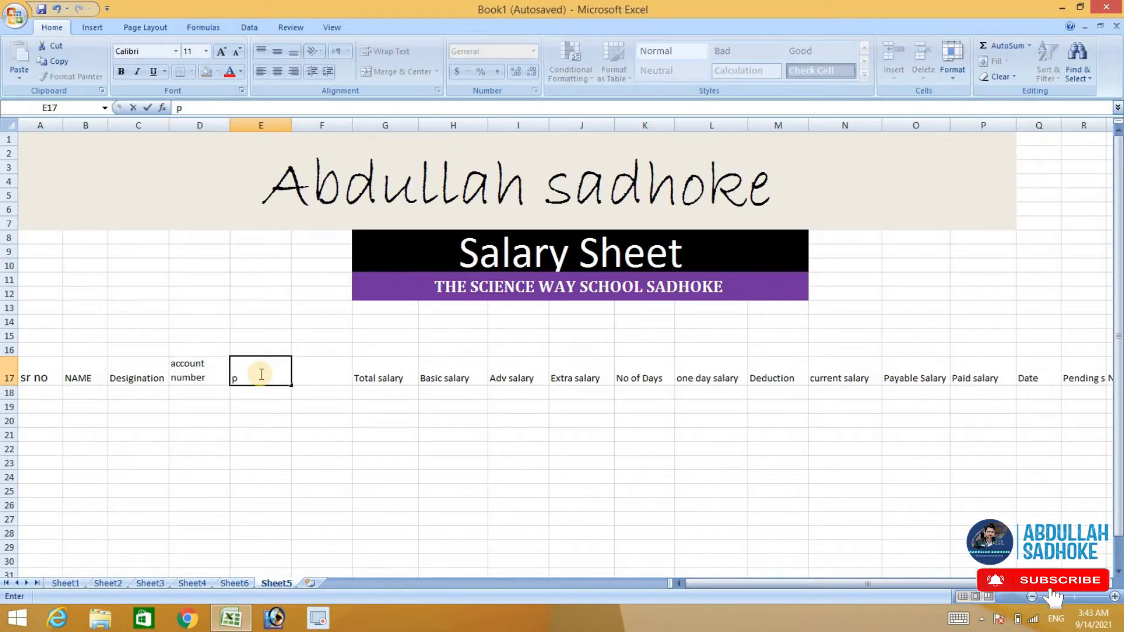
{"action": "type", "text": "er salary"}
{"action": "double_click", "coordinate": [320, 378]}
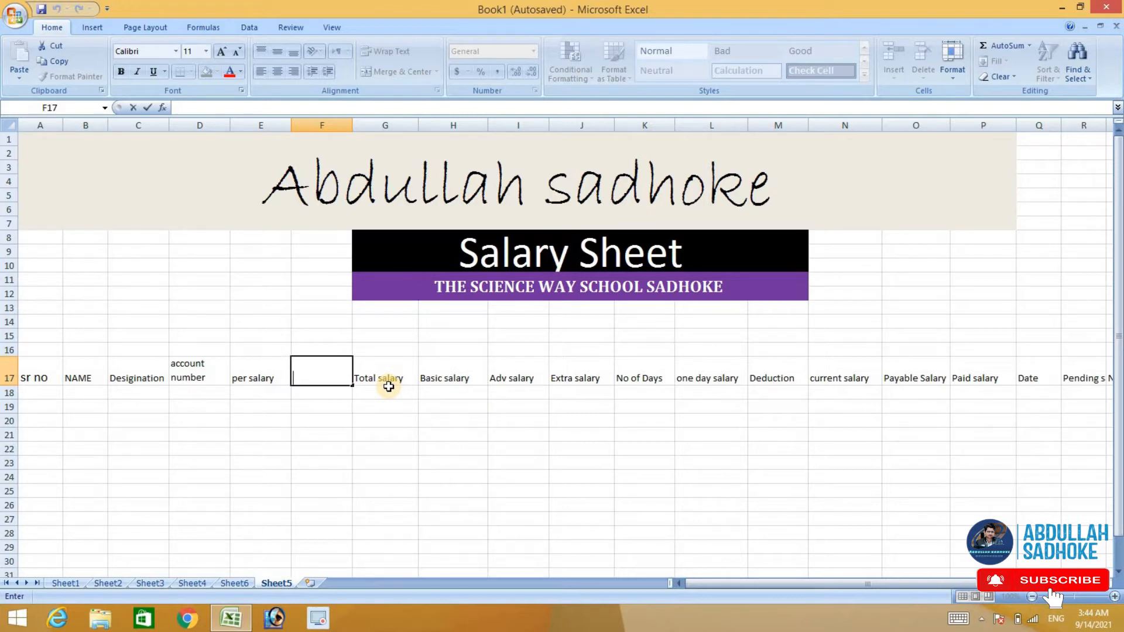
{"action": "double_click", "coordinate": [427, 375]}
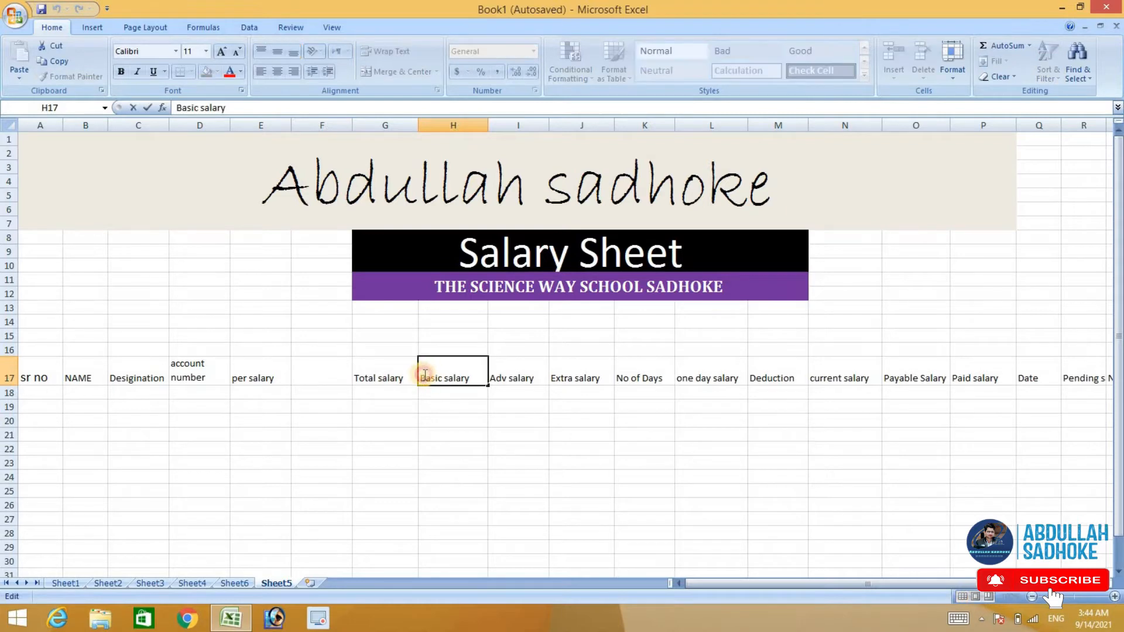
{"action": "left_click_drag", "start_coordinate": [425, 374], "coordinate": [469, 379]}
{"action": "right_click", "coordinate": [464, 385]}
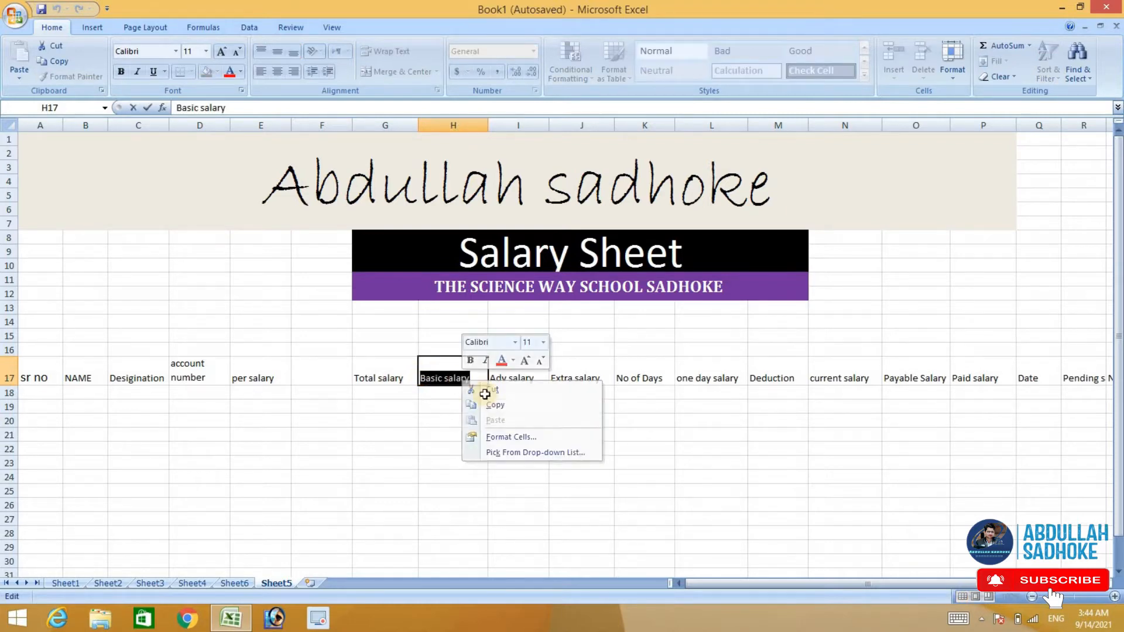
{"action": "key", "text": "Escape"}
{"action": "key", "text": "Escape"}
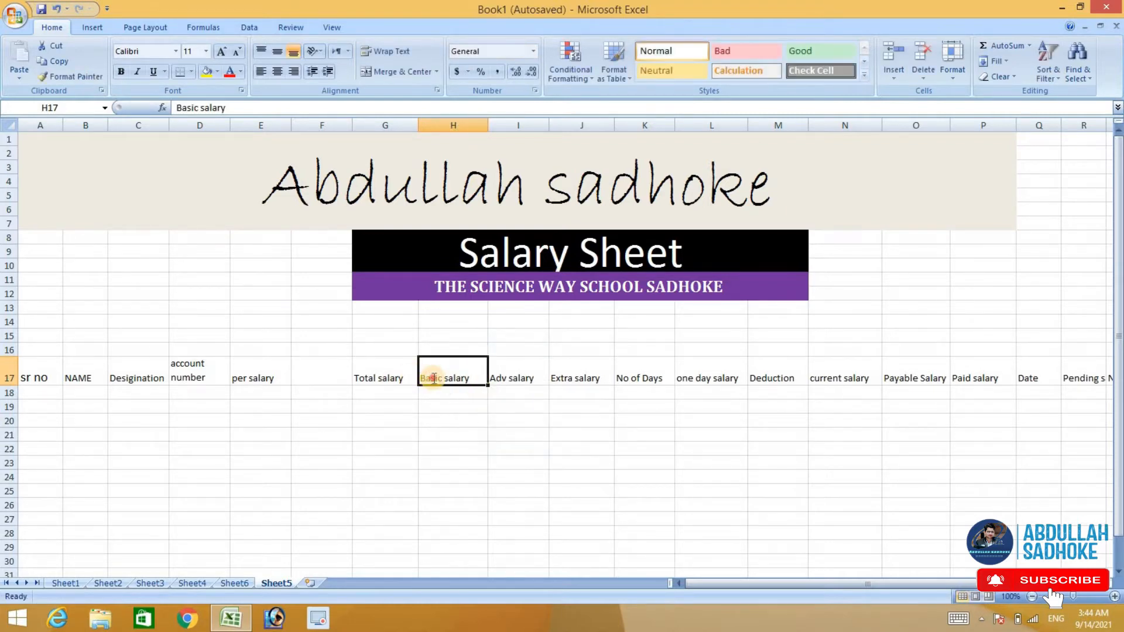
Step: Move the "Basic salary" header text from cell H17 to the empty cell F17
{"action": "double_click", "coordinate": [433, 377]}
{"action": "left_click_drag", "start_coordinate": [431, 376], "coordinate": [475, 378]}
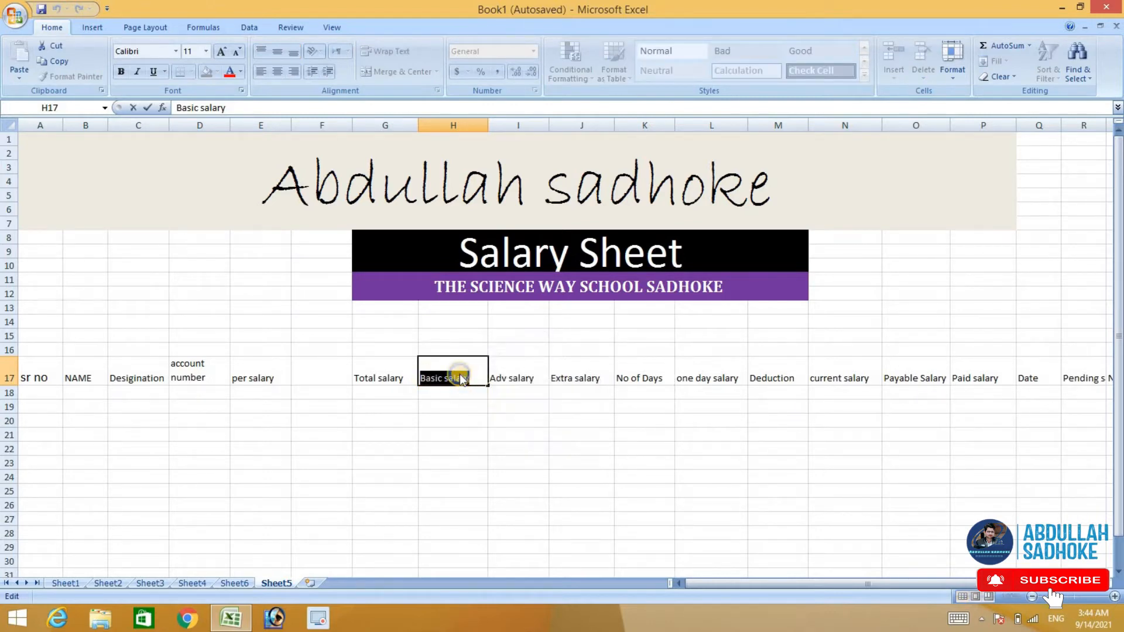
{"action": "right_click", "coordinate": [461, 378]}
{"action": "left_click", "coordinate": [476, 384]}
{"action": "left_click", "coordinate": [325, 387]}
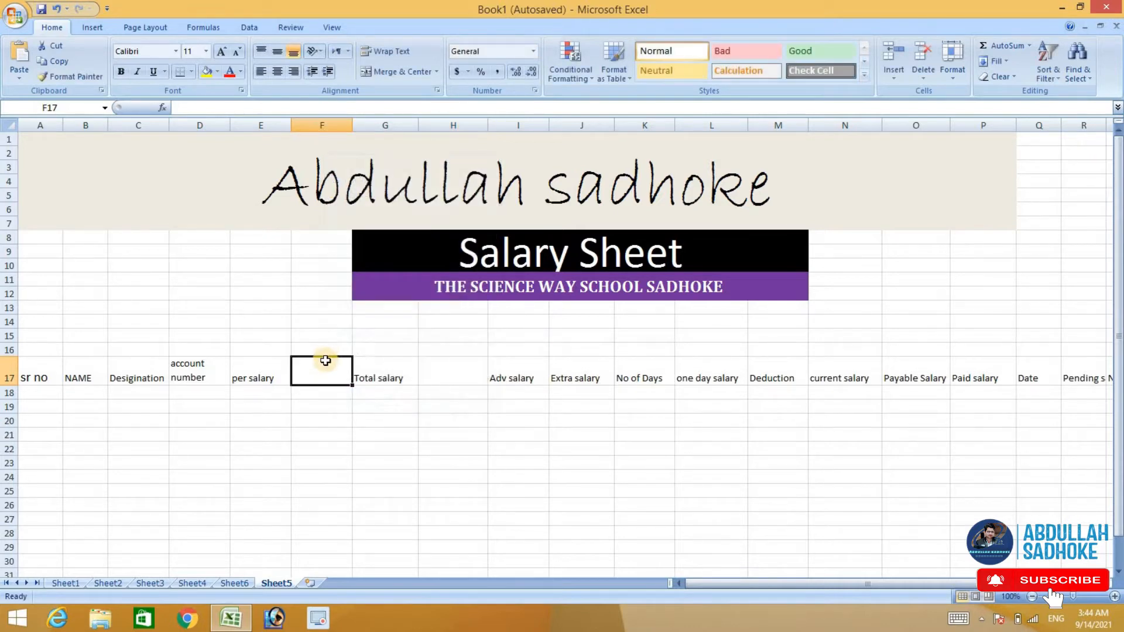
{"action": "key", "text": "ctrl+v"}
Step: Delete the empty cell H17 and shift the remaining header cells left
{"action": "left_click", "coordinate": [456, 375]}
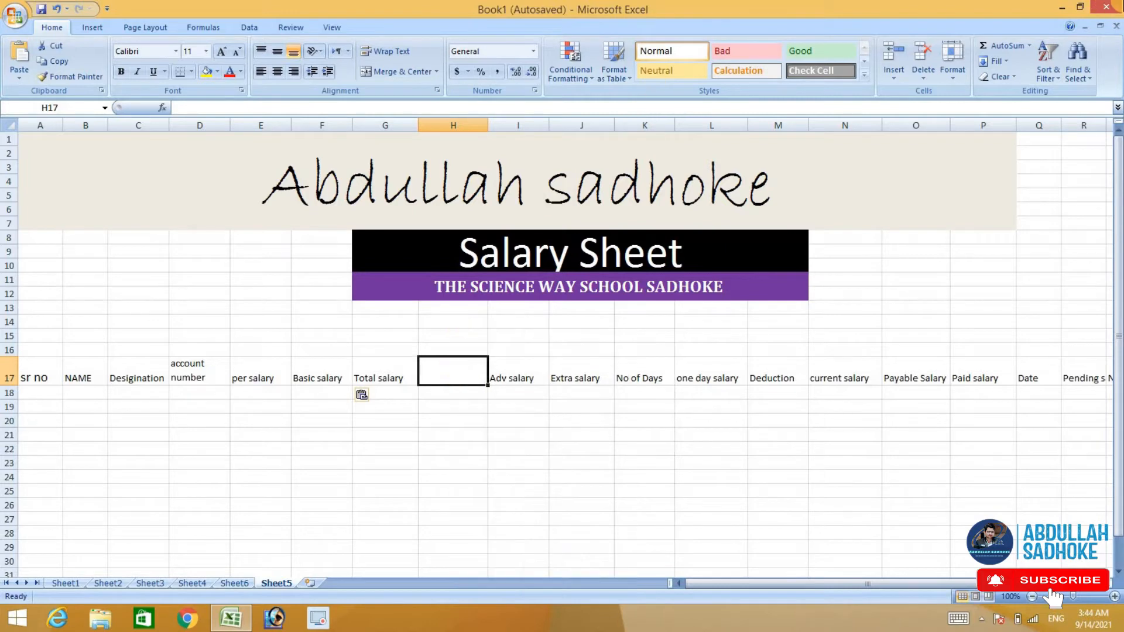
{"action": "right_click", "coordinate": [442, 371]}
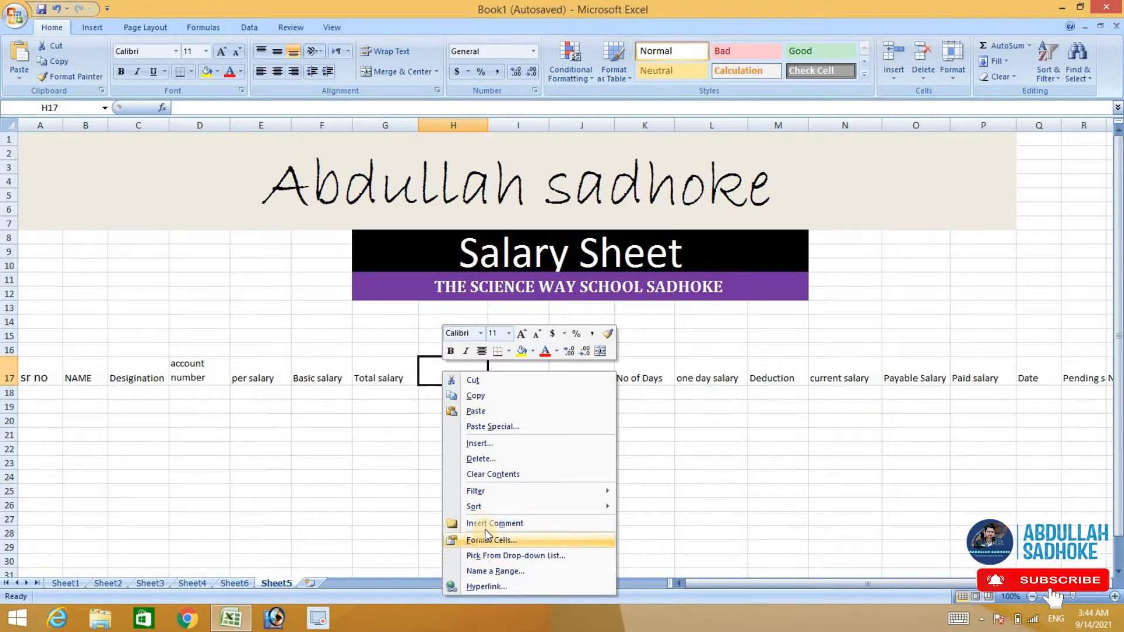
{"action": "left_click", "coordinate": [484, 460]}
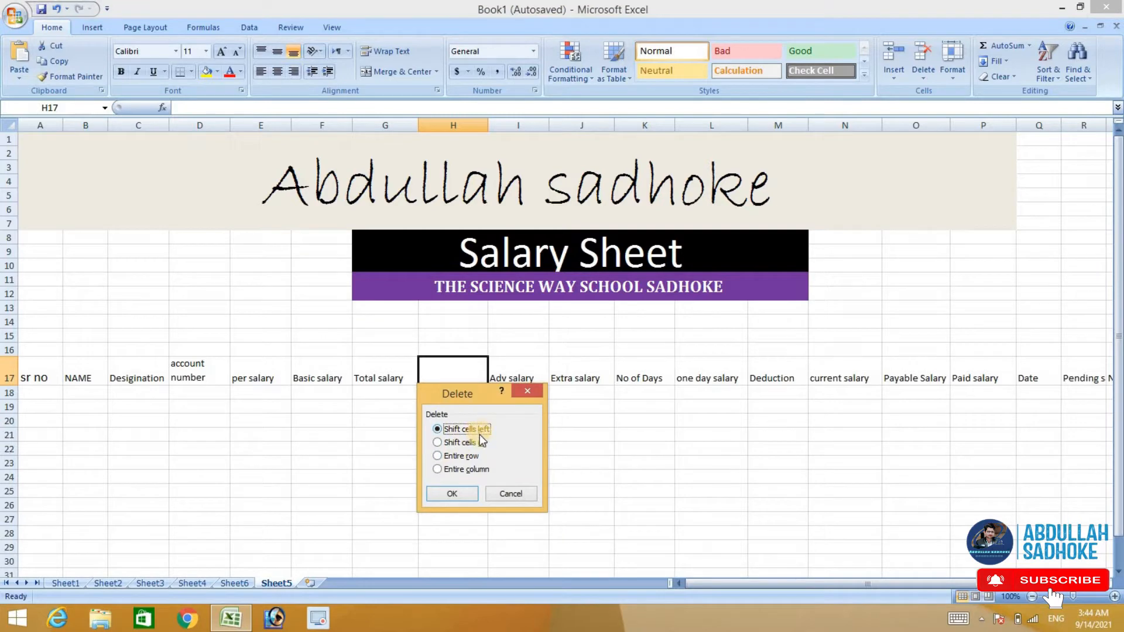
{"action": "left_click", "coordinate": [462, 495]}
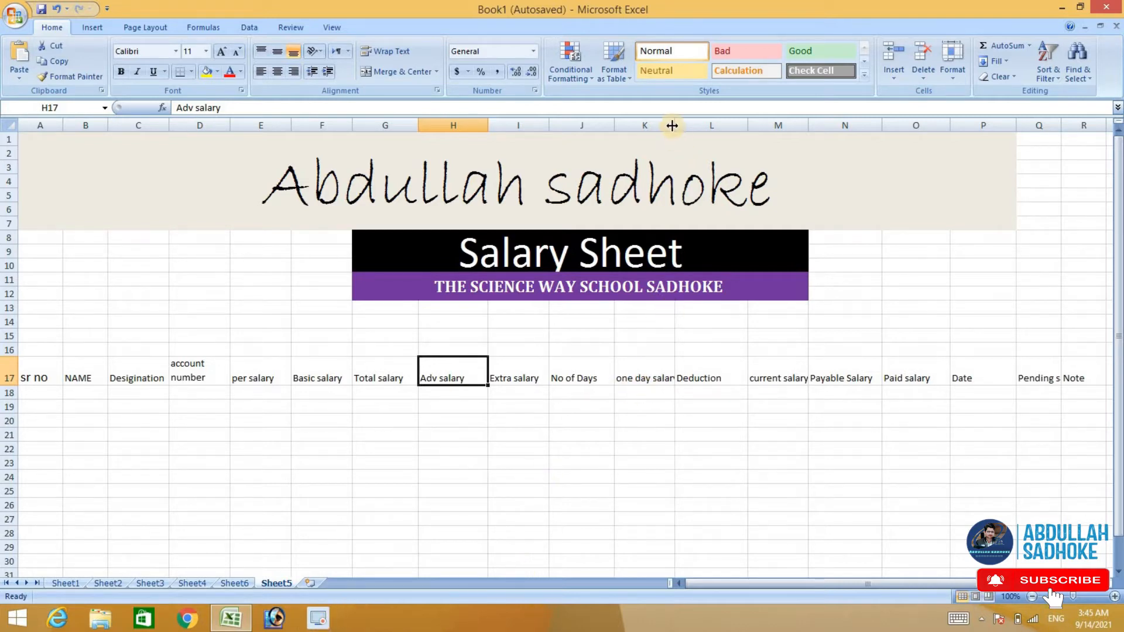
Step: Widen columns K, M and Q so the headers "one day salary", "current salary" and "Pending salary" fit
{"action": "left_click_drag", "start_coordinate": [675, 125], "coordinate": [697, 125]}
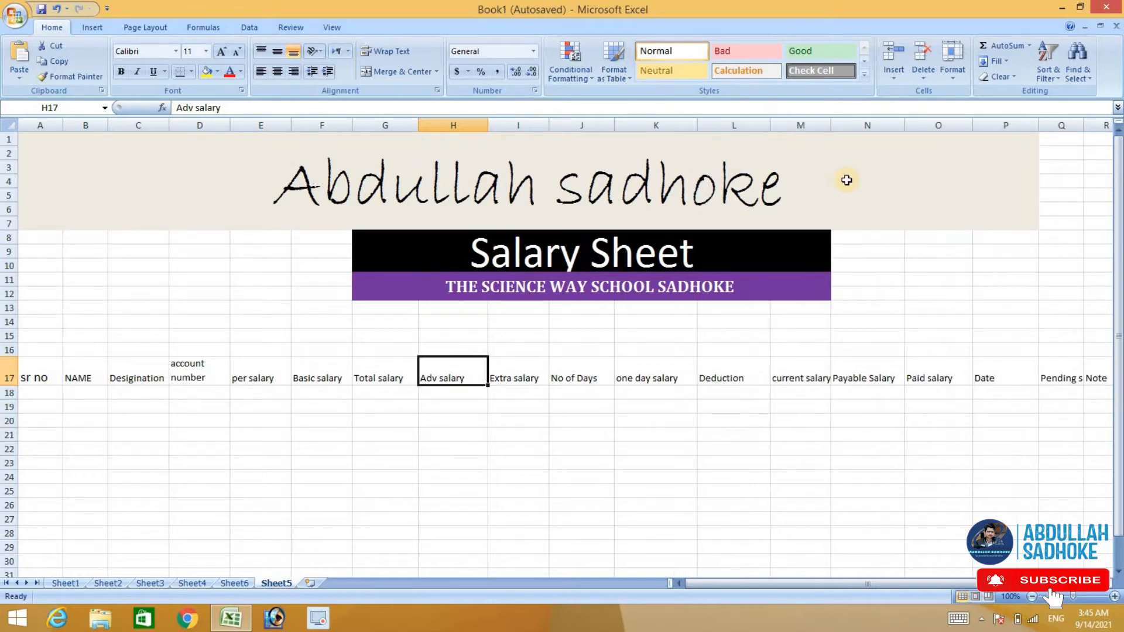
{"action": "left_click_drag", "start_coordinate": [830, 127], "coordinate": [862, 130]}
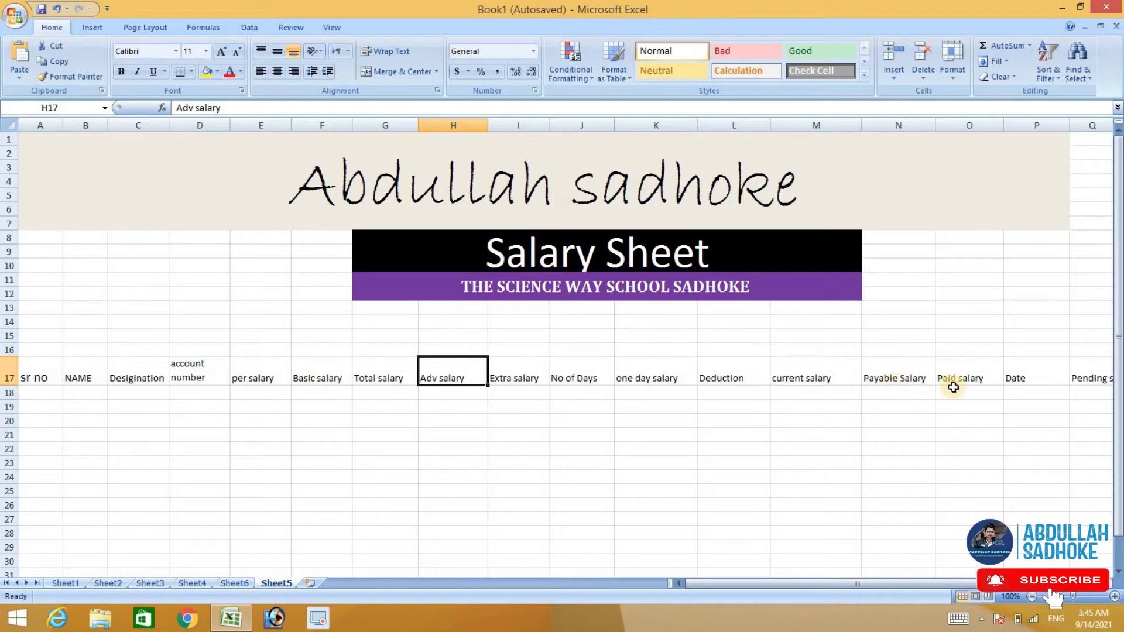
{"action": "left_click_drag", "start_coordinate": [716, 588], "coordinate": [777, 585]}
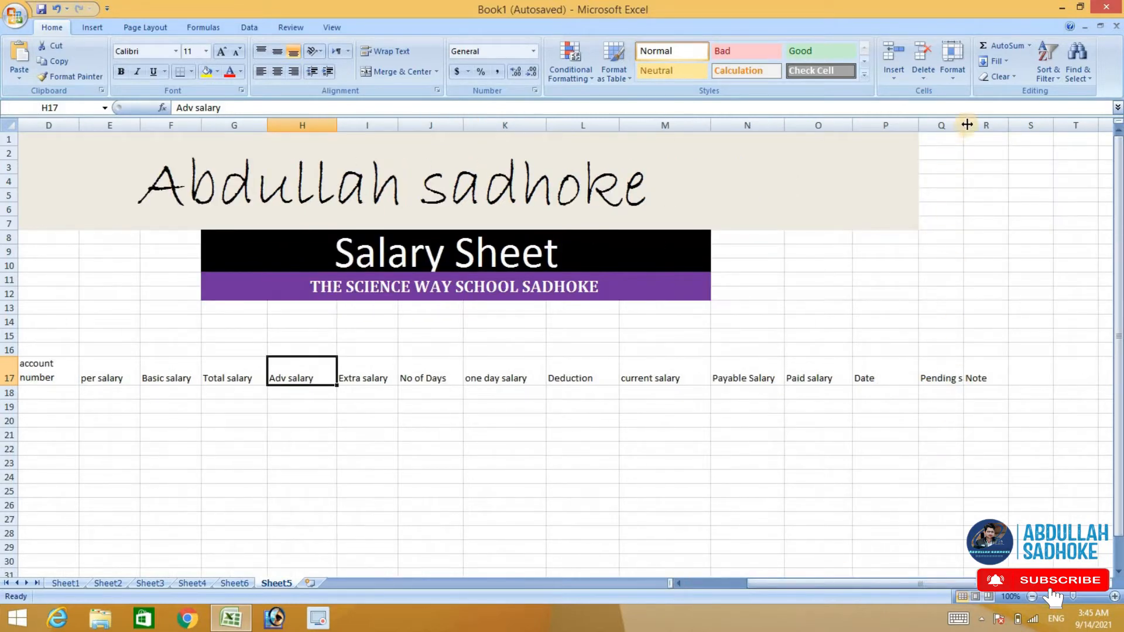
{"action": "left_click_drag", "start_coordinate": [963, 127], "coordinate": [1001, 126]}
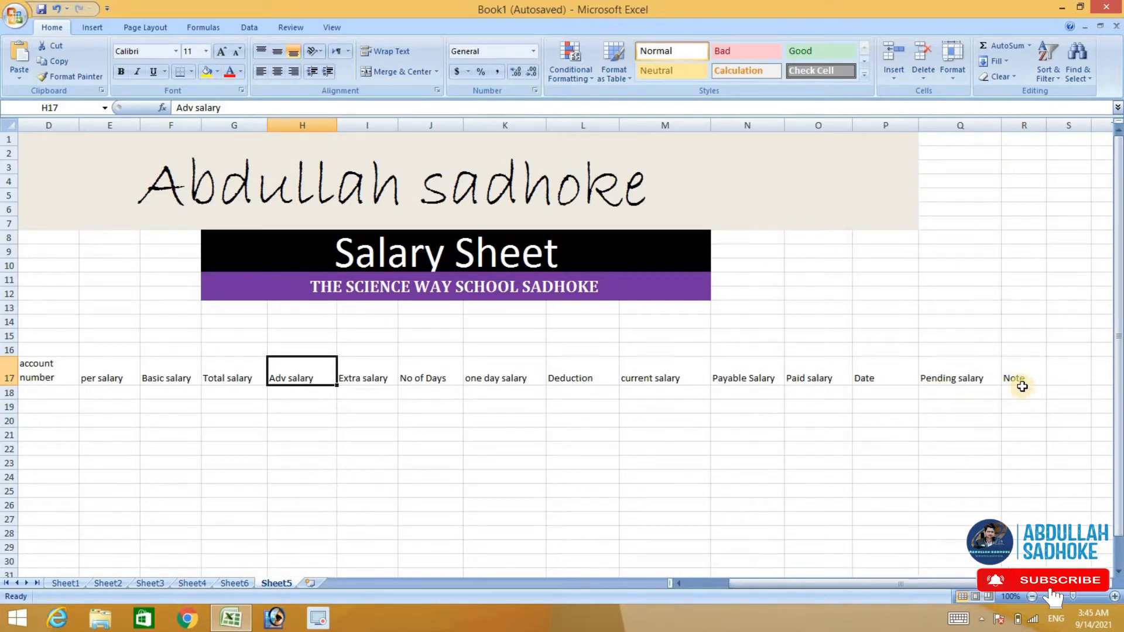
Step: Make the cells in A17:R18, from "sr no" to "Note" and the row below, bold
{"action": "left_click_drag", "start_coordinate": [1021, 381], "coordinate": [7, 392]}
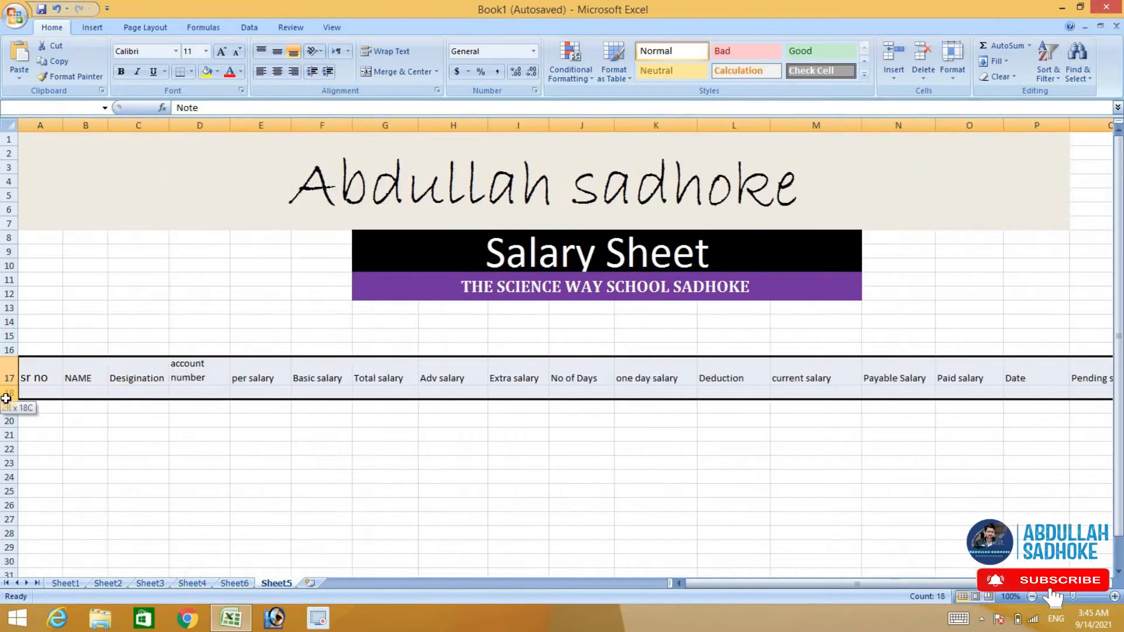
{"action": "left_click", "coordinate": [117, 74]}
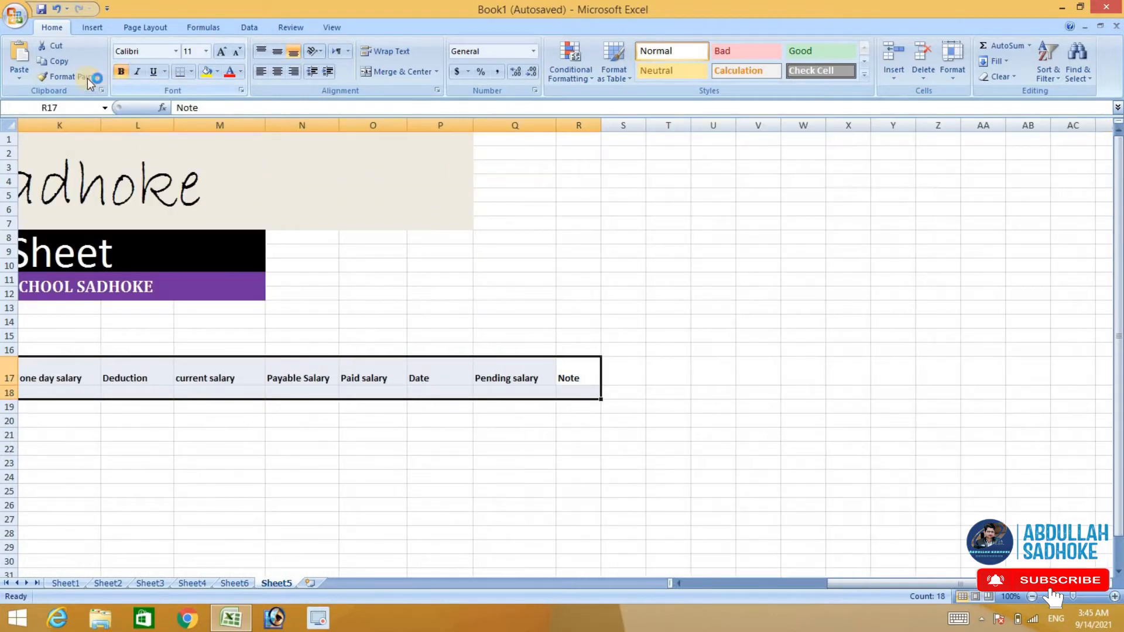
{"action": "left_click", "coordinate": [151, 72]}
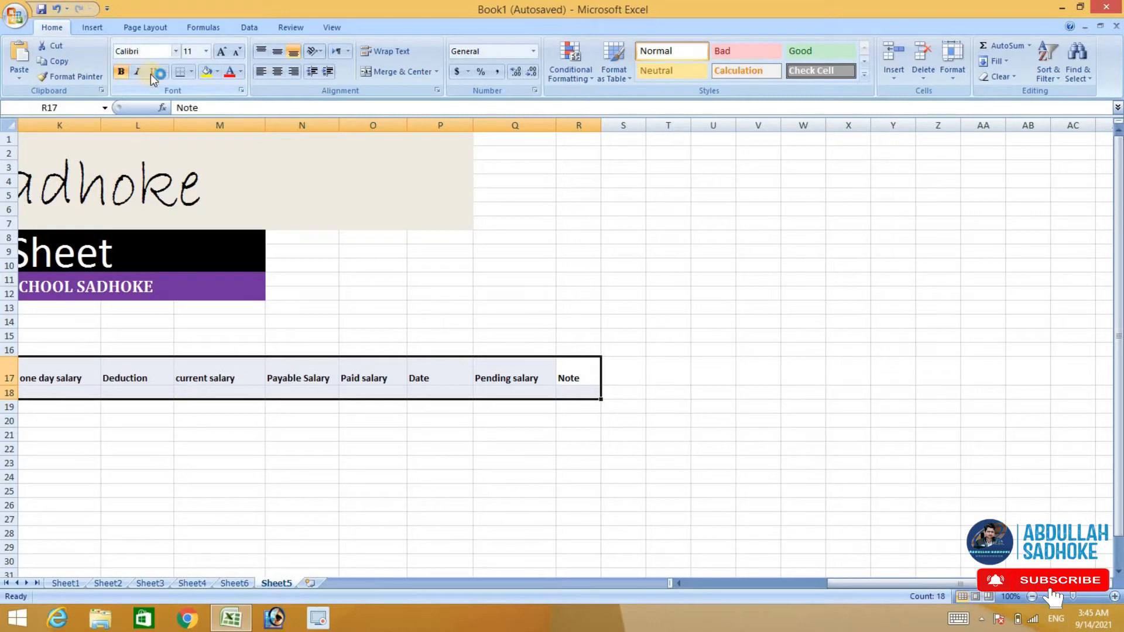
Step: Apply all borders and a thick box border to the header range A17:R18
{"action": "left_click", "coordinate": [188, 76]}
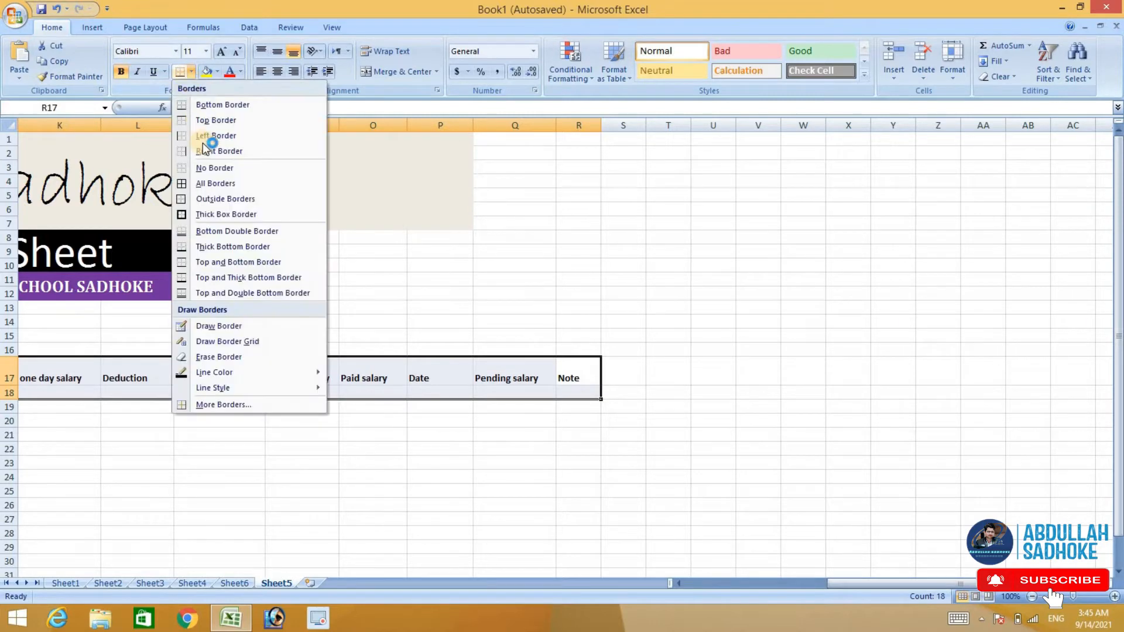
{"action": "left_click", "coordinate": [210, 184]}
{"action": "left_click", "coordinate": [191, 73]}
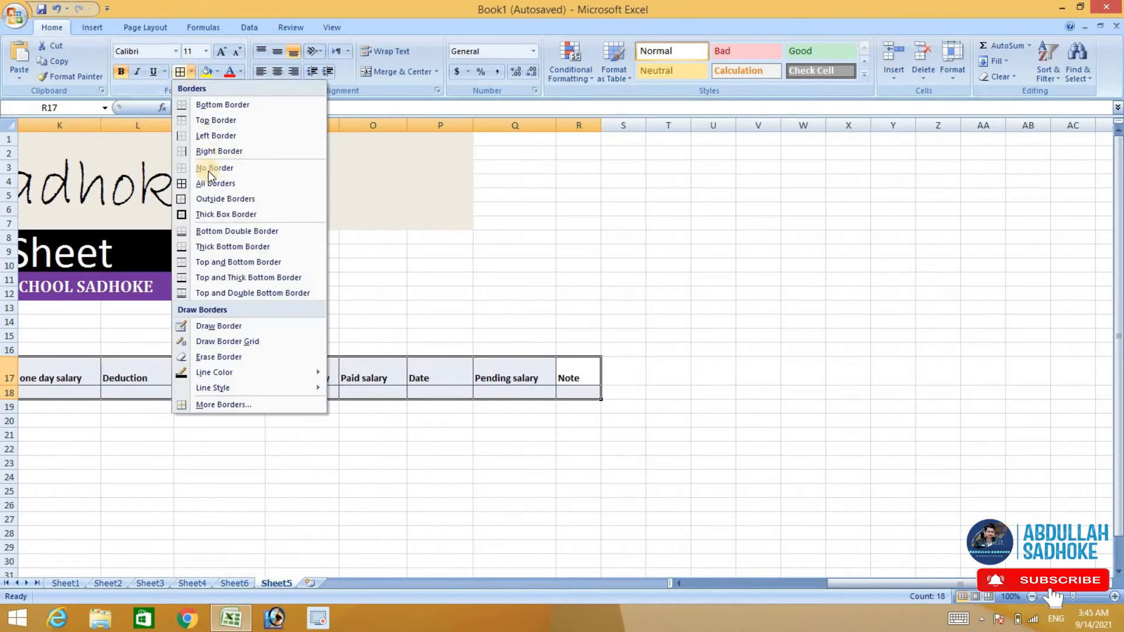
{"action": "left_click", "coordinate": [209, 214]}
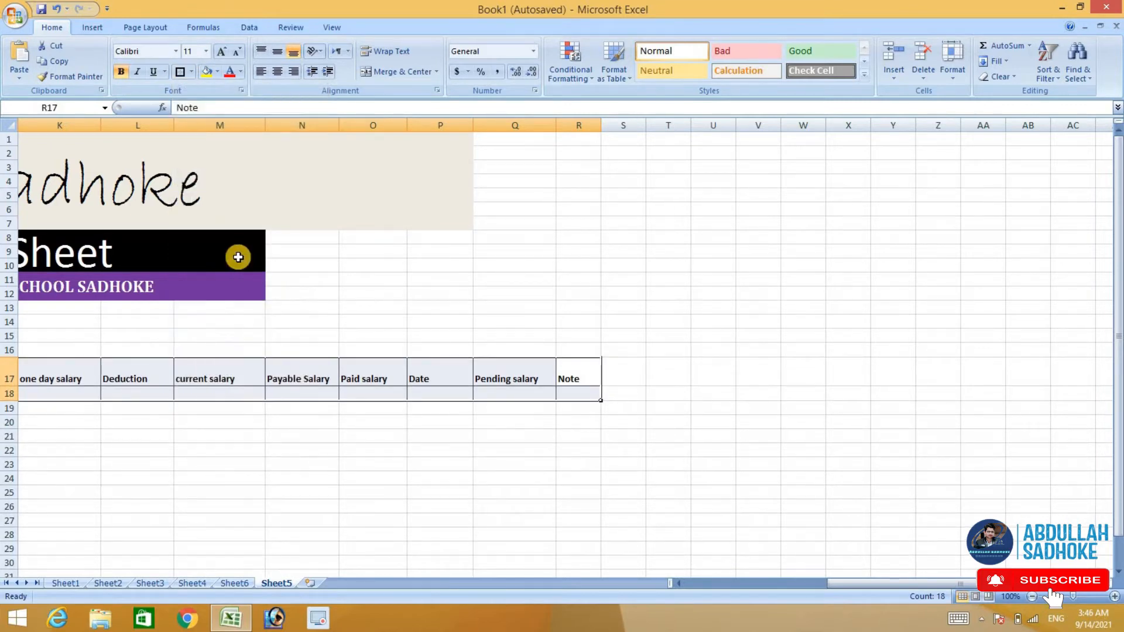
{"action": "left_click", "coordinate": [191, 75]}
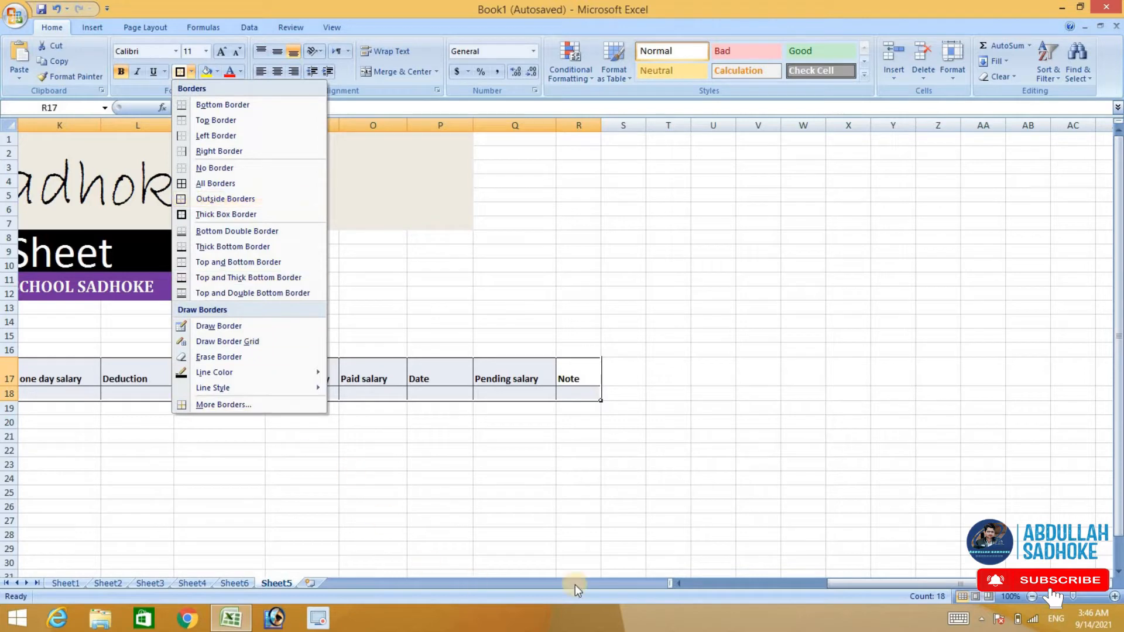
Step: Center the header range A17:R18 vertically and horizontally, and set its font size to 14
{"action": "left_click", "coordinate": [276, 52]}
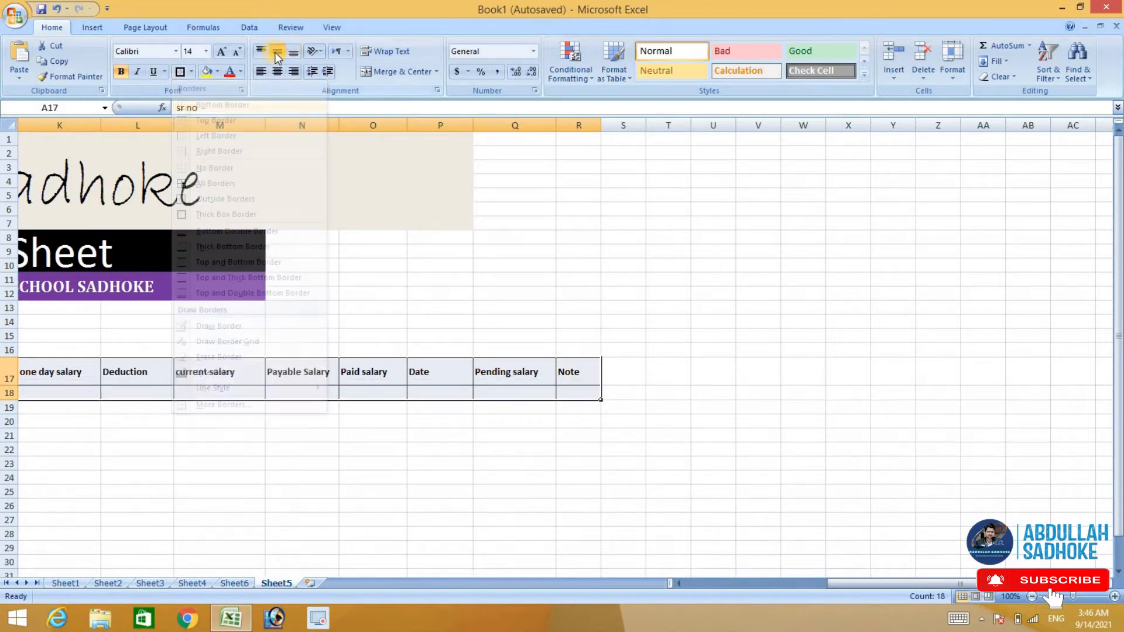
{"action": "left_click", "coordinate": [276, 75]}
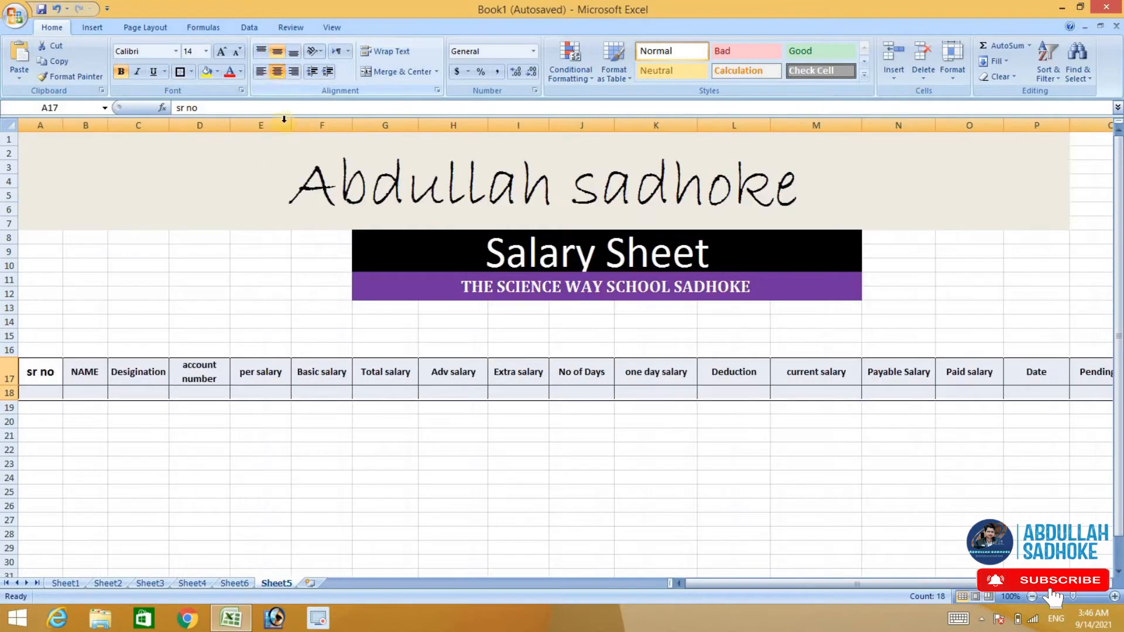
{"action": "left_click", "coordinate": [221, 54]}
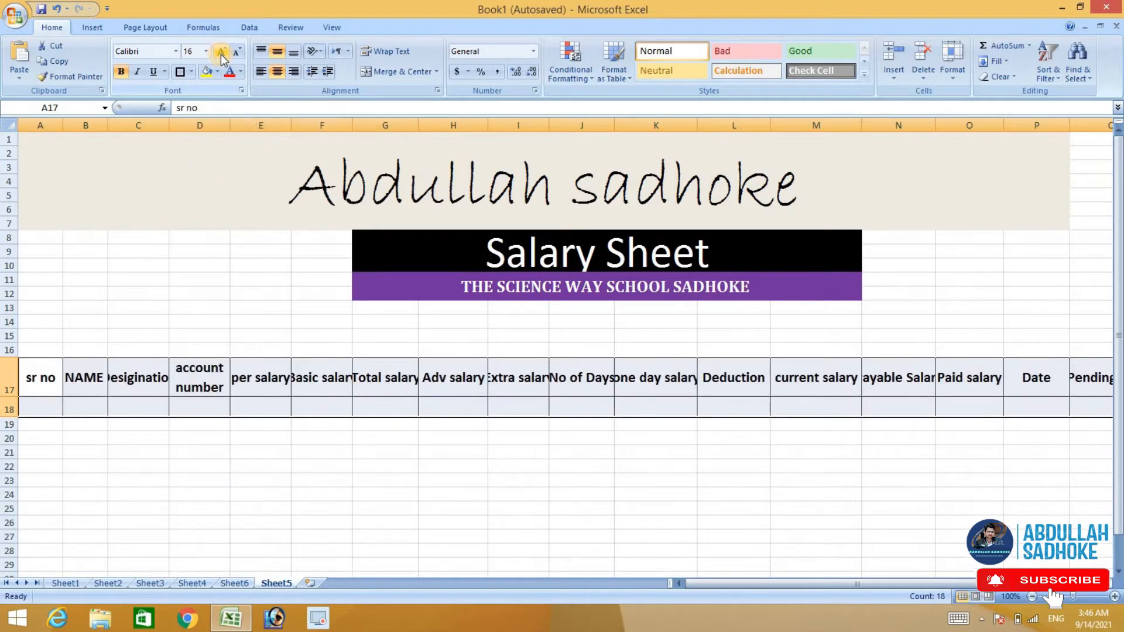
{"action": "left_click", "coordinate": [231, 52]}
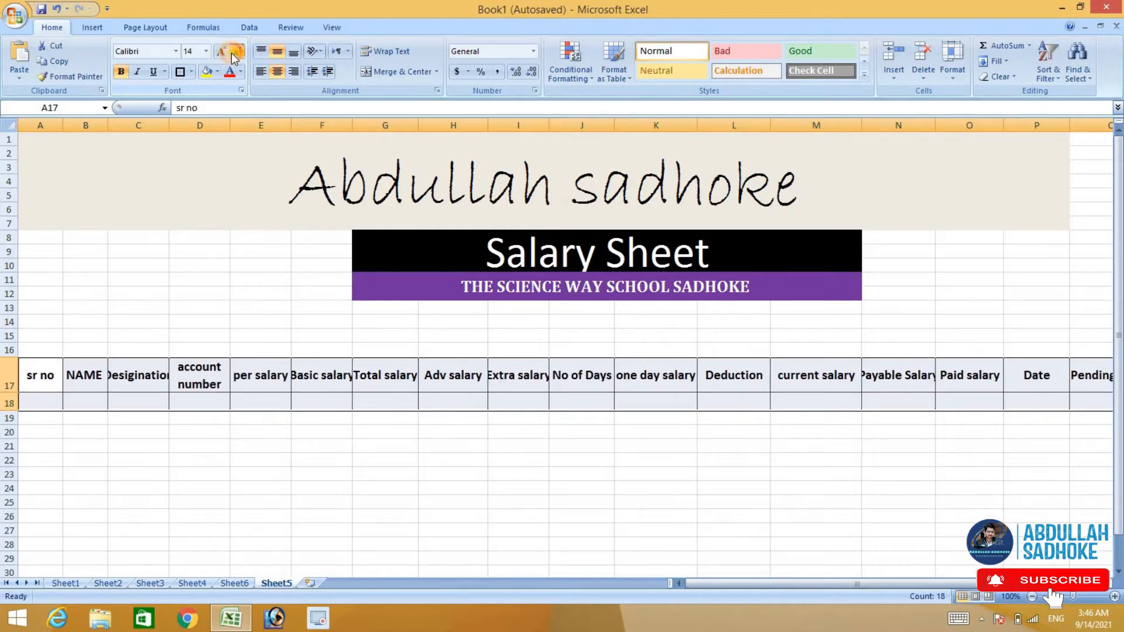
{"action": "left_click", "coordinate": [231, 53]}
{"action": "left_click", "coordinate": [227, 53]}
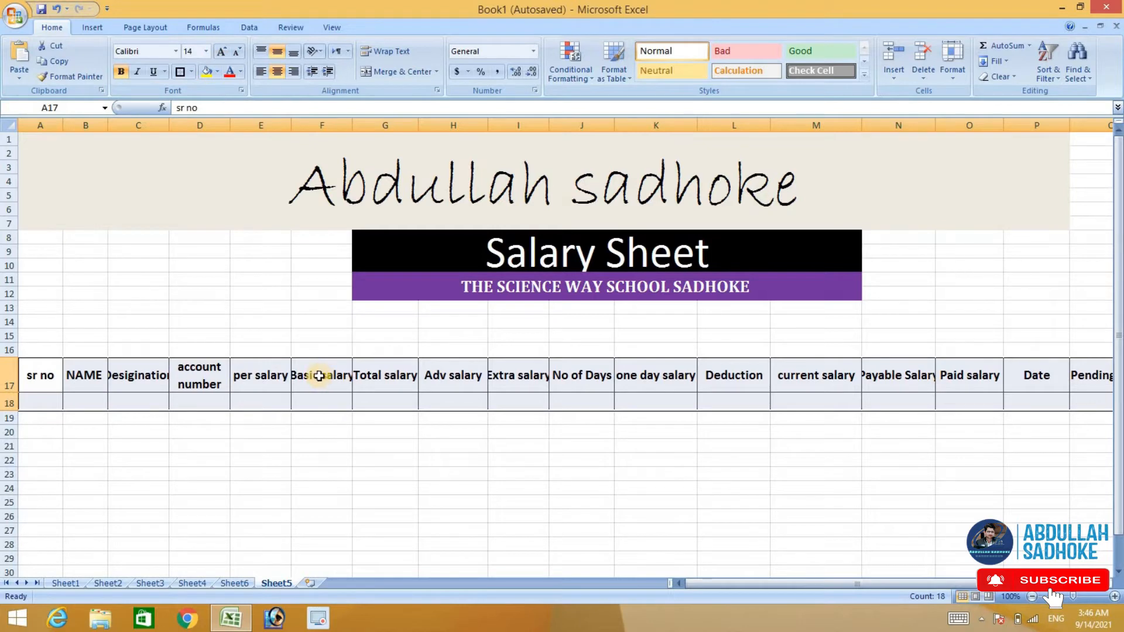
{"action": "left_click", "coordinate": [253, 378]}
{"action": "double_click", "coordinate": [253, 378]}
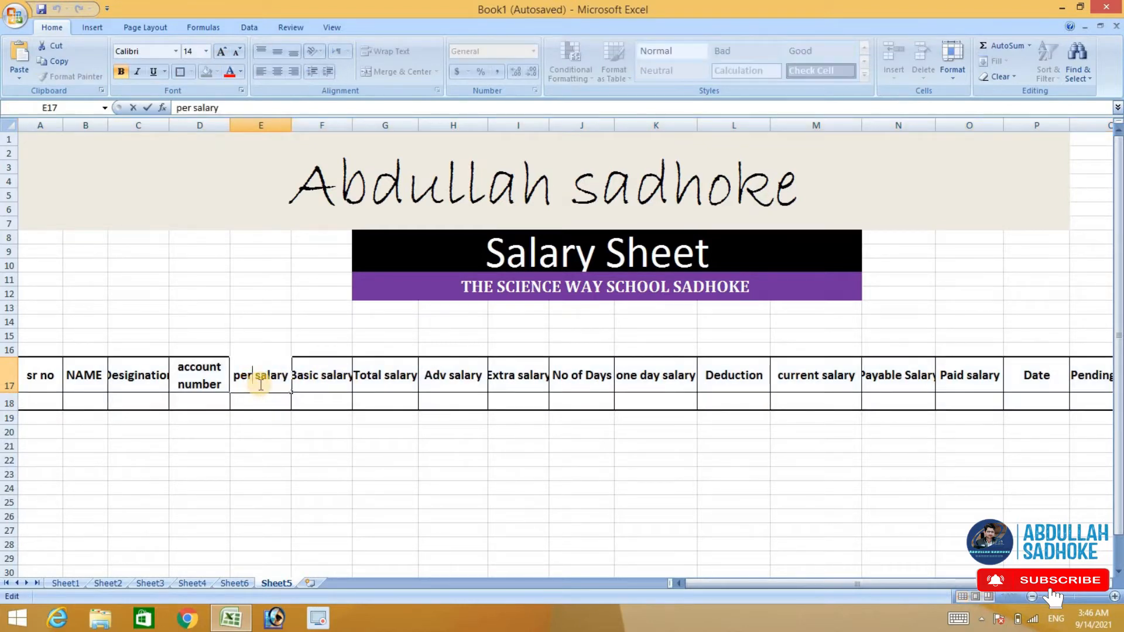
{"action": "key", "text": "Escape"}
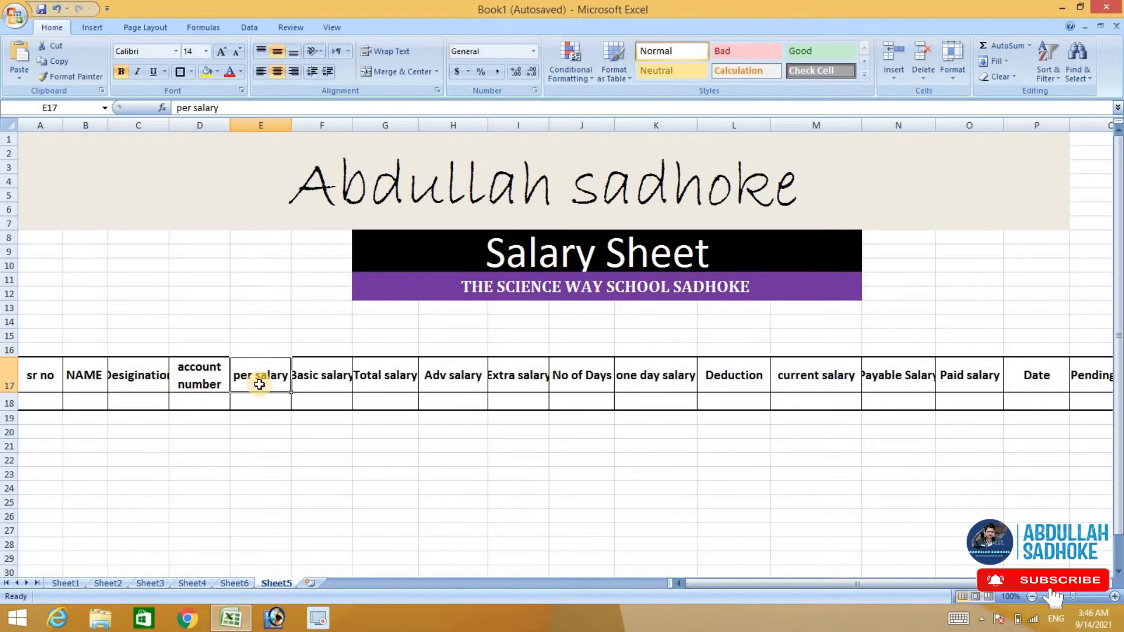
Step: Break the headers "Basic salary" in F17 and "Total salary" in G17 onto two lines before "salary"
{"action": "double_click", "coordinate": [323, 378]}
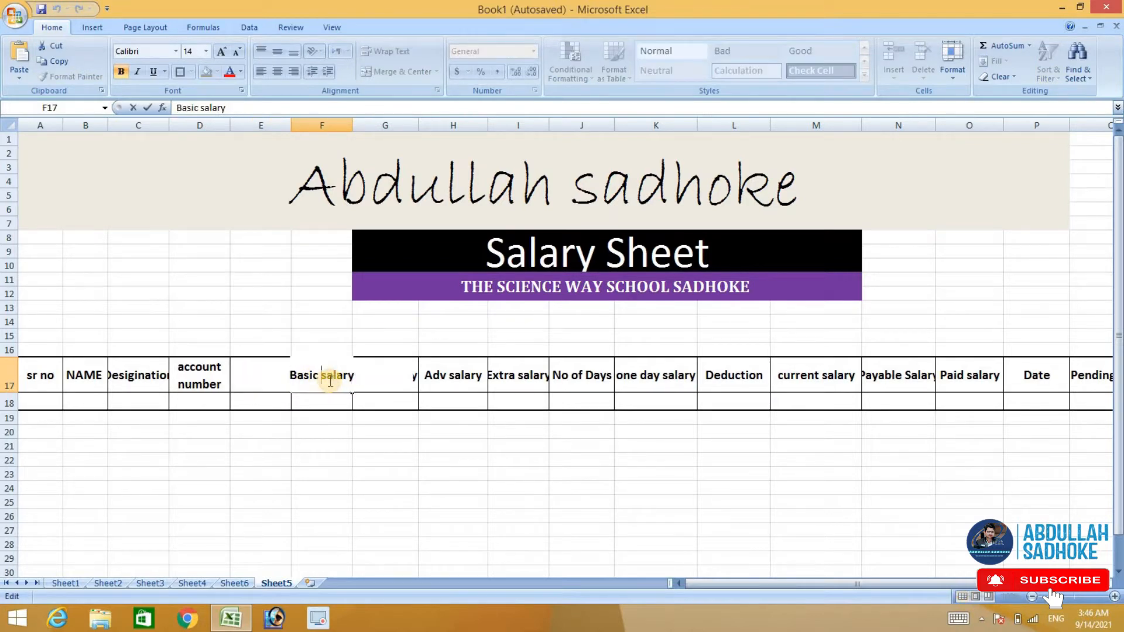
{"action": "key", "text": "Escape"}
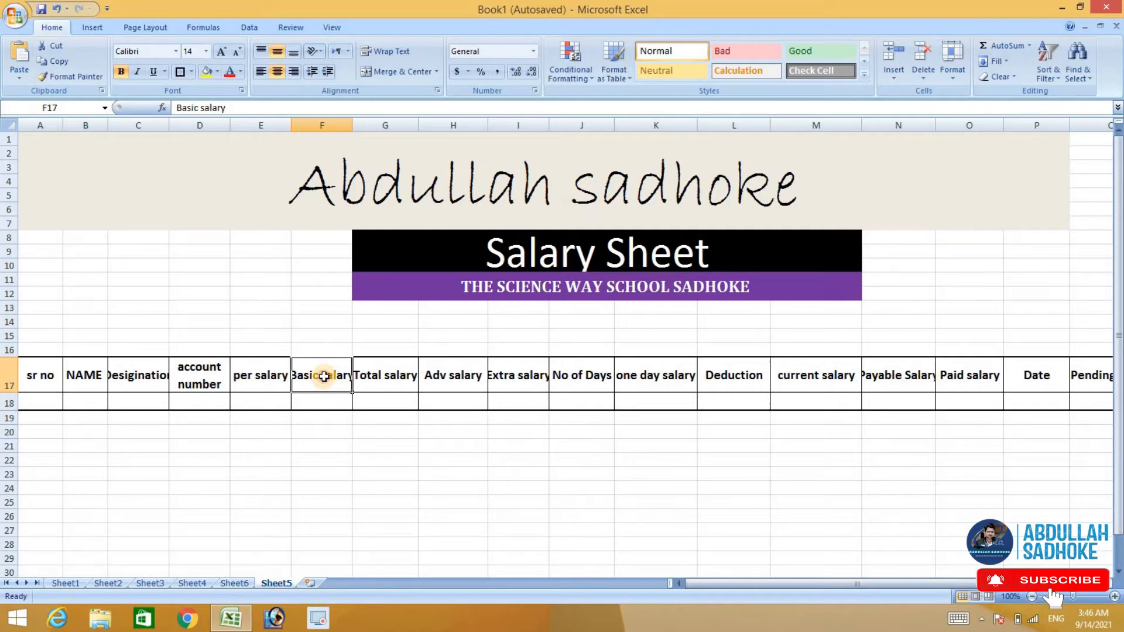
{"action": "double_click", "coordinate": [323, 378]}
{"action": "key", "text": "alt+Return"}
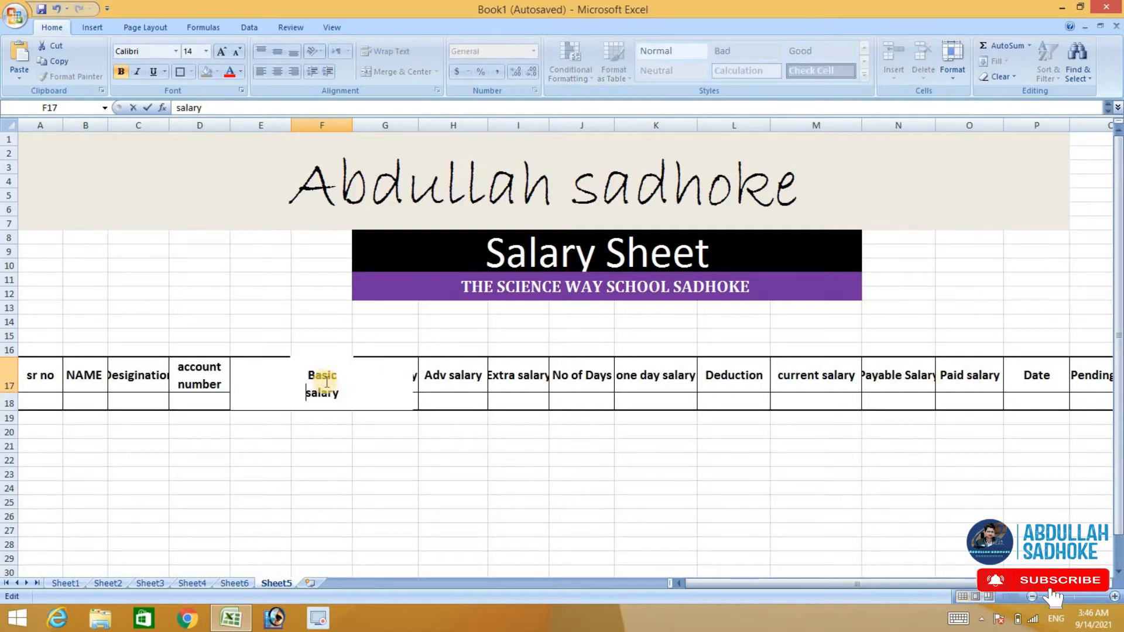
{"action": "left_click", "coordinate": [441, 458]}
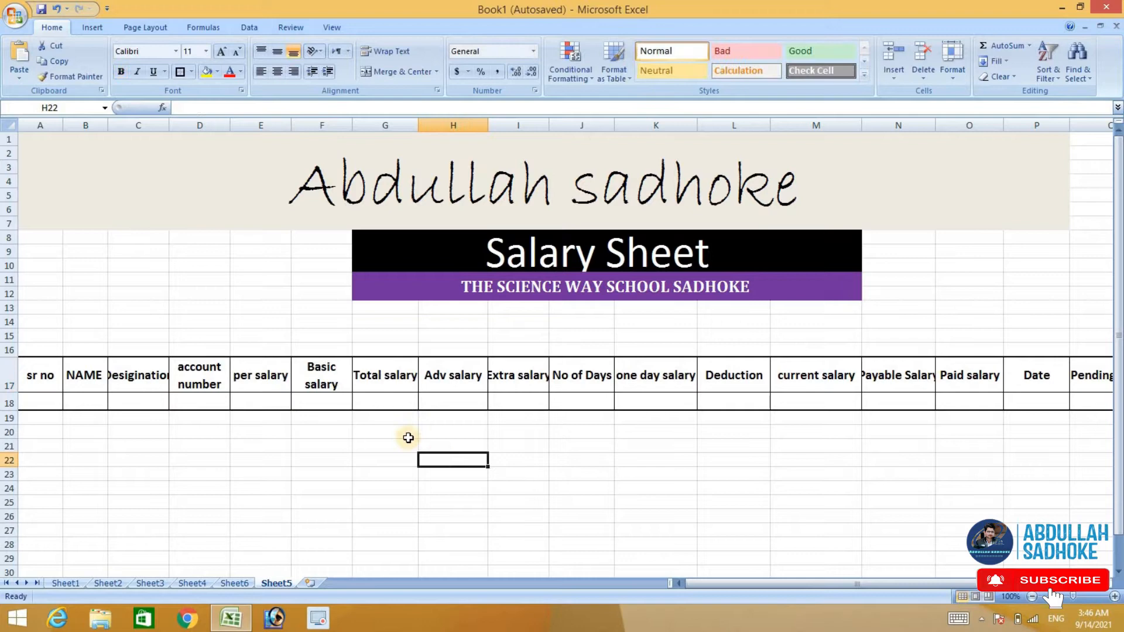
{"action": "double_click", "coordinate": [387, 377]}
{"action": "key", "text": "alt+Return"}
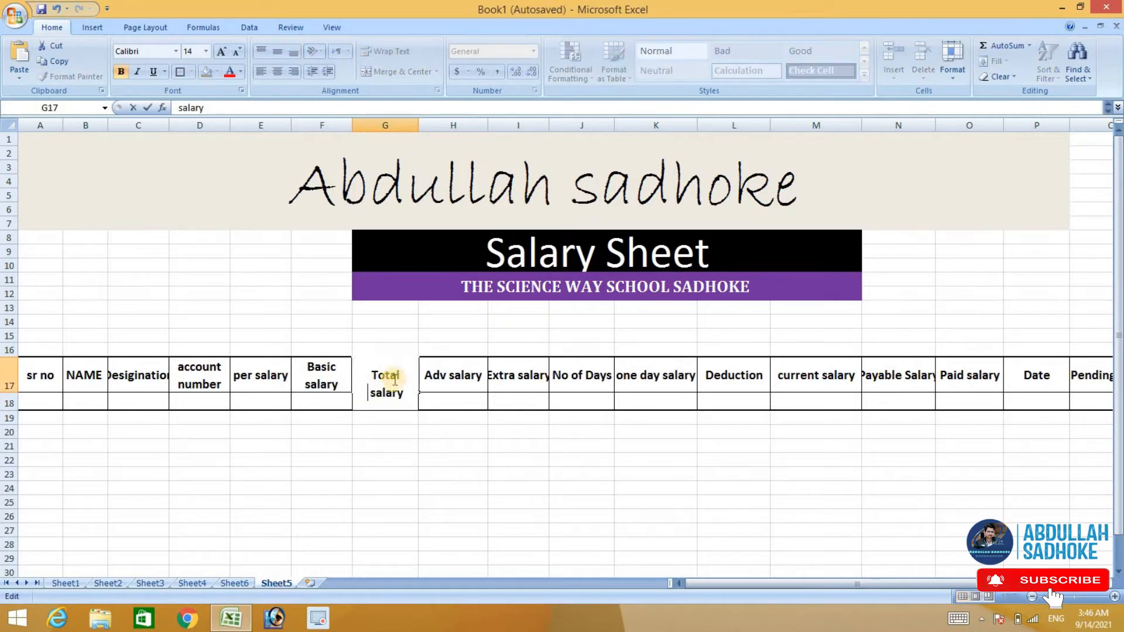
Step: Break the headers "Adv salary" in H17 and "Extra salary" in I17 onto two lines before "salary"
{"action": "left_click", "coordinate": [447, 372]}
{"action": "double_click", "coordinate": [449, 376]}
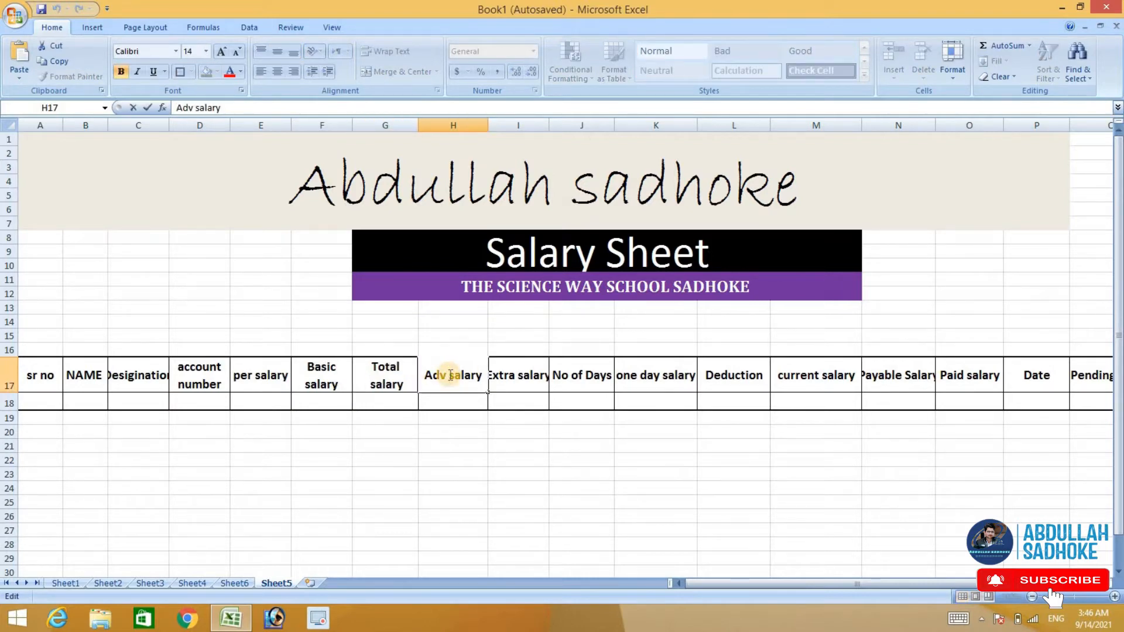
{"action": "key", "text": "alt+Return"}
{"action": "left_click", "coordinate": [510, 376]}
{"action": "double_click", "coordinate": [514, 376]}
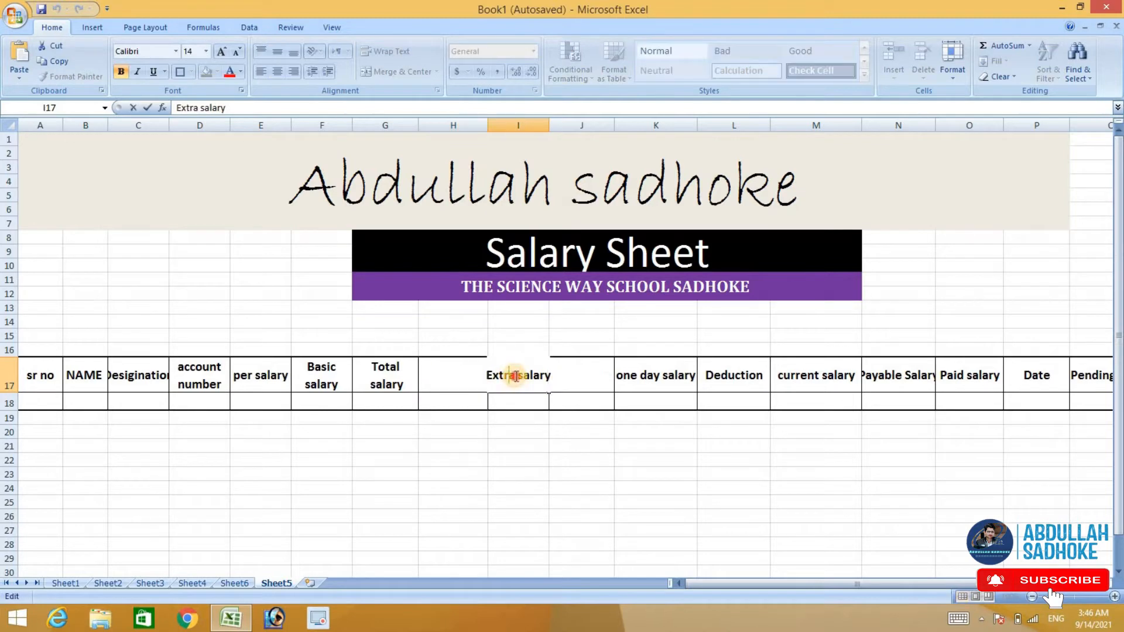
{"action": "key", "text": "alt+Return"}
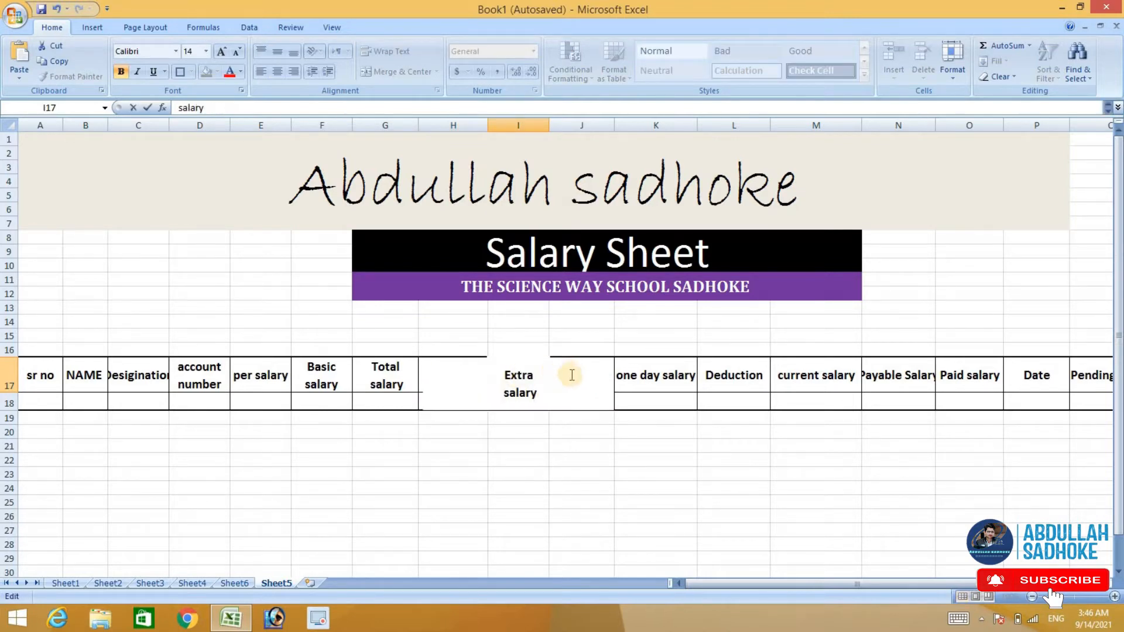
Step: Break the headers "one day salary" in K17 and "current salary" in M17 onto two lines before "salary"
{"action": "left_click", "coordinate": [656, 377]}
{"action": "double_click", "coordinate": [655, 376]}
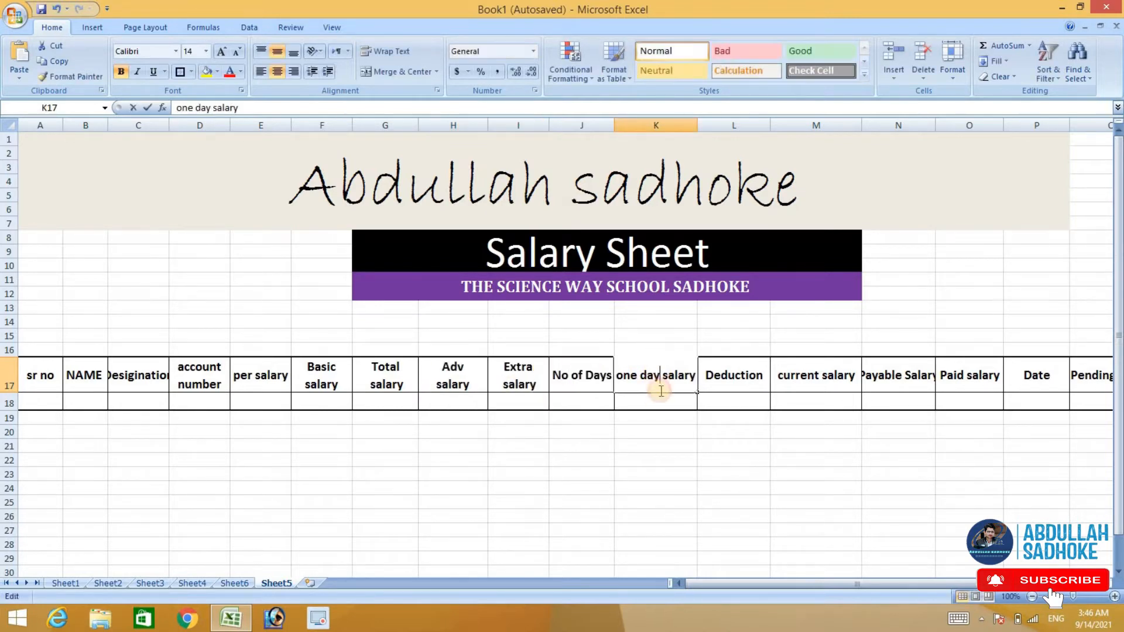
{"action": "key", "text": "alt+Return"}
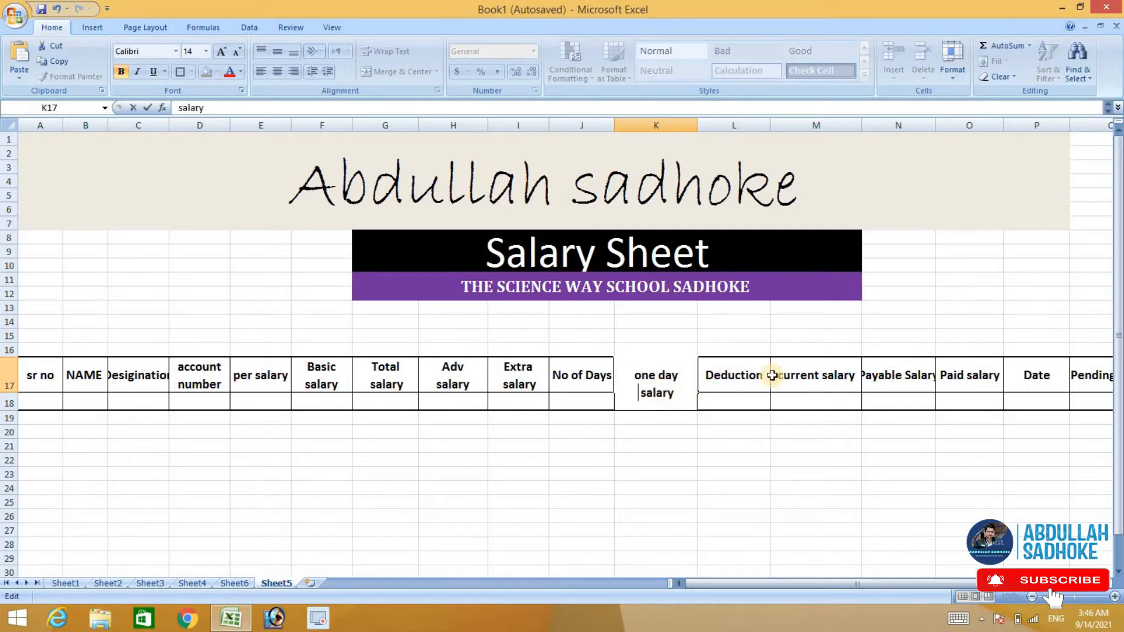
{"action": "left_click", "coordinate": [822, 385]}
{"action": "double_click", "coordinate": [821, 386]}
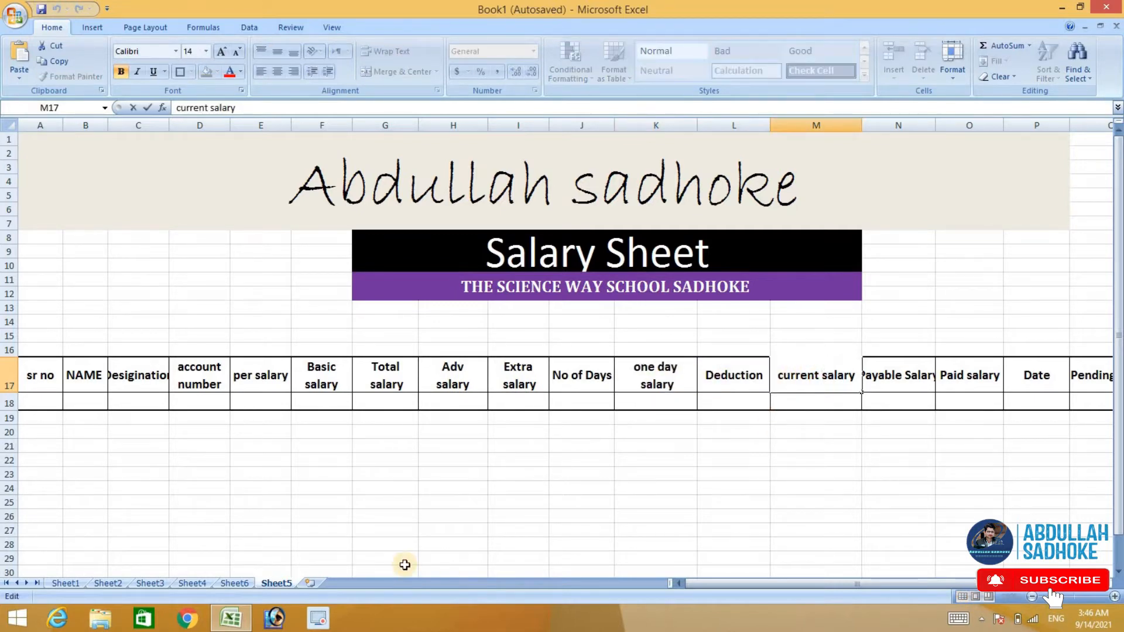
{"action": "key", "text": "alt+Return"}
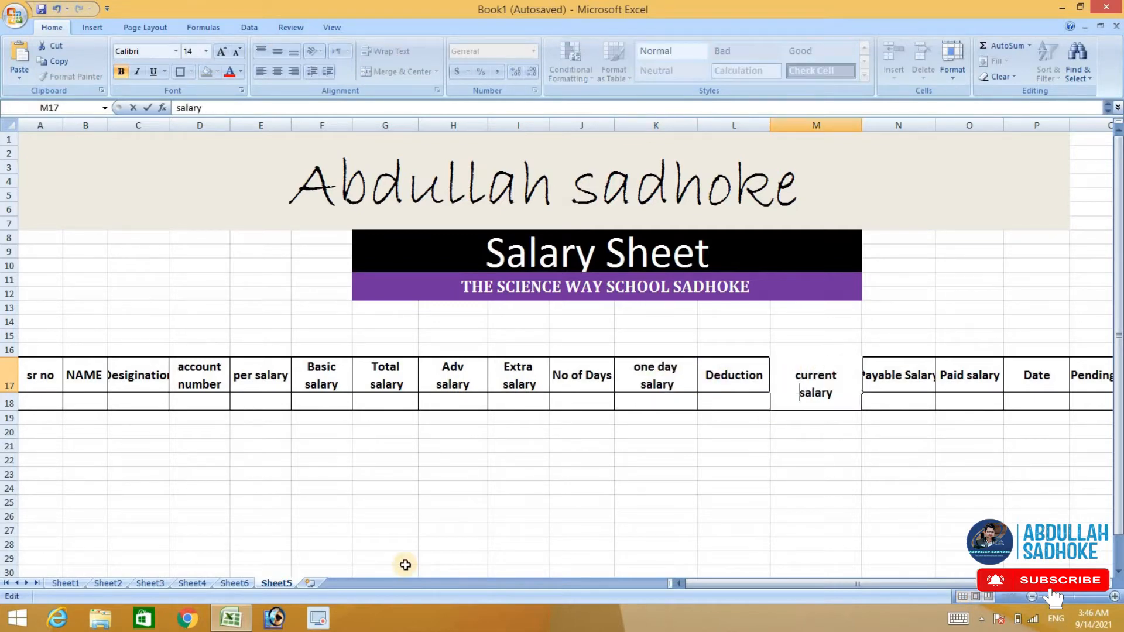
Step: Break "Payable Salary" in N17 before "Salary" and "No of Days" in J17 before "Days", each onto two lines
{"action": "left_click", "coordinate": [904, 374]}
{"action": "double_click", "coordinate": [904, 373]}
{"action": "key", "text": "alt+Return"}
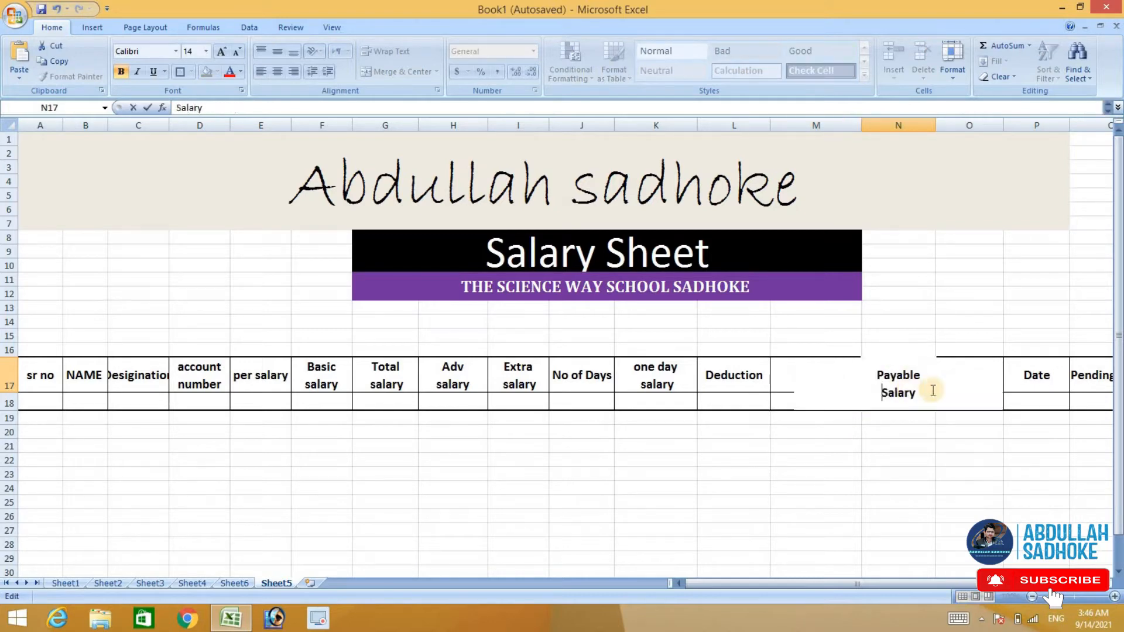
{"action": "double_click", "coordinate": [586, 375]}
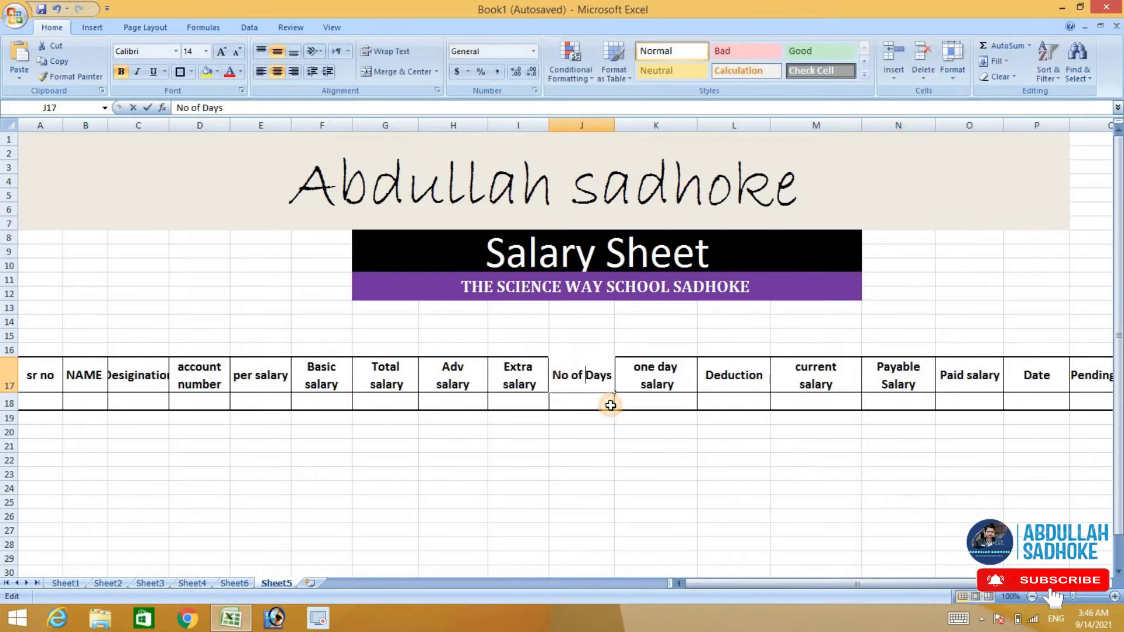
{"action": "key", "text": "alt+Return"}
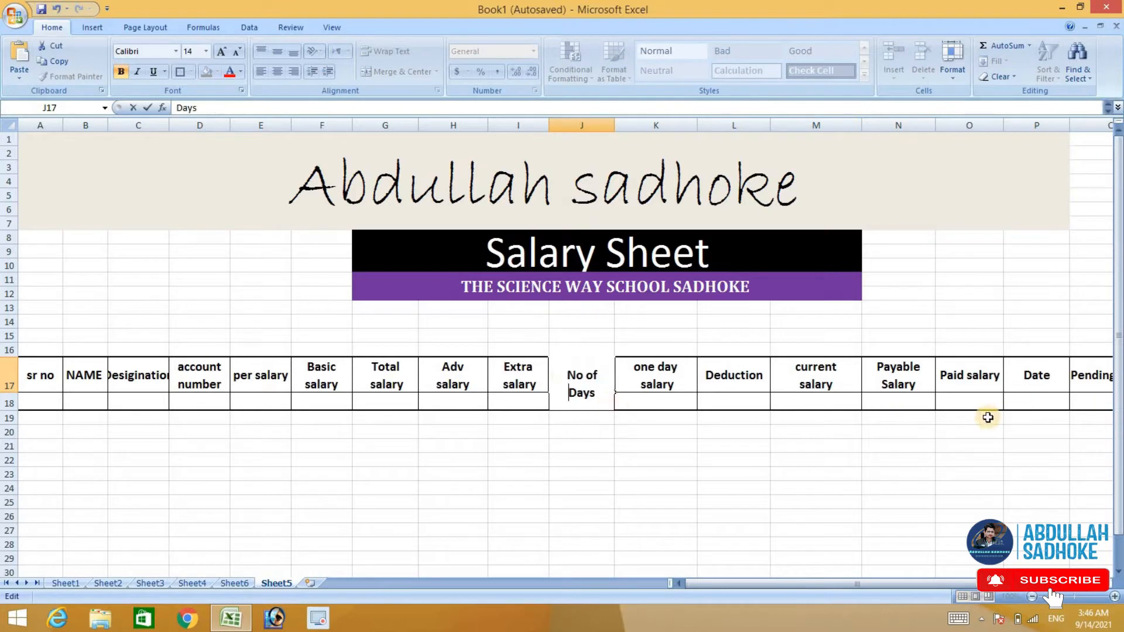
{"action": "left_click_drag", "start_coordinate": [864, 587], "coordinate": [906, 589]}
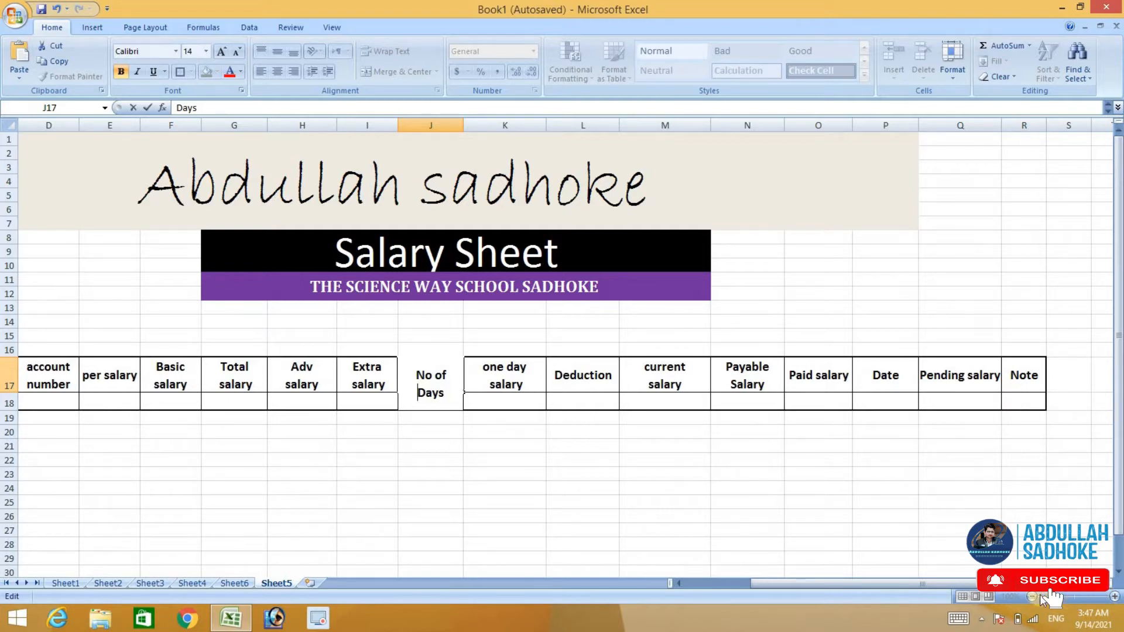
{"action": "left_click", "coordinate": [893, 489]}
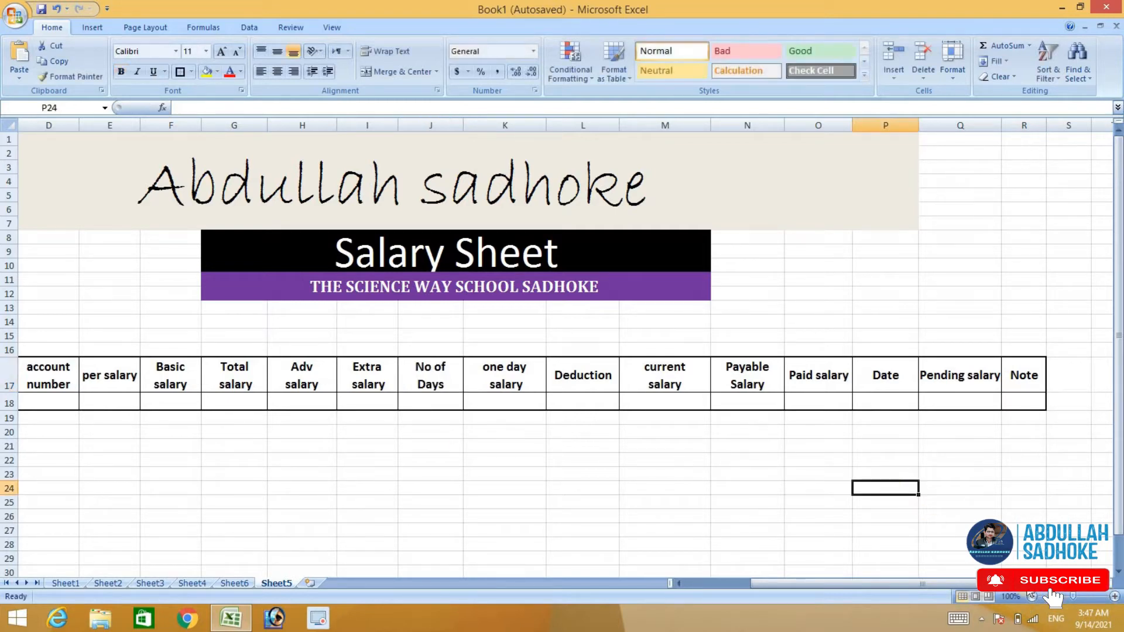
Step: Enter 1 as the first serial number in A19, below the "sr no" header
{"action": "left_click_drag", "start_coordinate": [1073, 597], "coordinate": [1057, 599]}
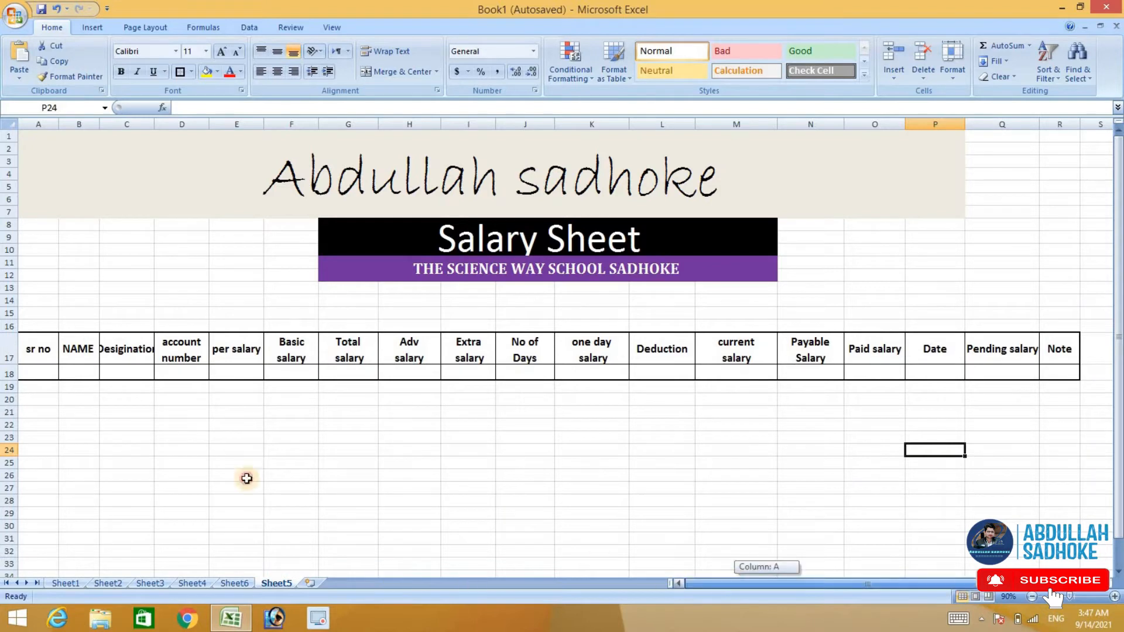
{"action": "left_click", "coordinate": [39, 378]}
{"action": "double_click", "coordinate": [46, 389]}
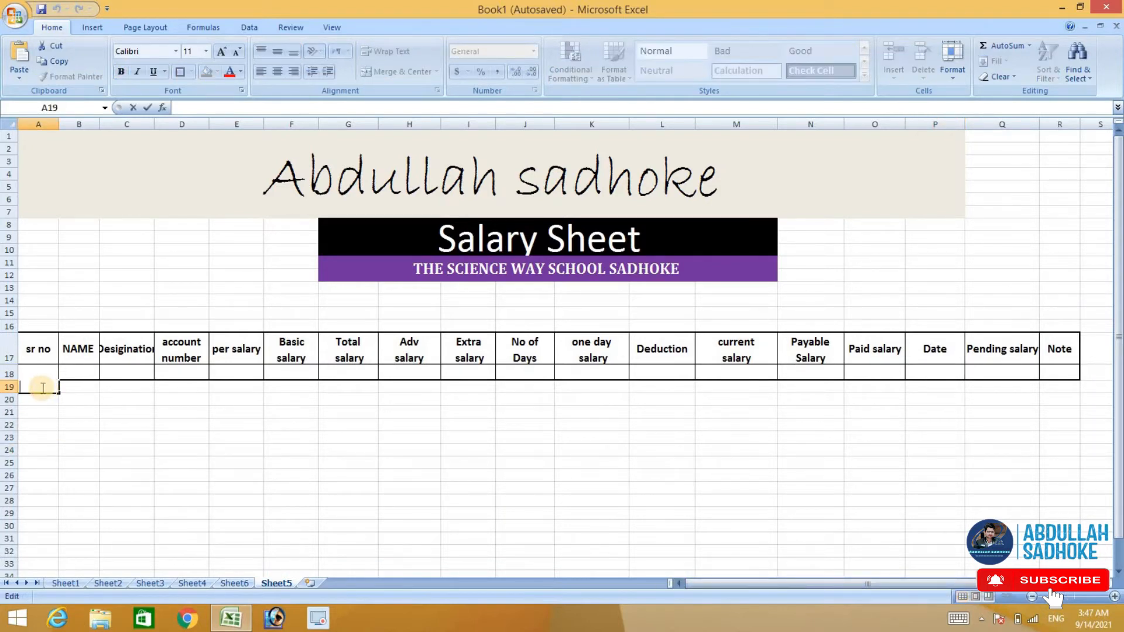
{"action": "type", "text": "1"}
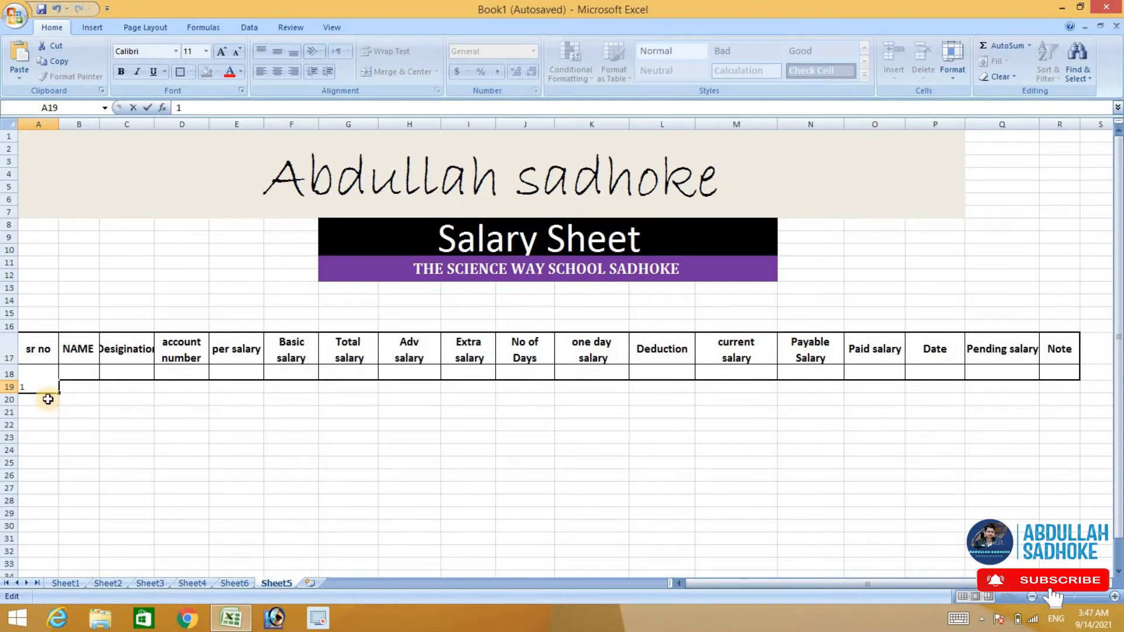
{"action": "key", "text": "Return"}
{"action": "type", "text": "1"}
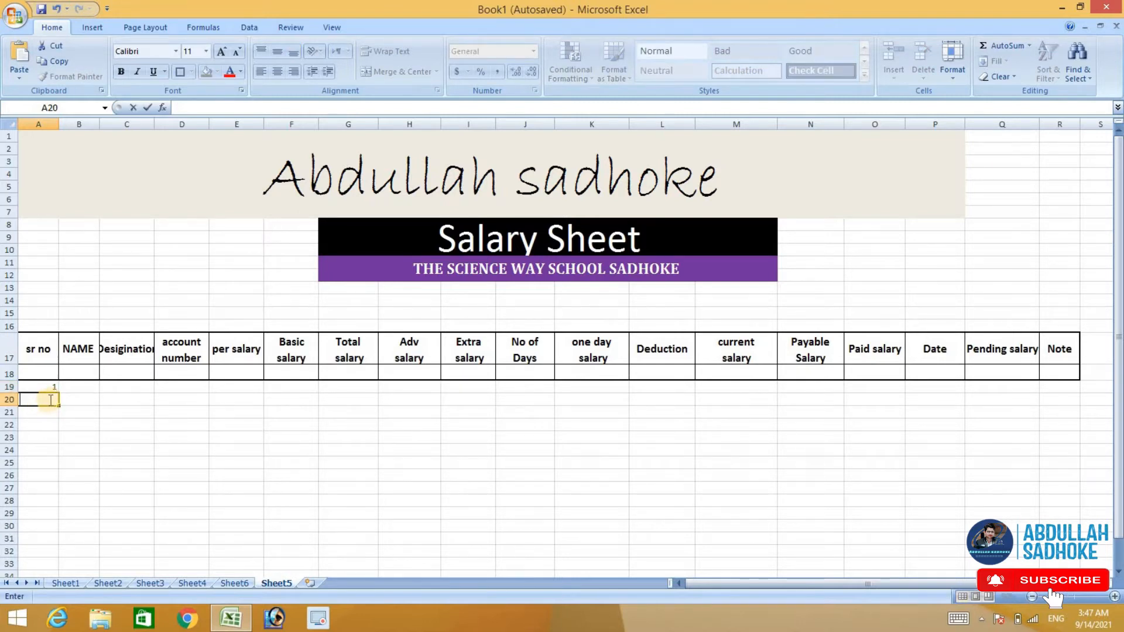
Step: Fill the serial number from A19 down to A26 as a series from 1 to 8
{"action": "left_click", "coordinate": [51, 386]}
{"action": "left_click_drag", "start_coordinate": [58, 393], "coordinate": [52, 477]}
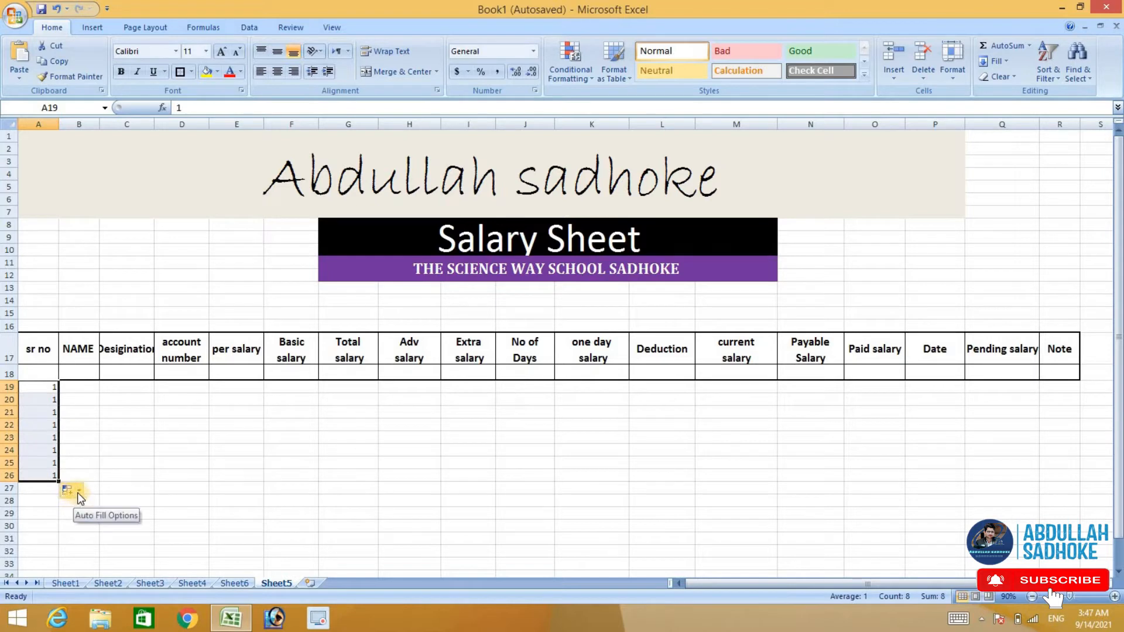
{"action": "left_click", "coordinate": [78, 493]}
{"action": "left_click", "coordinate": [104, 524]}
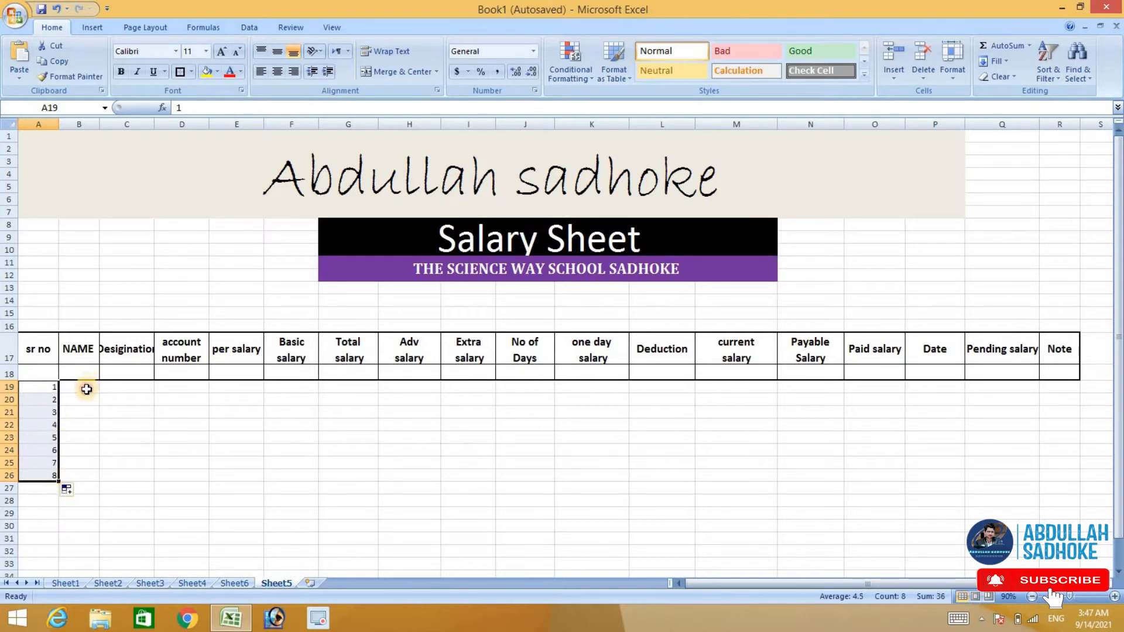
Step: Enter the first two employees' names in B19 and B20 of the NAME column
{"action": "double_click", "coordinate": [86, 389]}
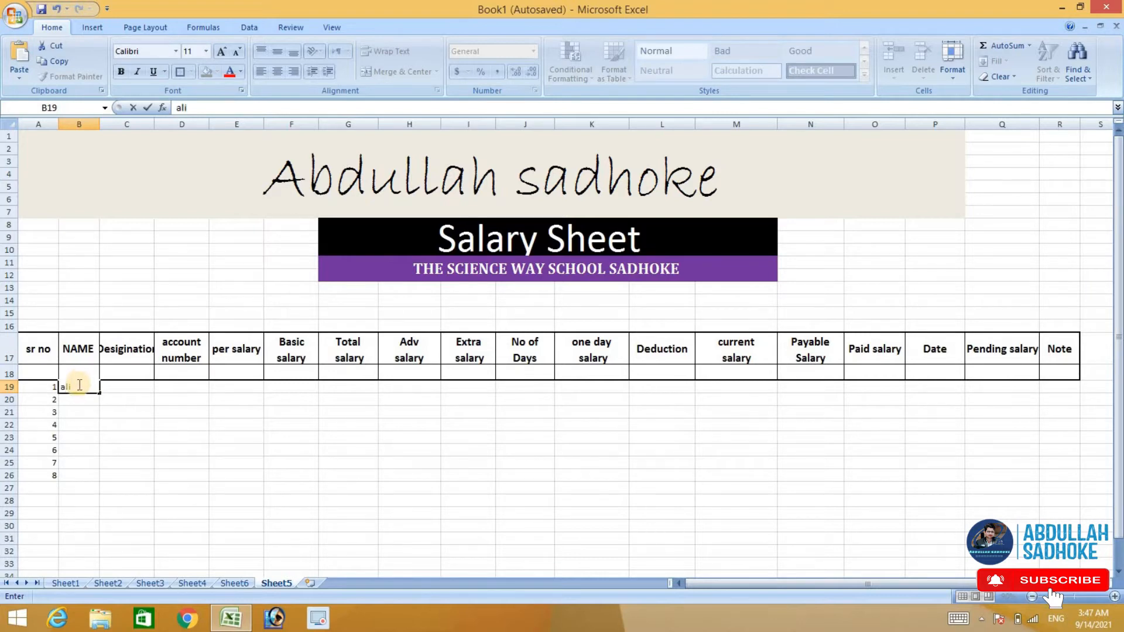
{"action": "key", "text": "Return"}
{"action": "type", "text": "amna"}
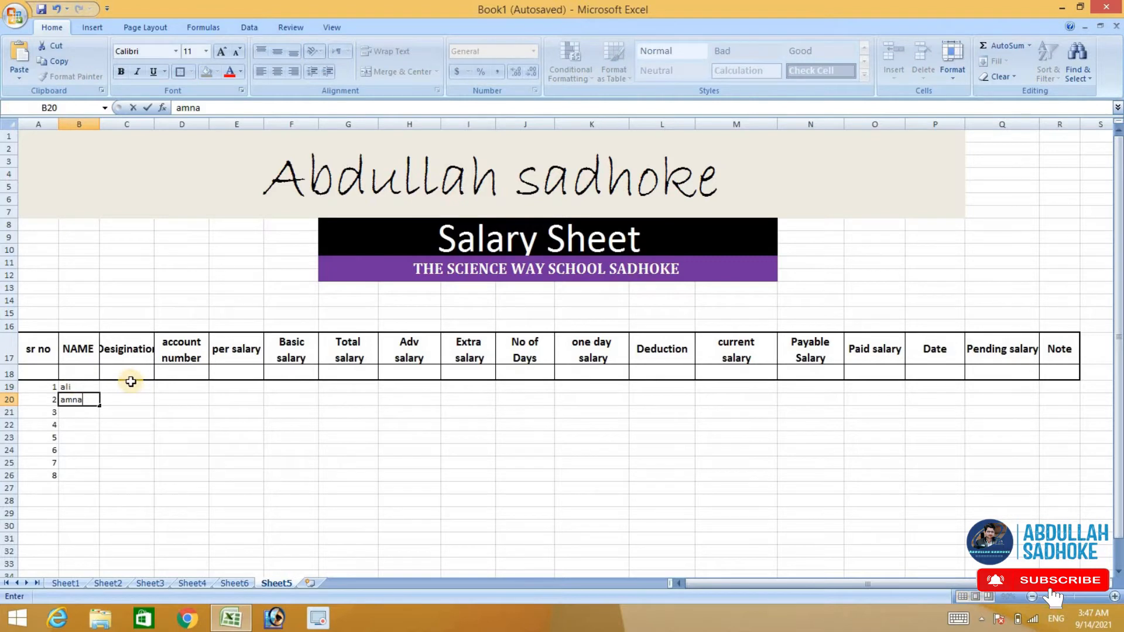
{"action": "key", "text": "Return"}
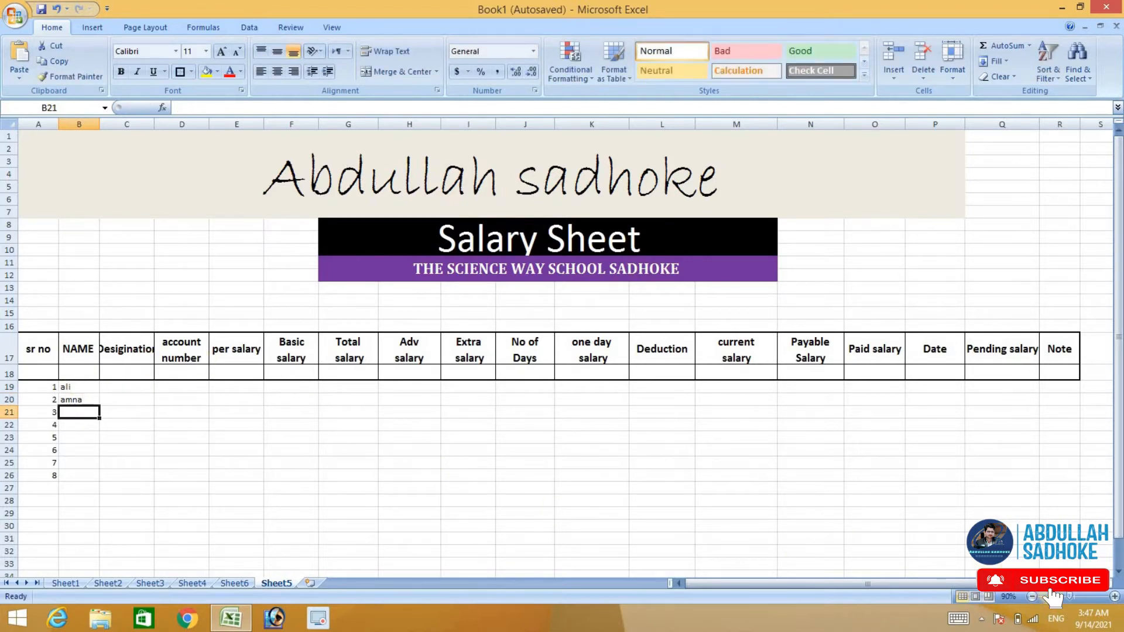
Step: Enter the employees' names for serial numbers 3 and 4 in B21 and B22
{"action": "left_click", "coordinate": [1075, 595]}
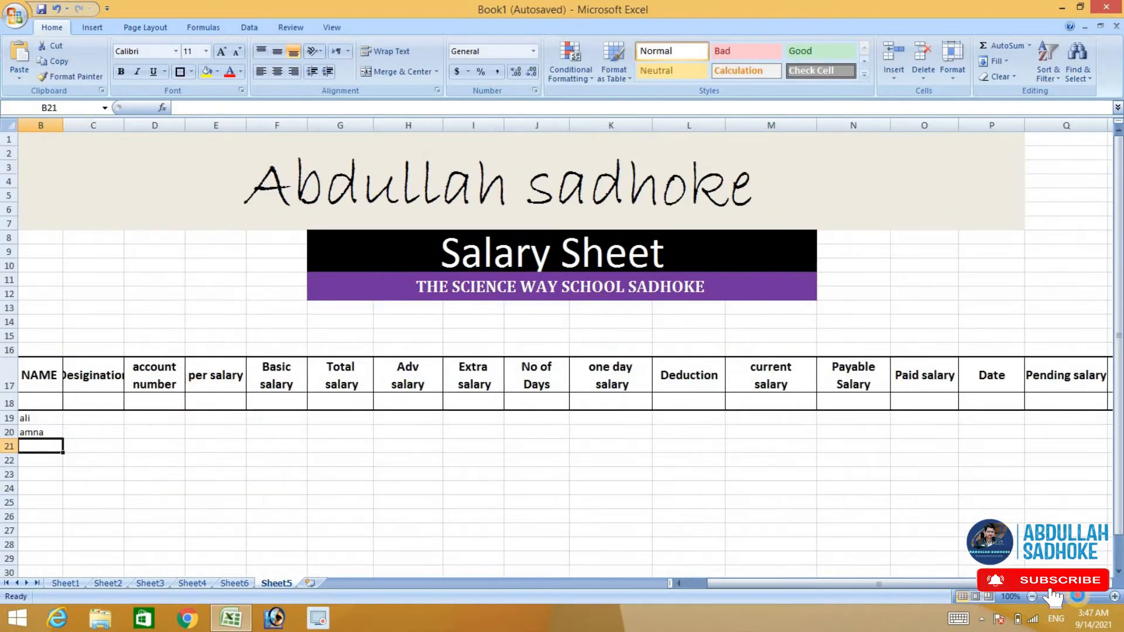
{"action": "left_click", "coordinate": [1079, 595]}
{"action": "left_click_drag", "start_coordinate": [935, 581], "coordinate": [838, 589]}
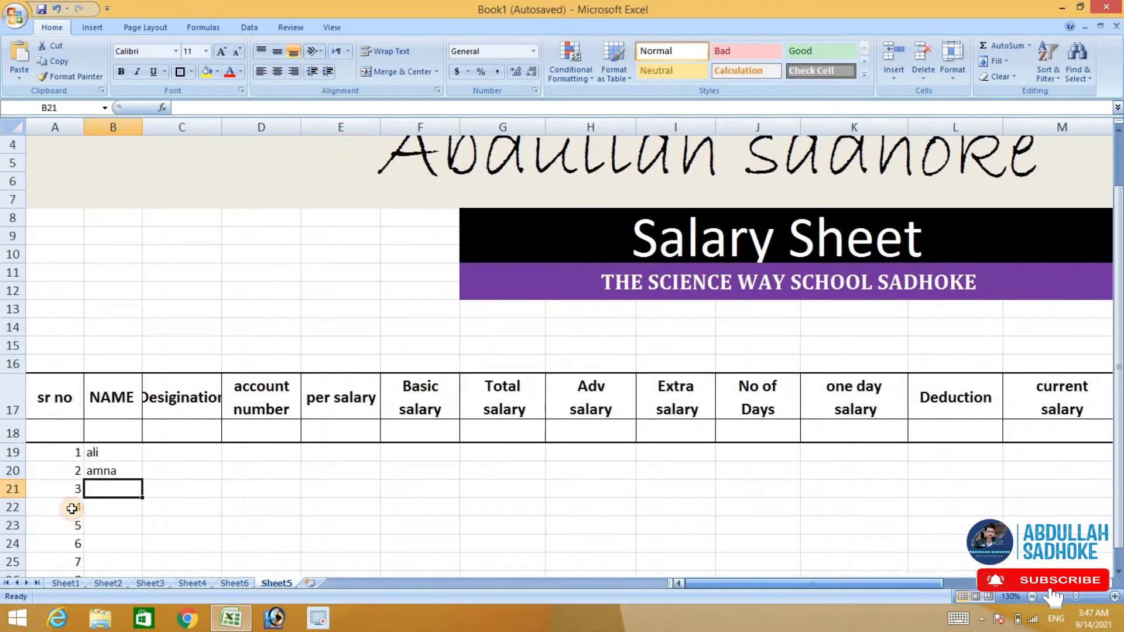
{"action": "scroll", "coordinate": [147, 445], "scroll_direction": "down", "scroll_amount": 3}
{"action": "left_click", "coordinate": [121, 341]}
{"action": "double_click", "coordinate": [122, 342]}
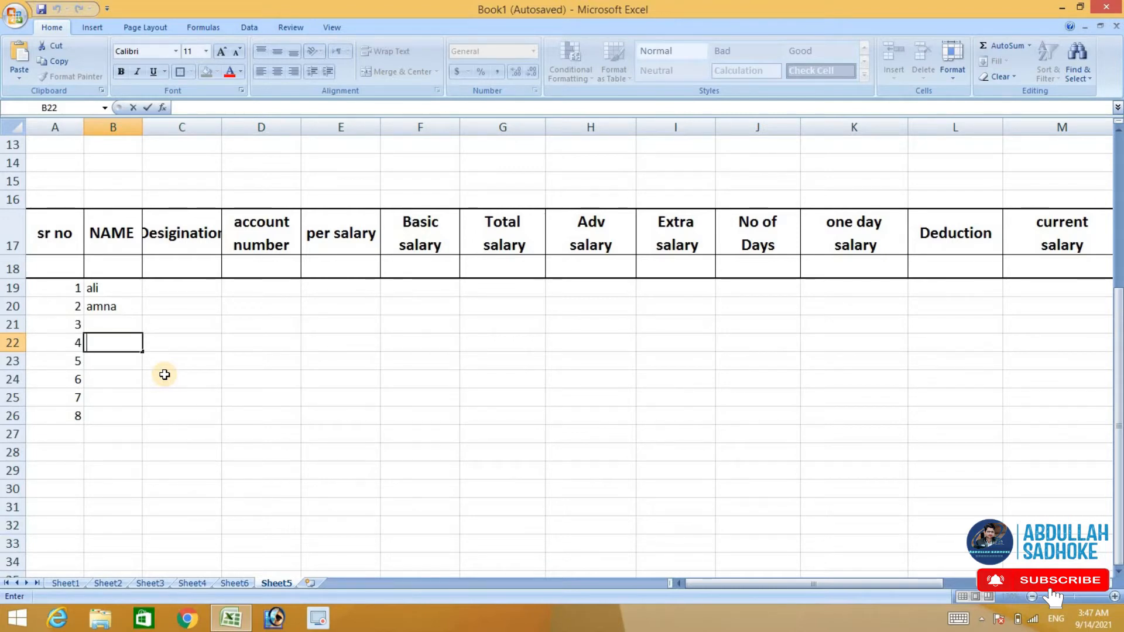
{"action": "type", "text": "ahsan"}
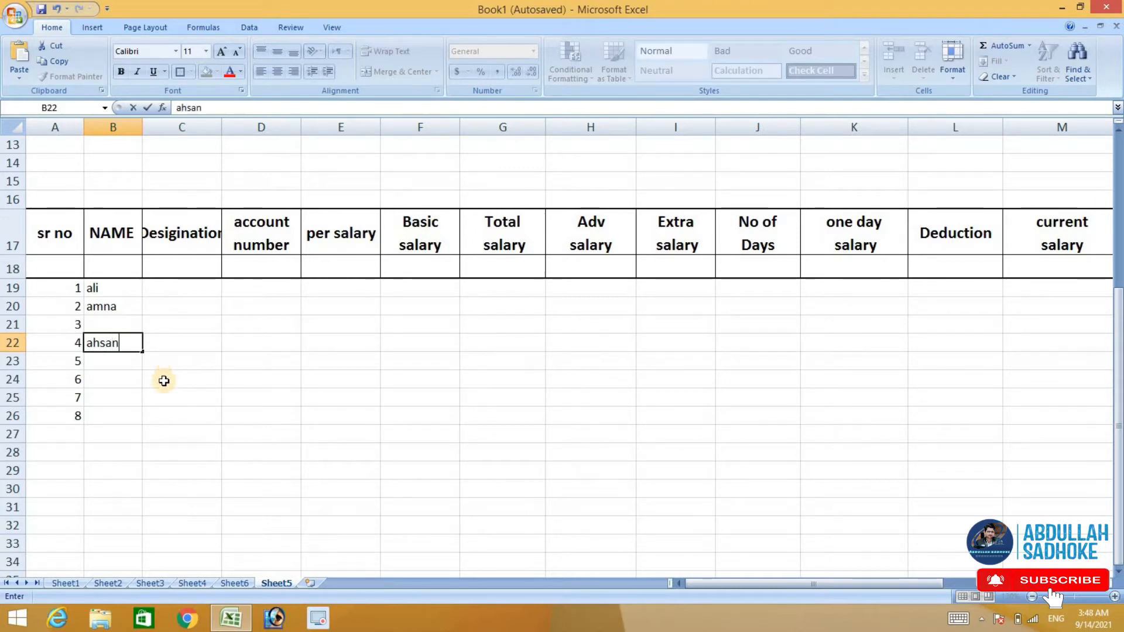
{"action": "key", "text": "Up"}
{"action": "type", "text": "ami"}
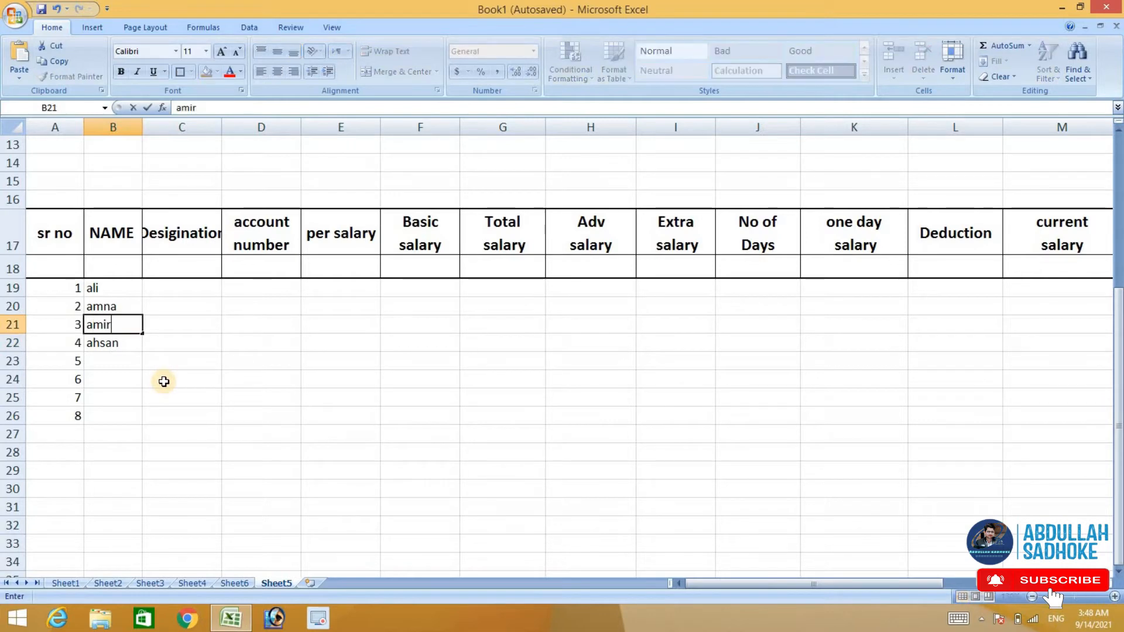
{"action": "type", "text": "r"}
{"action": "key", "text": "Down"}
{"action": "key", "text": "Down"}
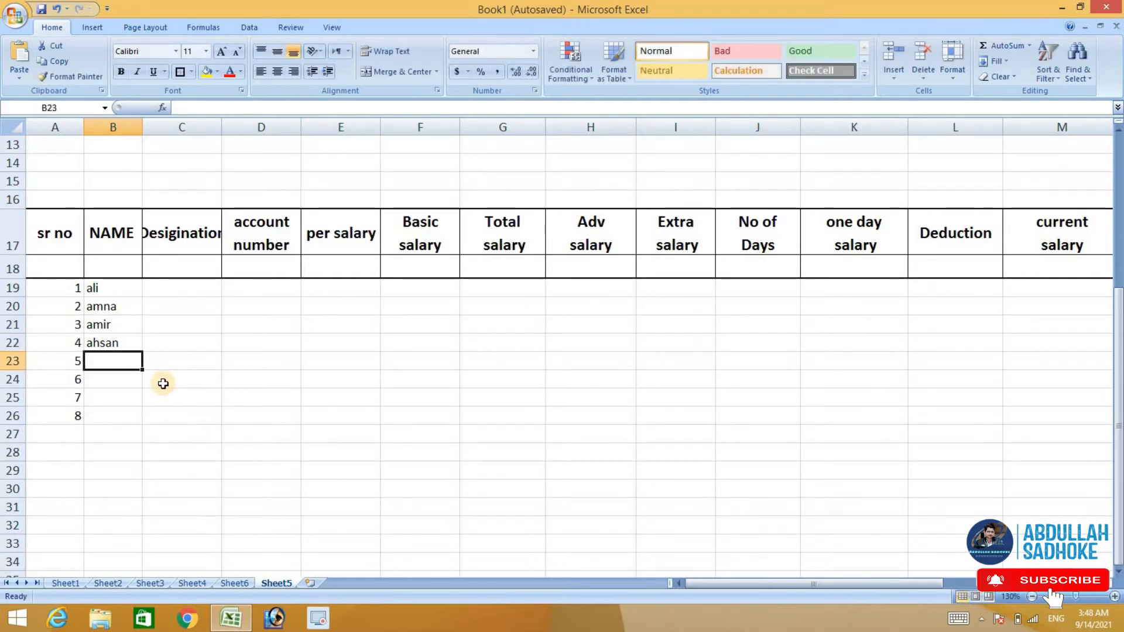
Step: Enter the employees' names for serial numbers 5 and 6 in B23 and B24
{"action": "type", "text": "usman"}
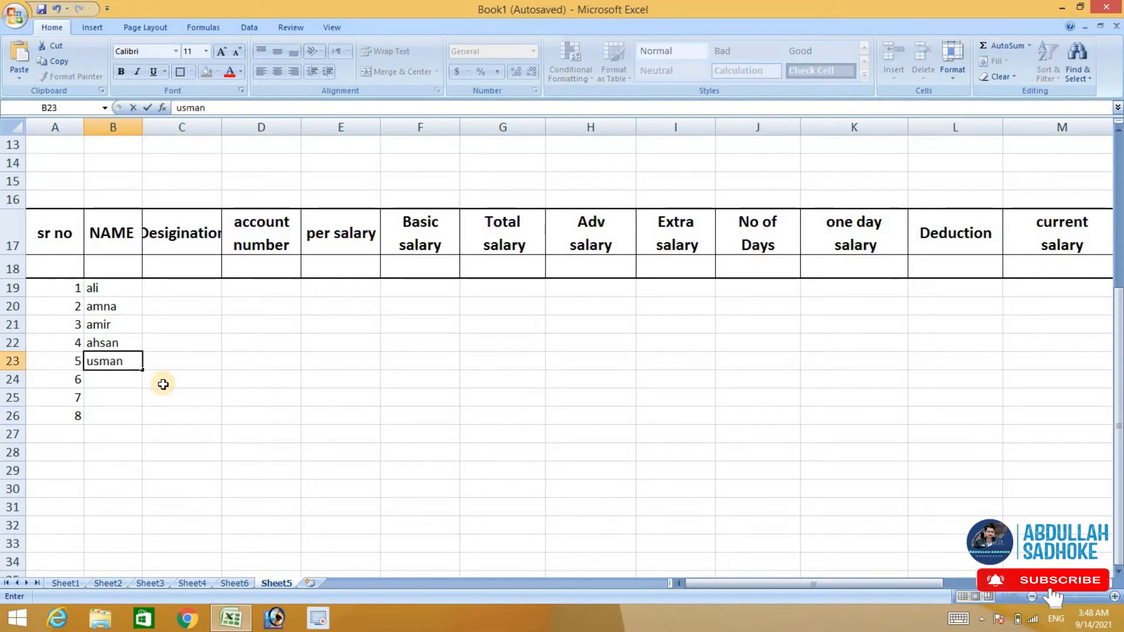
{"action": "key", "text": "Left"}
{"action": "key", "text": "Down"}
{"action": "key", "text": "Right"}
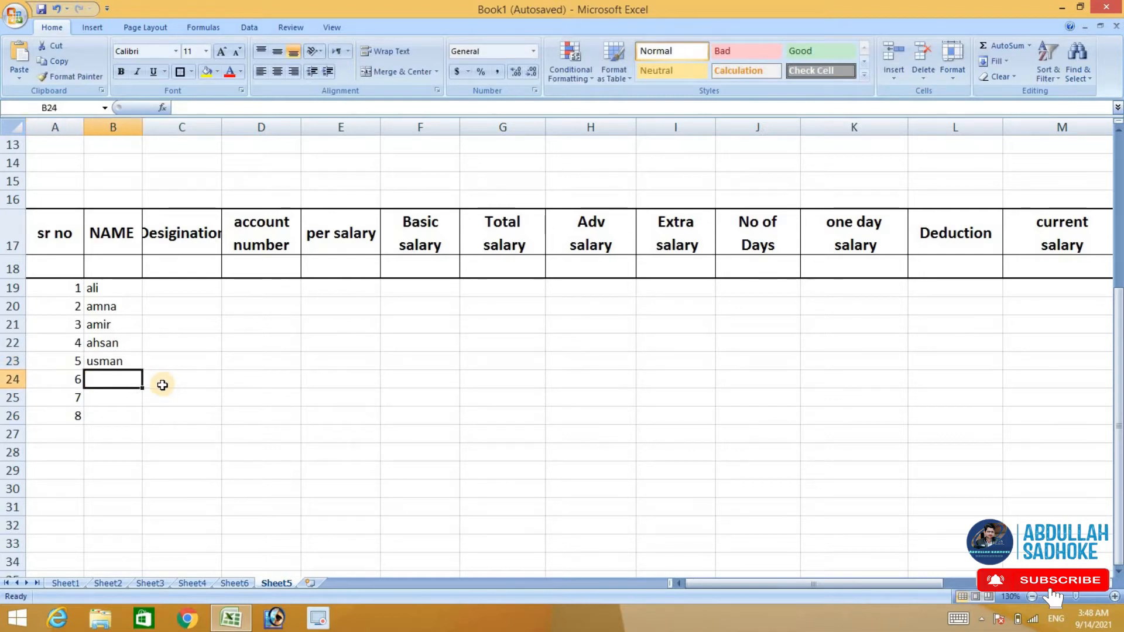
{"action": "type", "text": "abdu"}
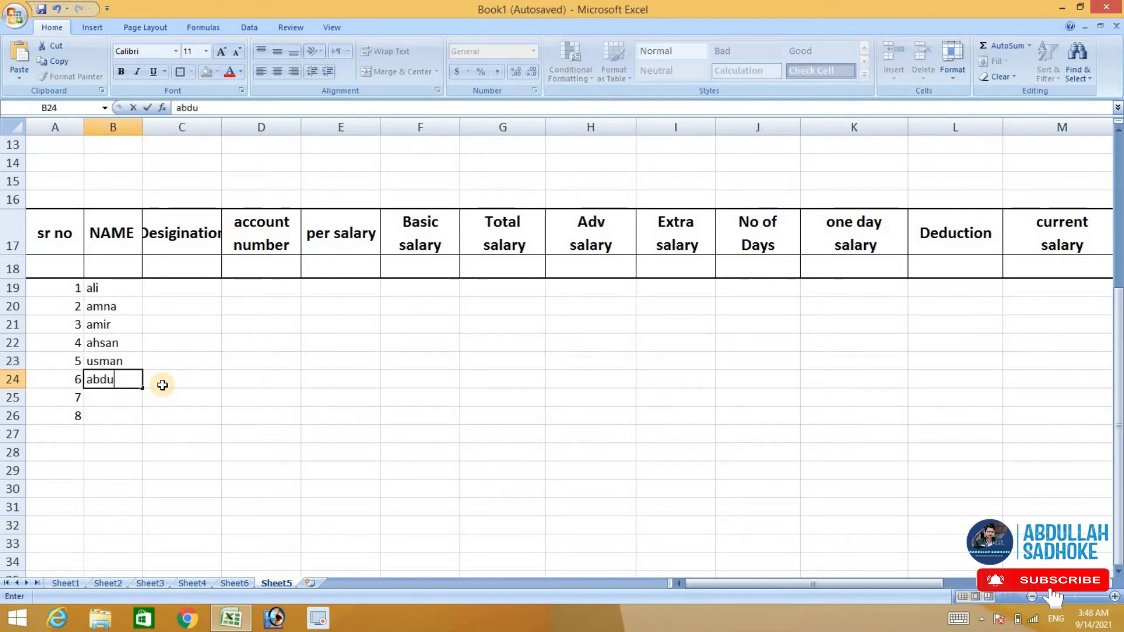
{"action": "type", "text": "llah"}
{"action": "key", "text": "Return"}
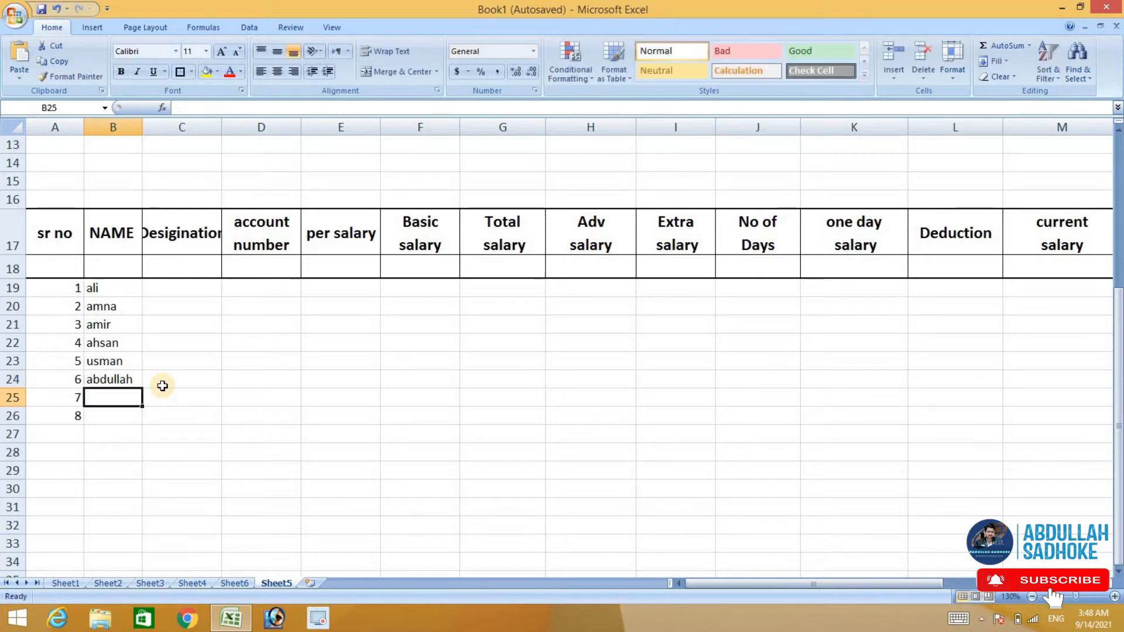
Step: Enter the employees' names for serial numbers 7 and 8 in B25 and B26
{"action": "type", "text": "mustafa"}
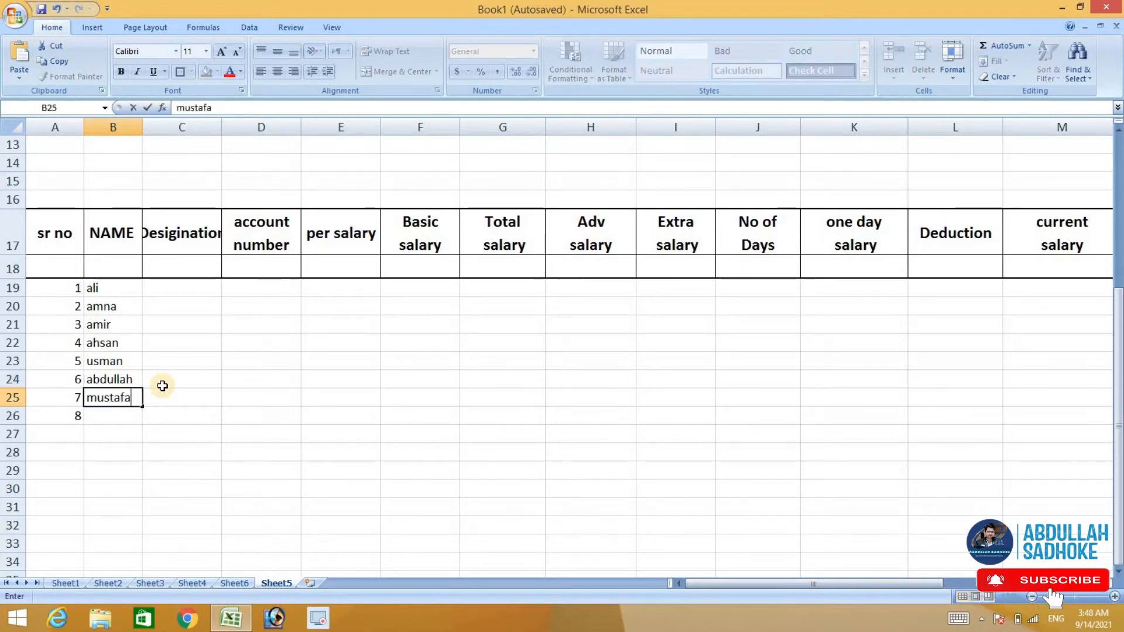
{"action": "key", "text": "Return"}
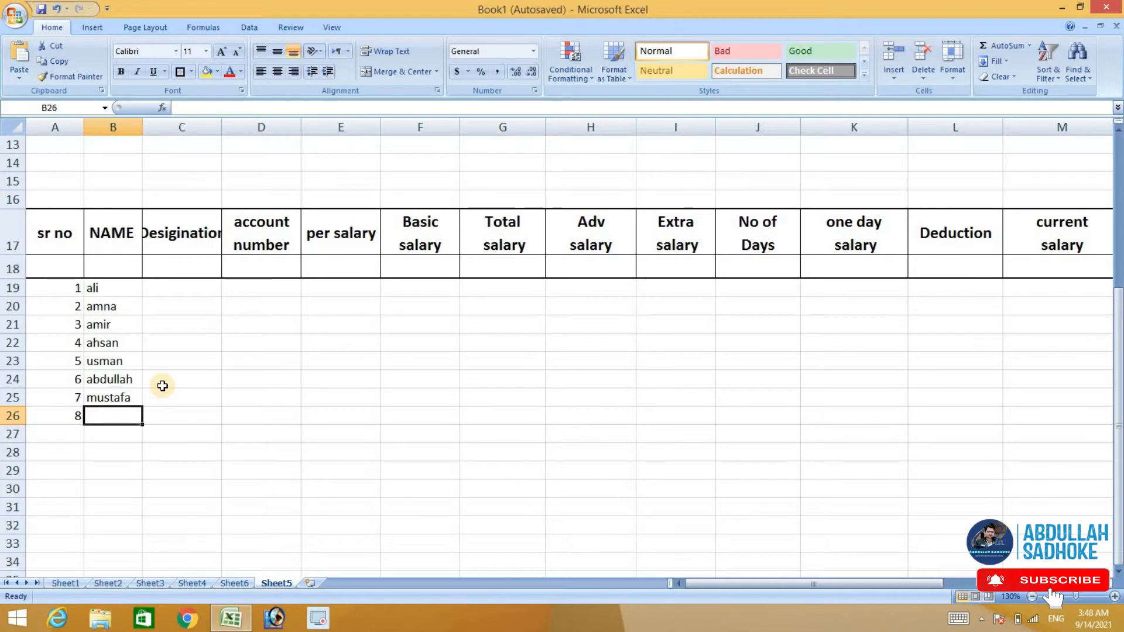
{"action": "type", "text": "ahmad"}
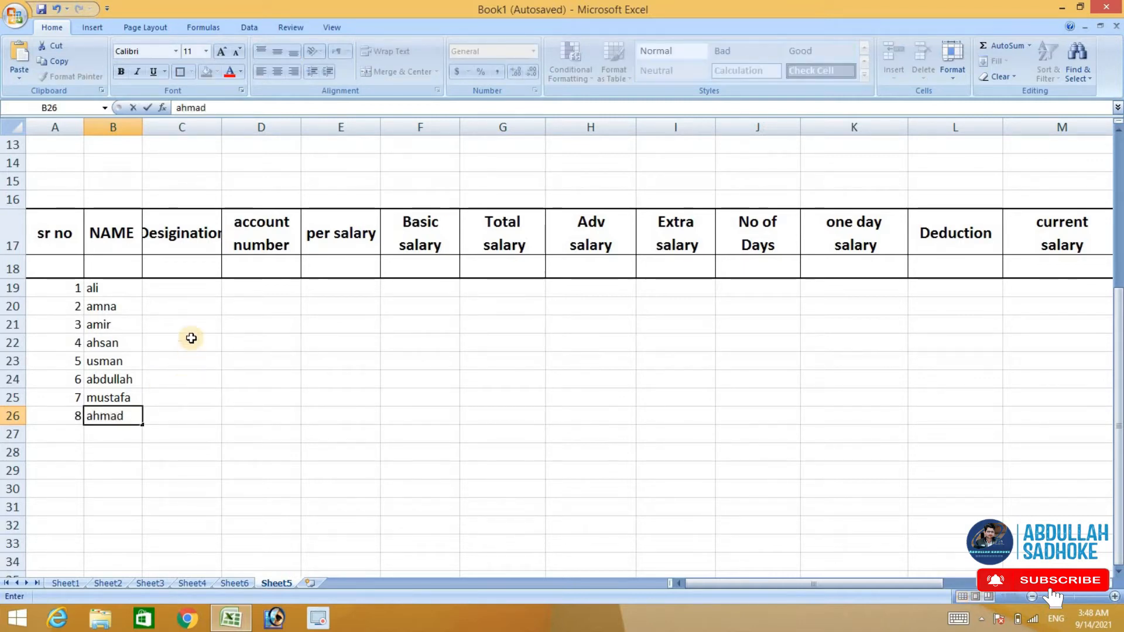
{"action": "left_click", "coordinate": [206, 247]}
Step: Reduce the font size of the whole header row, from "sr no" in A17 to "Note" in R17, to 12
{"action": "left_click_drag", "start_coordinate": [73, 217], "coordinate": [1113, 231]}
{"action": "key", "text": "shift+Right"}
{"action": "key", "text": "shift+Right"}
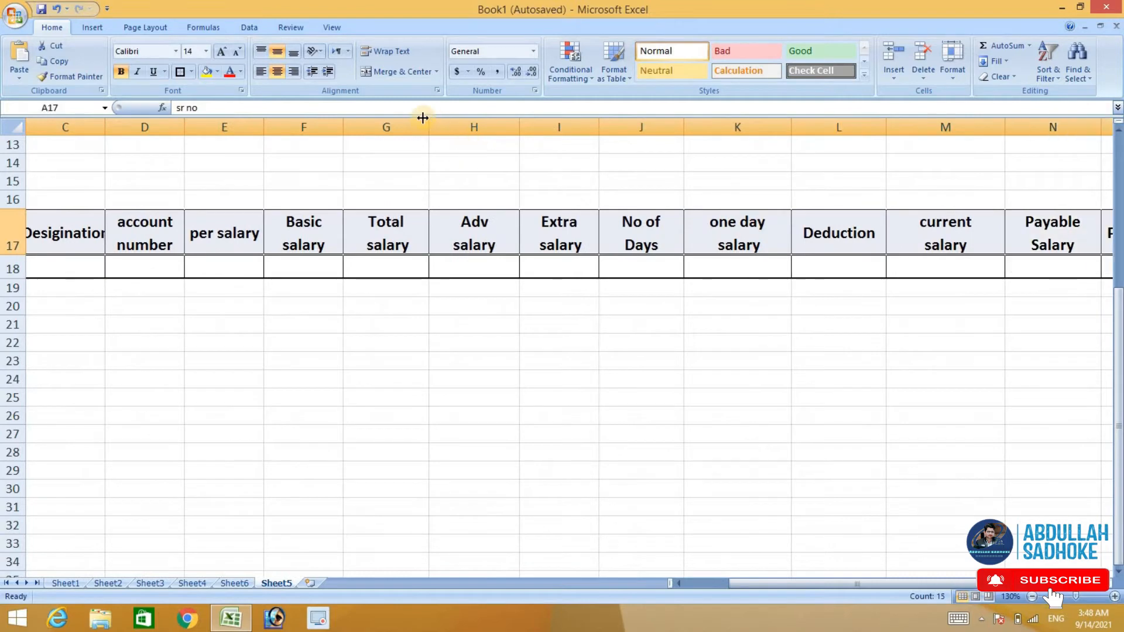
{"action": "scroll", "coordinate": [483, 342], "scroll_direction": "down", "scroll_amount": 2}
{"action": "scroll", "coordinate": [483, 343], "scroll_direction": "up", "scroll_amount": 2}
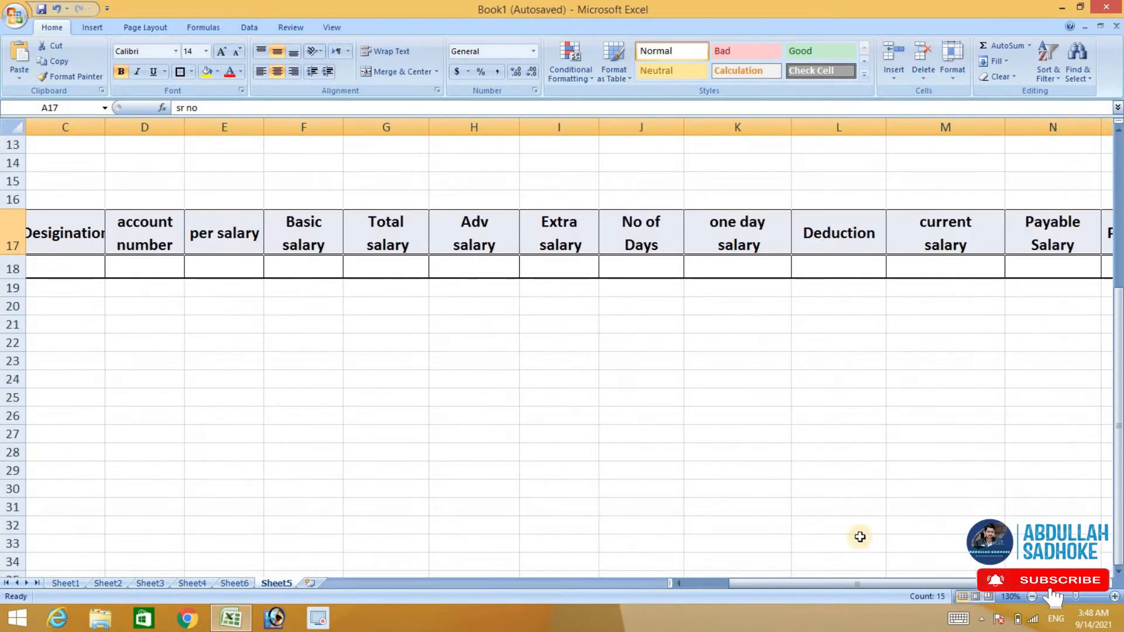
{"action": "left_click", "coordinate": [1087, 595]}
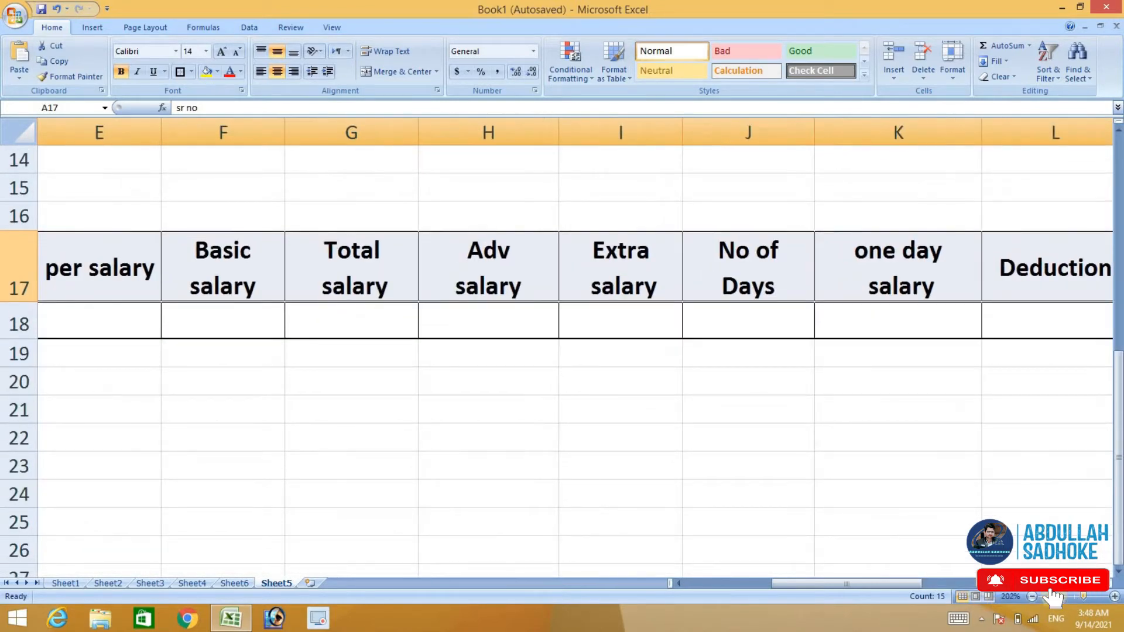
{"action": "left_click", "coordinate": [1065, 595]}
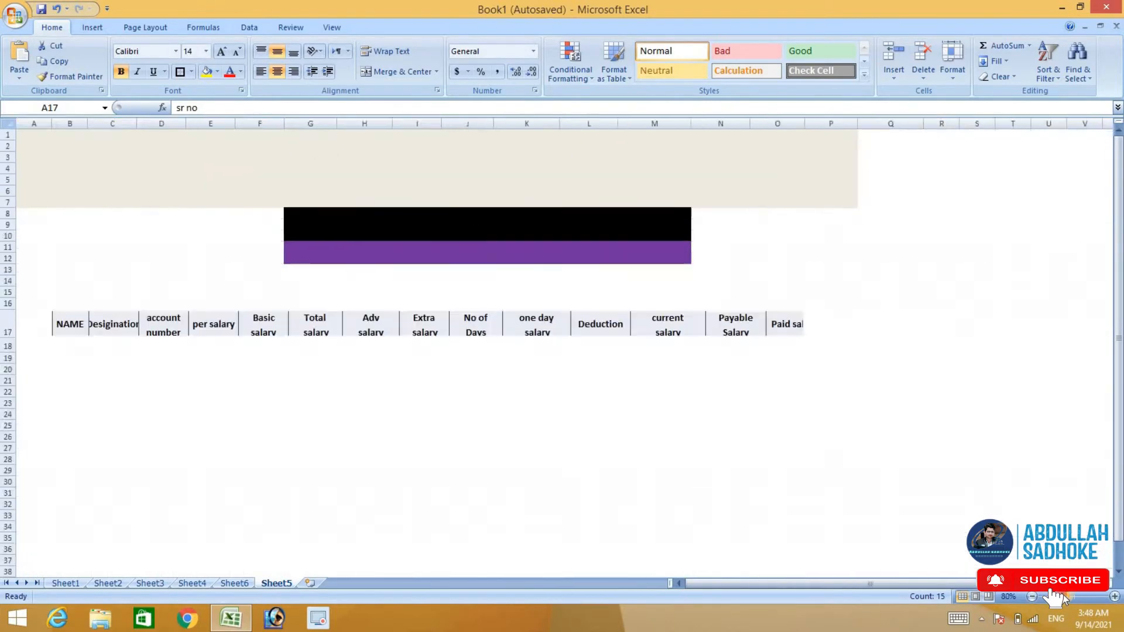
{"action": "left_click_drag", "start_coordinate": [923, 318], "coordinate": [26, 328]}
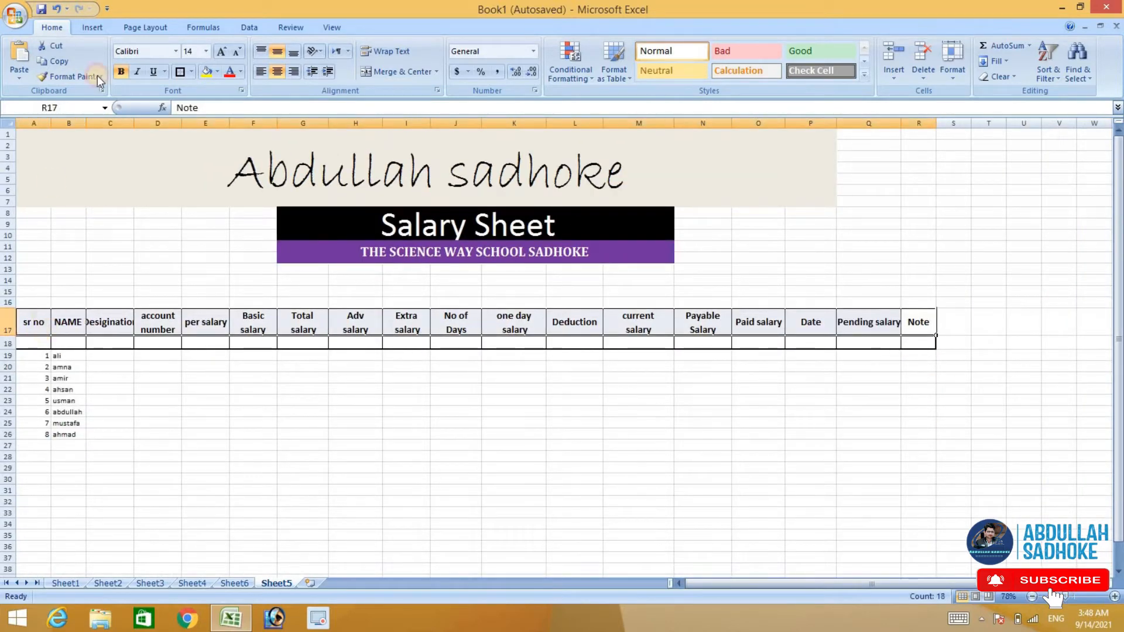
{"action": "left_click", "coordinate": [238, 51]}
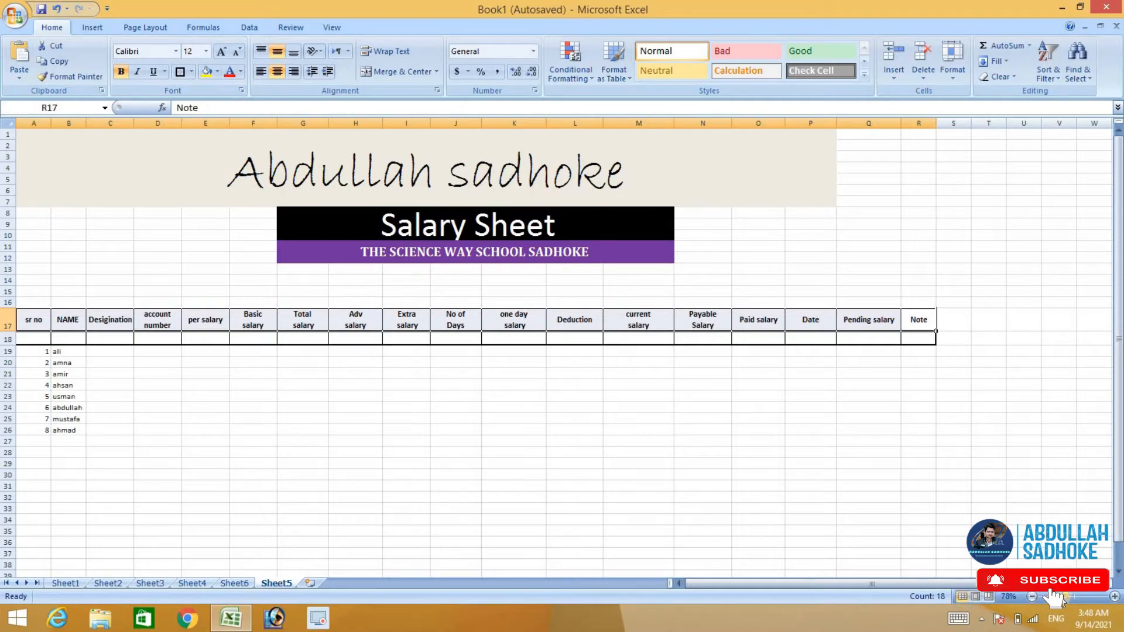
Step: Select C19, the first employee's cell in the Desigination column
{"action": "left_click_drag", "start_coordinate": [1066, 597], "coordinate": [1072, 600]}
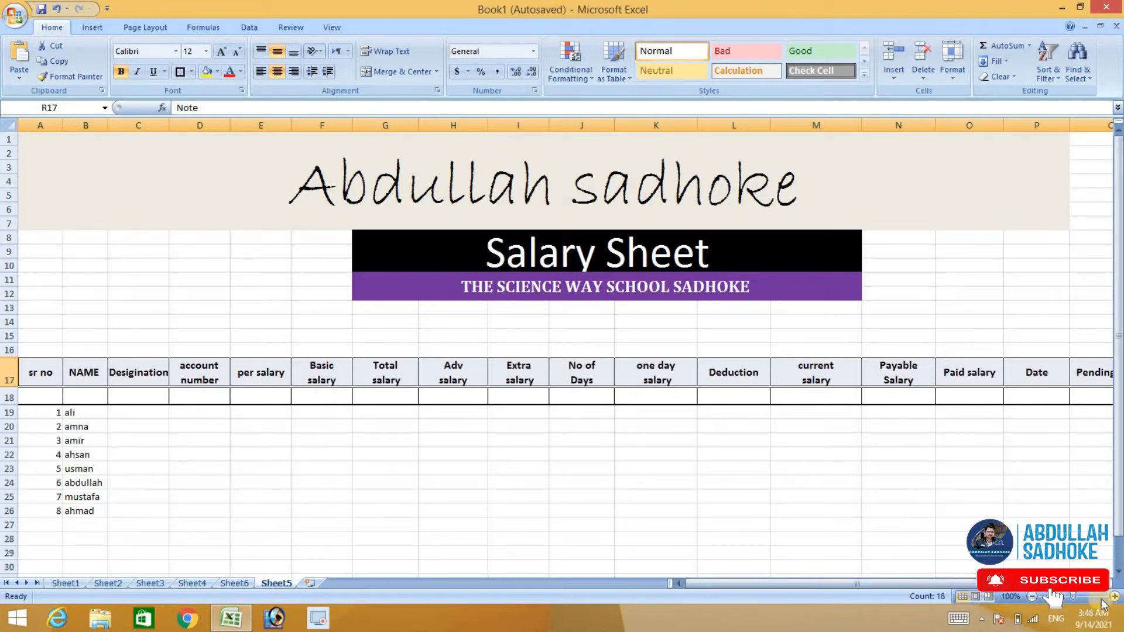
{"action": "left_click", "coordinate": [1076, 598]}
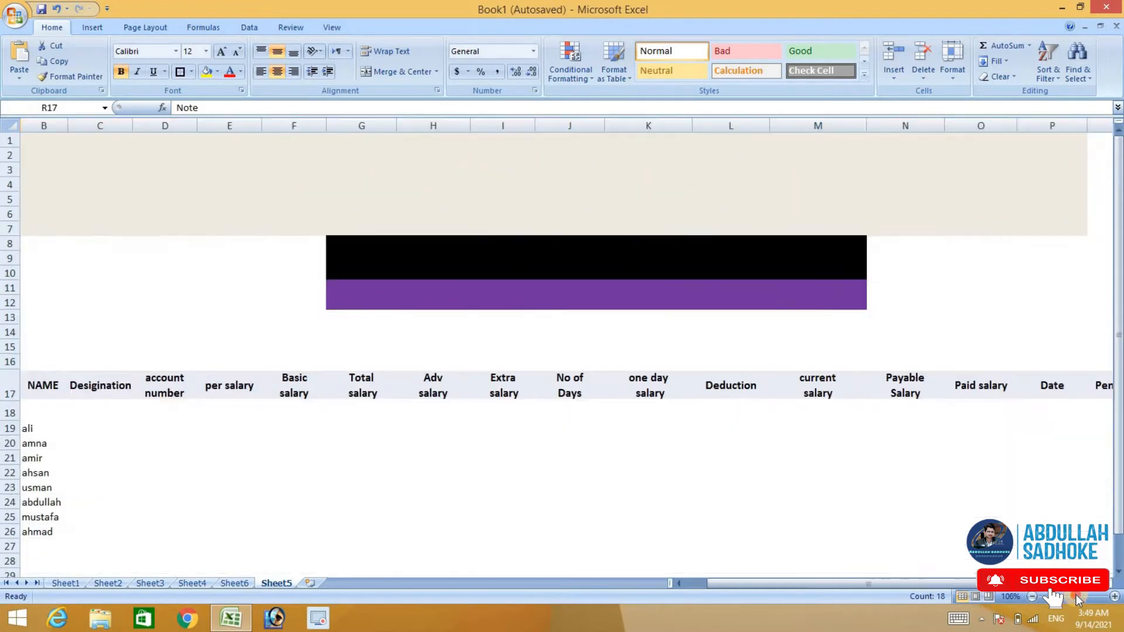
{"action": "left_click_drag", "start_coordinate": [945, 582], "coordinate": [879, 577]}
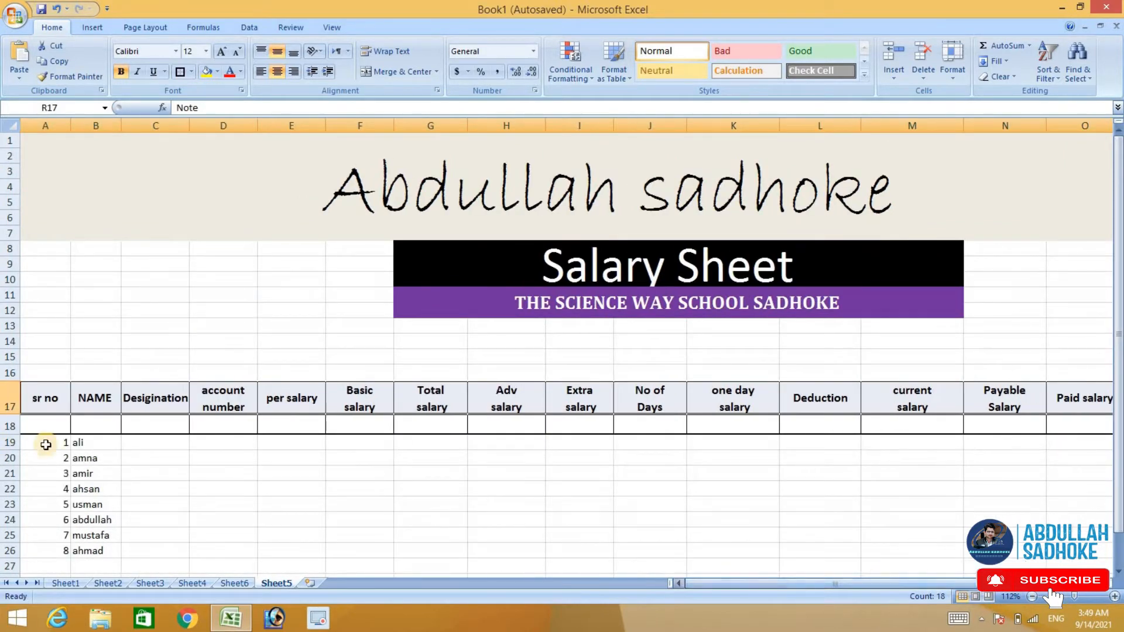
{"action": "left_click", "coordinate": [168, 448]}
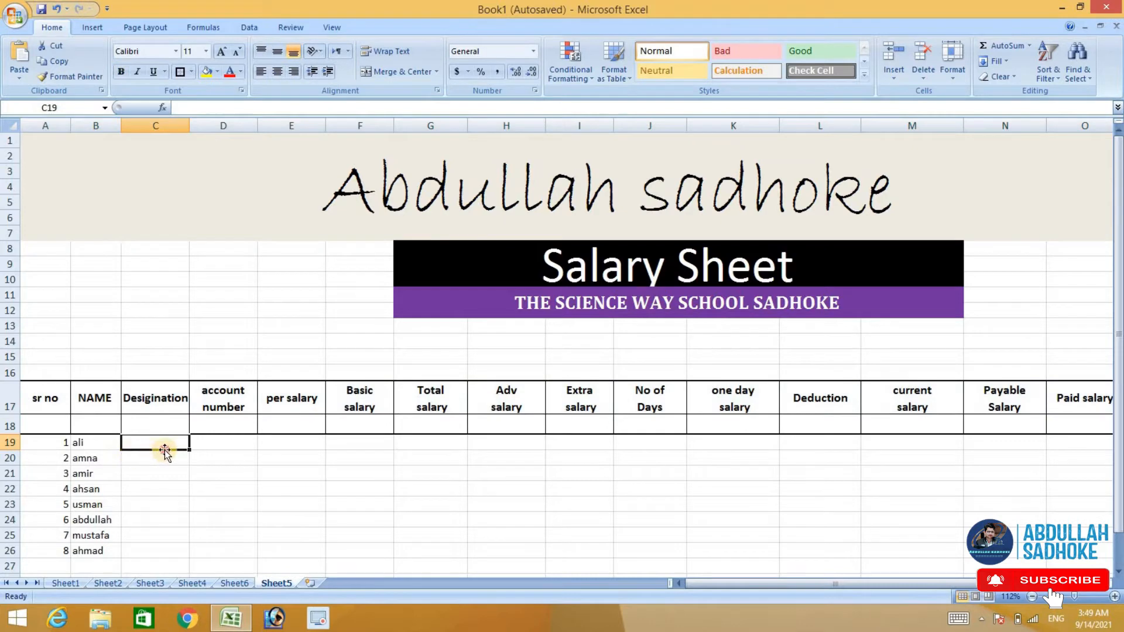
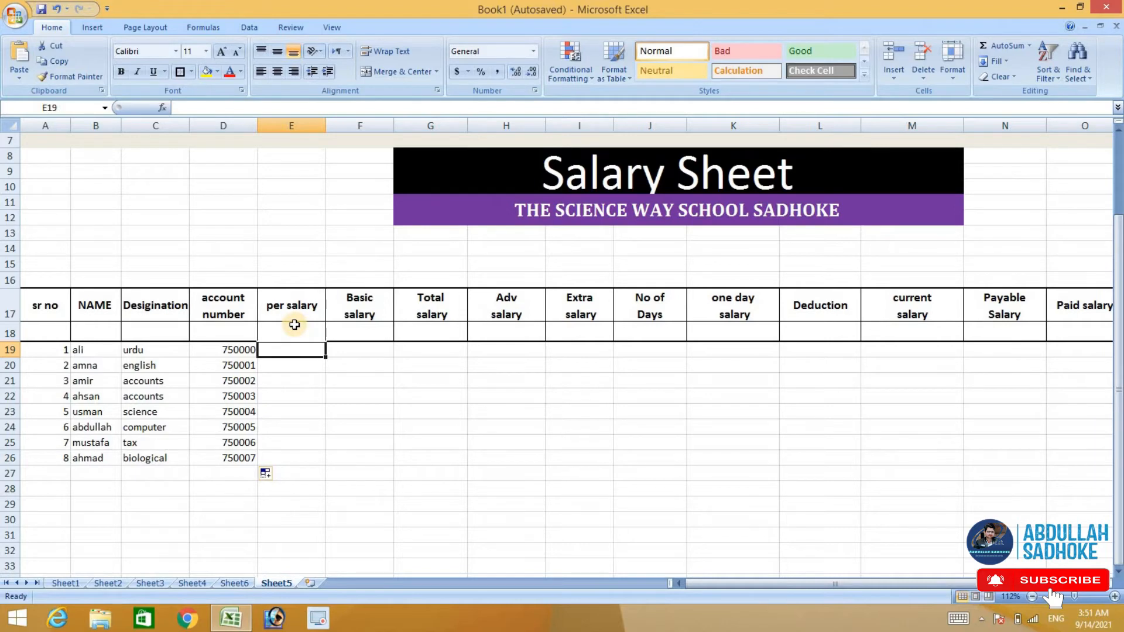
Step: Fill the "Basic salary" header cell F17 with yellow
{"action": "double_click", "coordinate": [368, 351]}
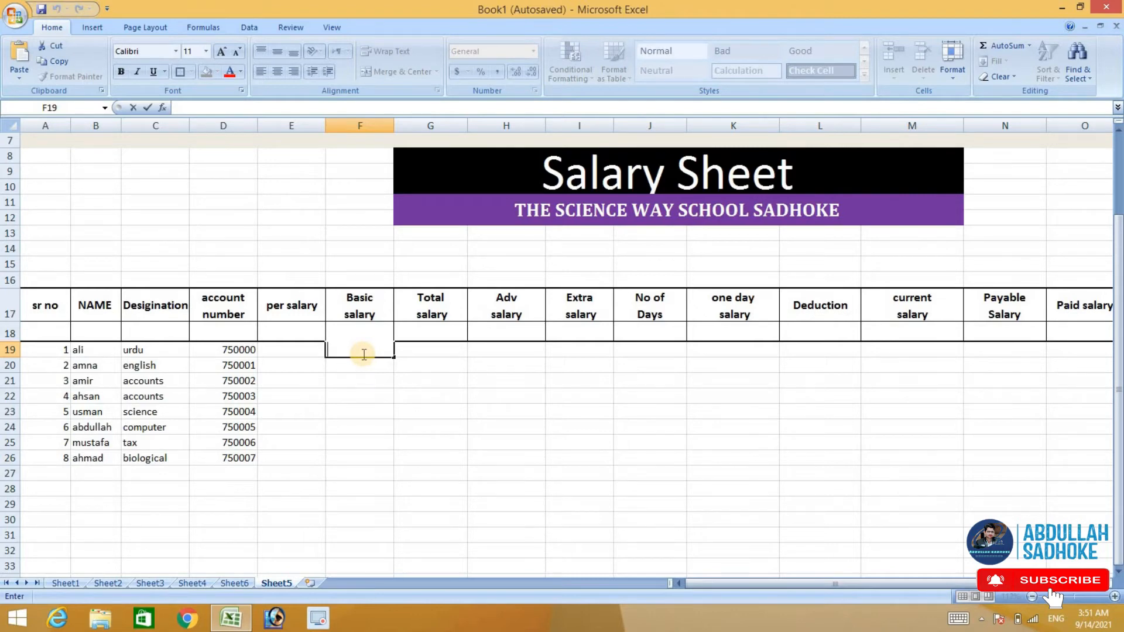
{"action": "left_click", "coordinate": [359, 308]}
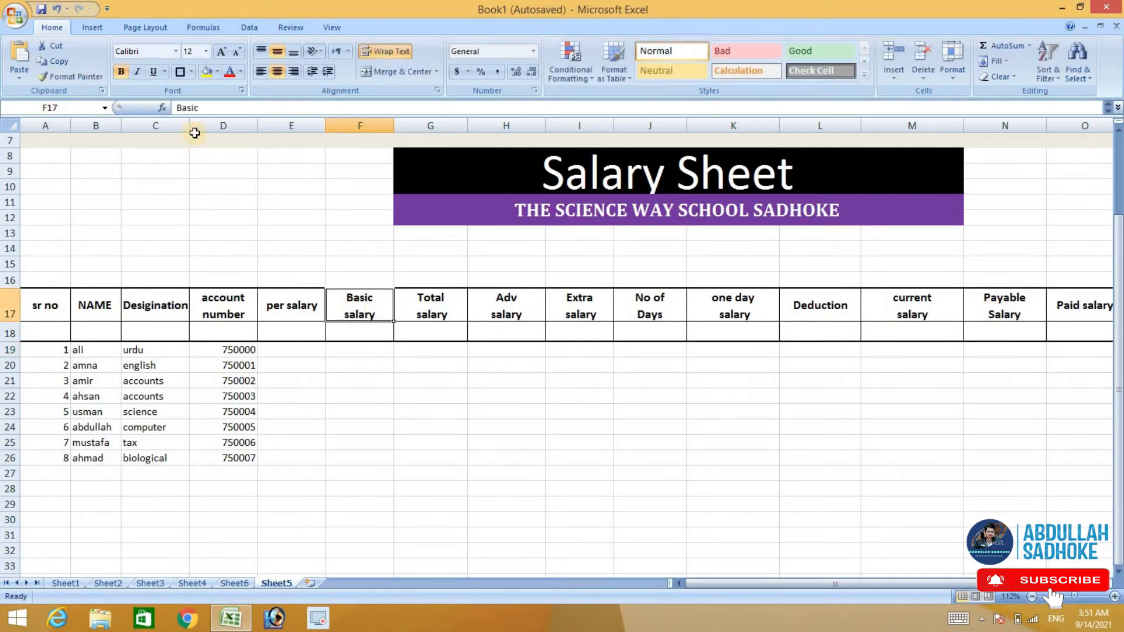
{"action": "left_click", "coordinate": [210, 74]}
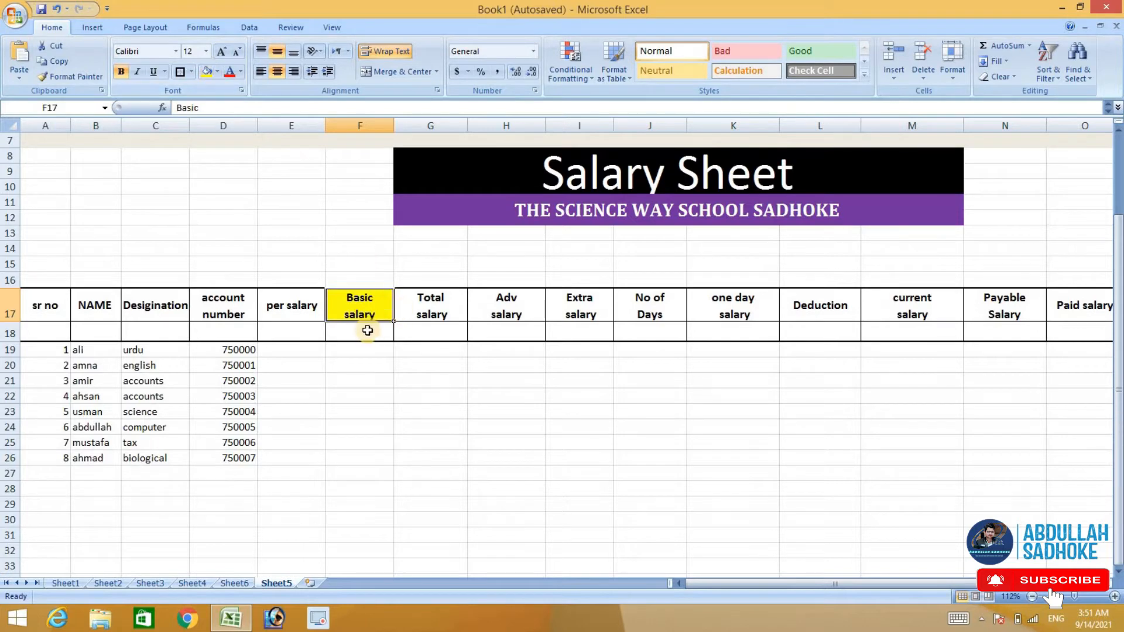
Step: Enter the basic salaries 20000, 19000 and 18000 for serial numbers 1 to 3 in F19 to F21
{"action": "left_click", "coordinate": [363, 348]}
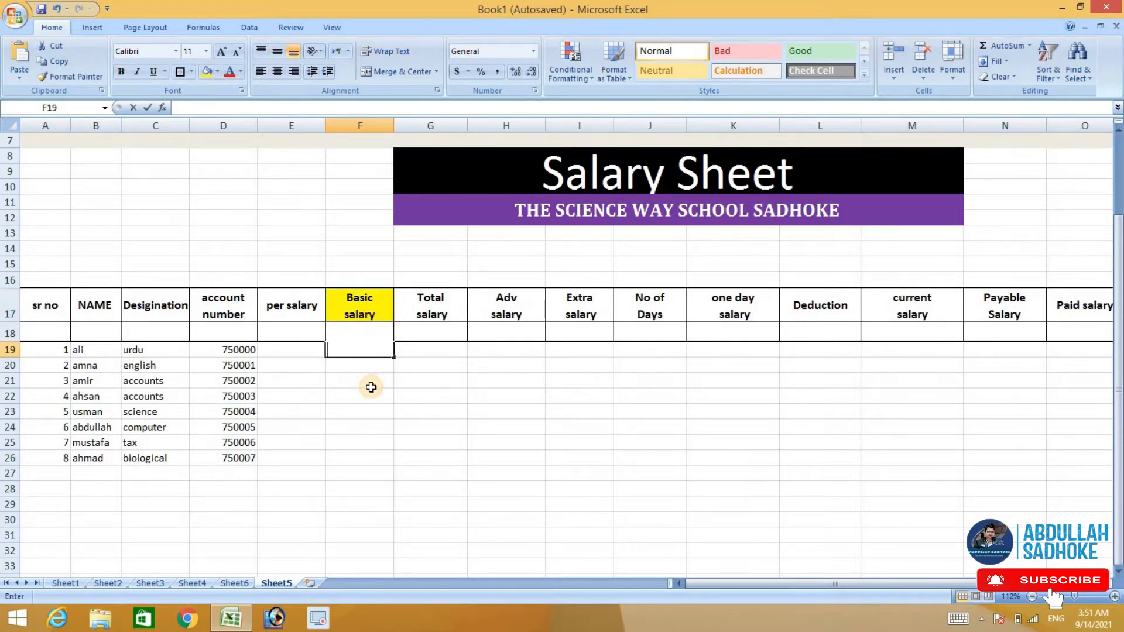
{"action": "type", "text": "20000"}
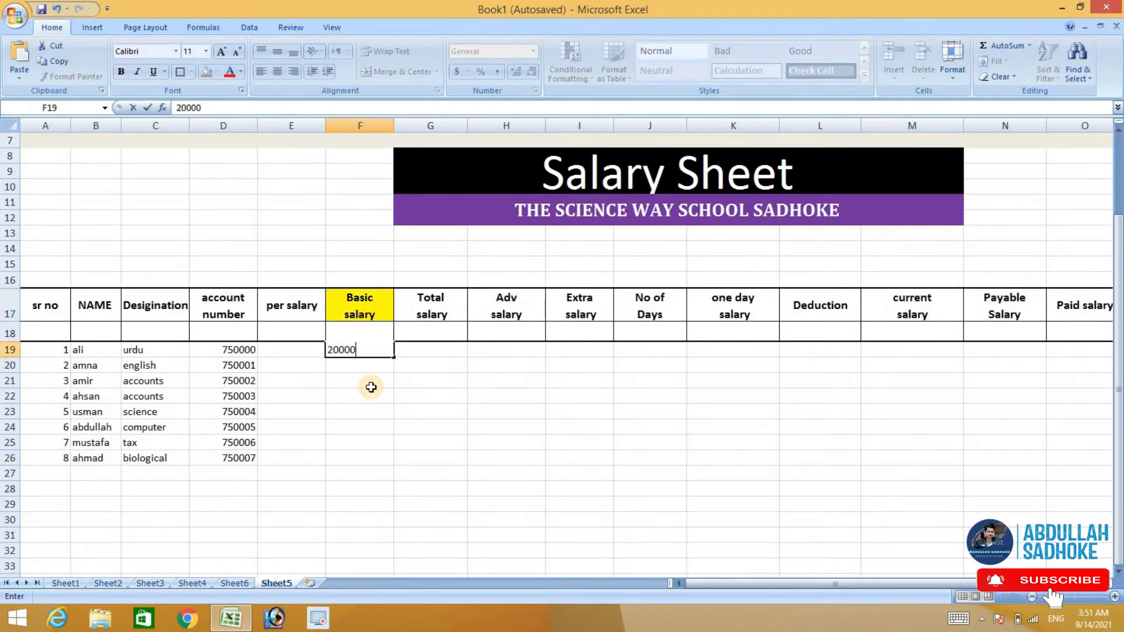
{"action": "left_click", "coordinate": [365, 367]}
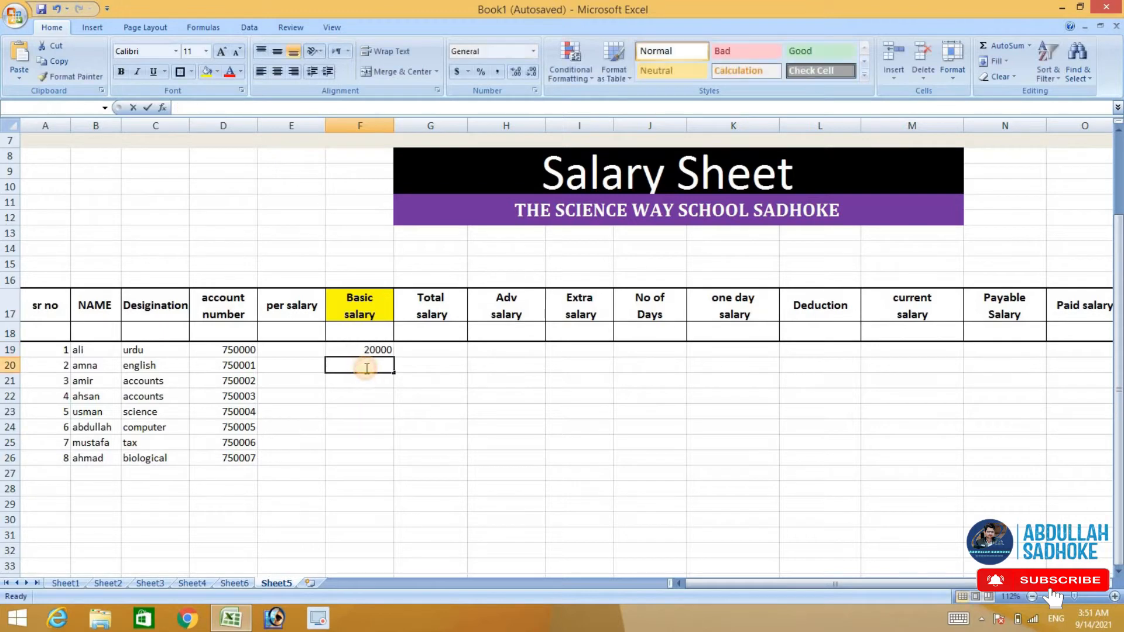
{"action": "type", "text": "190000"}
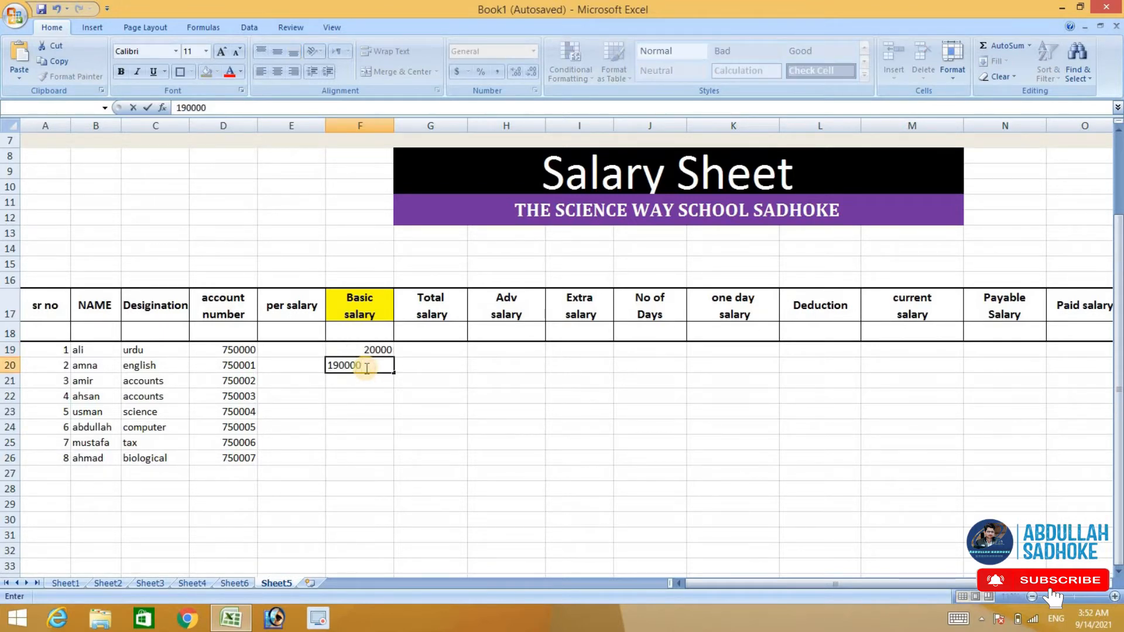
{"action": "key", "text": "BackSpace"}
{"action": "left_click", "coordinate": [388, 383]}
{"action": "type", "text": "18000"}
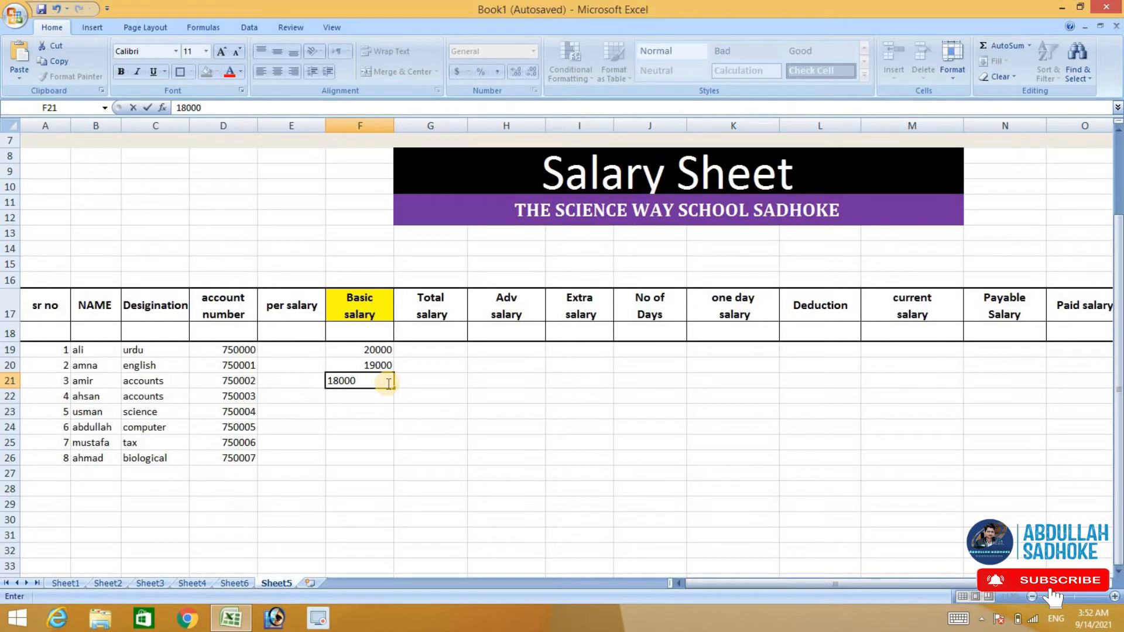
Step: Enter the basic salaries 25000, 30000 and 30000 for serial numbers 4 to 6 in F22 to F24
{"action": "left_click", "coordinate": [359, 400]}
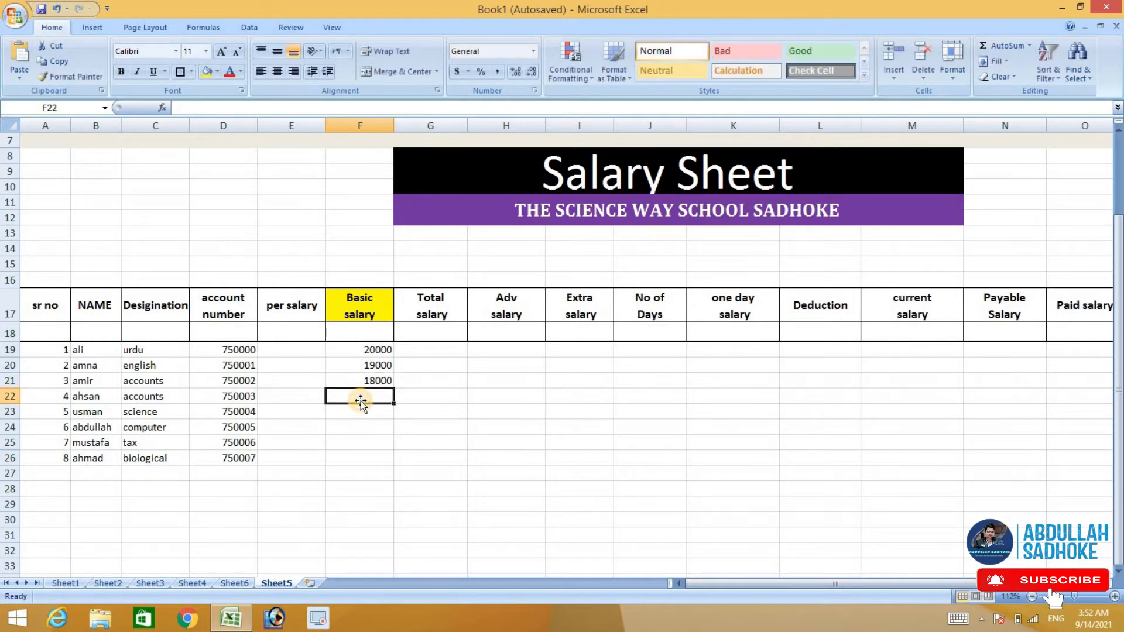
{"action": "type", "text": "25"}
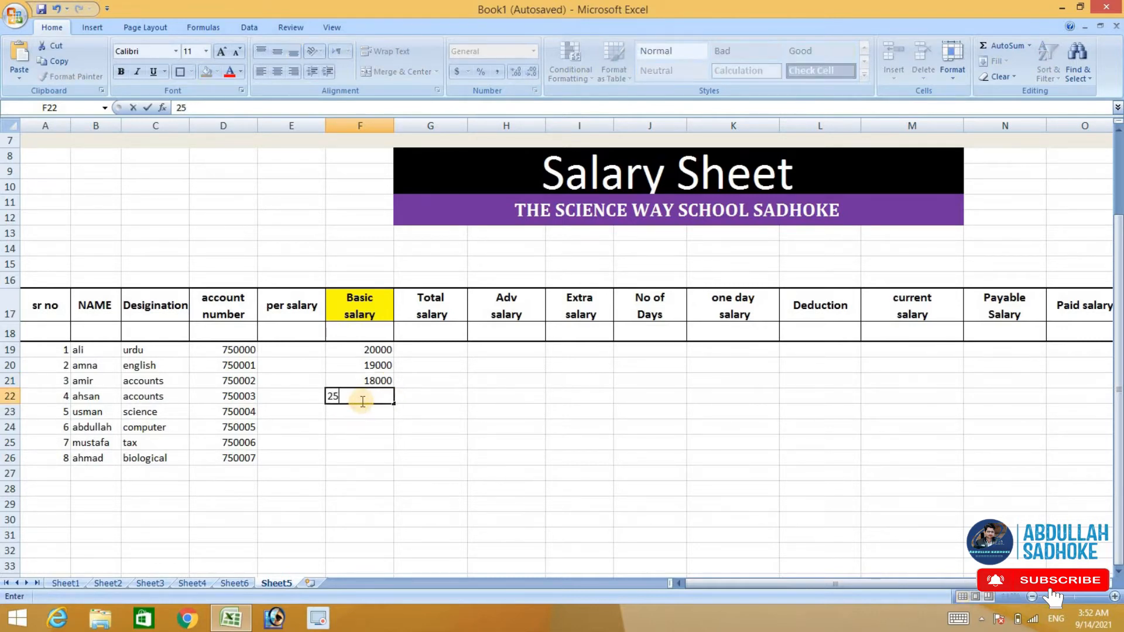
{"action": "type", "text": "000"}
{"action": "left_click", "coordinate": [367, 412]}
{"action": "type", "text": "30000"}
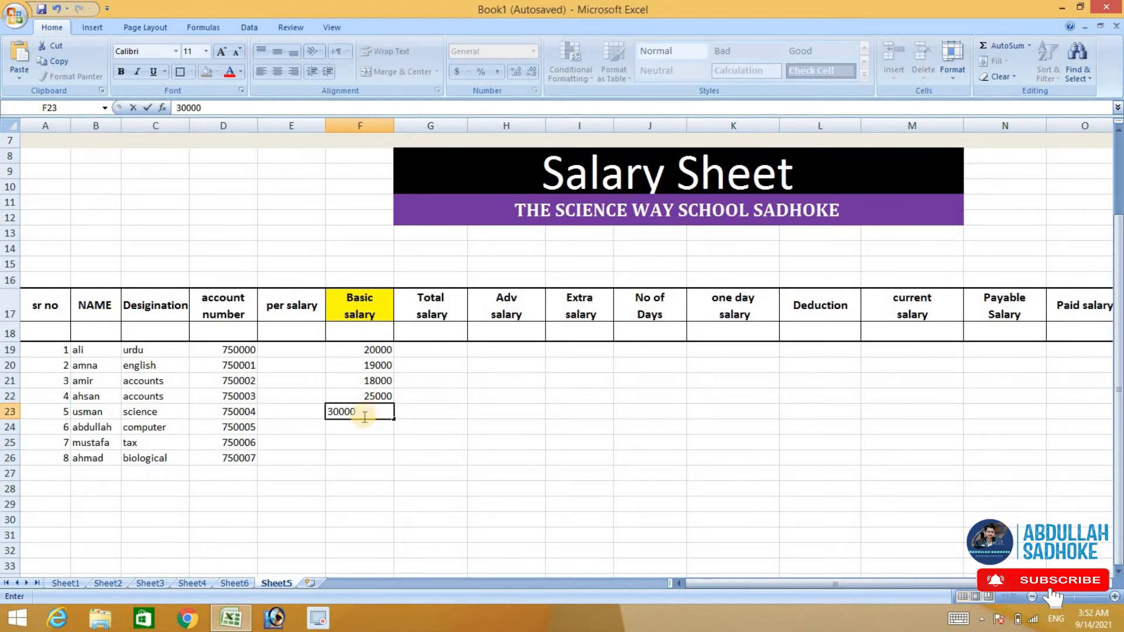
{"action": "left_click", "coordinate": [370, 429]}
{"action": "type", "text": "30000"}
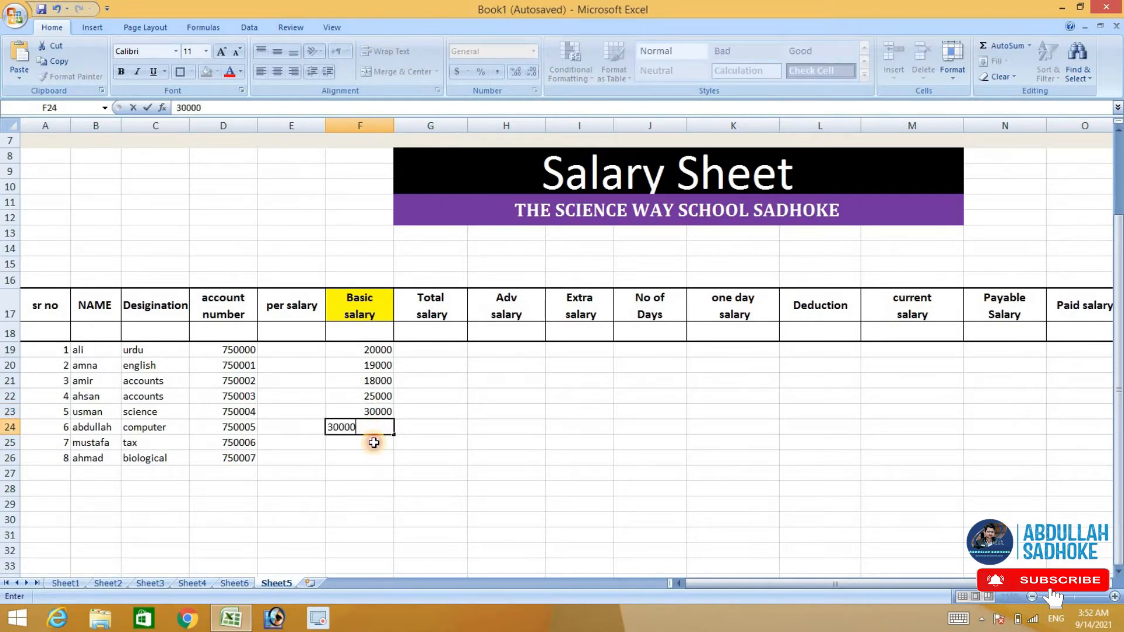
Step: Enter the basic salaries 45000 and 40000 for serial numbers 7 and 8 in F25 and F26
{"action": "left_click", "coordinate": [371, 442]}
{"action": "type", "text": "45000"}
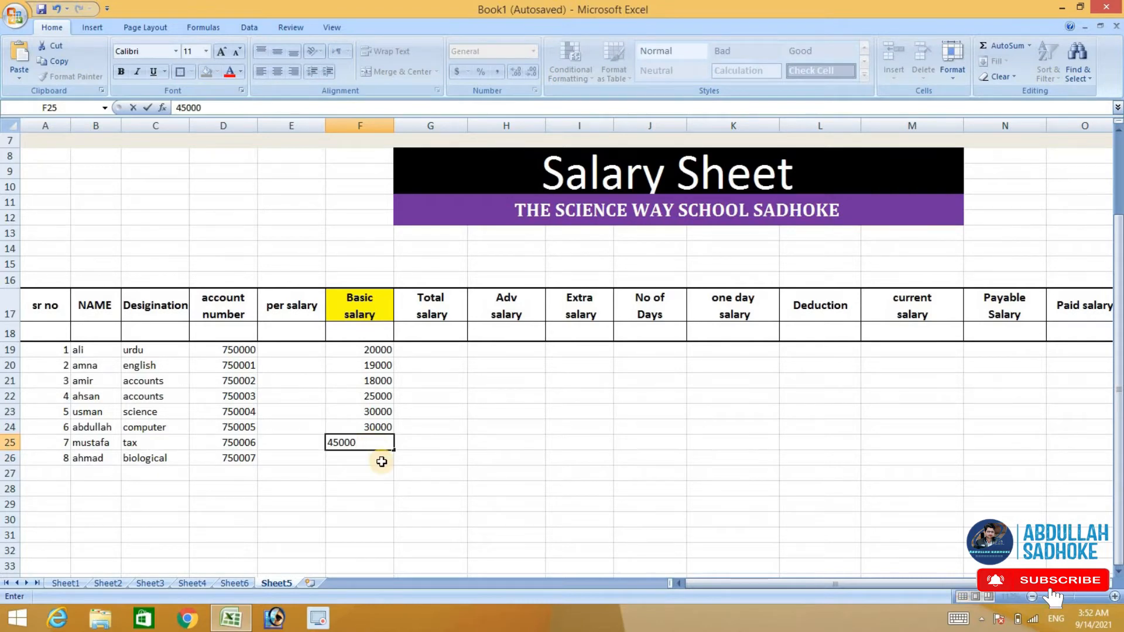
{"action": "left_click", "coordinate": [381, 462]}
{"action": "type", "text": "40000"}
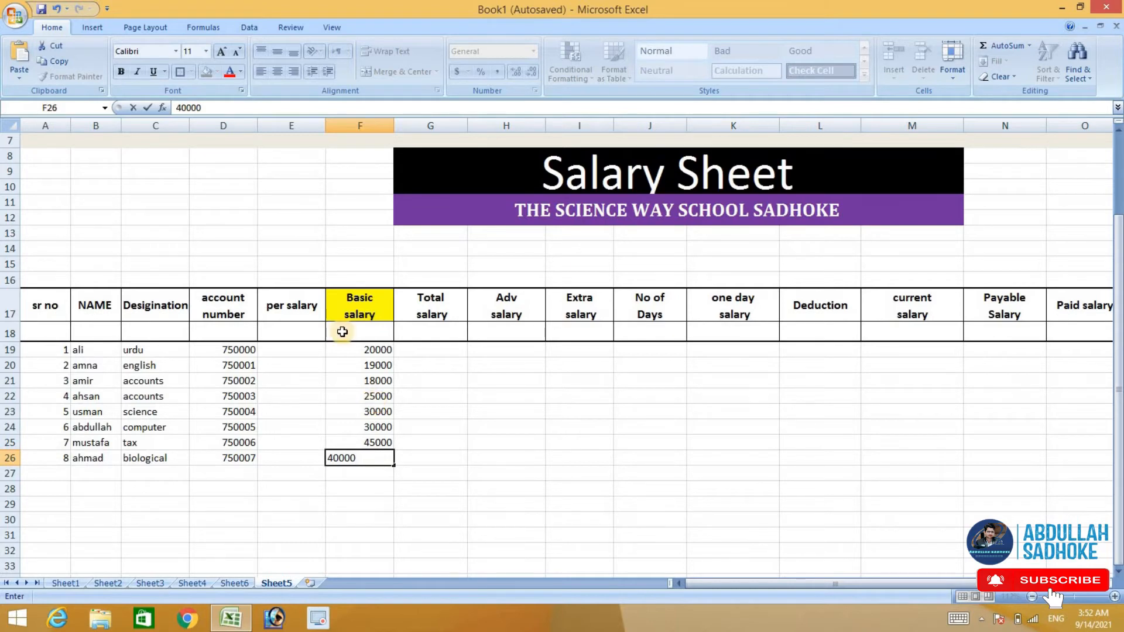
{"action": "left_click", "coordinate": [419, 483]}
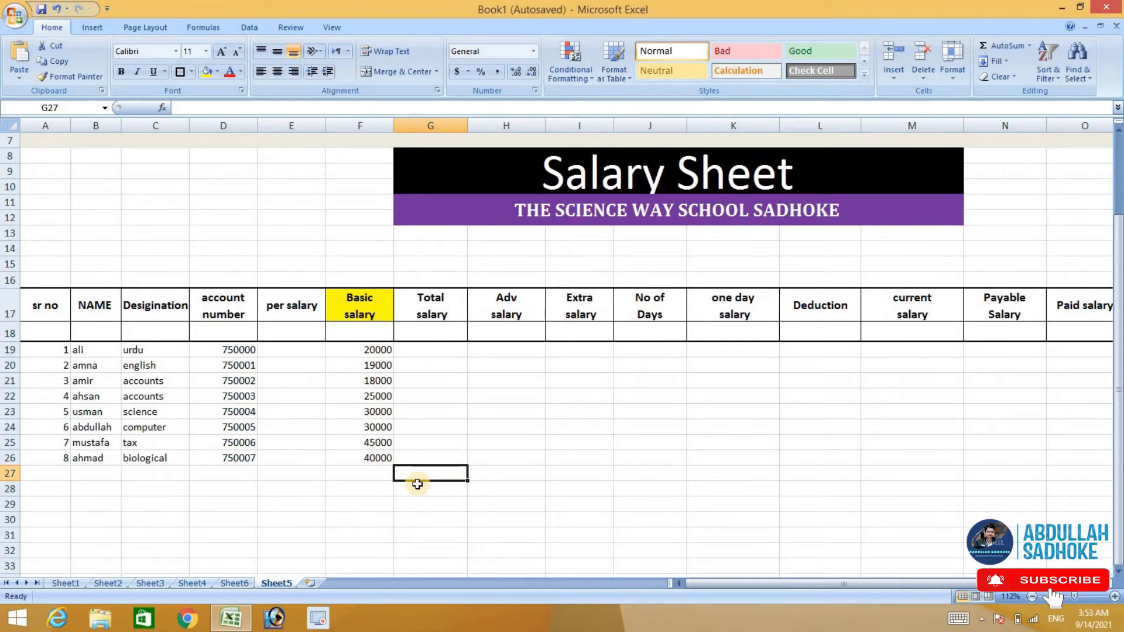
Step: Enter the formula =F19/30 in J19, under the "No of Days" header
{"action": "left_click", "coordinate": [660, 353]}
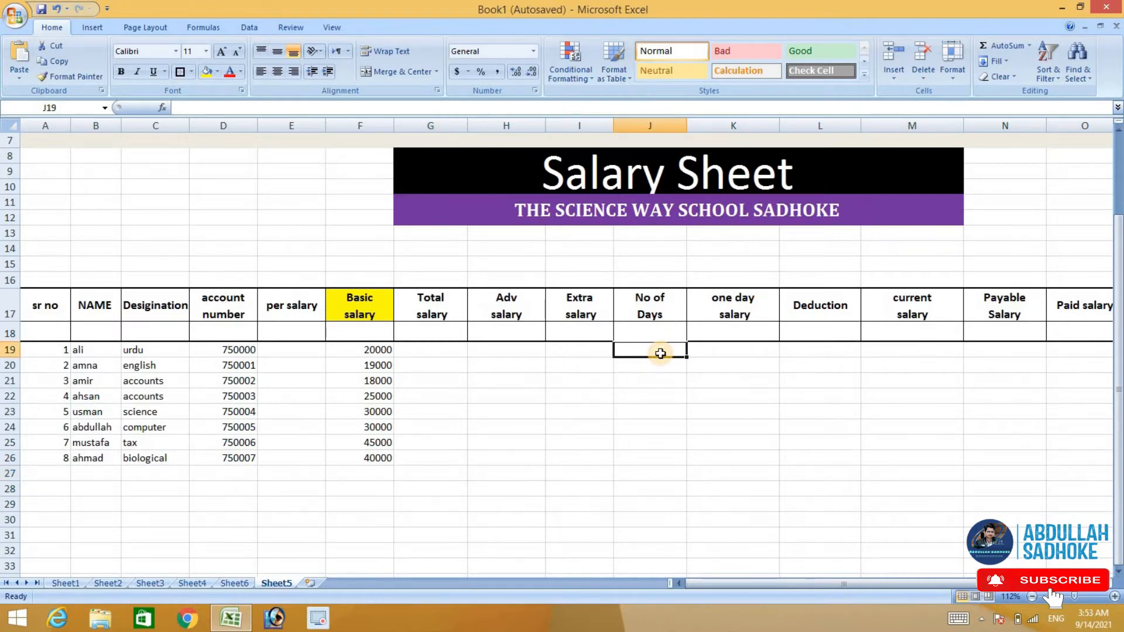
{"action": "type", "text": "="}
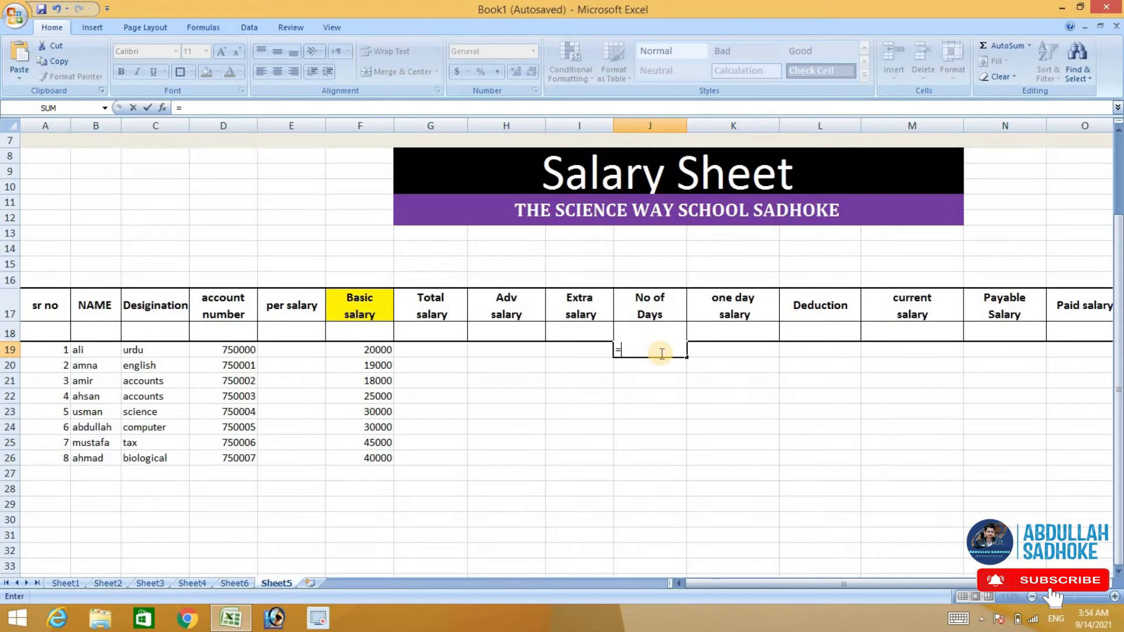
{"action": "left_click", "coordinate": [358, 350]}
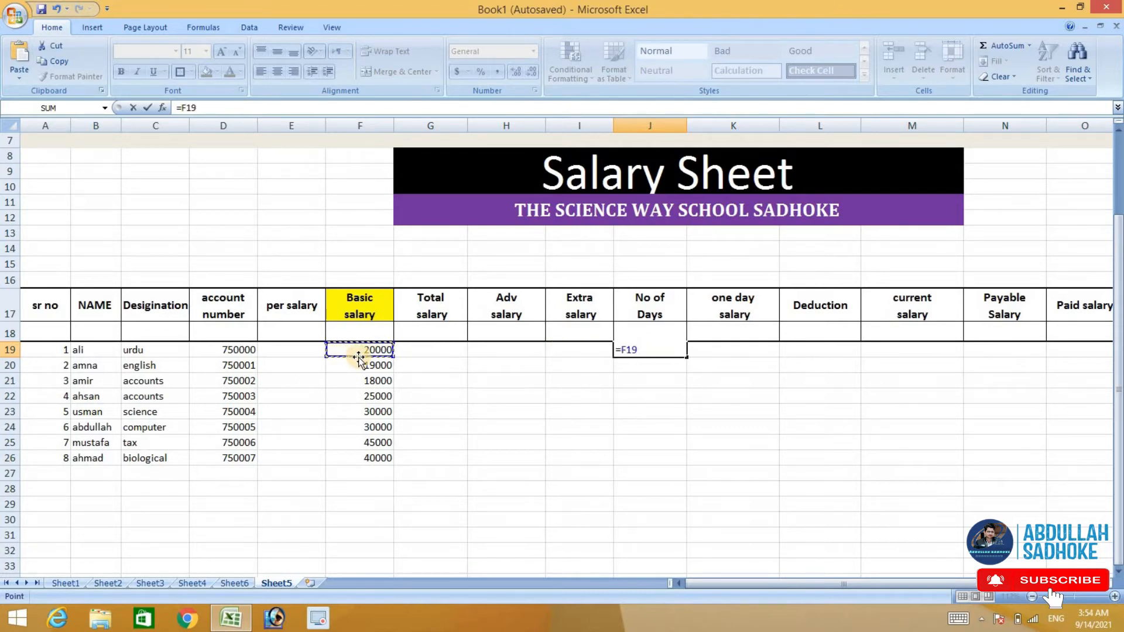
{"action": "type", "text": "/30"}
{"action": "left_click", "coordinate": [554, 391]}
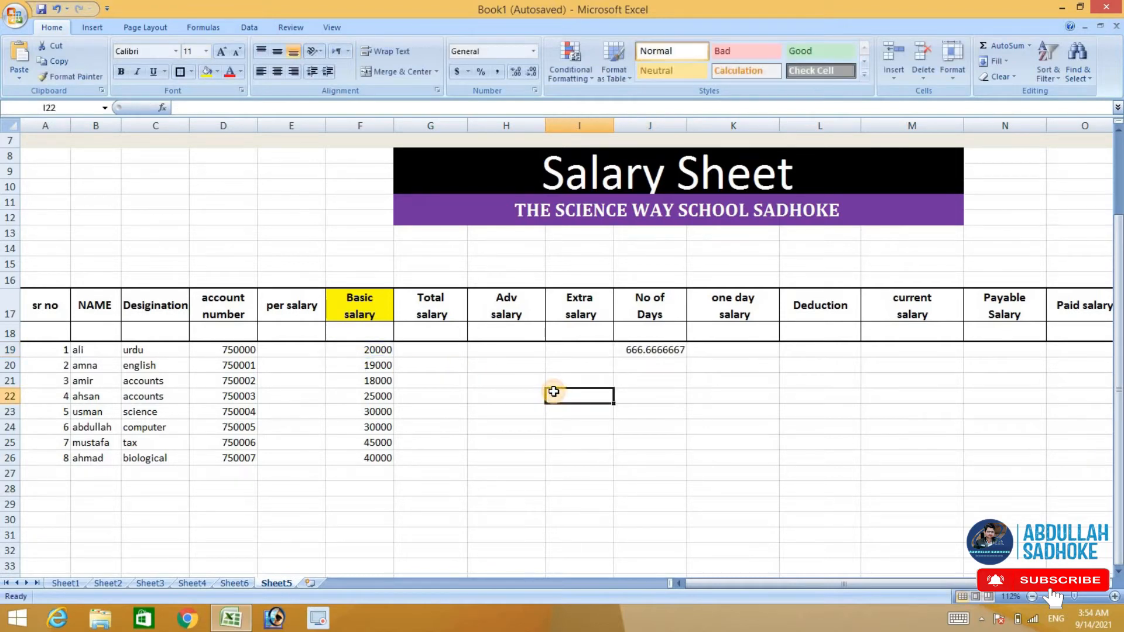
Step: Copy the formula in J19 down through J26 for all eight employees
{"action": "left_click", "coordinate": [660, 352]}
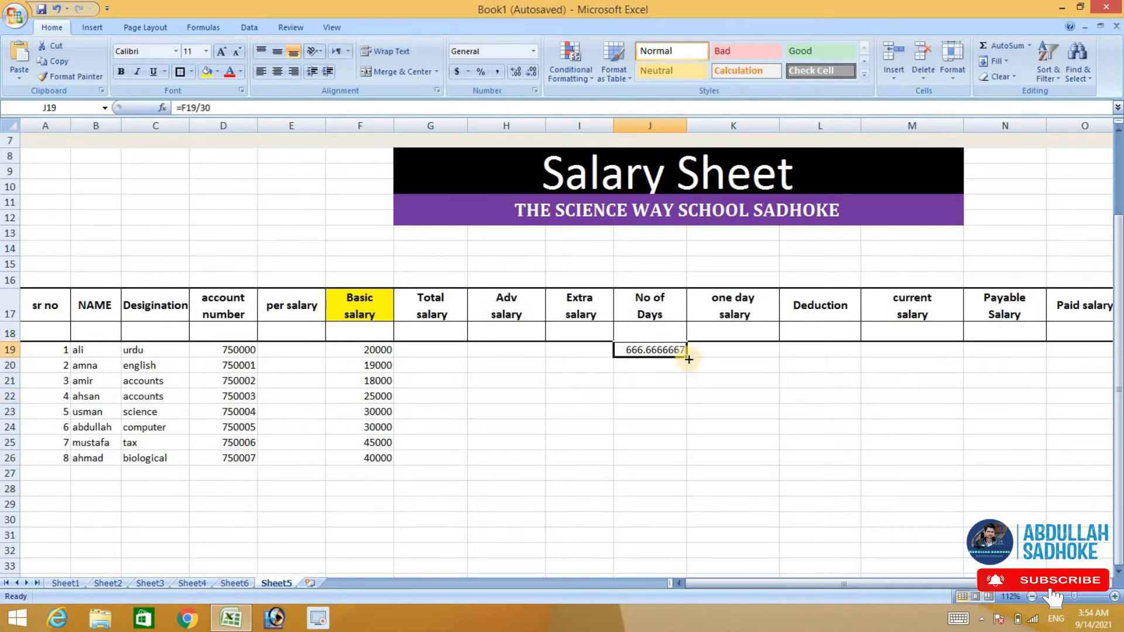
{"action": "left_click_drag", "start_coordinate": [686, 356], "coordinate": [684, 400]}
{"action": "left_click", "coordinate": [683, 411]}
{"action": "left_click_drag", "start_coordinate": [687, 419], "coordinate": [682, 460]}
{"action": "left_click", "coordinate": [683, 398]}
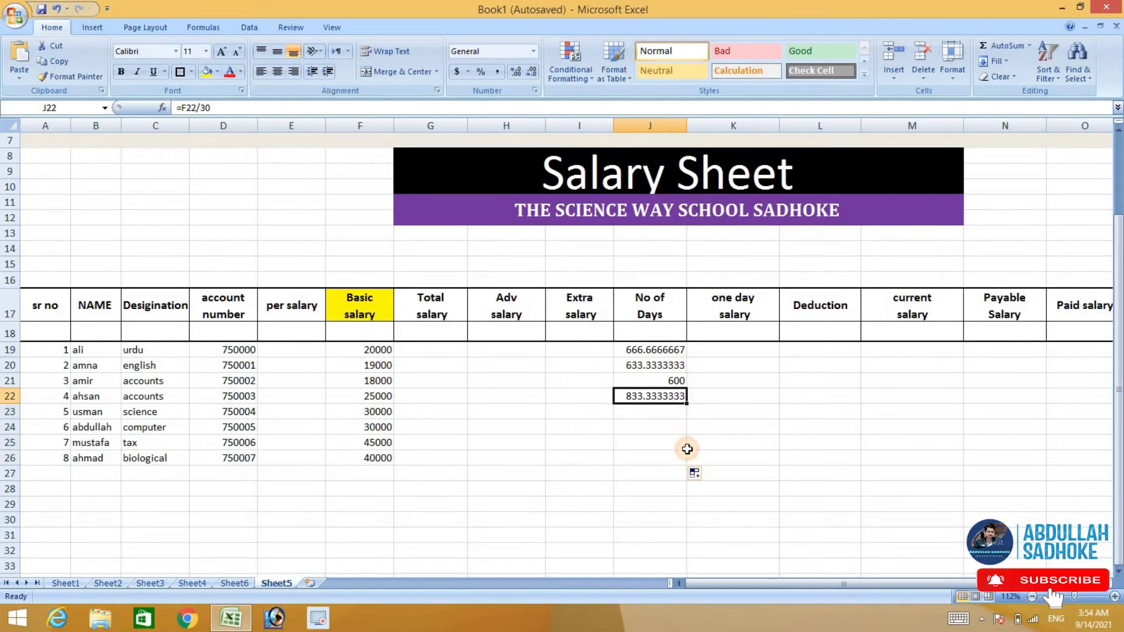
{"action": "left_click", "coordinate": [722, 439]}
{"action": "left_click", "coordinate": [679, 395]}
{"action": "left_click_drag", "start_coordinate": [681, 410], "coordinate": [686, 455]}
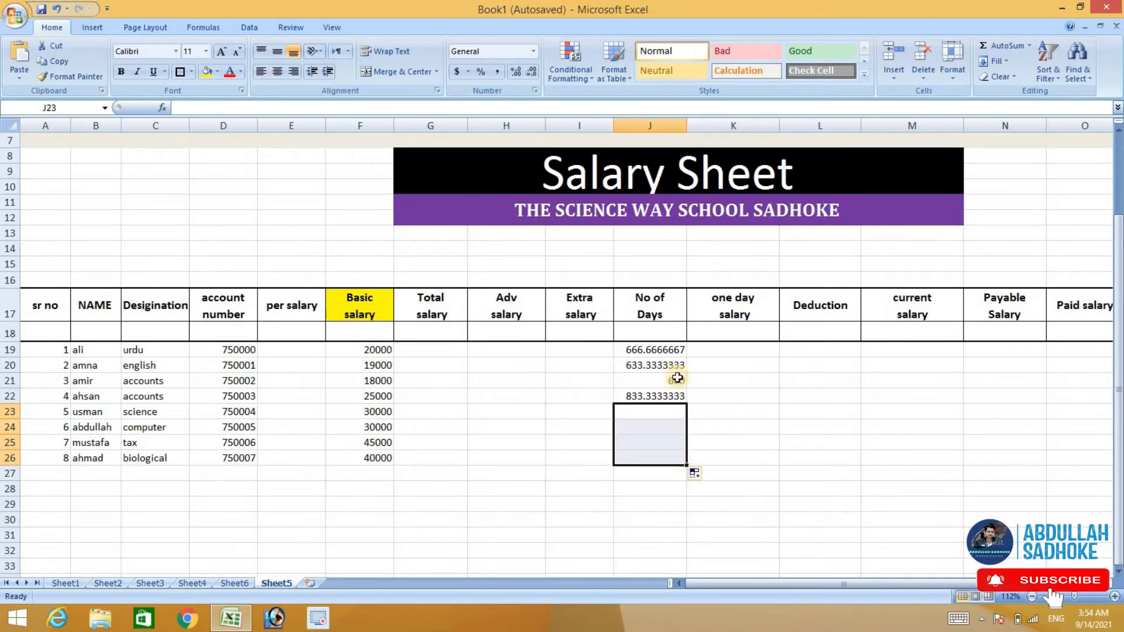
{"action": "left_click", "coordinate": [674, 348]}
{"action": "left_click_drag", "start_coordinate": [686, 357], "coordinate": [686, 463]}
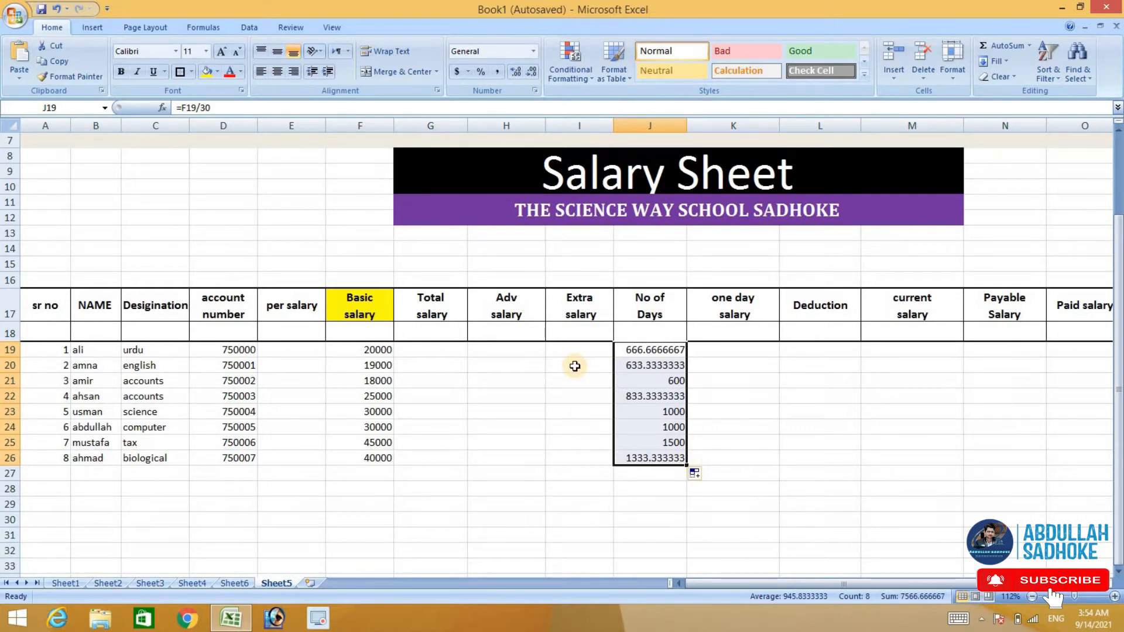
Step: Fill the "No of Days" header J17 and the "Basic salary" range F17:F26 with yellow
{"action": "left_click", "coordinate": [624, 312]}
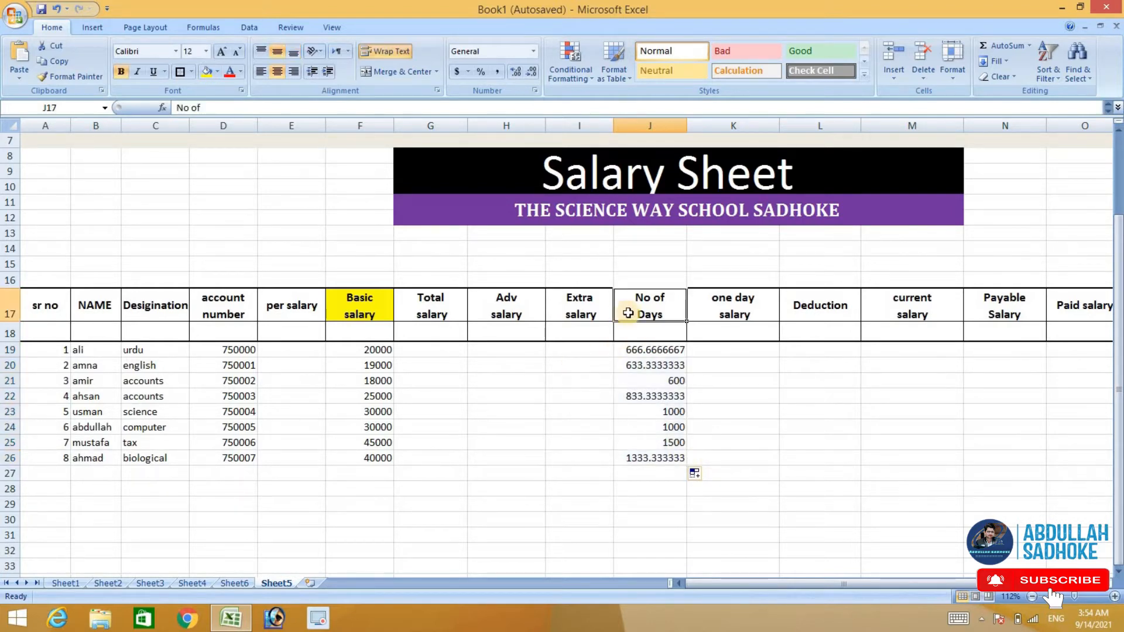
{"action": "left_click", "coordinate": [211, 75]}
{"action": "left_click_drag", "start_coordinate": [359, 307], "coordinate": [386, 457]}
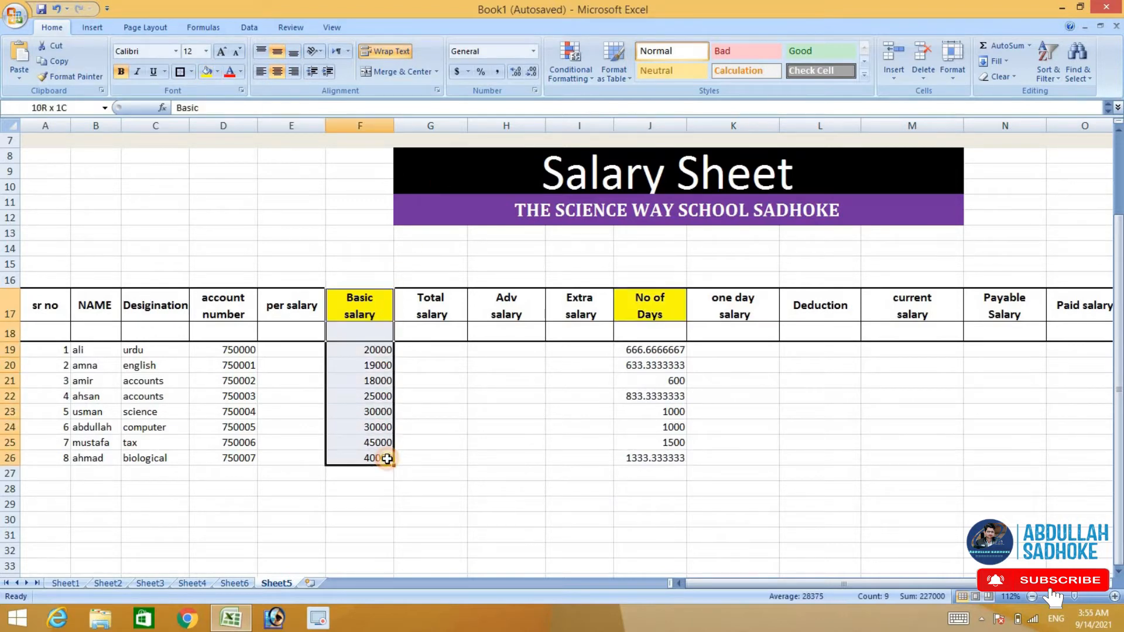
{"action": "left_click", "coordinate": [209, 74]}
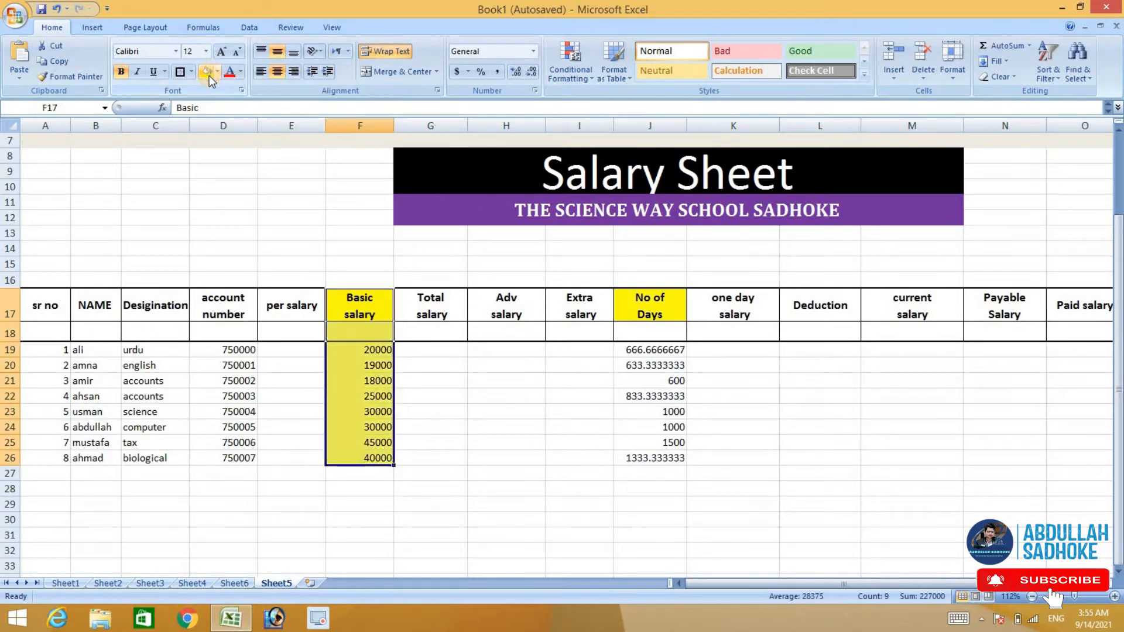
Step: Fill the basic salary values F19:F26 with tan and the calculated values J19:J26 with light grey
{"action": "left_click", "coordinate": [676, 302]}
{"action": "left_click_drag", "start_coordinate": [351, 349], "coordinate": [352, 455]}
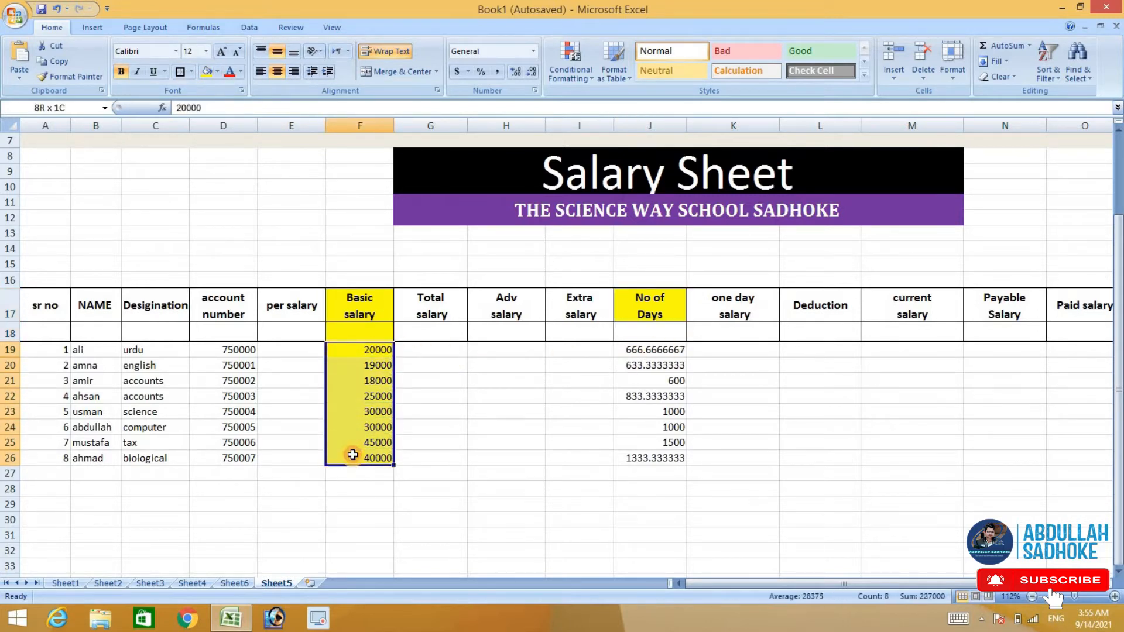
{"action": "left_click", "coordinate": [217, 71]}
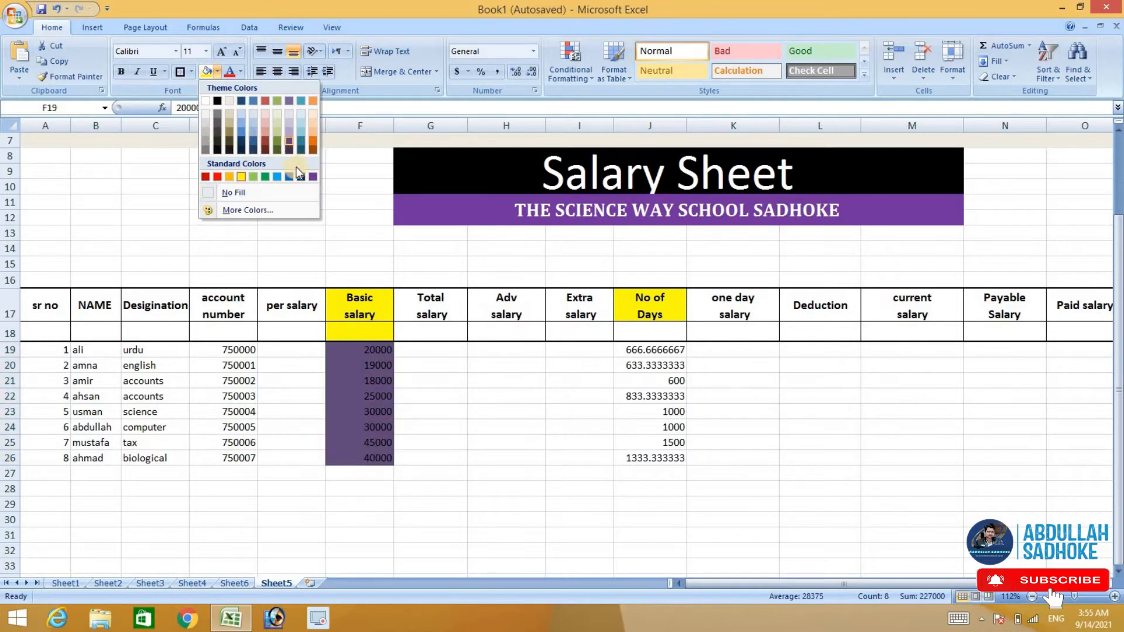
{"action": "left_click", "coordinate": [229, 111]}
{"action": "left_click_drag", "start_coordinate": [654, 348], "coordinate": [655, 458]}
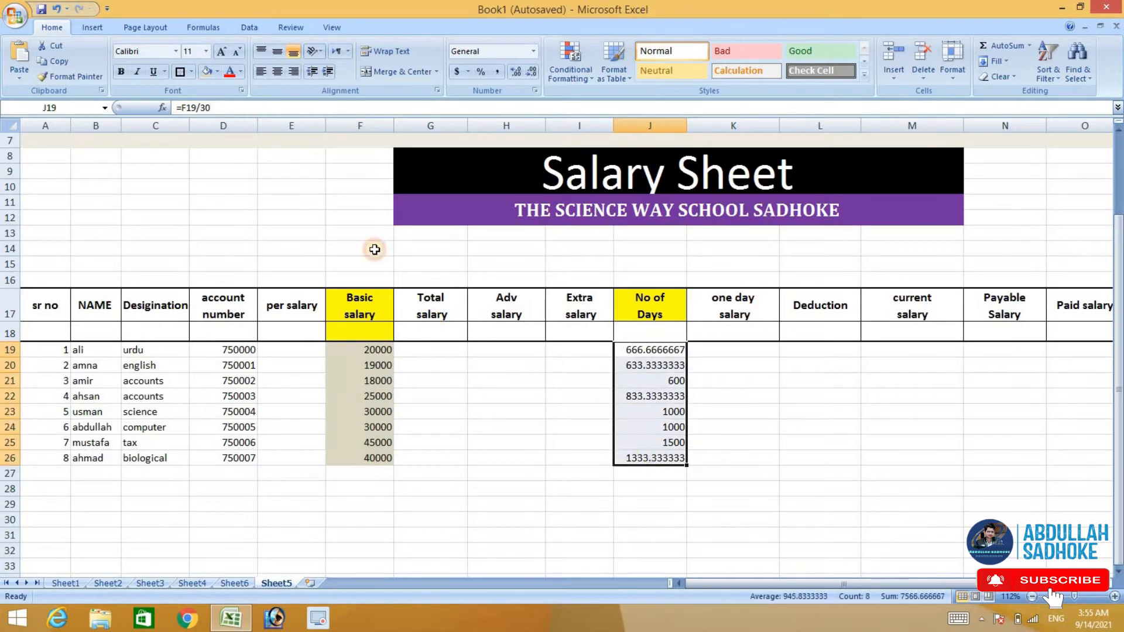
{"action": "left_click", "coordinate": [217, 73]}
{"action": "left_click", "coordinate": [206, 119]}
Step: Make the basic salary values F19:F26 and the calculated values J19:J26 bold
{"action": "left_click_drag", "start_coordinate": [350, 350], "coordinate": [350, 457]}
{"action": "left_click", "coordinate": [120, 71]}
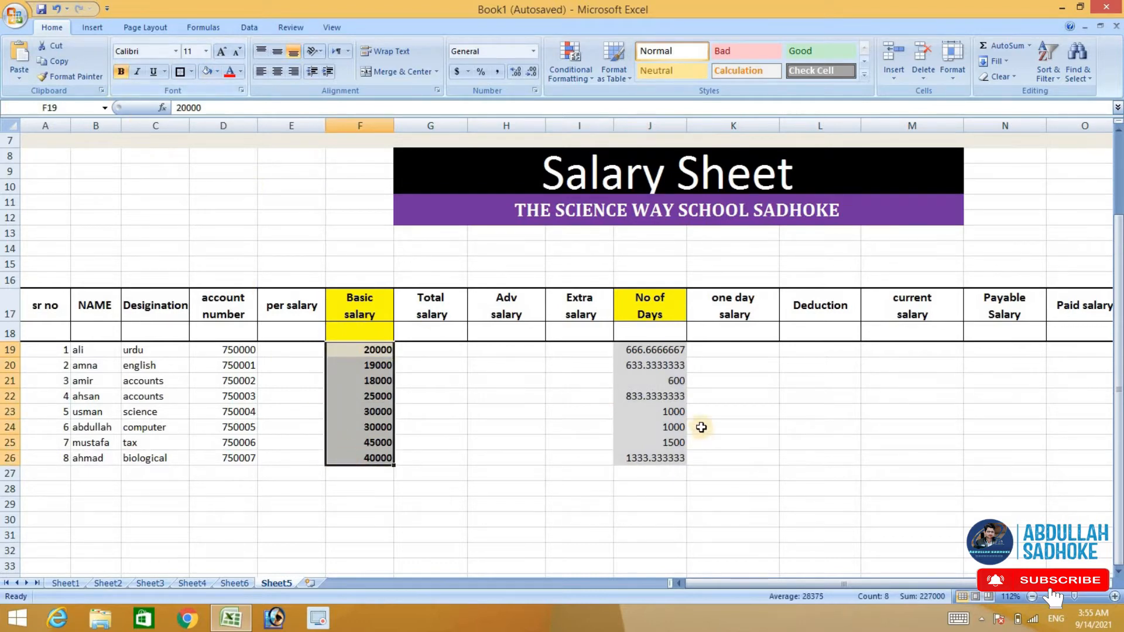
{"action": "left_click_drag", "start_coordinate": [644, 427], "coordinate": [644, 457]}
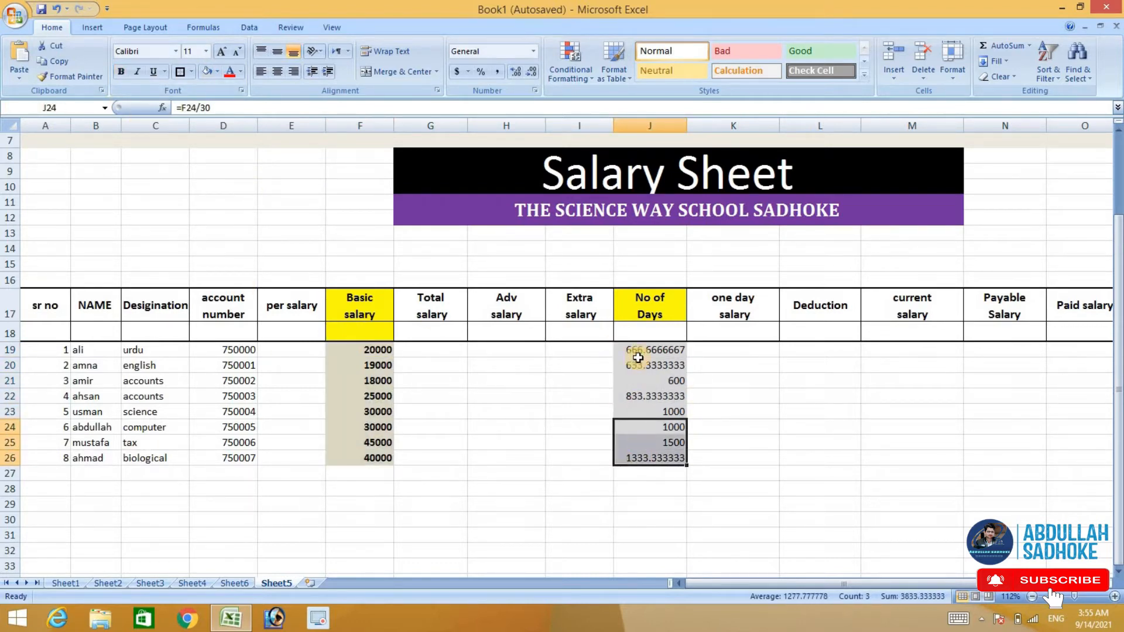
{"action": "left_click_drag", "start_coordinate": [623, 349], "coordinate": [644, 459]}
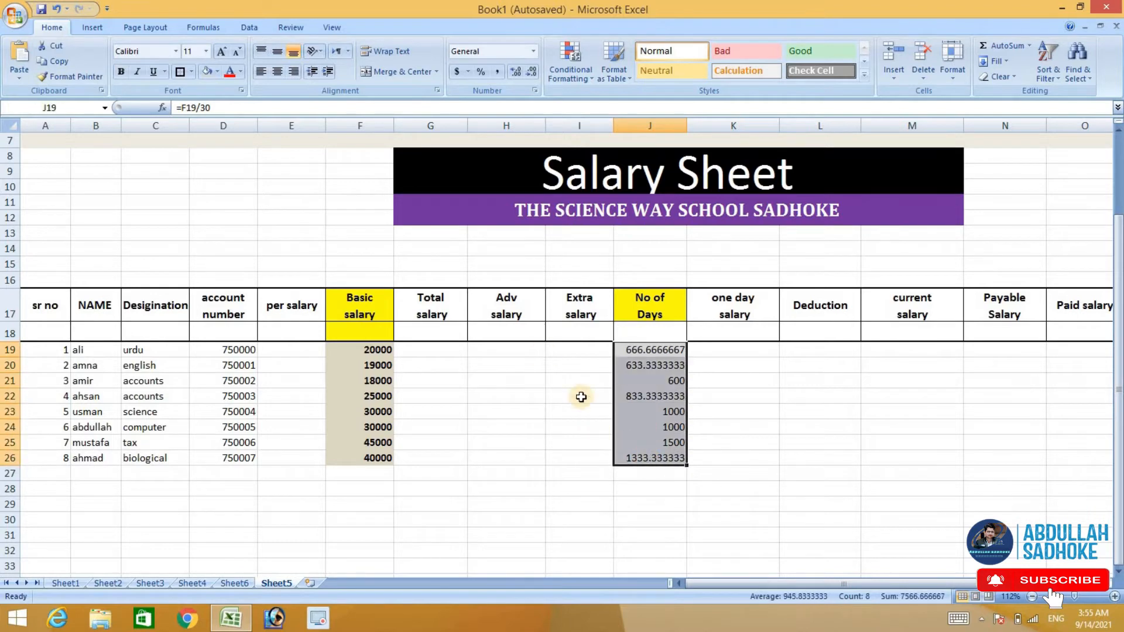
{"action": "left_click", "coordinate": [121, 72]}
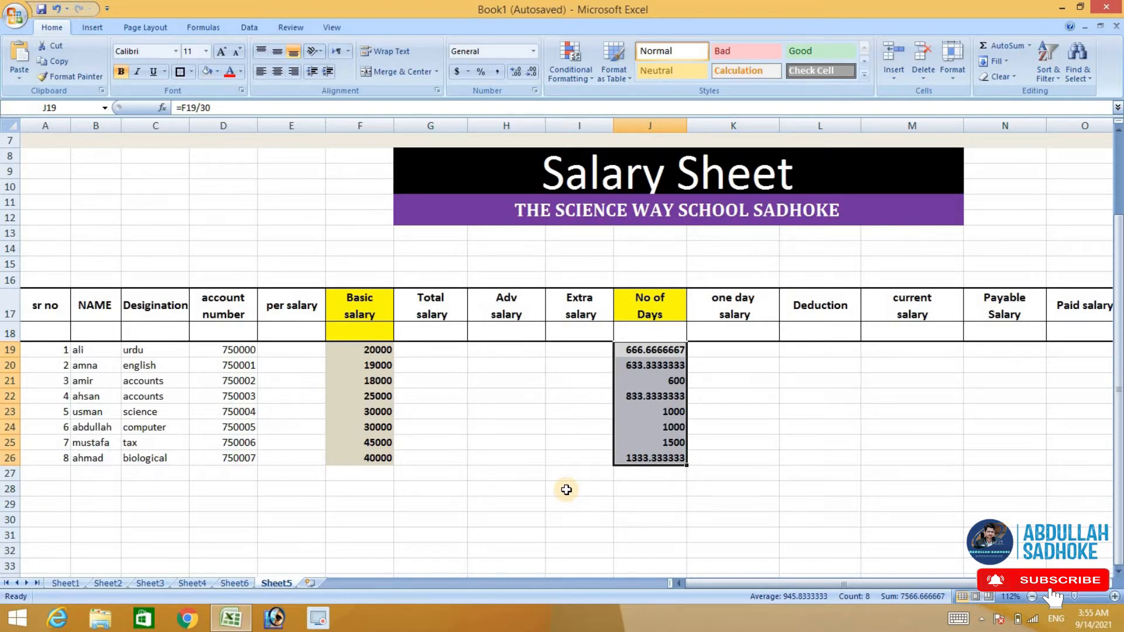
Step: Fill the "Total salary" header cell G17 with yellow
{"action": "left_click", "coordinate": [462, 315]}
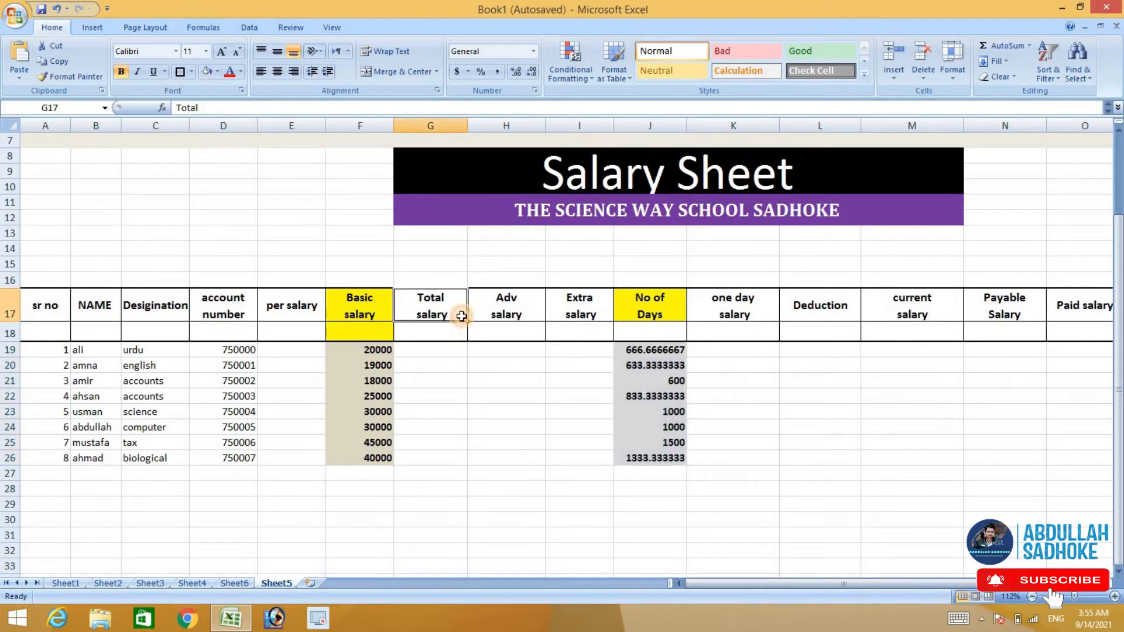
{"action": "left_click", "coordinate": [217, 72]}
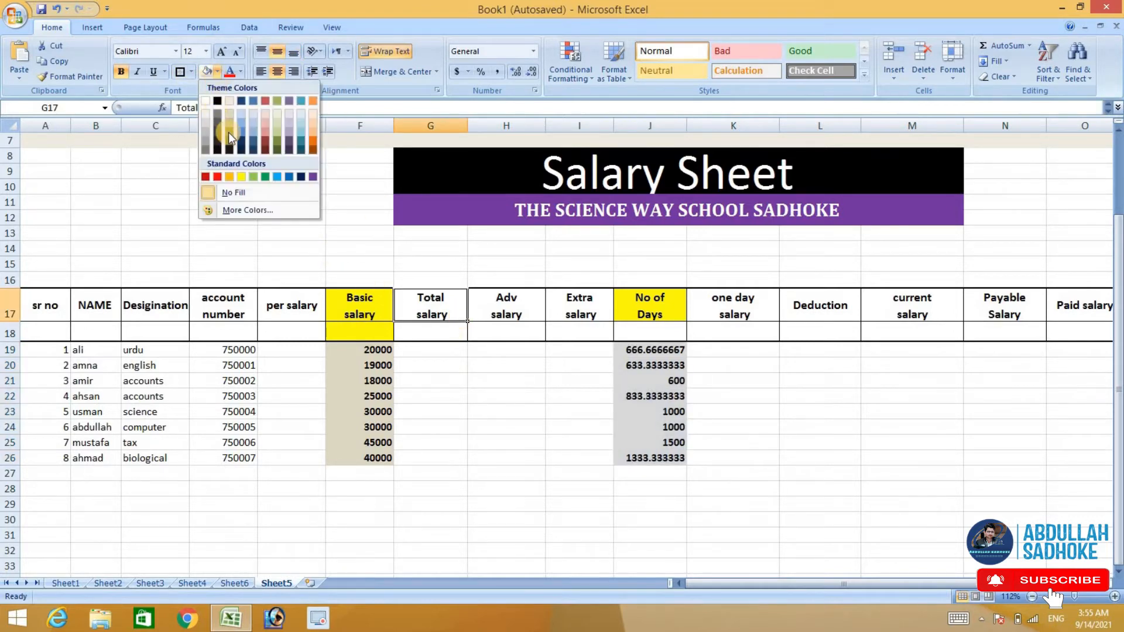
{"action": "left_click", "coordinate": [241, 175]}
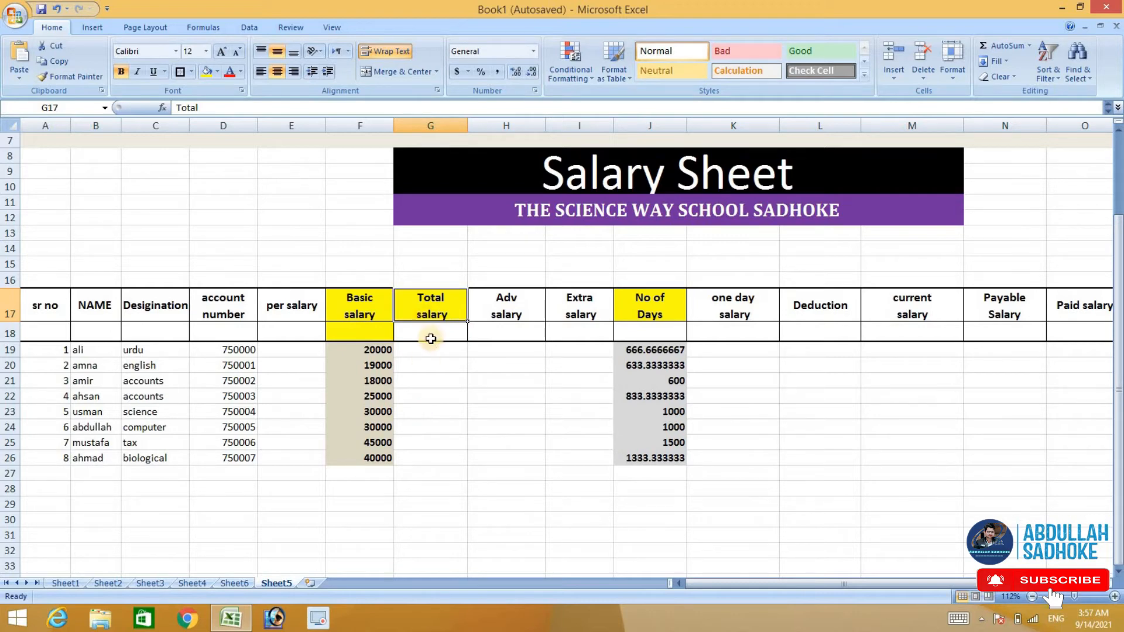
Step: Enter the formula =E19+F19 in G19 to add per salary and basic salary
{"action": "double_click", "coordinate": [439, 353]}
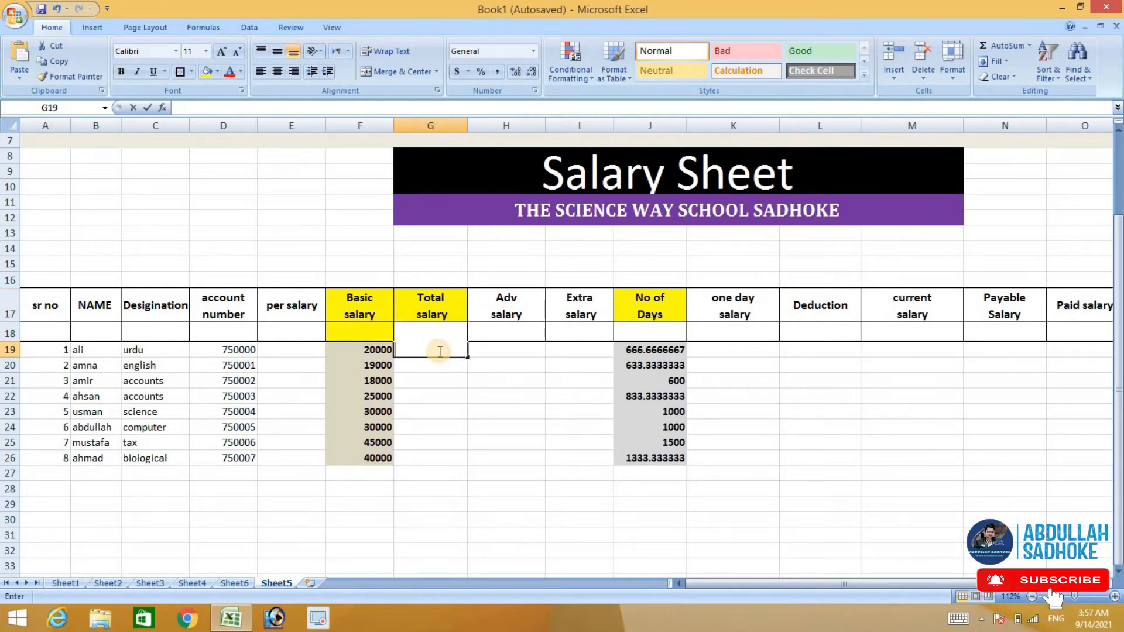
{"action": "type", "text": "="}
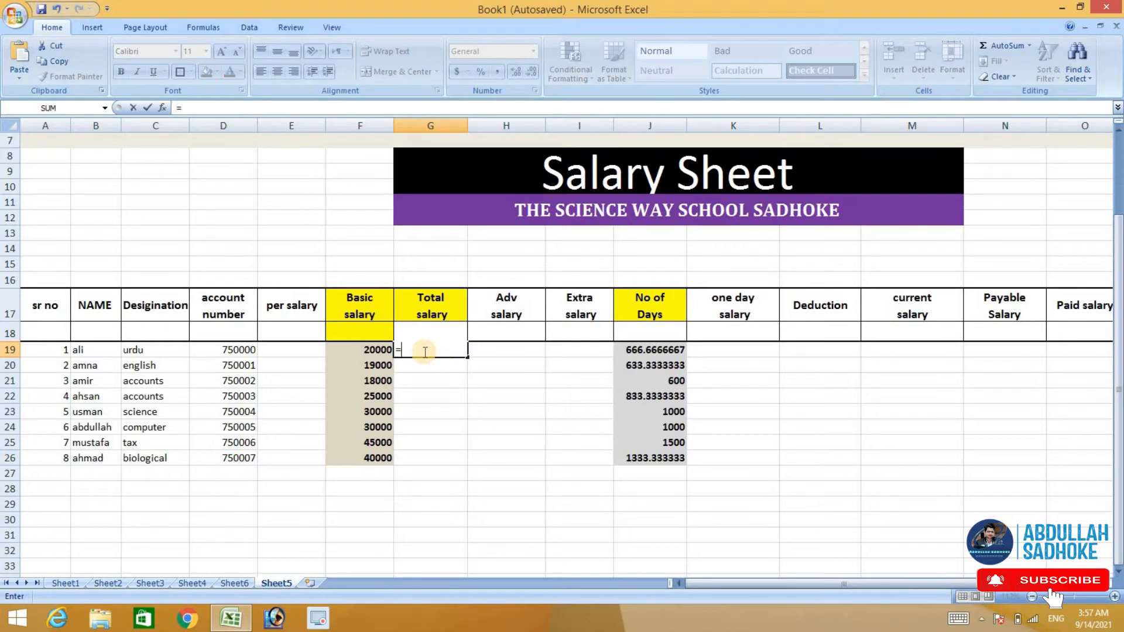
{"action": "left_click", "coordinate": [299, 350]}
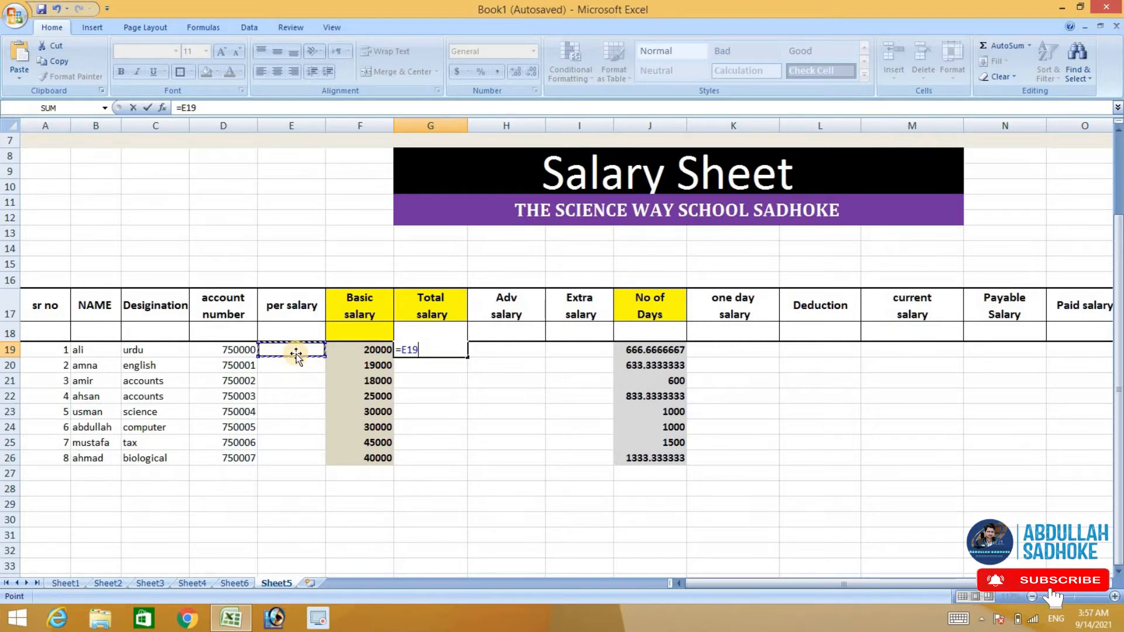
{"action": "type", "text": "+"}
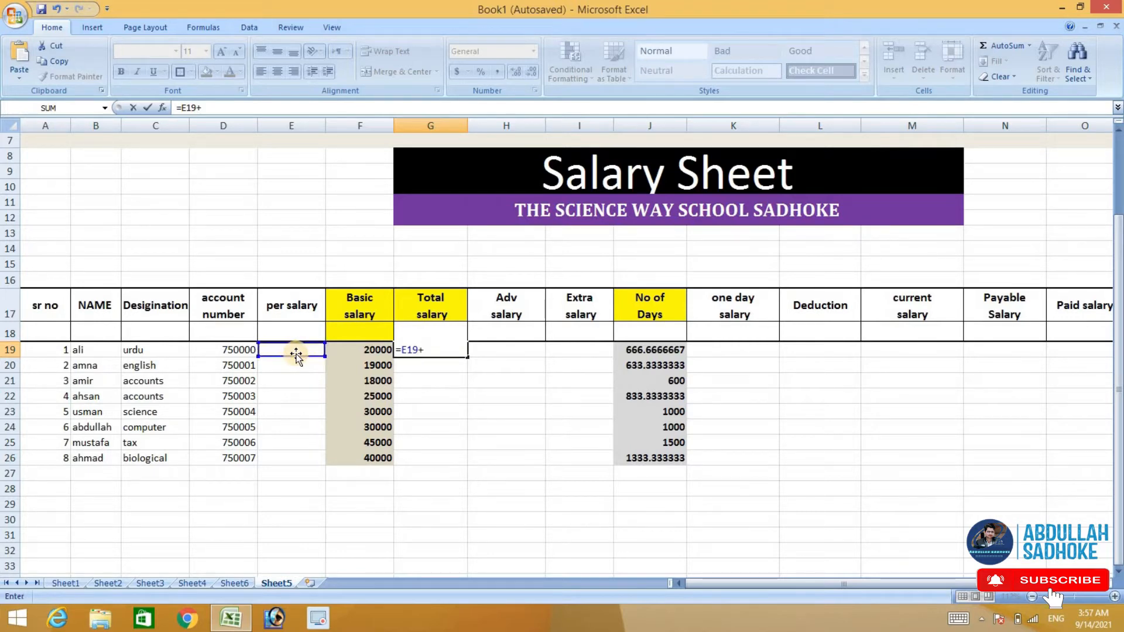
{"action": "left_click", "coordinate": [369, 349]}
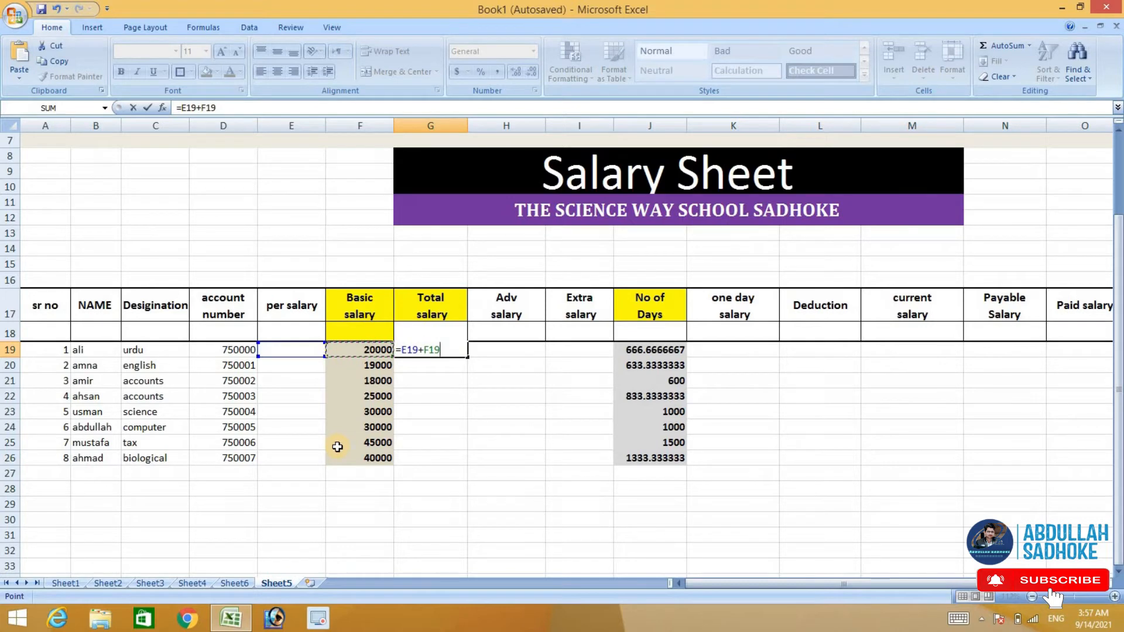
{"action": "key", "text": "Return"}
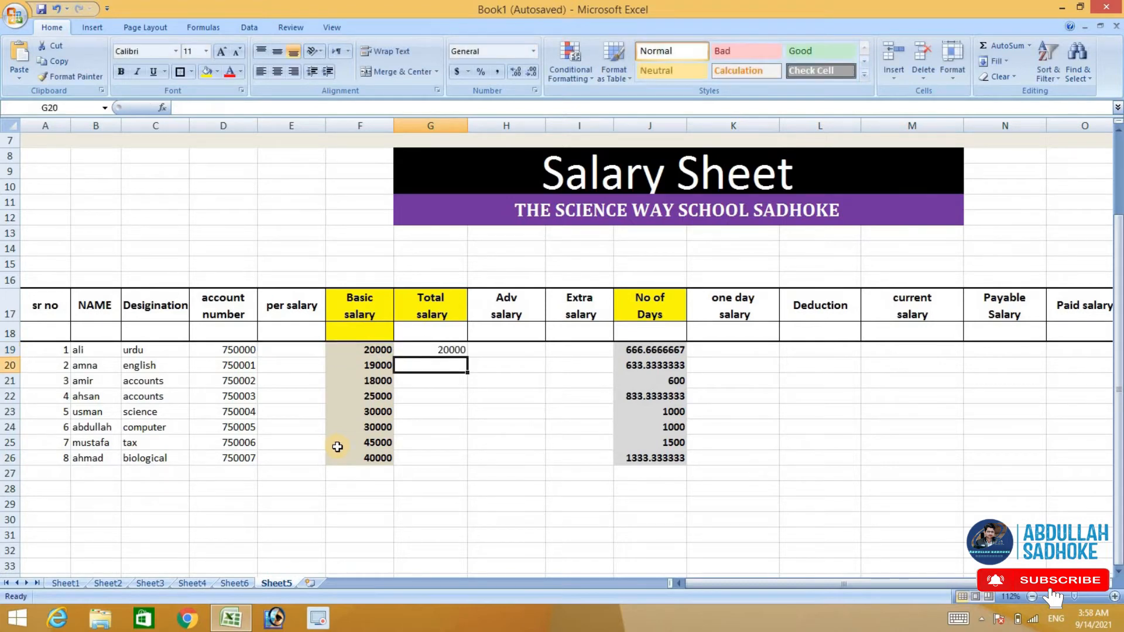
Step: Copy the total salary formula in G19 down through G26
{"action": "left_click", "coordinate": [457, 352]}
{"action": "left_click_drag", "start_coordinate": [466, 357], "coordinate": [460, 463]}
{"action": "left_click", "coordinate": [464, 455]}
{"action": "left_click", "coordinate": [465, 355]}
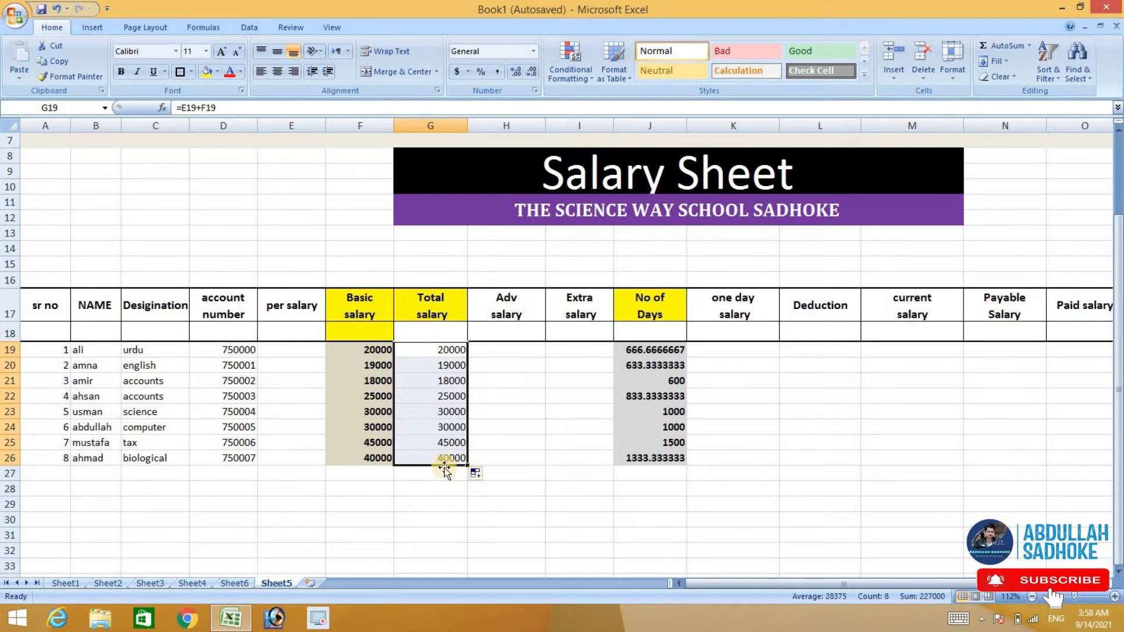
Step: Enter sample per salary amounts of 5000 in E19 and 2000 in E23 to test the total salary formula
{"action": "left_click", "coordinate": [292, 355]}
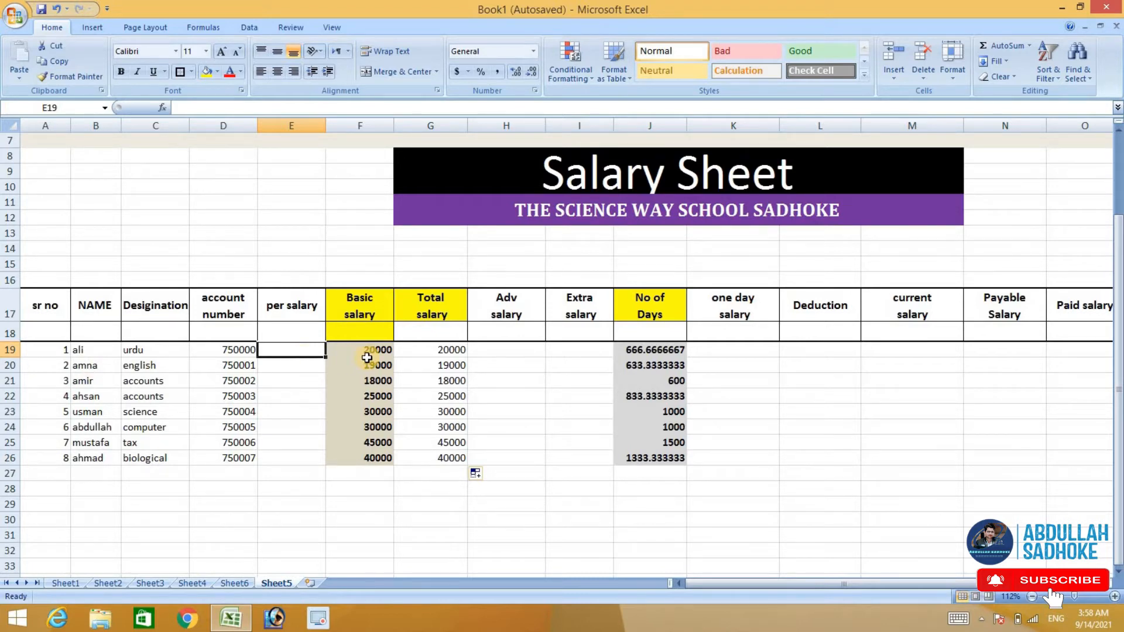
{"action": "double_click", "coordinate": [293, 352]}
{"action": "type", "text": "5000"}
{"action": "key", "text": "Return"}
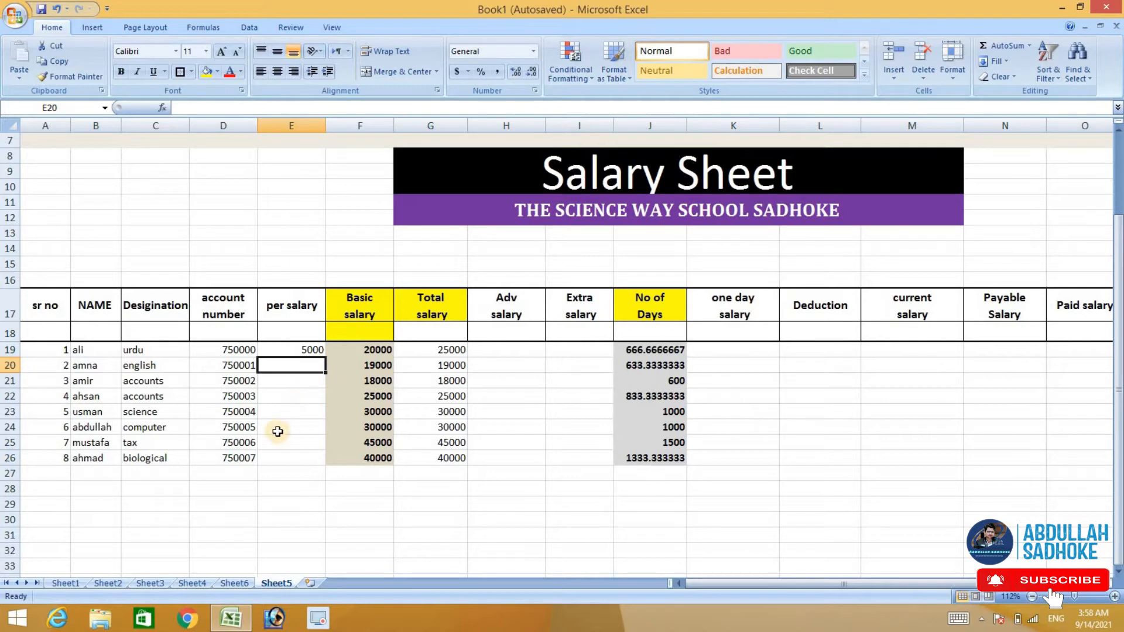
{"action": "double_click", "coordinate": [288, 417]}
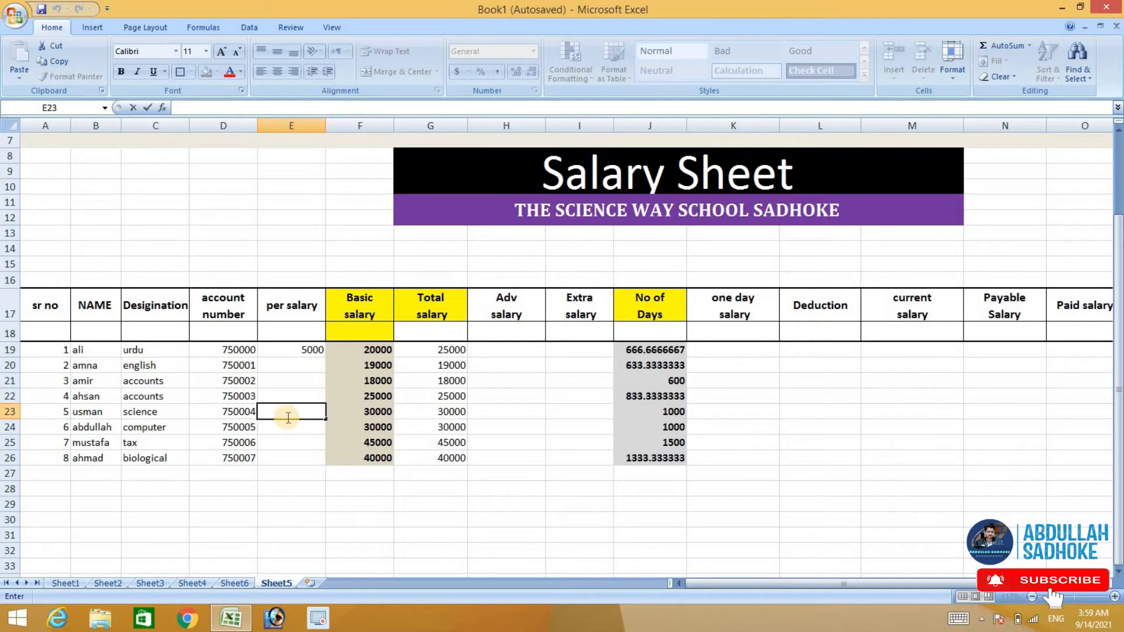
{"action": "type", "text": "2000"}
{"action": "key", "text": "Return"}
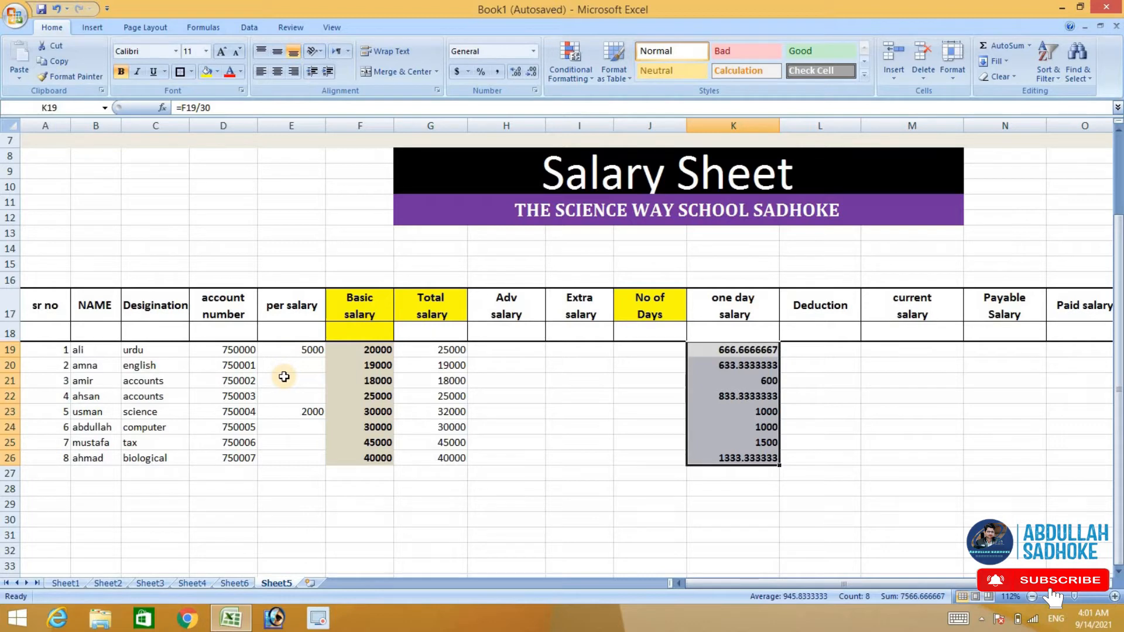
Step: Clear the sample per salary amounts from E23 and E19
{"action": "left_click_drag", "start_coordinate": [296, 350], "coordinate": [302, 410]}
{"action": "left_click", "coordinate": [301, 410]}
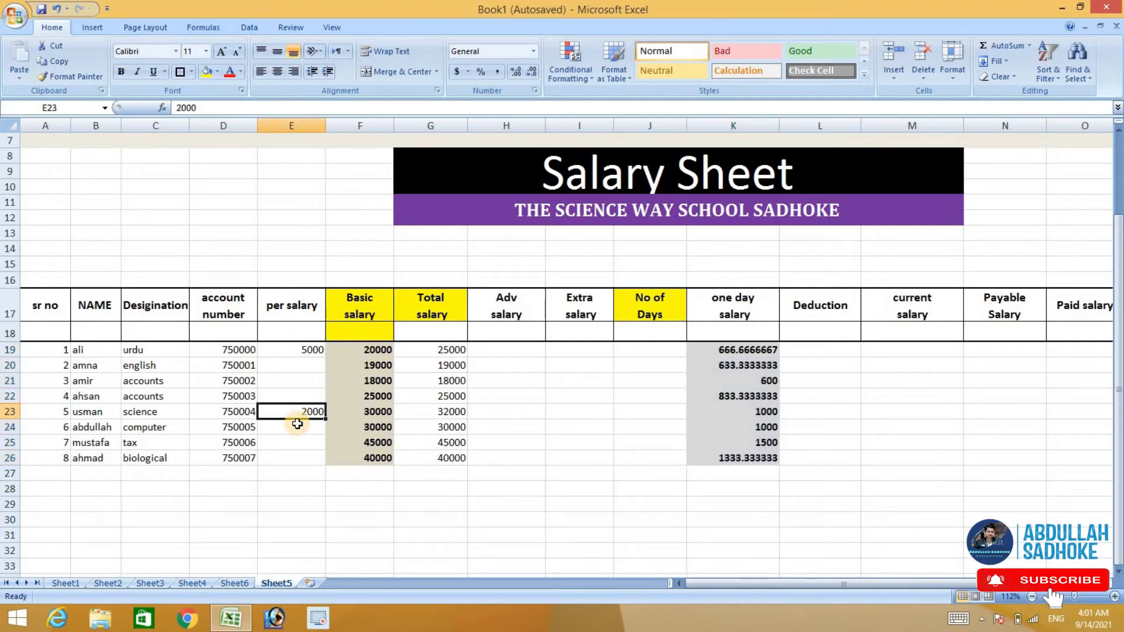
{"action": "key", "text": "Delete"}
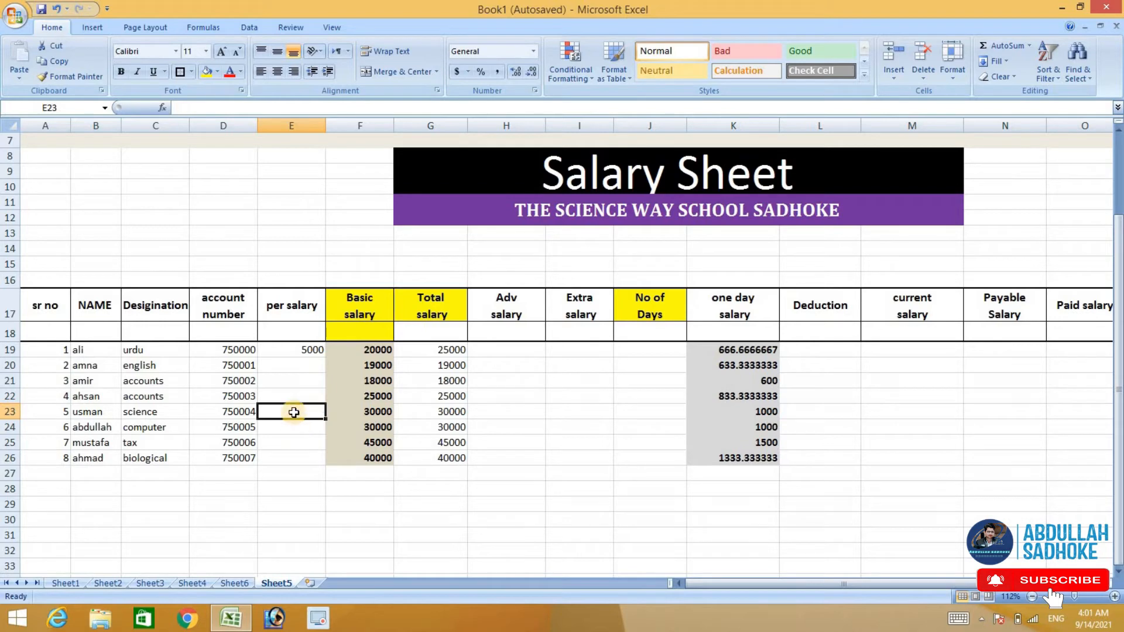
{"action": "left_click", "coordinate": [302, 352]}
{"action": "key", "text": "Delete"}
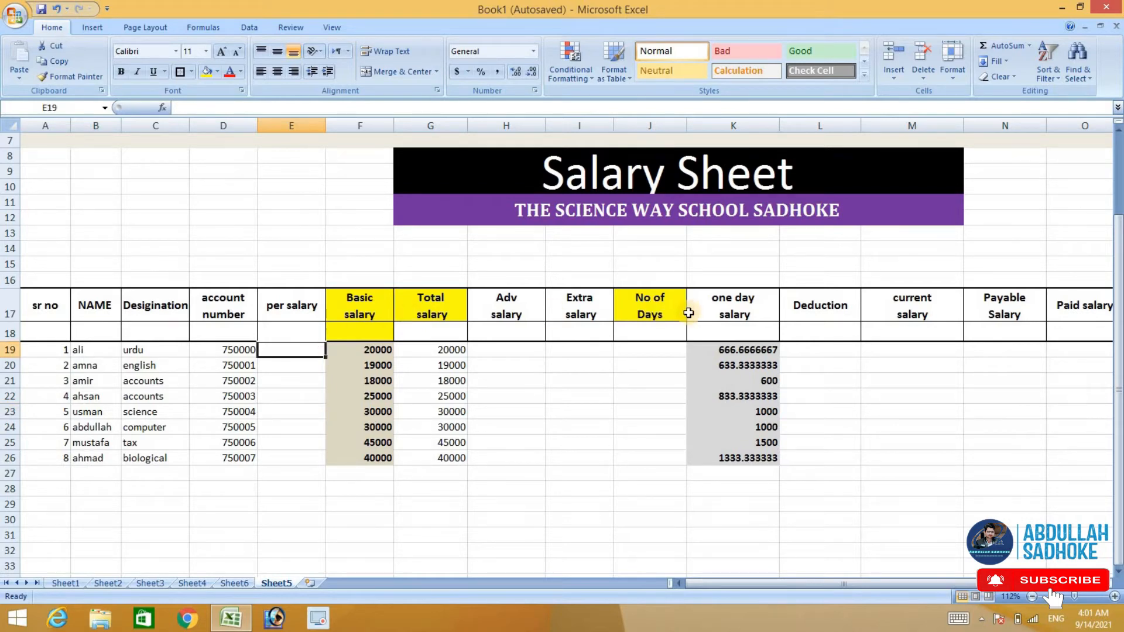
Step: Enter the formula =J19*K19-H19 in M19 to calculate current salary from days worked, one-day salary and advance
{"action": "left_click_drag", "start_coordinate": [722, 585], "coordinate": [767, 582]}
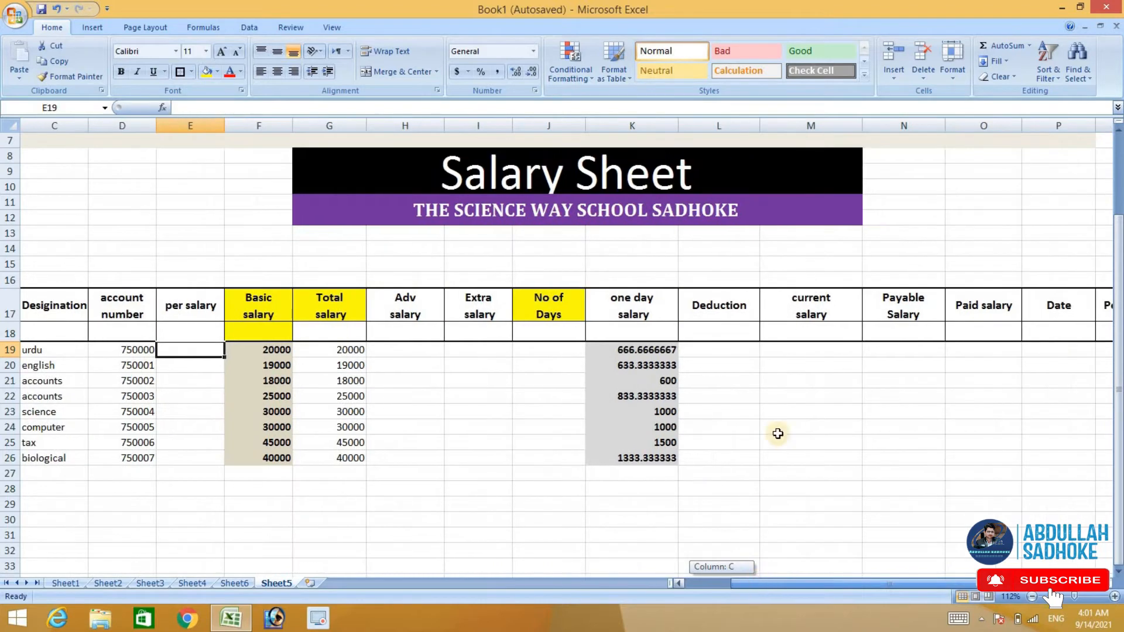
{"action": "double_click", "coordinate": [818, 355]}
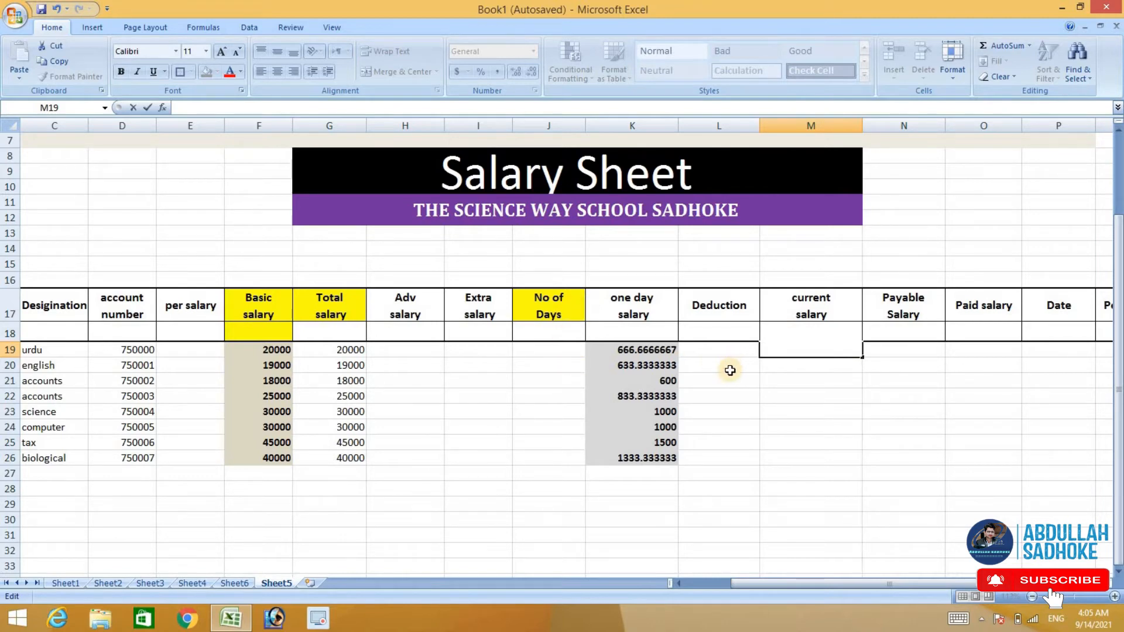
{"action": "type", "text": "="}
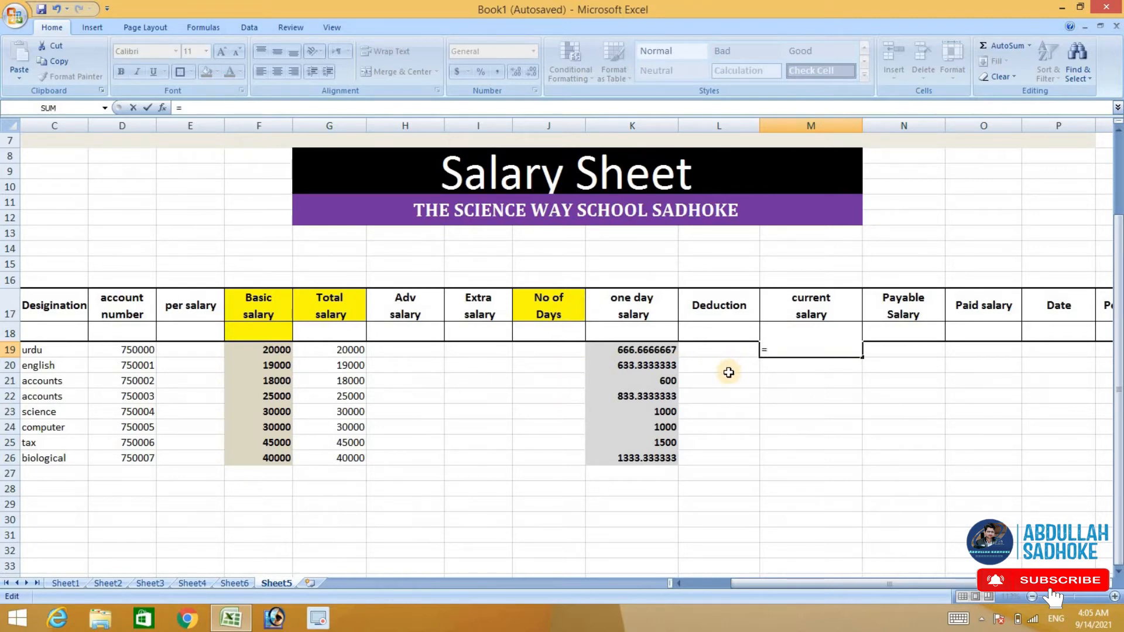
{"action": "left_click", "coordinate": [541, 350]}
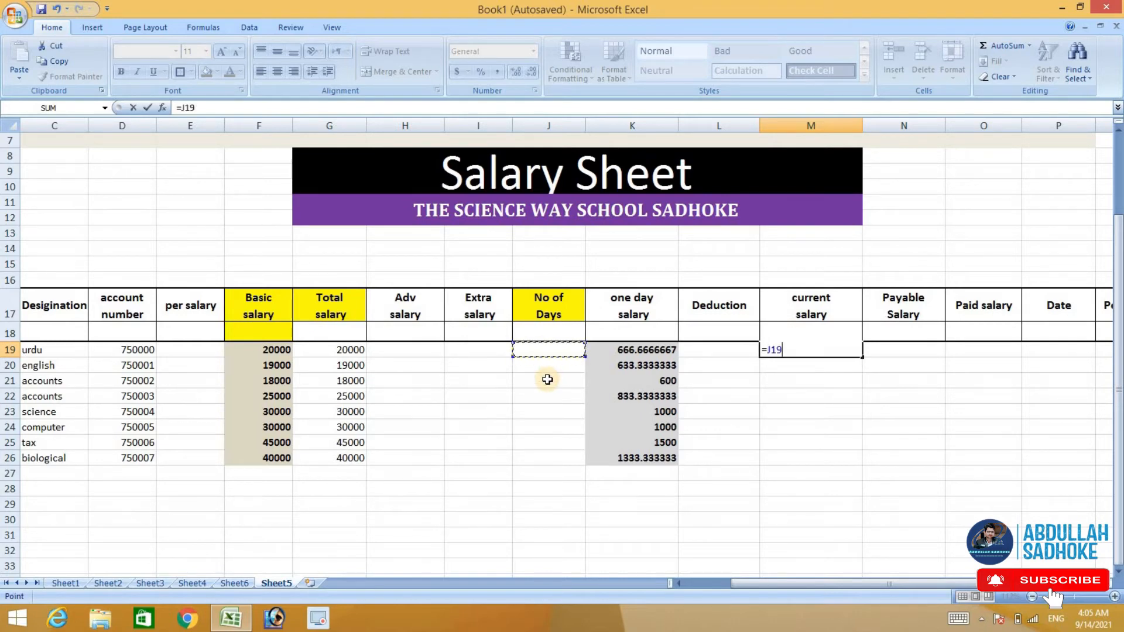
{"action": "type", "text": "*"}
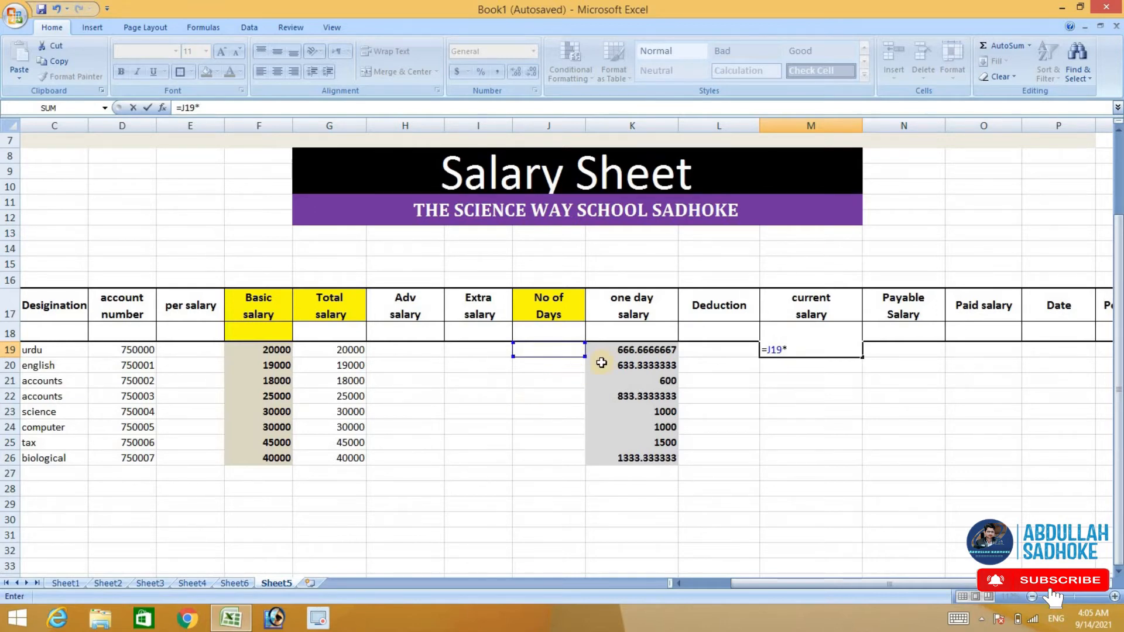
{"action": "left_click", "coordinate": [620, 352]}
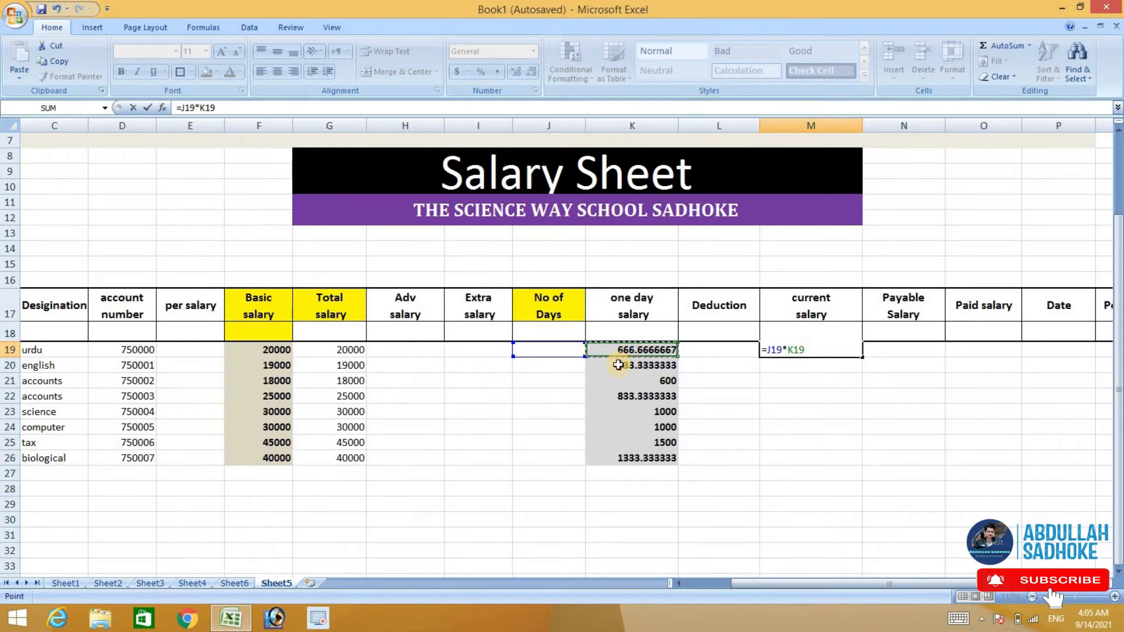
{"action": "type", "text": "-"}
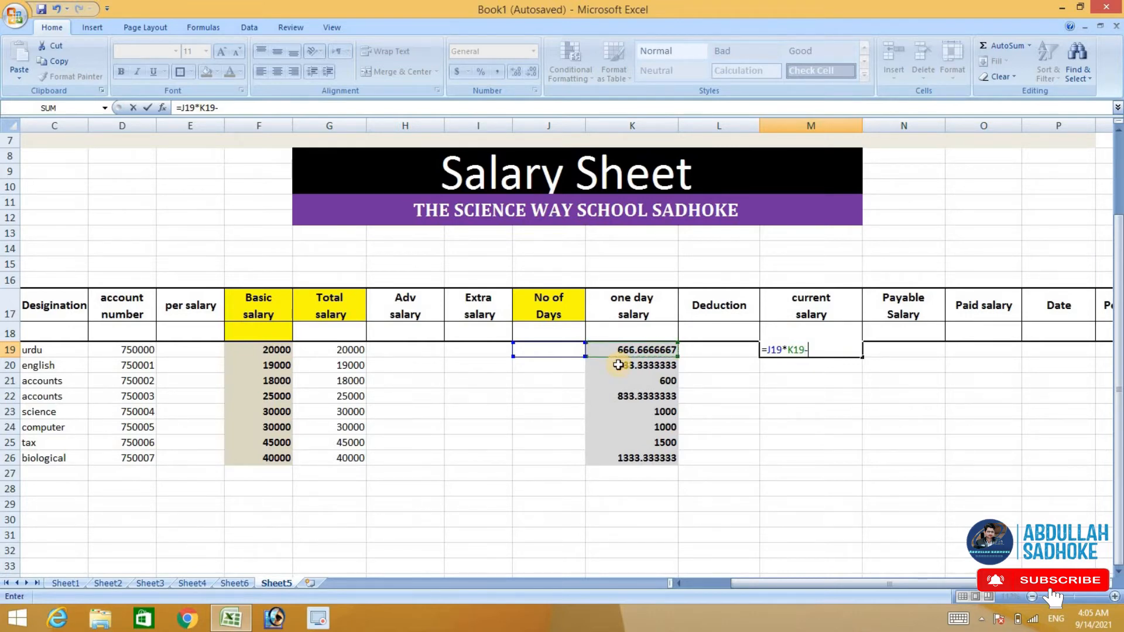
{"action": "left_click", "coordinate": [401, 354]}
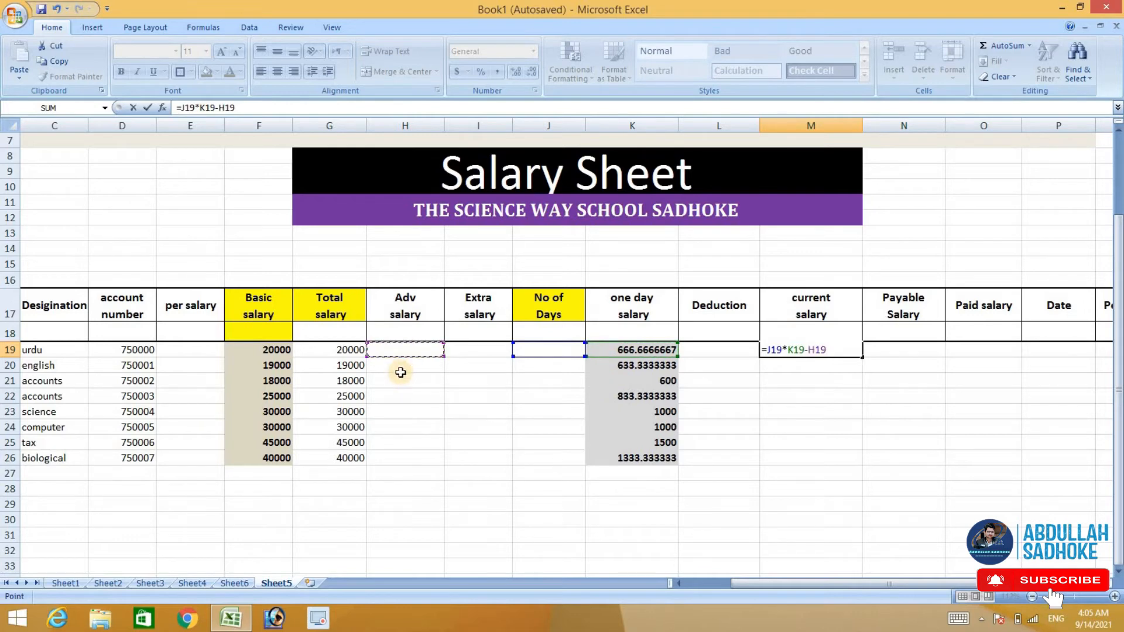
{"action": "key", "text": "Return"}
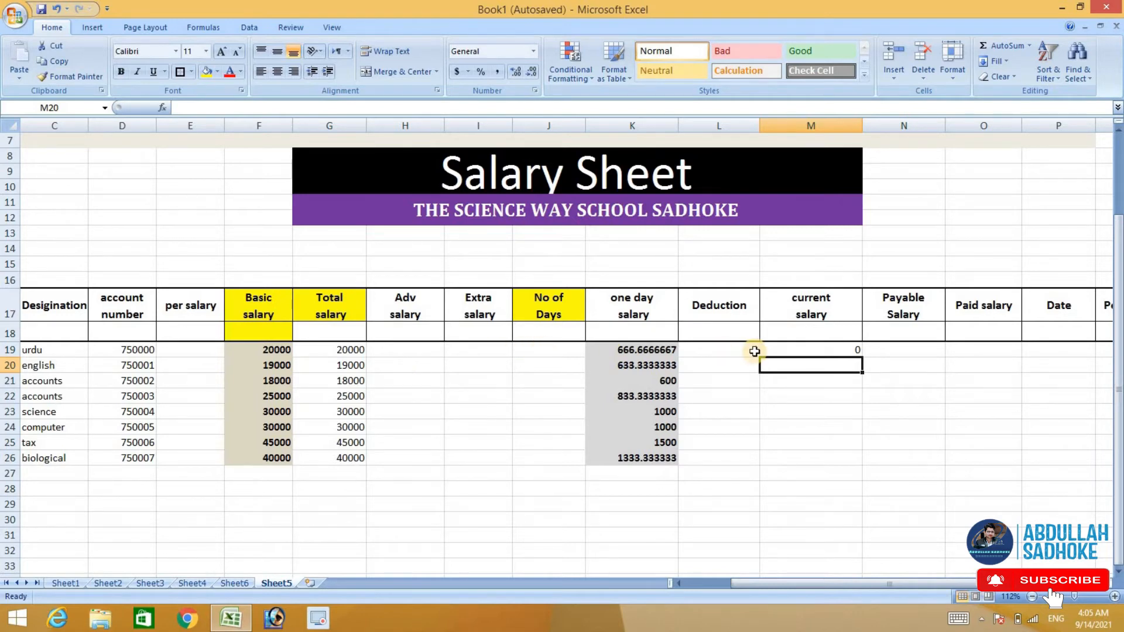
Step: Enter 29 as the number of days in J19 and 3000 as the advance salary in H19
{"action": "double_click", "coordinate": [576, 351]}
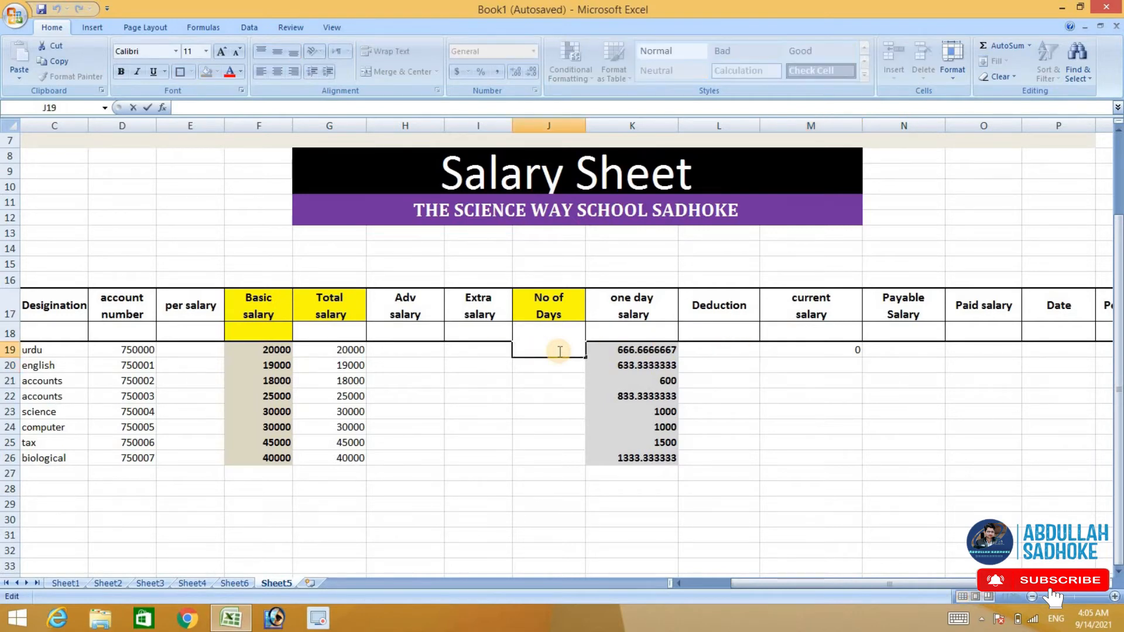
{"action": "type", "text": "29"}
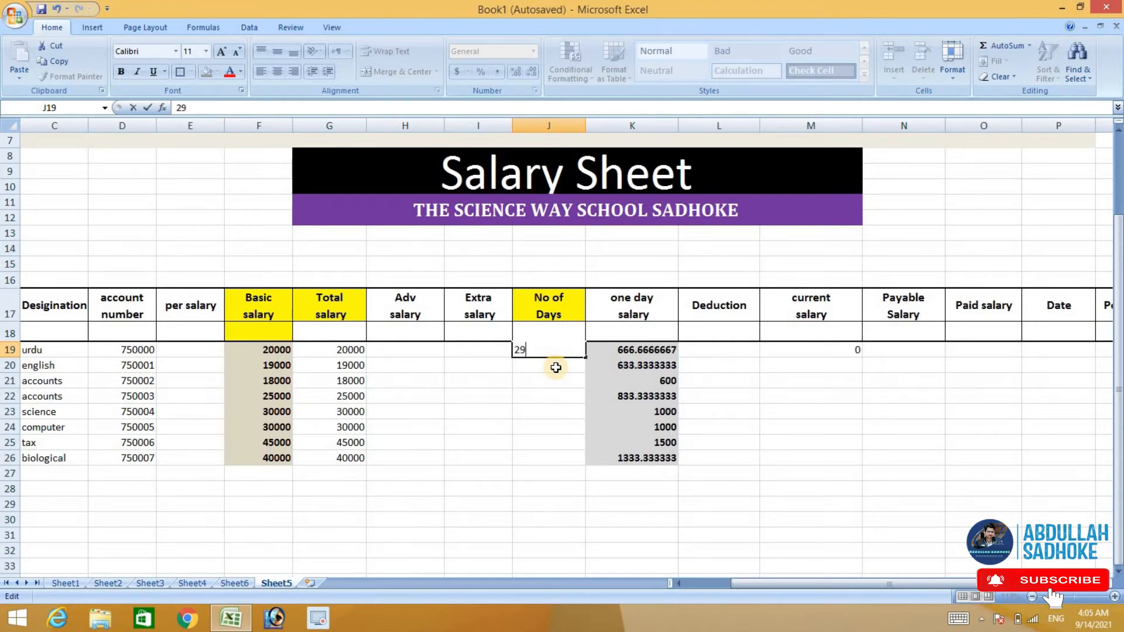
{"action": "left_click", "coordinate": [556, 368]}
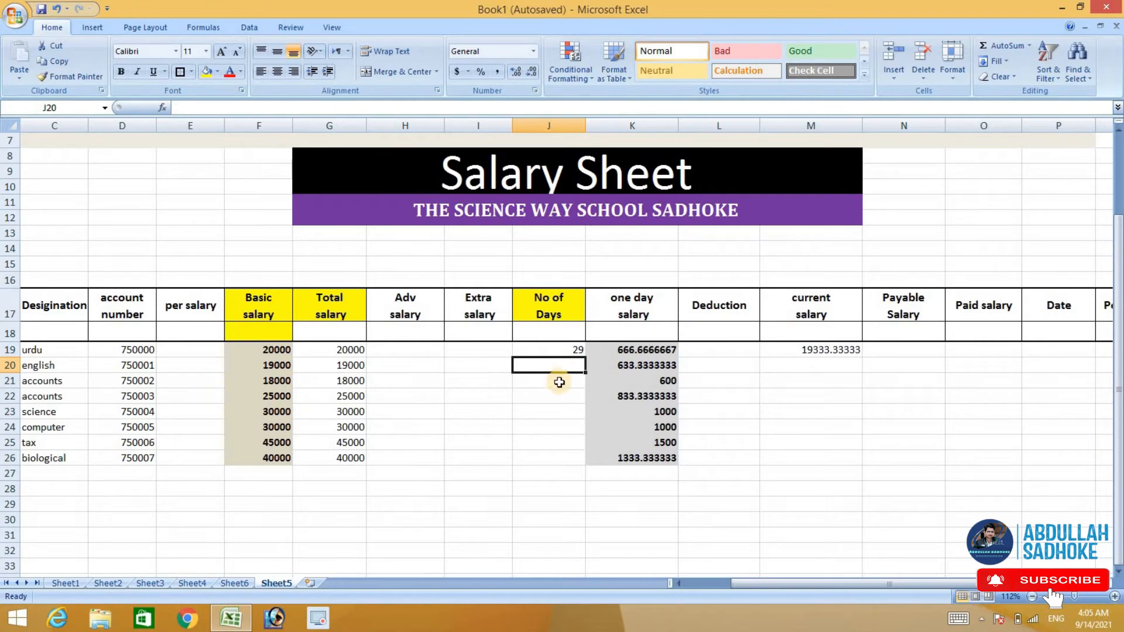
{"action": "left_click", "coordinate": [432, 355]}
{"action": "double_click", "coordinate": [434, 354]}
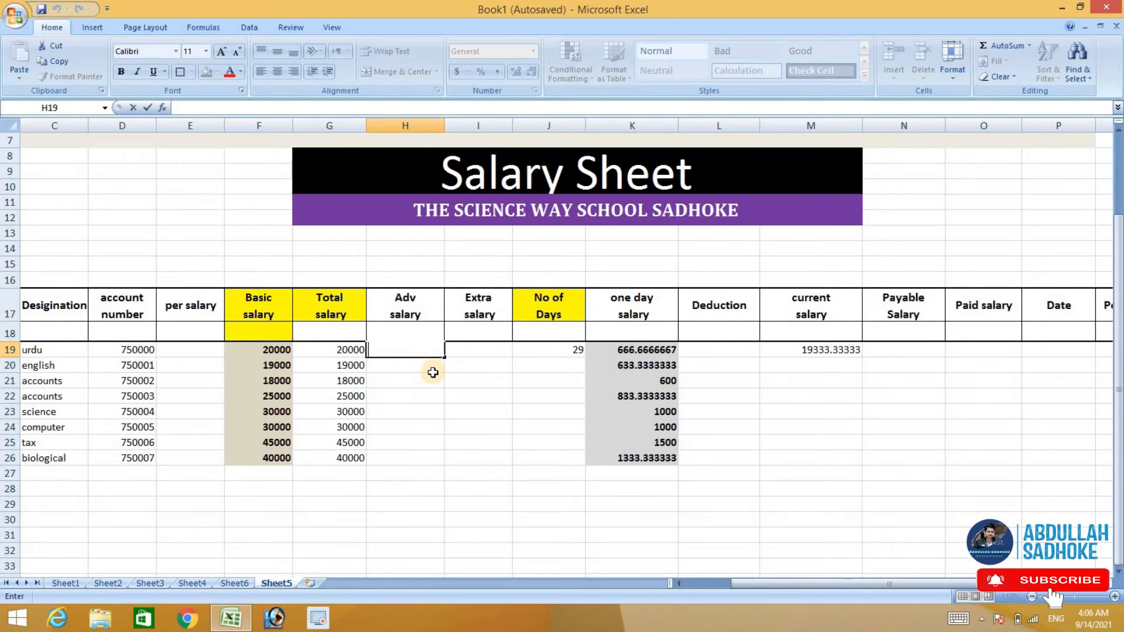
{"action": "type", "text": "3000"}
{"action": "key", "text": "Return"}
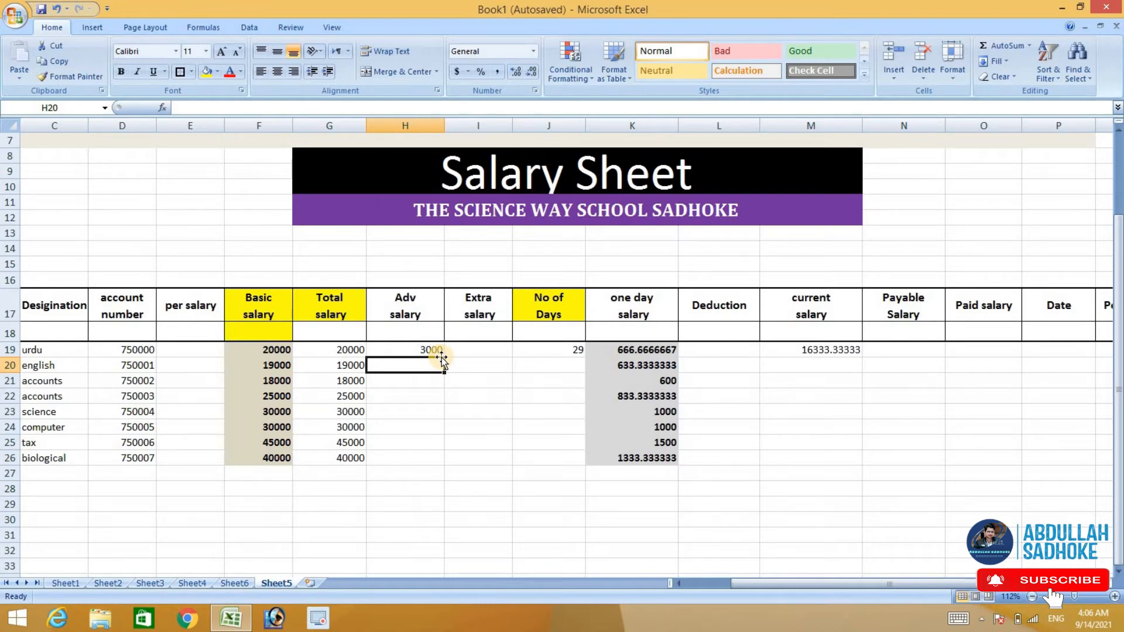
Step: Enter 25 days in J23 and copy the current salary formula in M19 down through M26
{"action": "left_click", "coordinate": [575, 411]}
{"action": "double_click", "coordinate": [575, 411]}
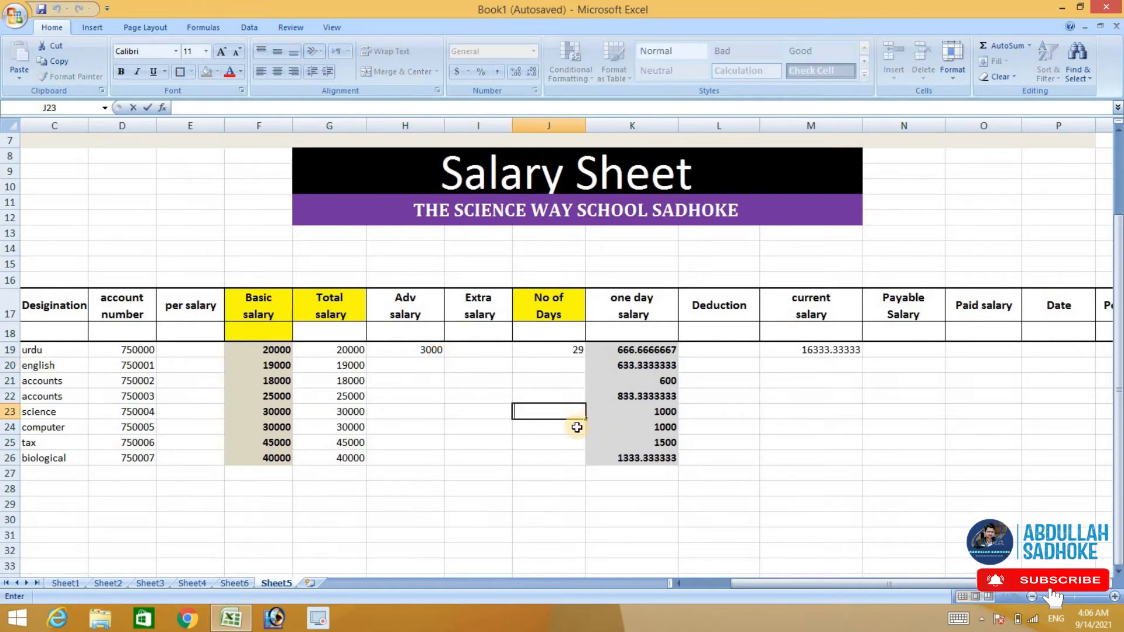
{"action": "type", "text": "25"}
{"action": "key", "text": "Return"}
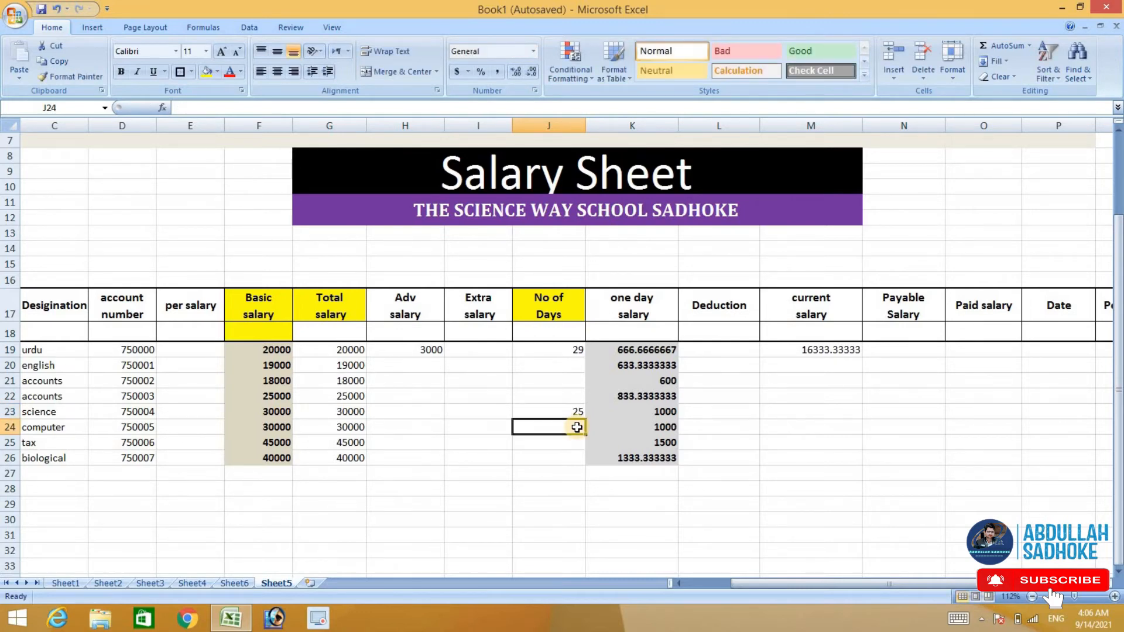
{"action": "left_click", "coordinate": [794, 349]}
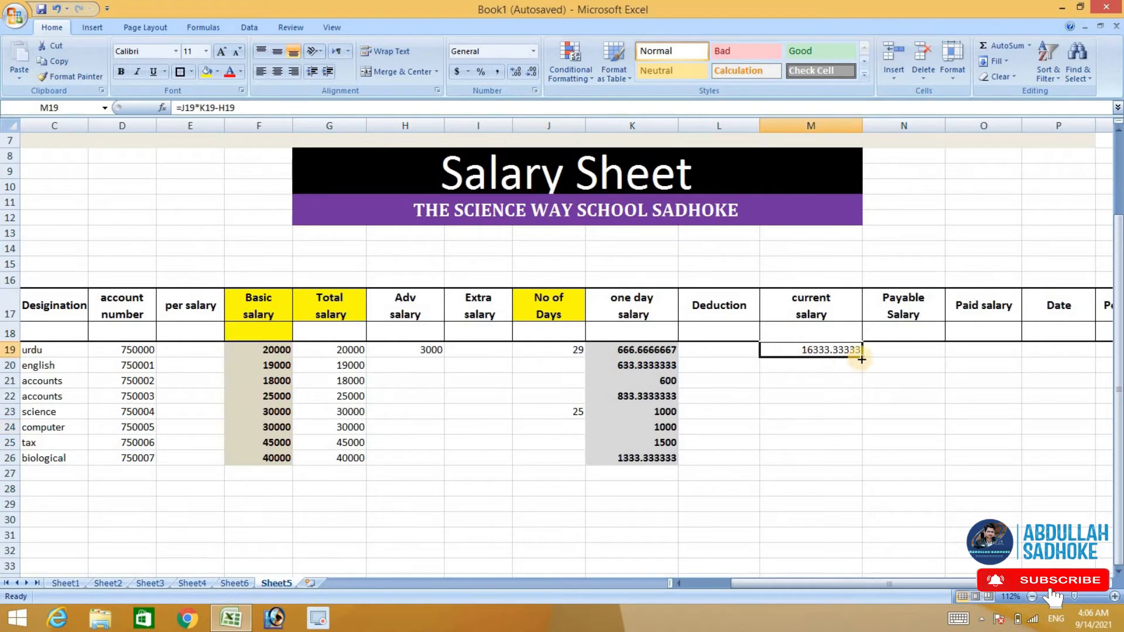
{"action": "left_click_drag", "start_coordinate": [862, 357], "coordinate": [863, 459]}
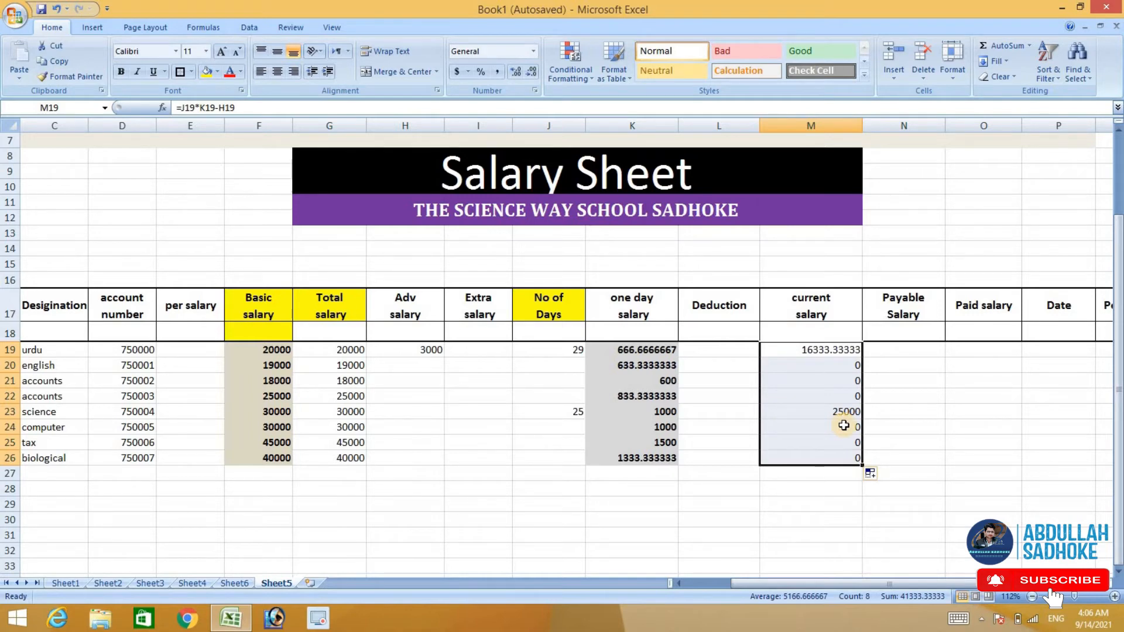
Step: Enter 30 as the number of days for the computer teacher in J24
{"action": "left_click", "coordinate": [576, 428]}
{"action": "double_click", "coordinate": [576, 428]}
{"action": "type", "text": "30"}
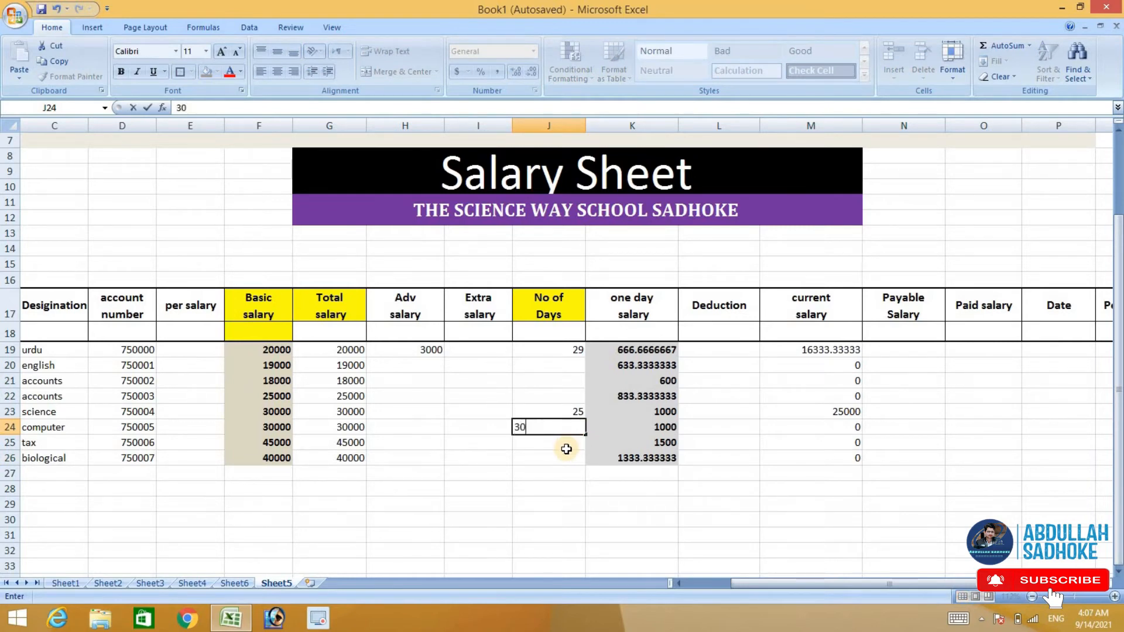
{"action": "key", "text": "Return"}
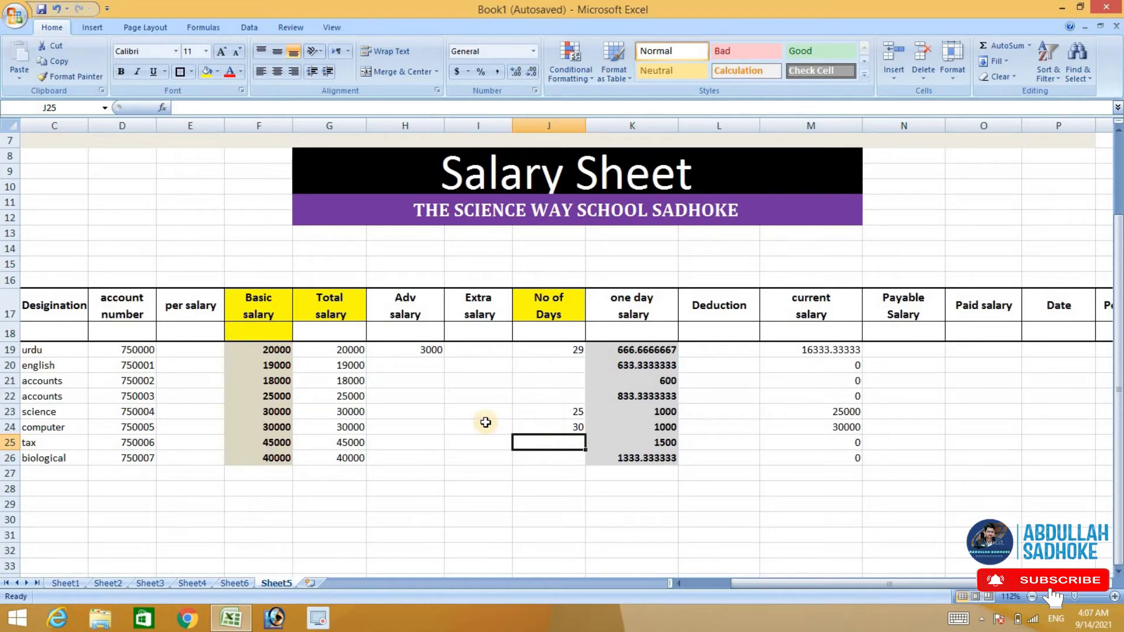
Step: Enter advance salary amounts of 1000 in H23 and 2000 in H24
{"action": "double_click", "coordinate": [432, 416]}
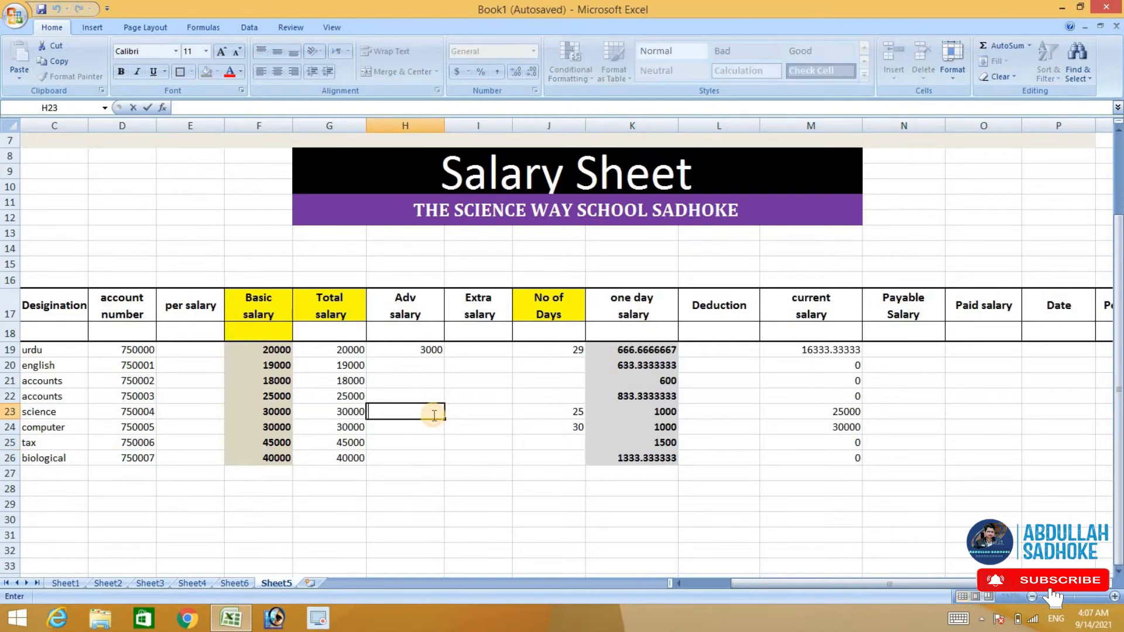
{"action": "type", "text": "1000"}
{"action": "key", "text": "Return"}
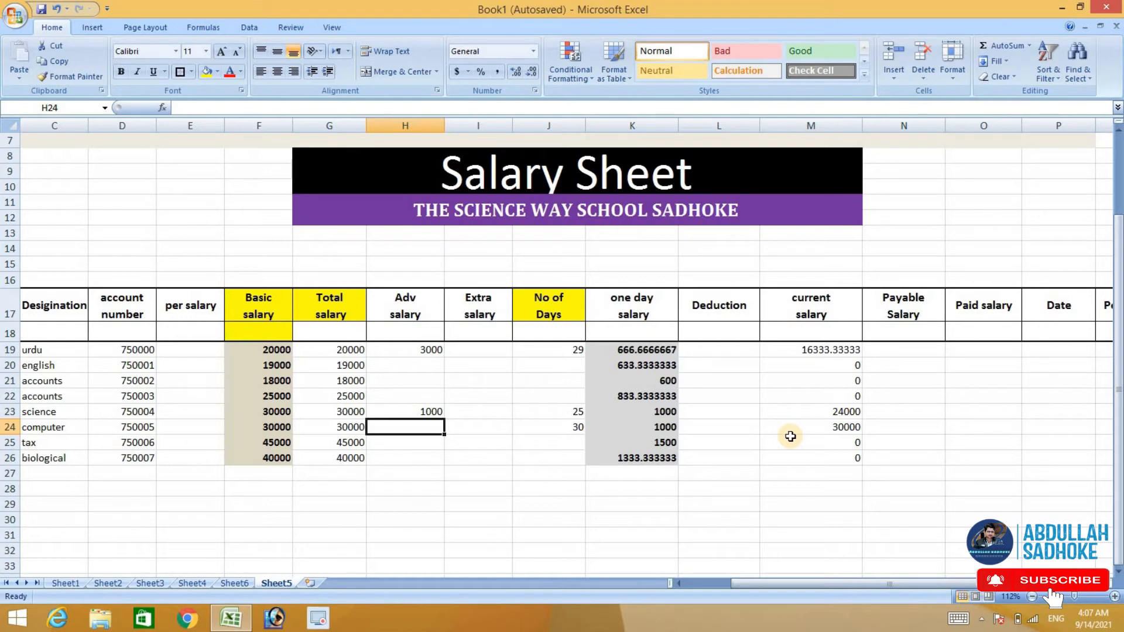
{"action": "type", "text": "2000"}
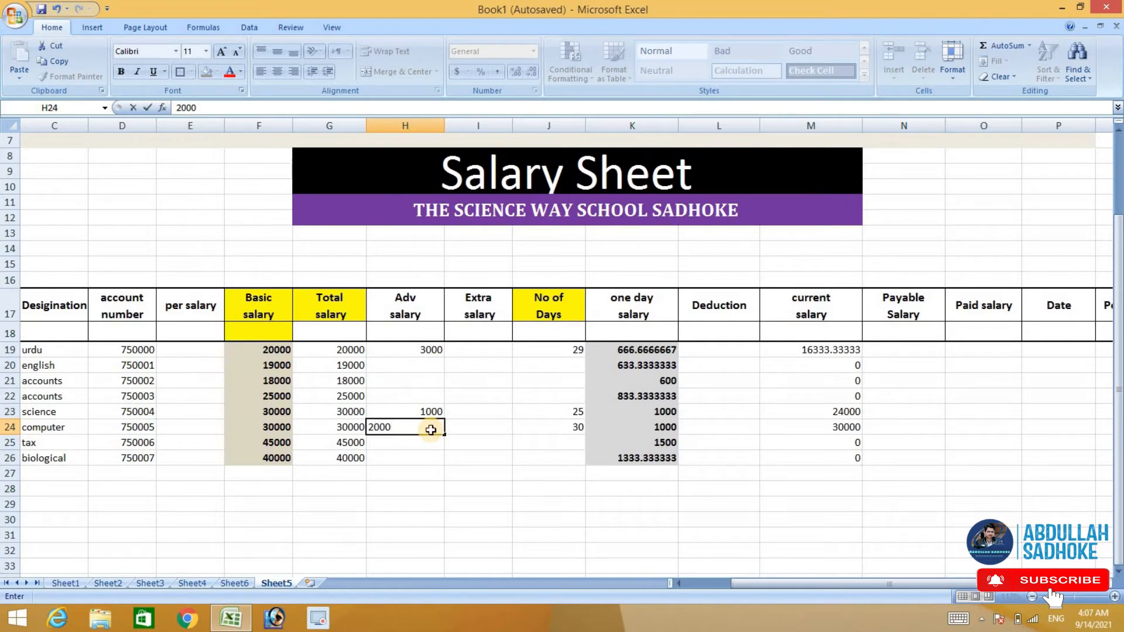
{"action": "key", "text": "Return"}
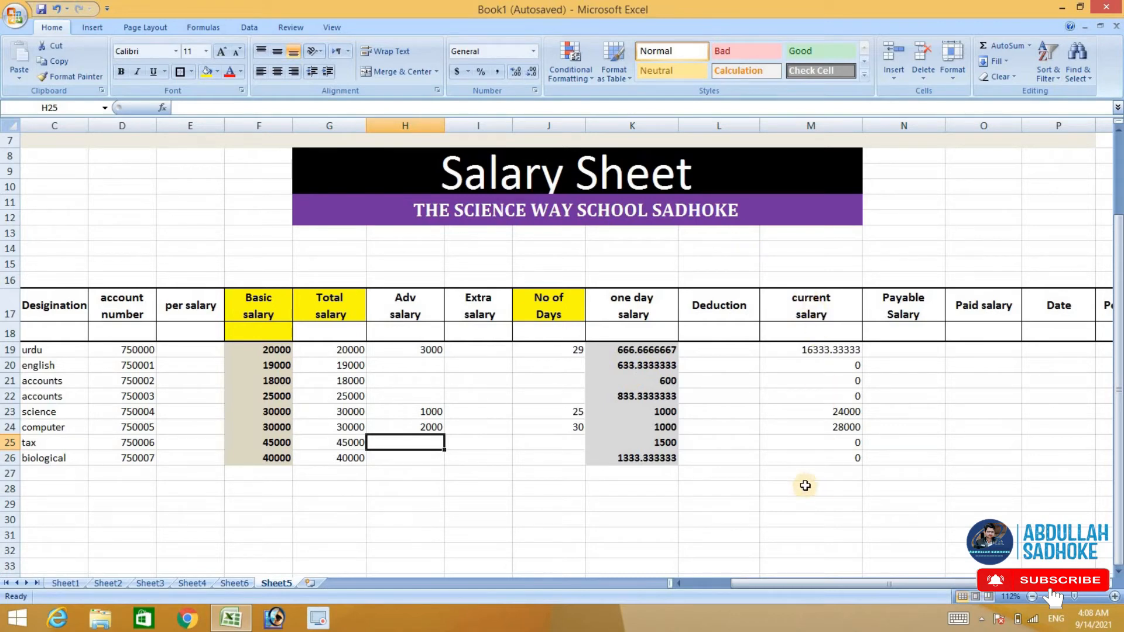
Step: Fill the remaining No of Days cells J20, J21, J22, J25 and J26 with 30
{"action": "left_click", "coordinate": [576, 368]}
{"action": "type", "text": "30"}
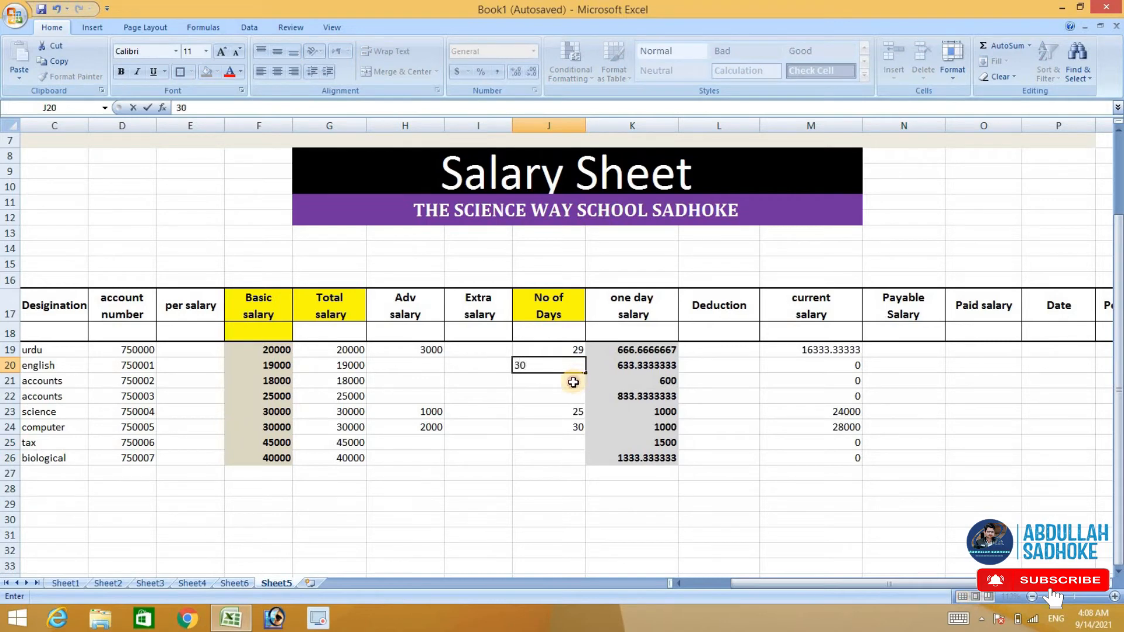
{"action": "key", "text": "Return"}
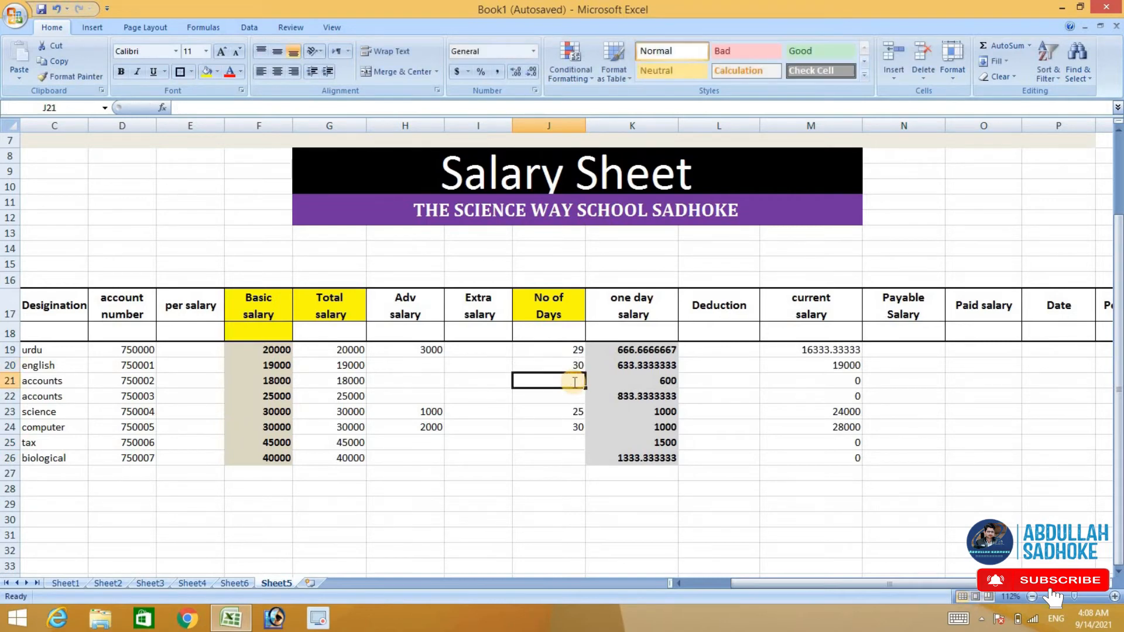
{"action": "type", "text": "30"}
{"action": "key", "text": "Return"}
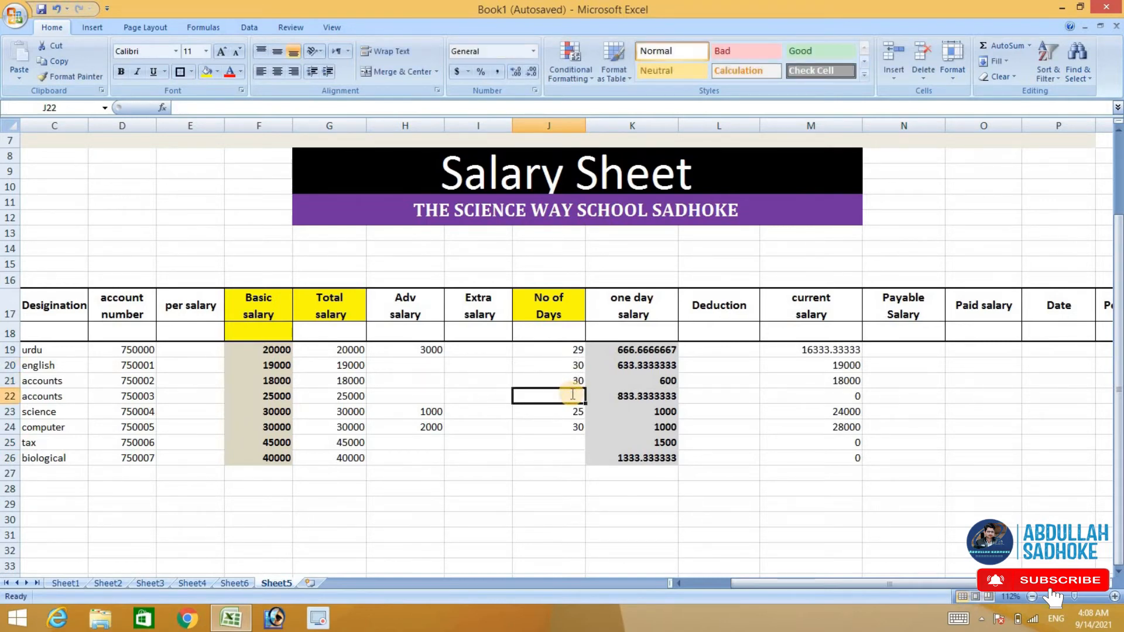
{"action": "type", "text": "30"}
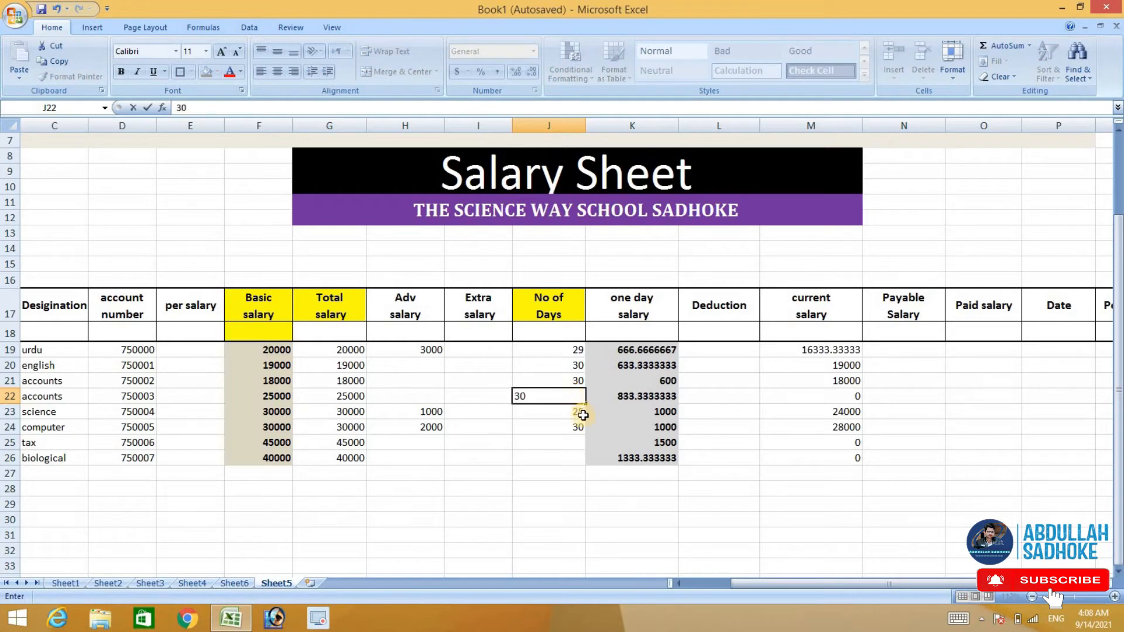
{"action": "left_click", "coordinate": [576, 443]}
{"action": "type", "text": "30"}
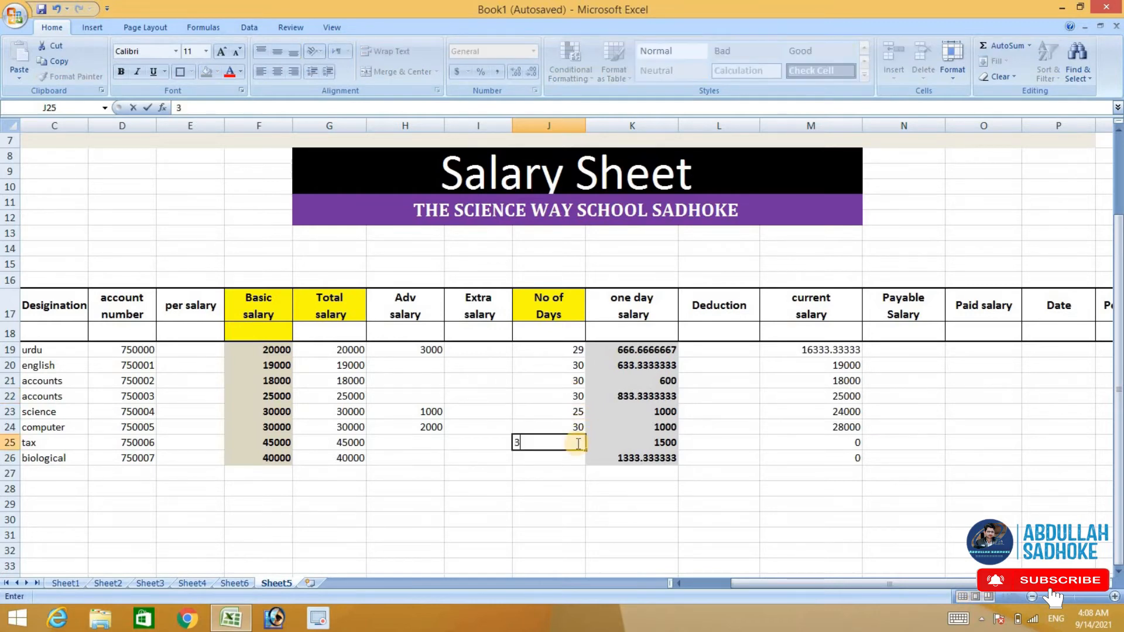
{"action": "left_click", "coordinate": [574, 459]}
{"action": "type", "text": "30"}
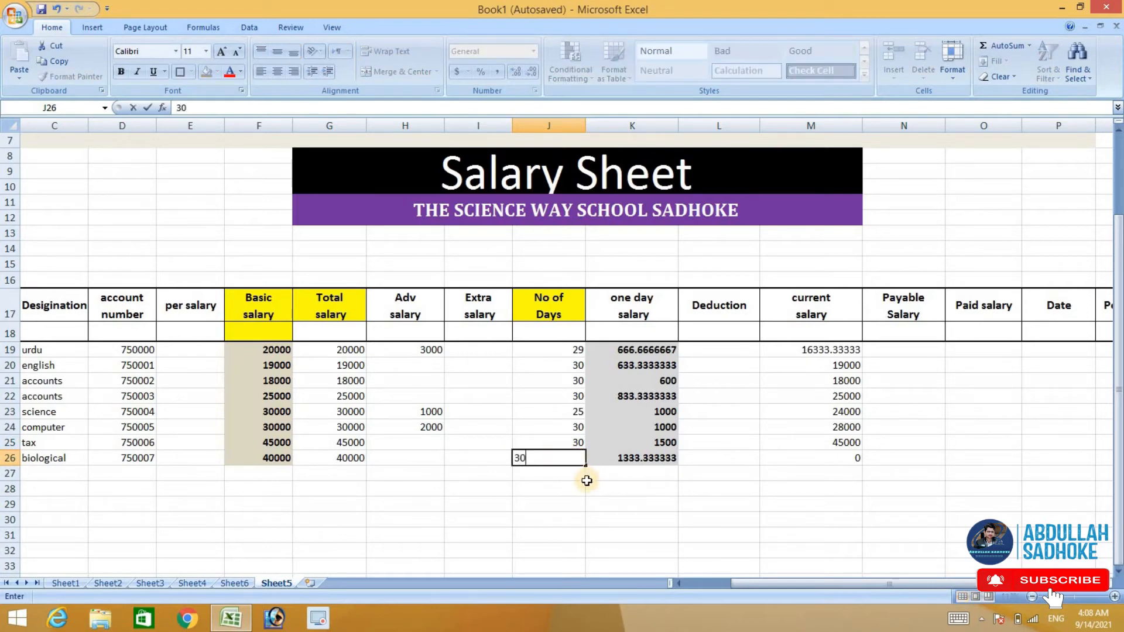
{"action": "left_click", "coordinate": [587, 476]}
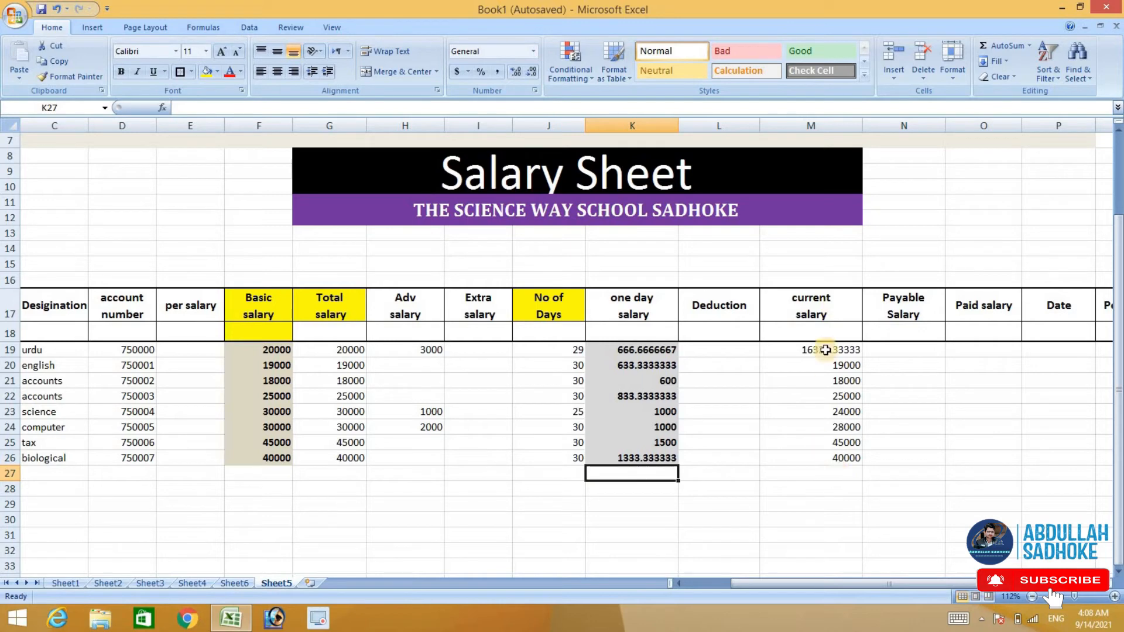
Step: Apply the yellow fill to the current salary header in M17 and the Adv salary header in H17
{"action": "left_click", "coordinate": [836, 305]}
{"action": "left_click", "coordinate": [205, 72]}
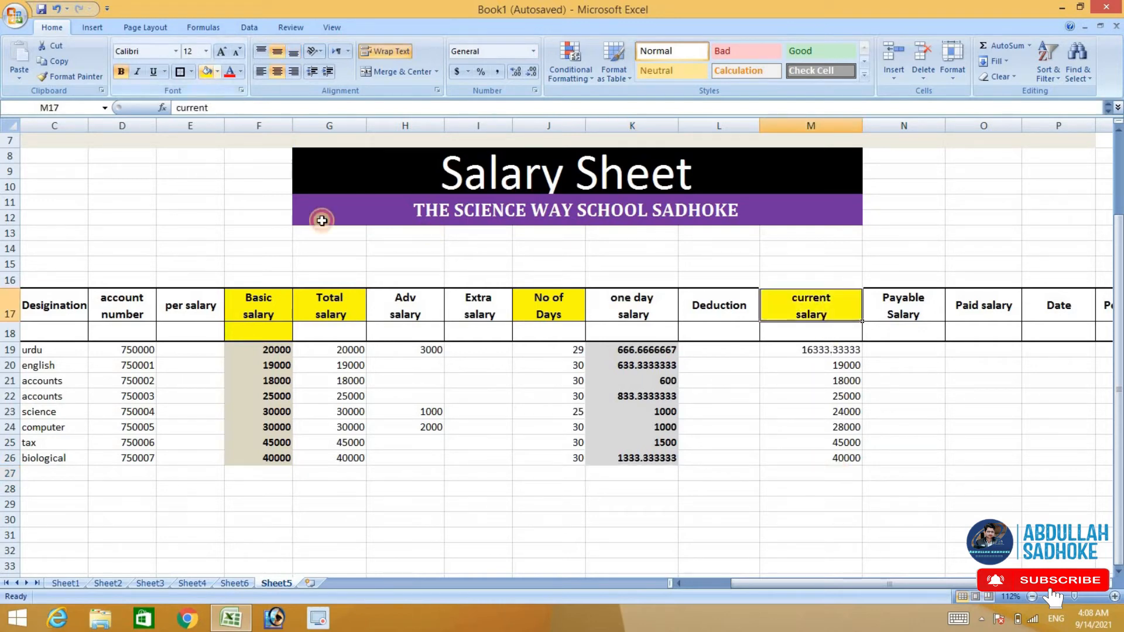
{"action": "left_click", "coordinate": [381, 301]}
{"action": "left_click", "coordinate": [206, 74]}
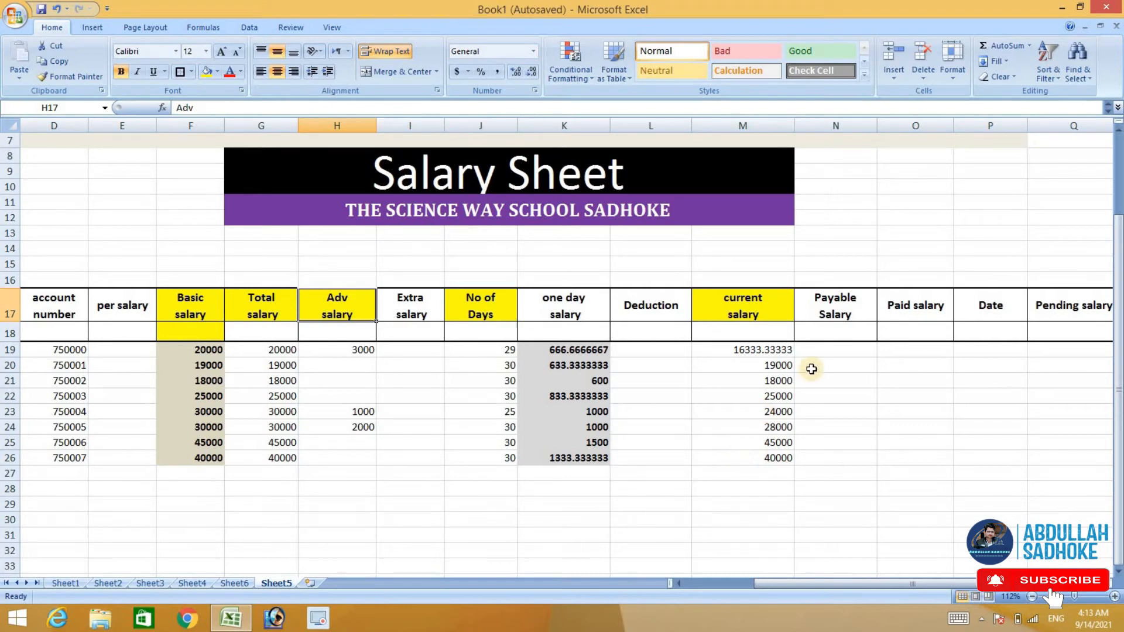
Step: Calculate the payable salary in N19 with =M19+E19+I19 and fill the formula down to N26
{"action": "double_click", "coordinate": [832, 350]}
{"action": "type", "text": "="}
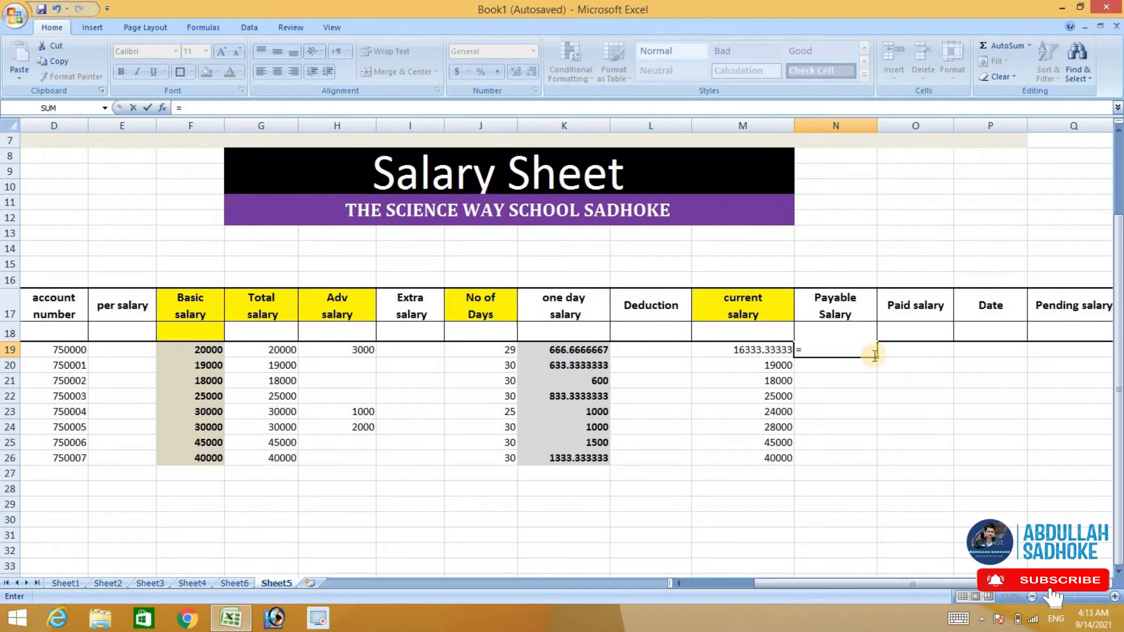
{"action": "left_click", "coordinate": [731, 353]}
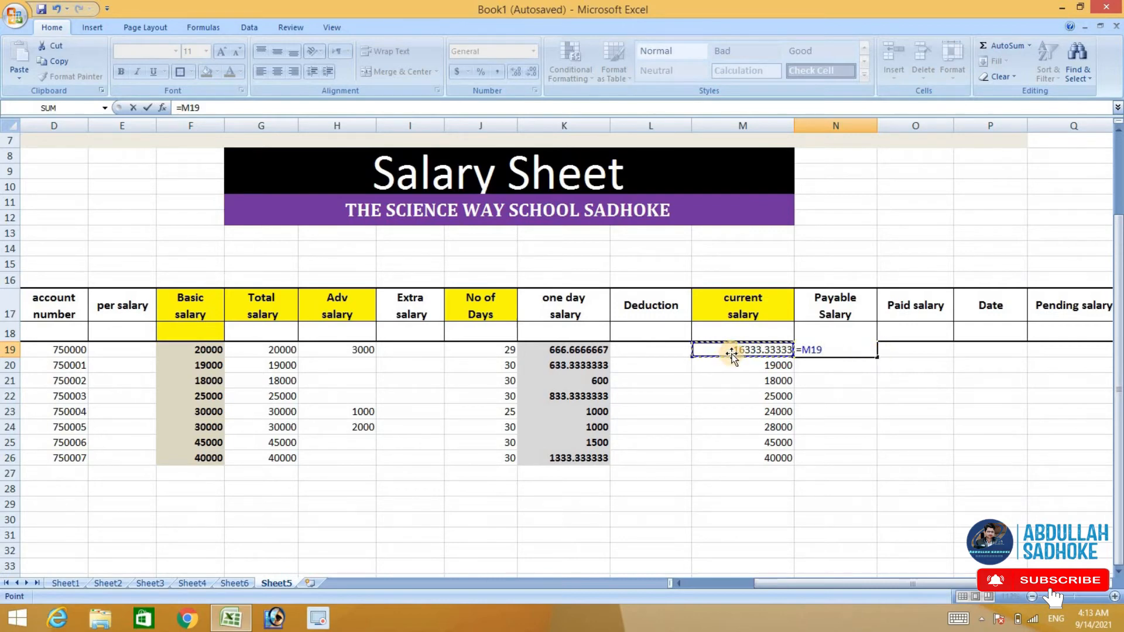
{"action": "type", "text": "+"}
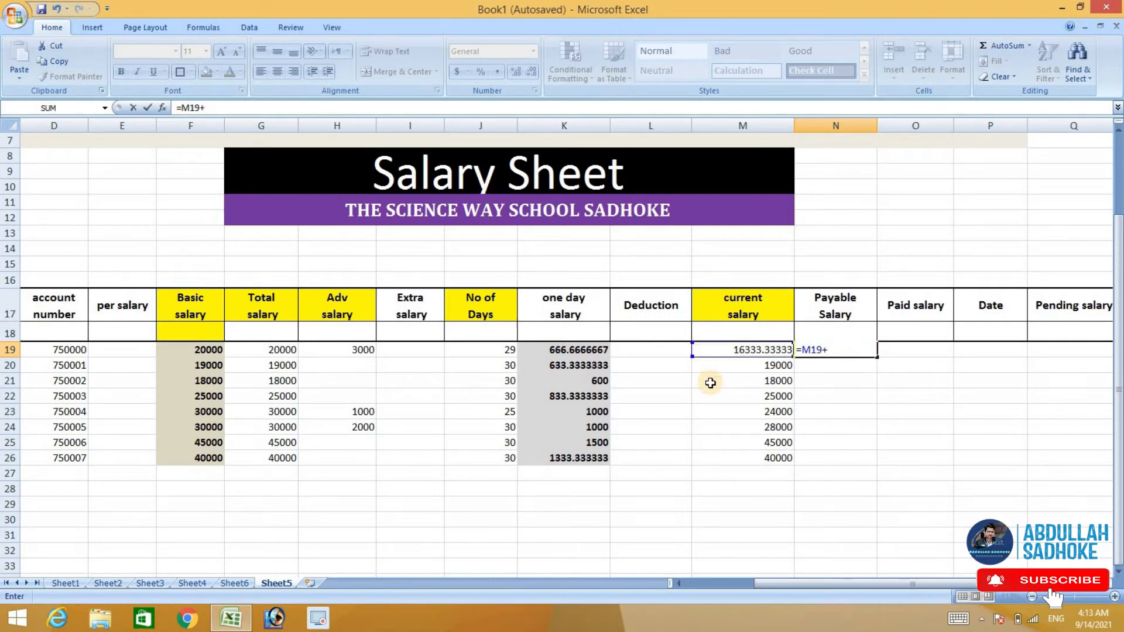
{"action": "left_click", "coordinate": [131, 350]}
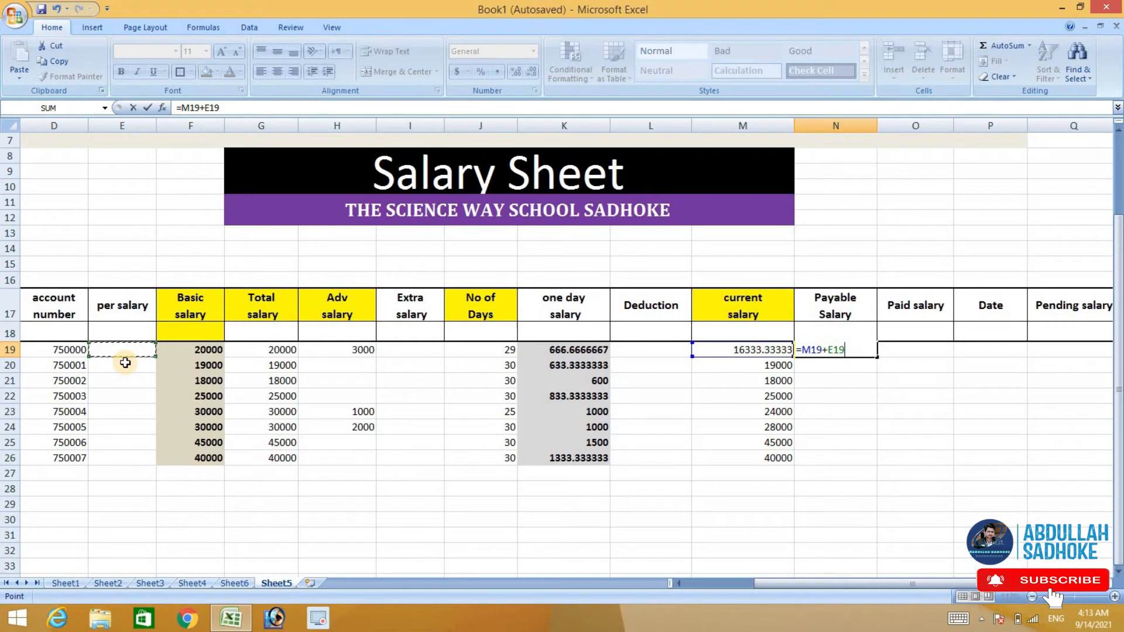
{"action": "left_click", "coordinate": [411, 356]}
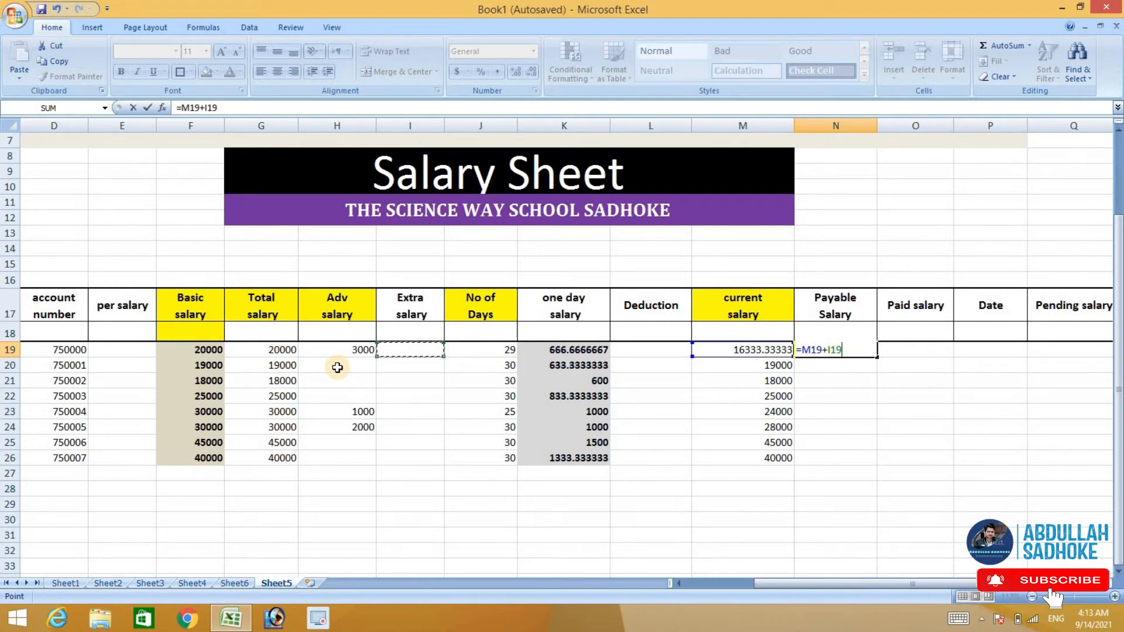
{"action": "left_click", "coordinate": [123, 350]}
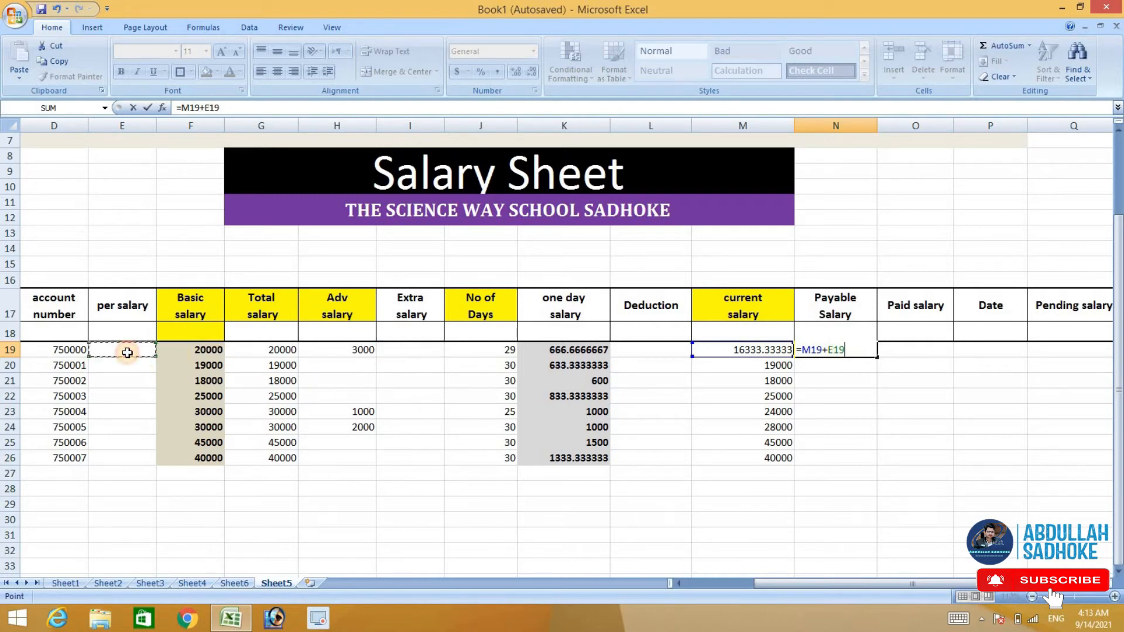
{"action": "type", "text": "+"}
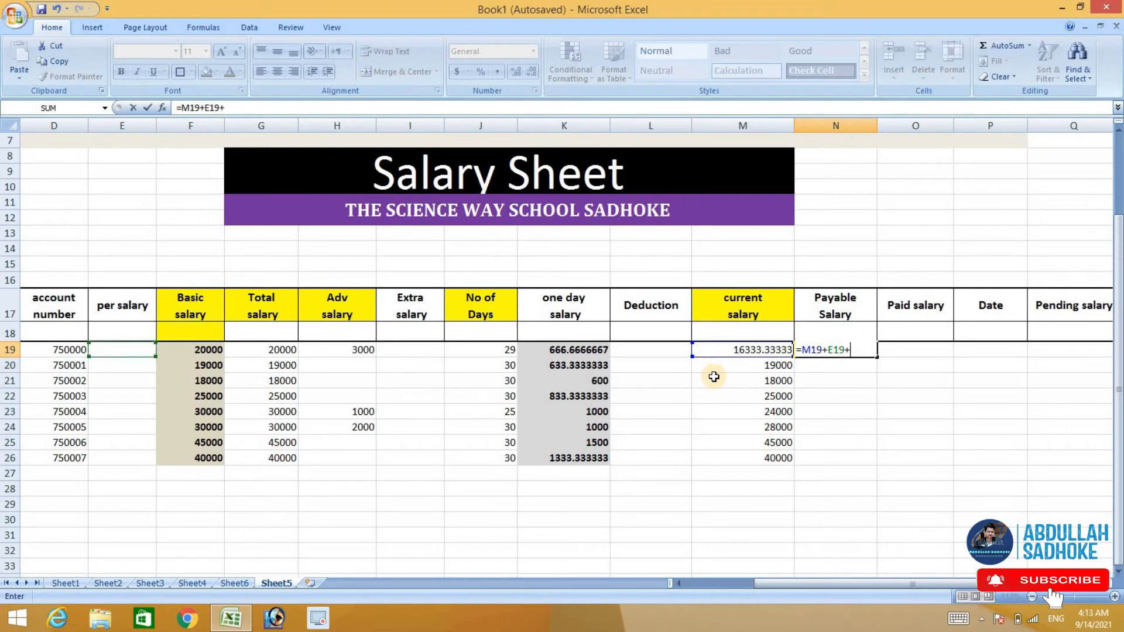
{"action": "left_click", "coordinate": [419, 351]}
{"action": "key", "text": "Return"}
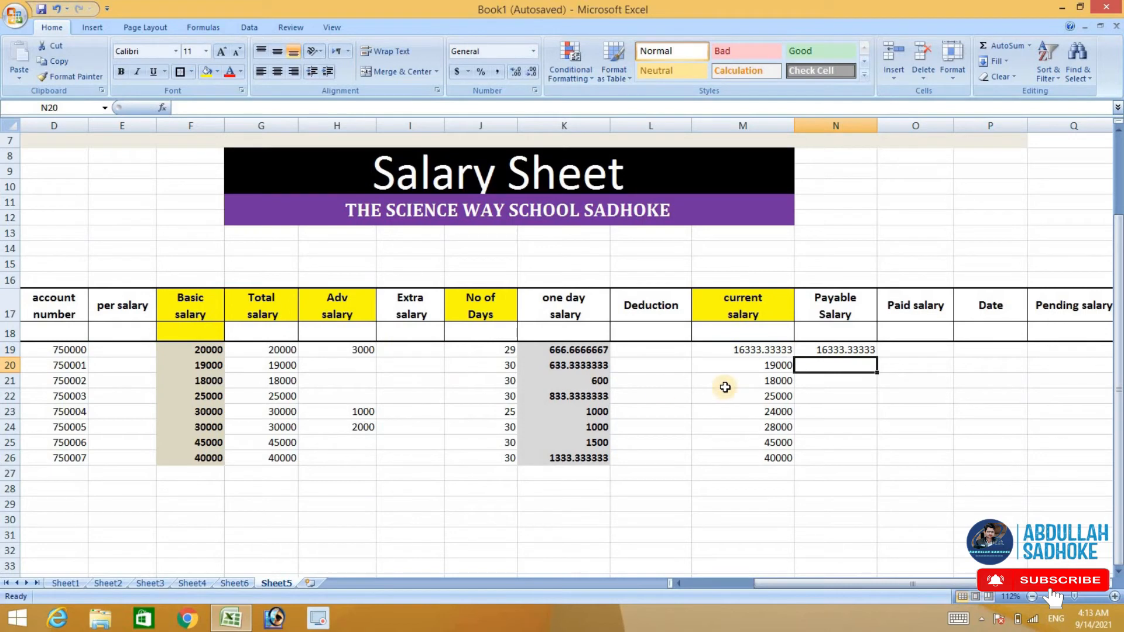
{"action": "left_click", "coordinate": [866, 354]}
{"action": "left_click_drag", "start_coordinate": [877, 358], "coordinate": [870, 459]}
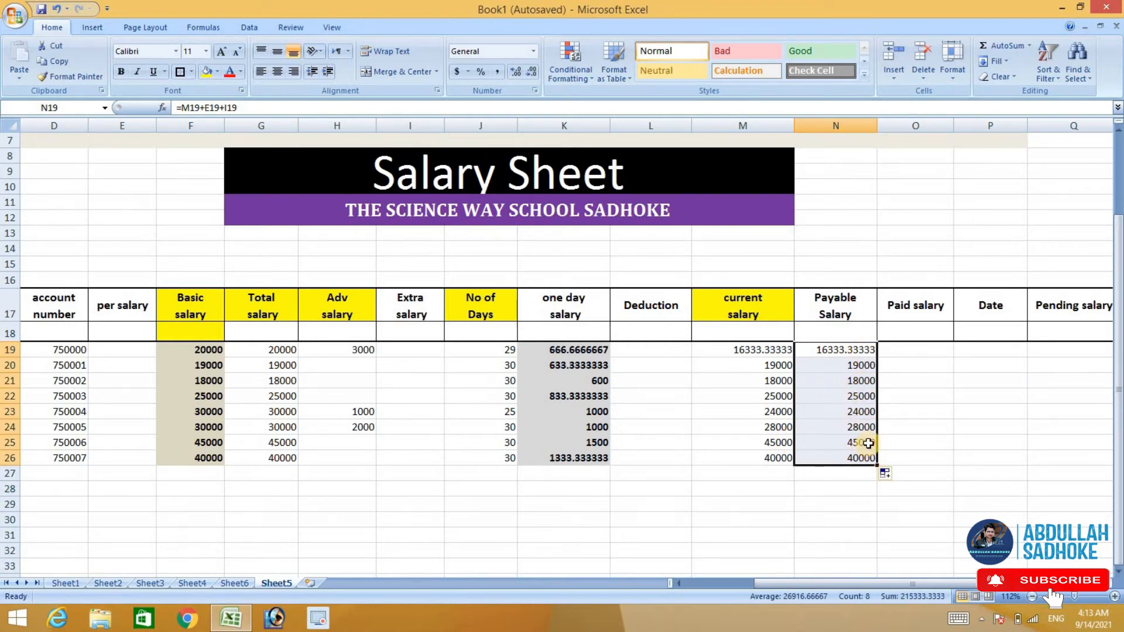
Step: Enter extra salary amounts of 1000 in I19, 500 in I21 and 2000 in I25
{"action": "double_click", "coordinate": [419, 352]}
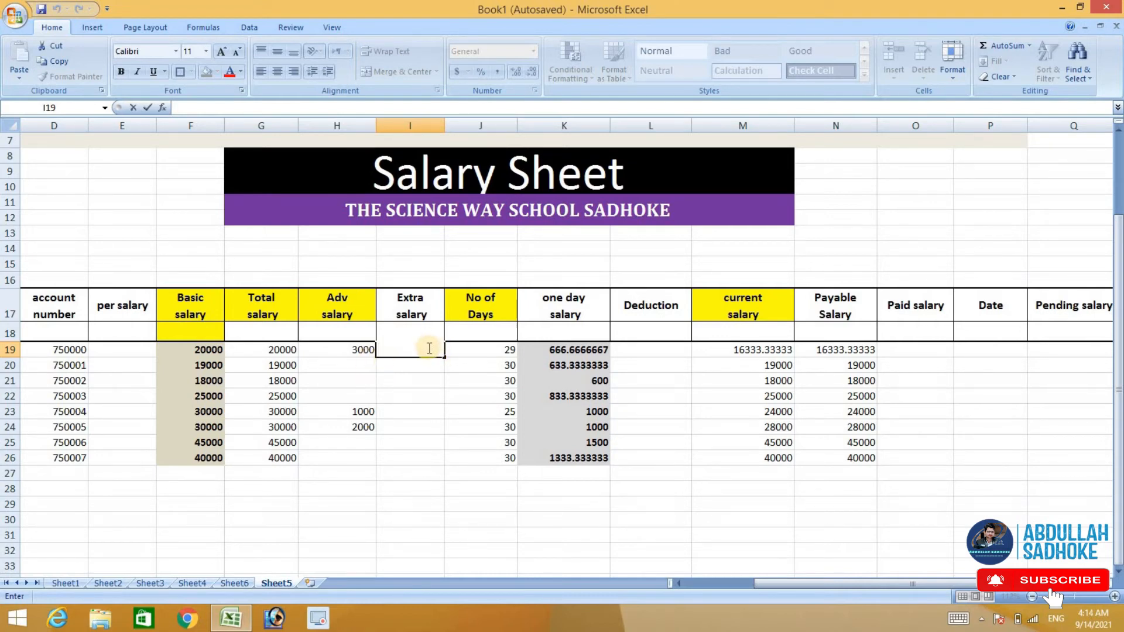
{"action": "type", "text": "1000"}
{"action": "key", "text": "Return"}
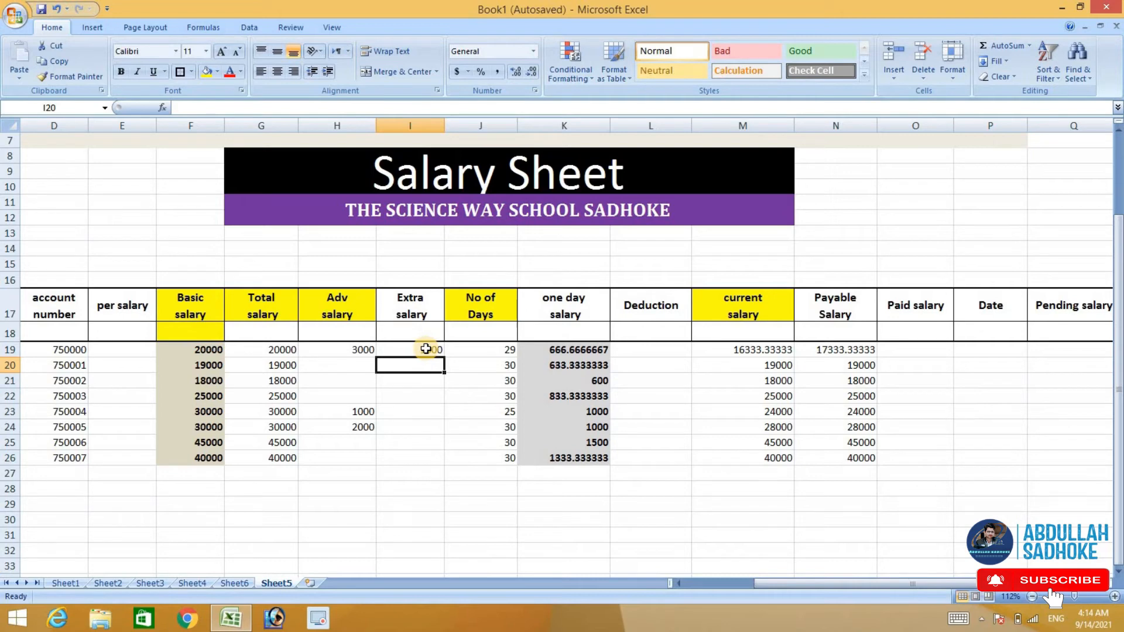
{"action": "left_click", "coordinate": [417, 390]}
{"action": "double_click", "coordinate": [417, 383]}
{"action": "type", "text": "500"}
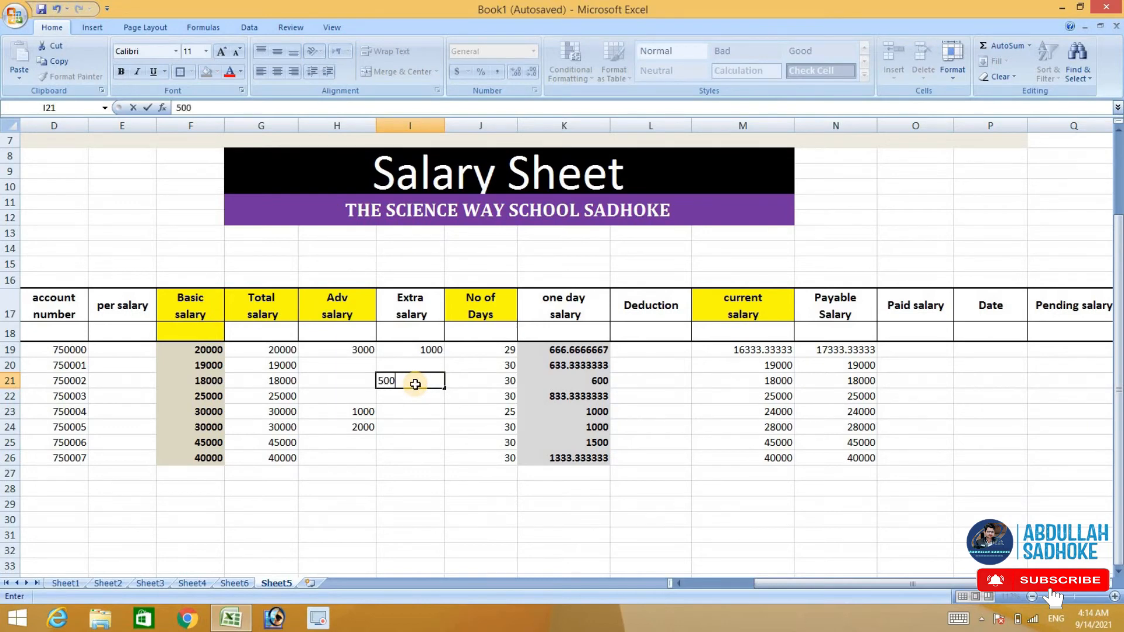
{"action": "key", "text": "Return"}
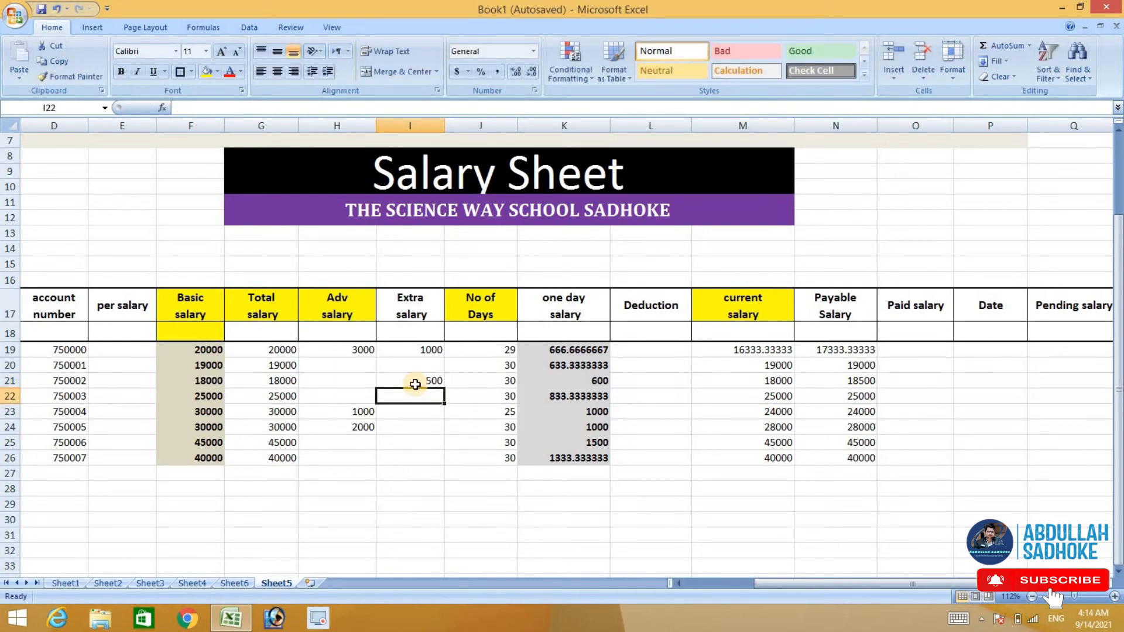
{"action": "left_click", "coordinate": [416, 441]}
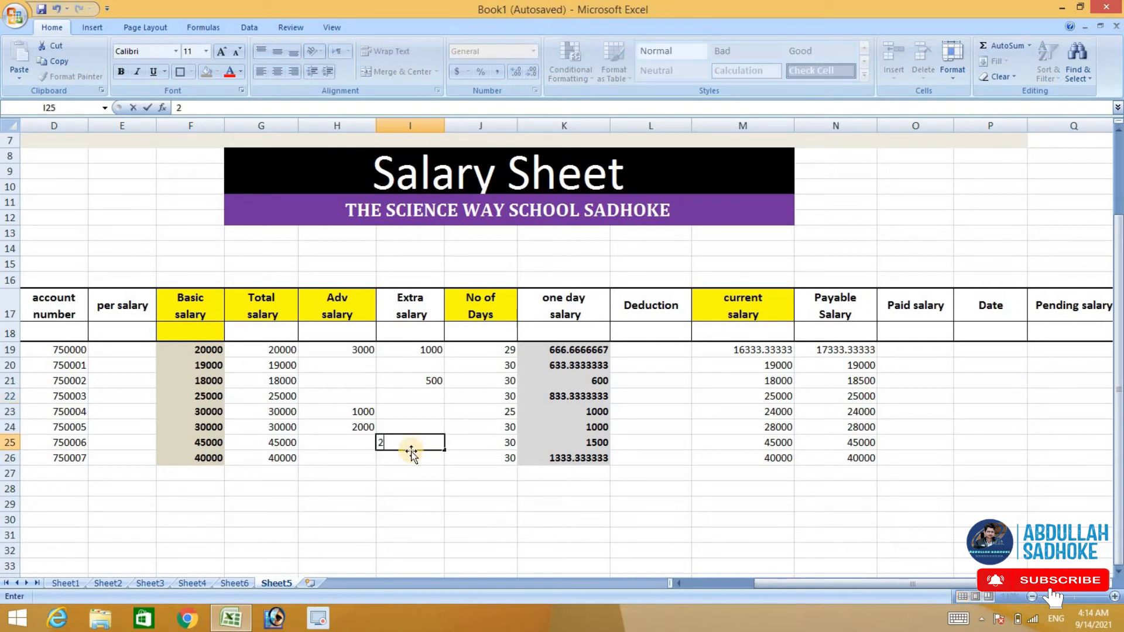
{"action": "key", "text": "Return"}
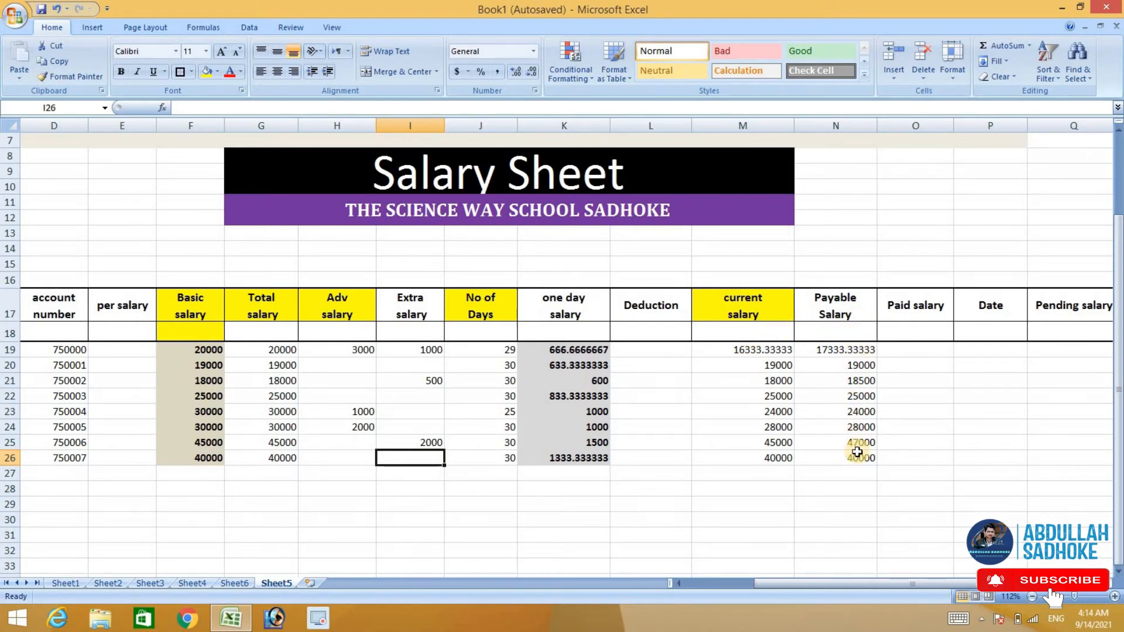
Step: Apply the yellow fill to the Payable Salary header in N17
{"action": "left_click", "coordinate": [853, 299]}
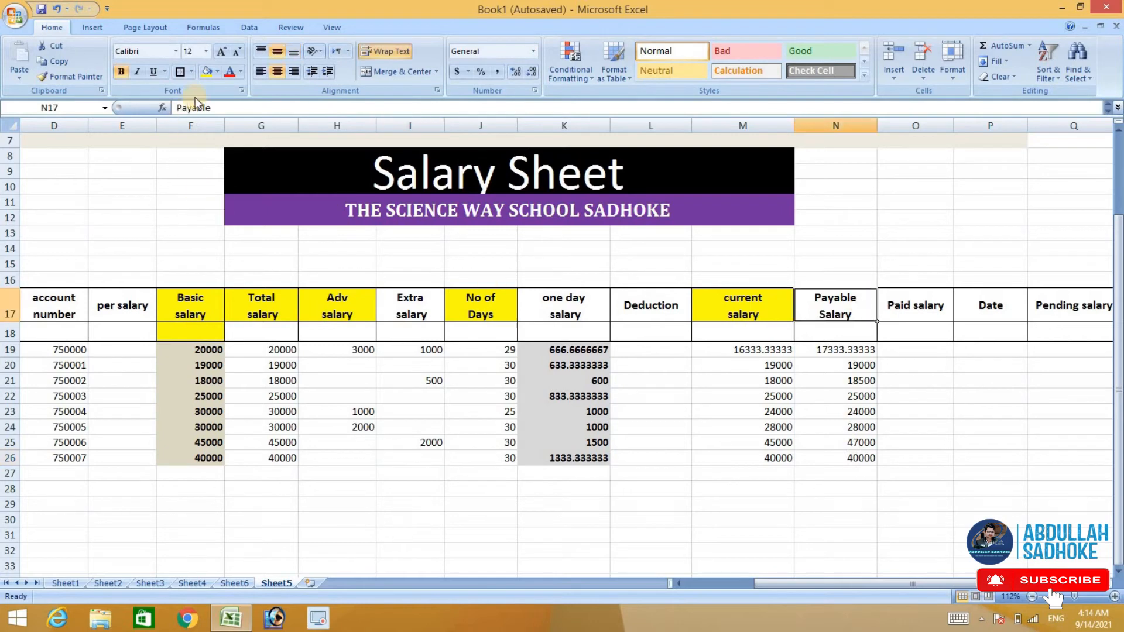
{"action": "left_click", "coordinate": [208, 74]}
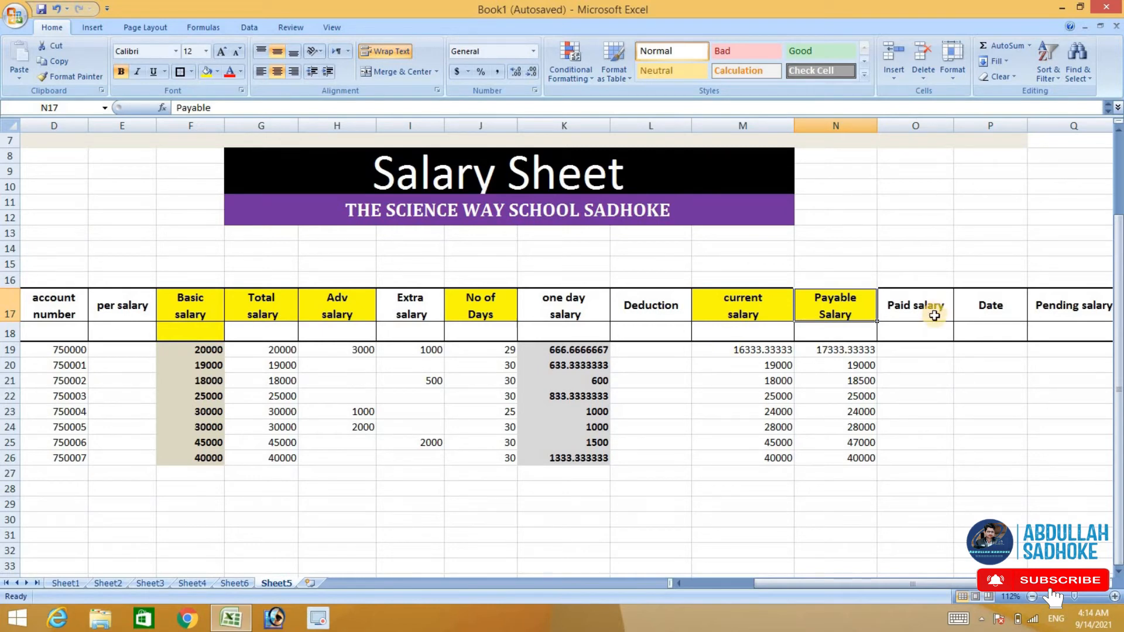
{"action": "left_click", "coordinate": [928, 350]}
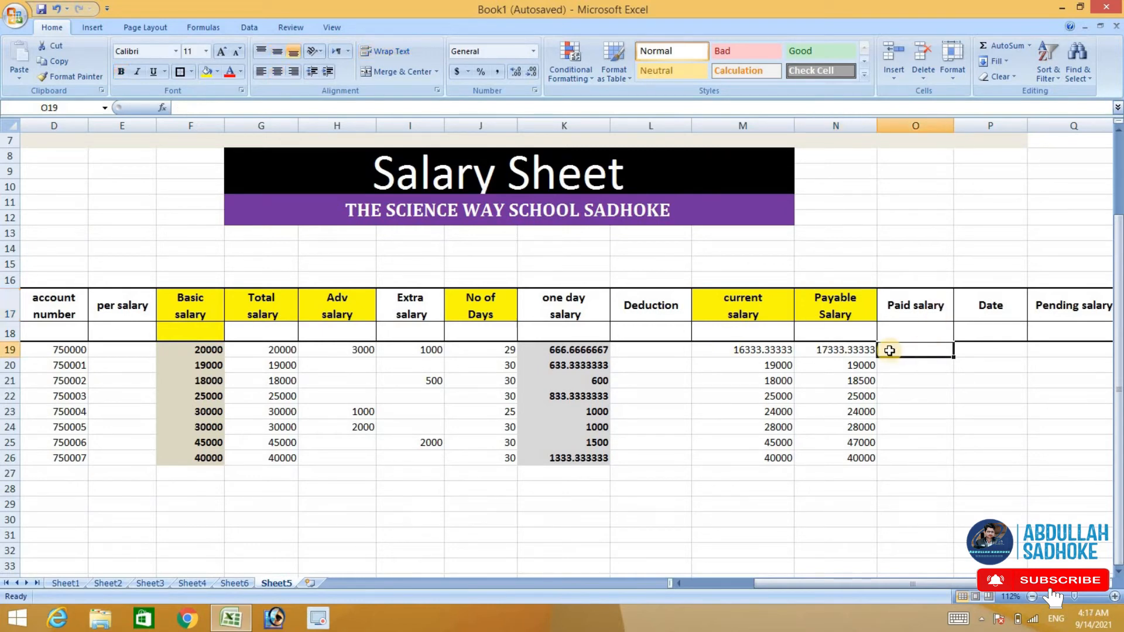
{"action": "double_click", "coordinate": [904, 350]}
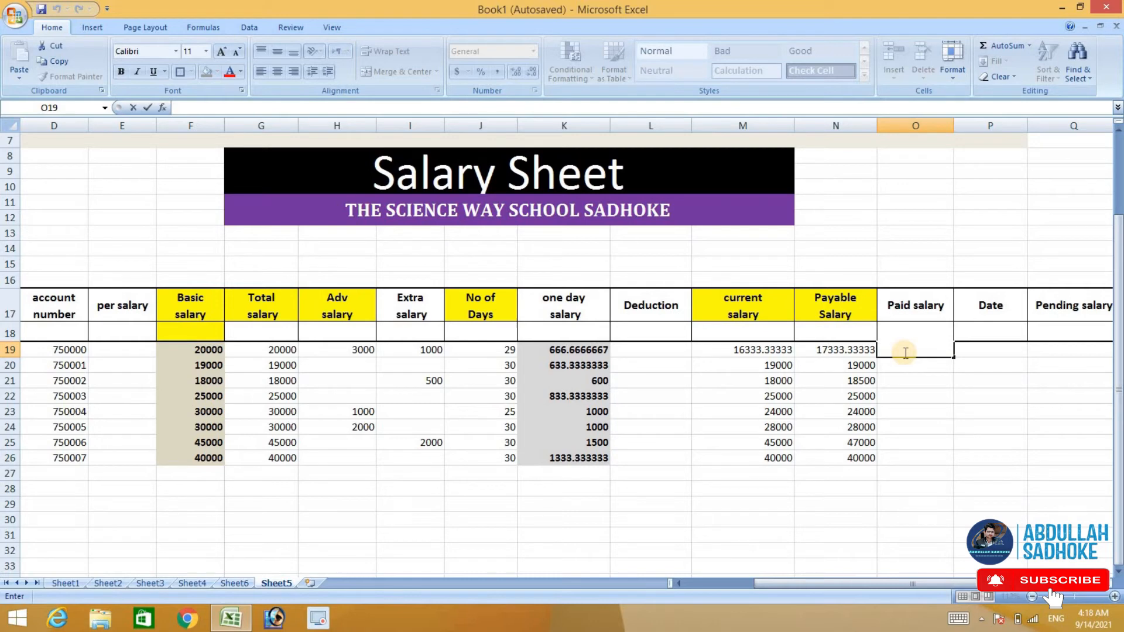
{"action": "left_click_drag", "start_coordinate": [814, 351], "coordinate": [820, 452]}
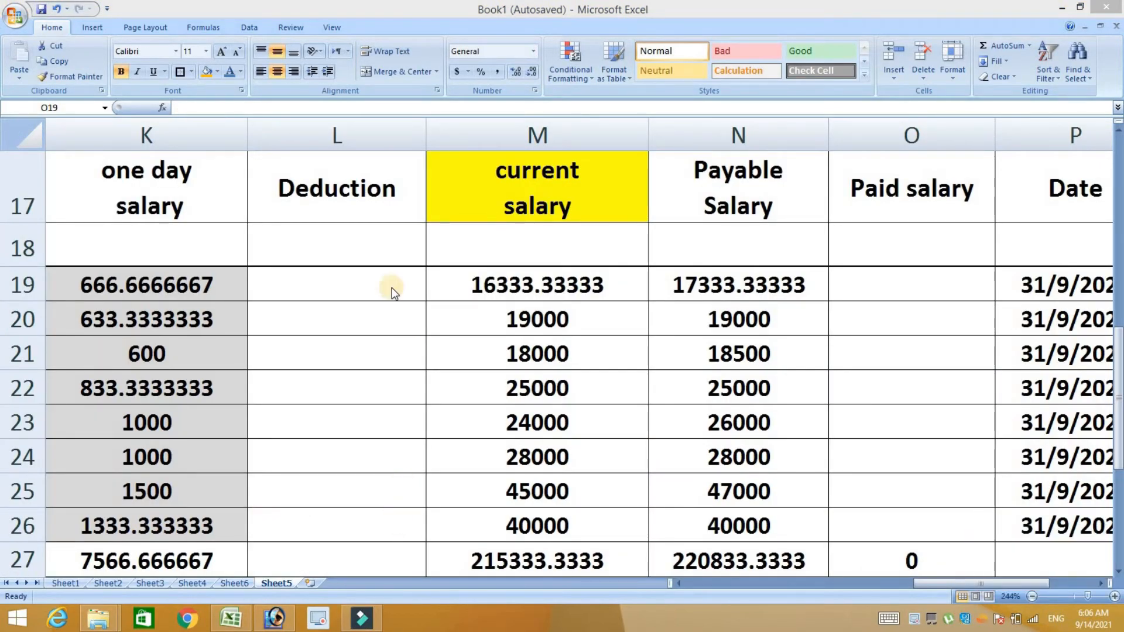
{"action": "left_click", "coordinate": [867, 287]}
{"action": "left_click", "coordinate": [865, 283]}
{"action": "right_click", "coordinate": [866, 286]}
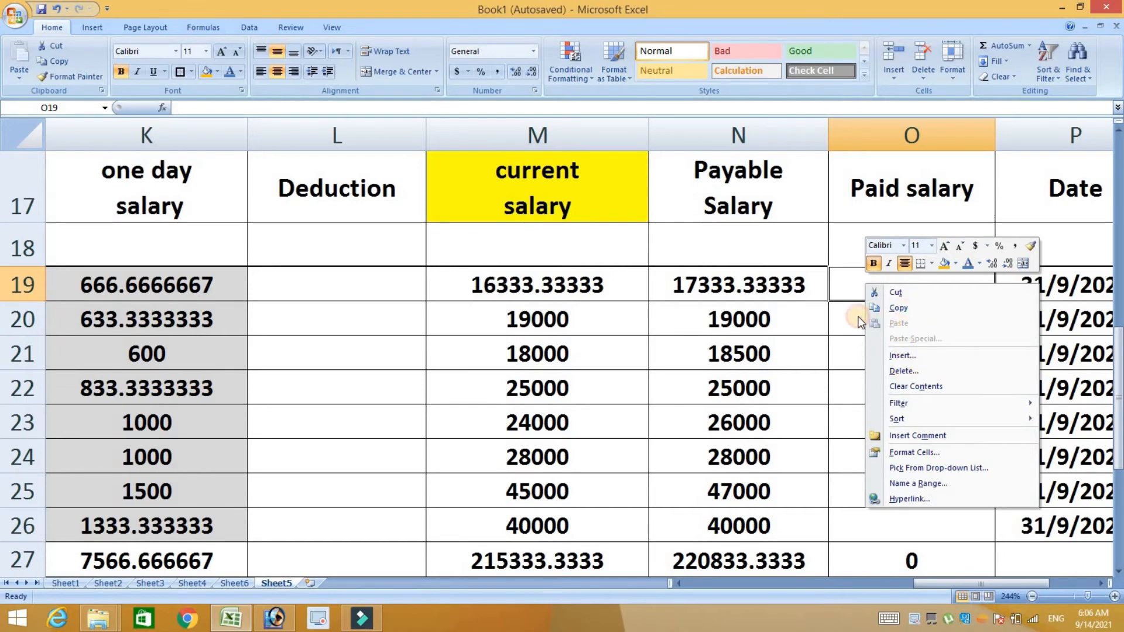
{"action": "left_click", "coordinate": [231, 617]}
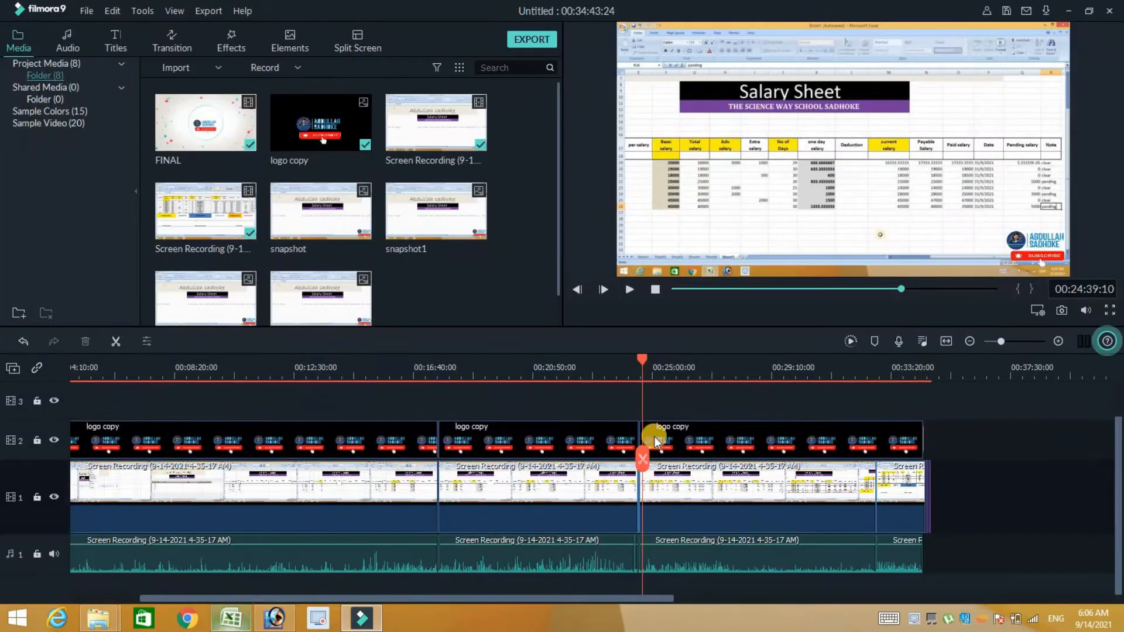
{"action": "left_click", "coordinate": [240, 615]}
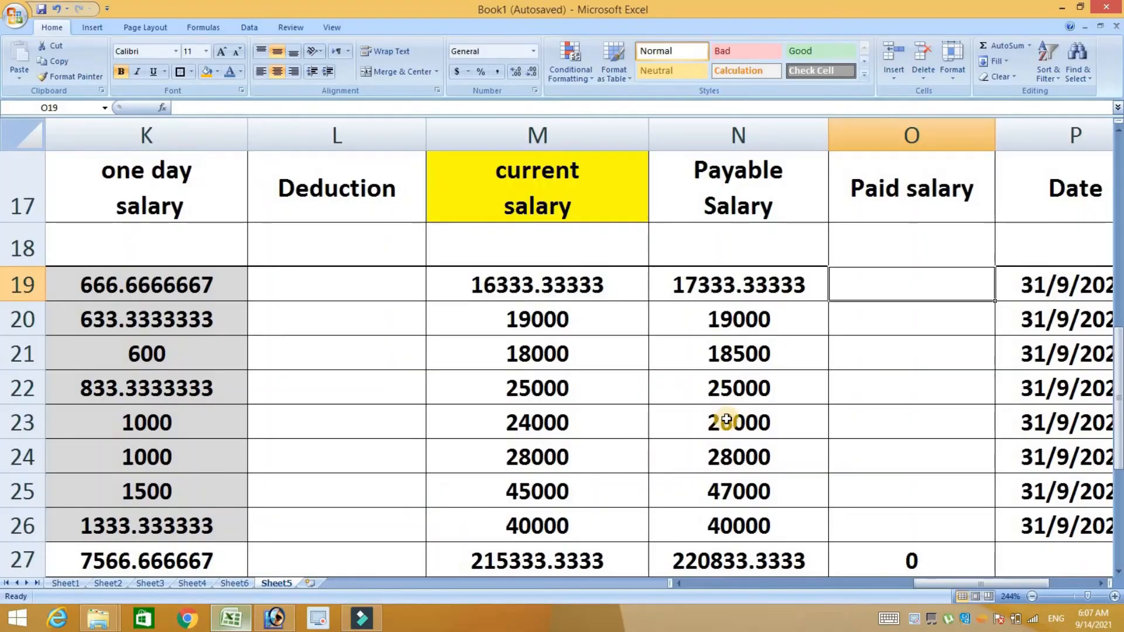
Step: Examine the paid salary amounts in O19:O26 alongside the payable salary, date and pending salary columns
{"action": "scroll", "coordinate": [699, 422], "scroll_direction": "up", "scroll_amount": 4, "text": "ctrl"}
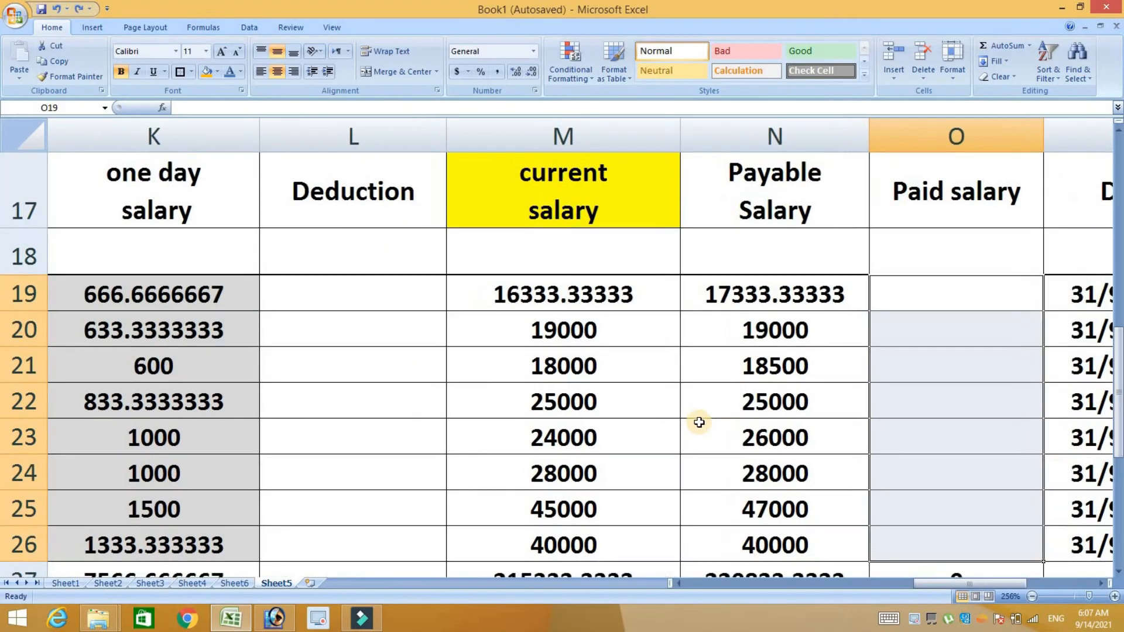
{"action": "scroll", "coordinate": [699, 422], "scroll_direction": "up", "scroll_amount": 5, "text": "ctrl"}
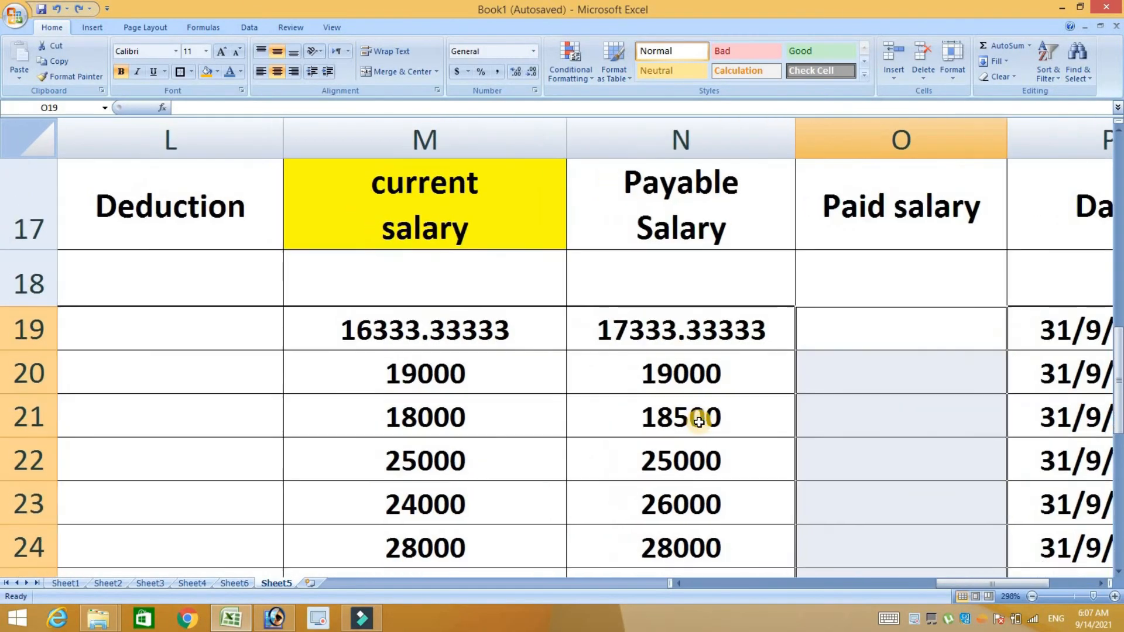
{"action": "scroll", "coordinate": [699, 423], "scroll_direction": "down", "scroll_amount": 10, "text": "ctrl"}
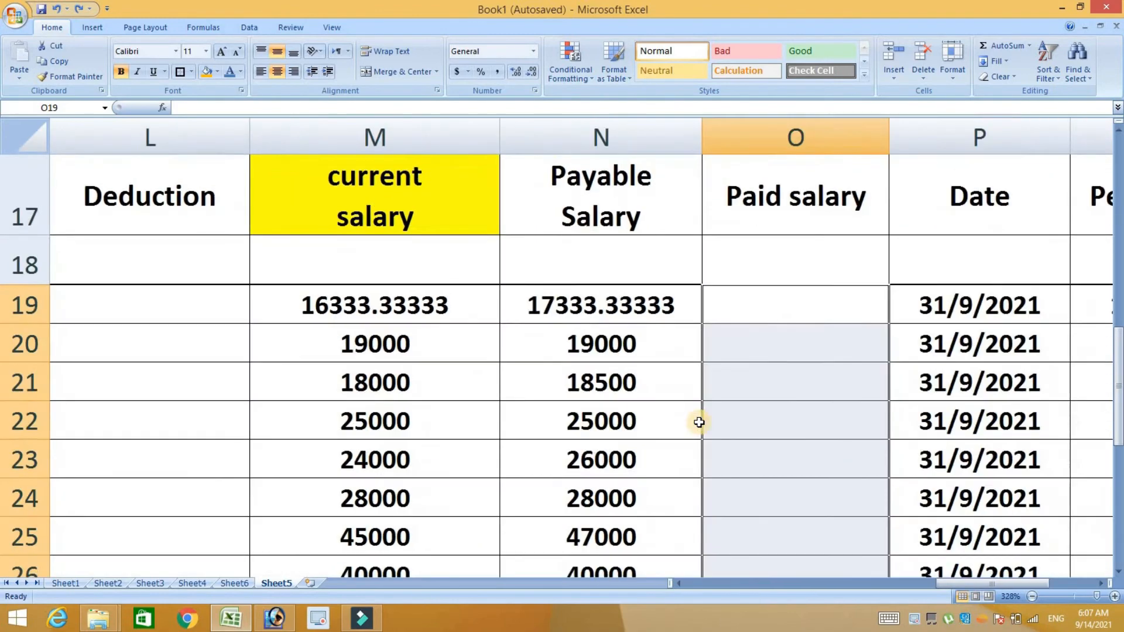
{"action": "scroll", "coordinate": [699, 422], "scroll_direction": "down", "scroll_amount": 8, "text": "ctrl"}
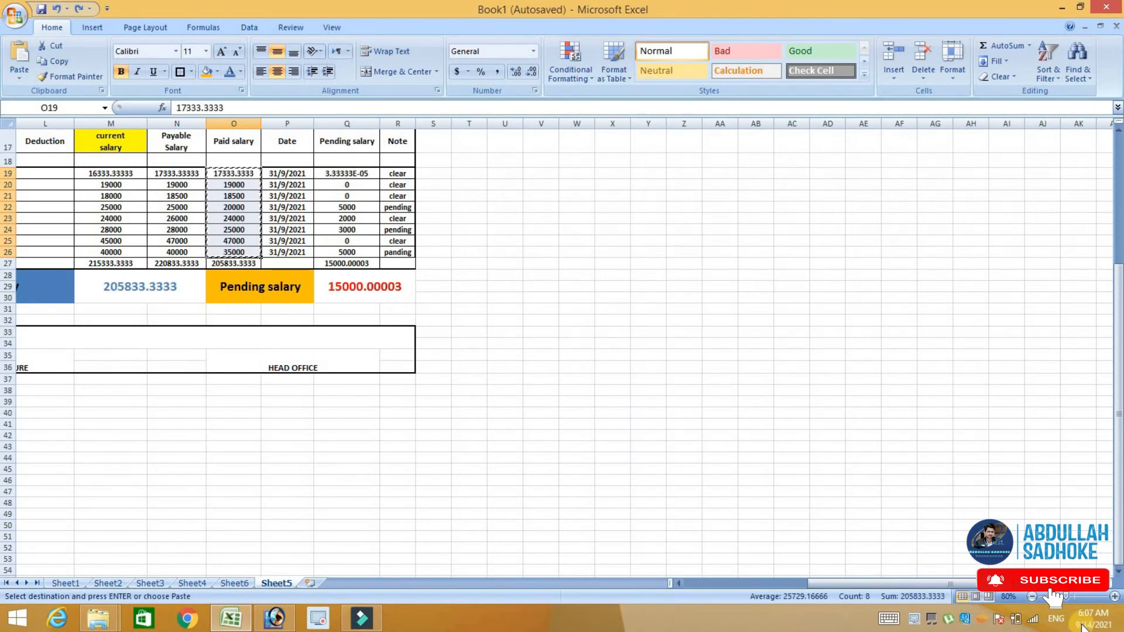
{"action": "left_click_drag", "start_coordinate": [1066, 596], "coordinate": [1111, 597]}
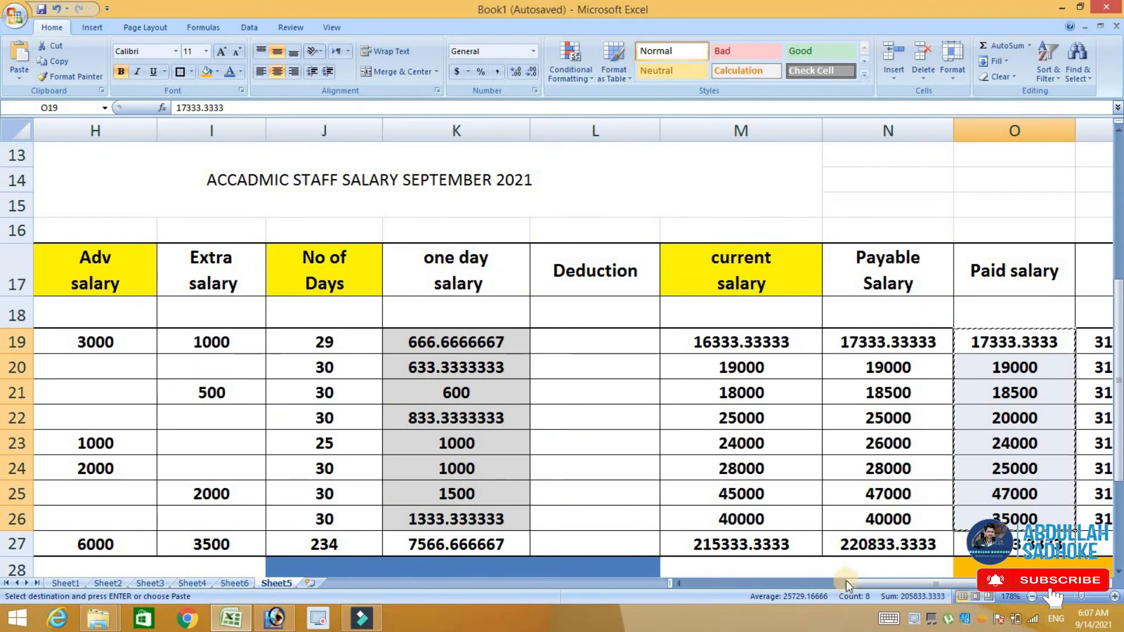
{"action": "left_click_drag", "start_coordinate": [897, 580], "coordinate": [894, 527]}
{"action": "scroll", "coordinate": [894, 479], "scroll_direction": "down", "scroll_amount": 1}
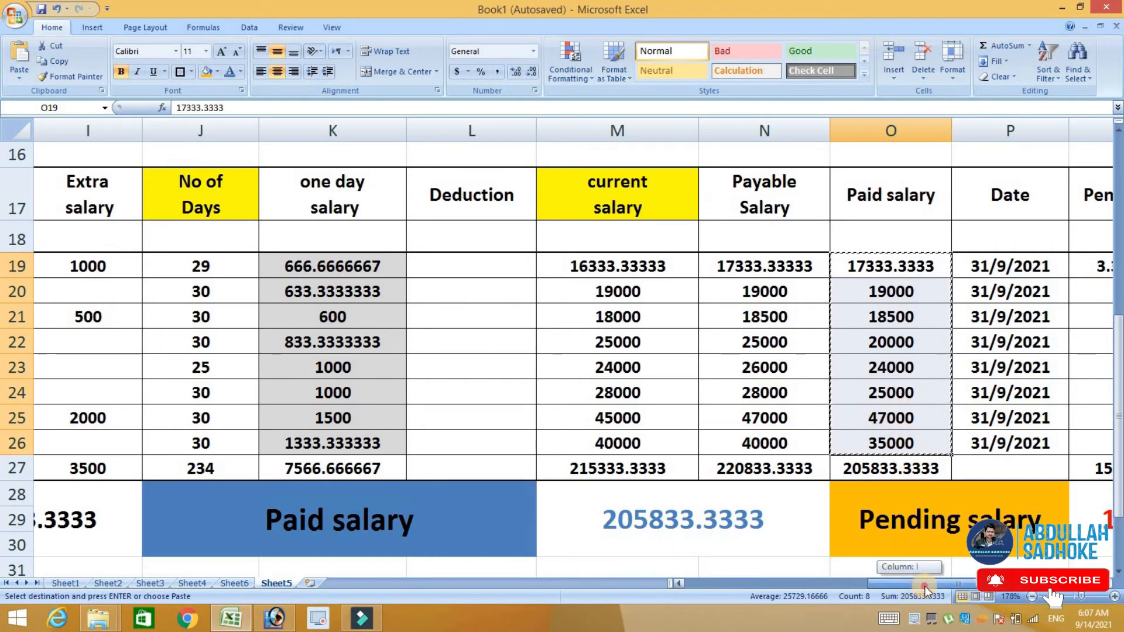
{"action": "left_click_drag", "start_coordinate": [925, 586], "coordinate": [931, 585]}
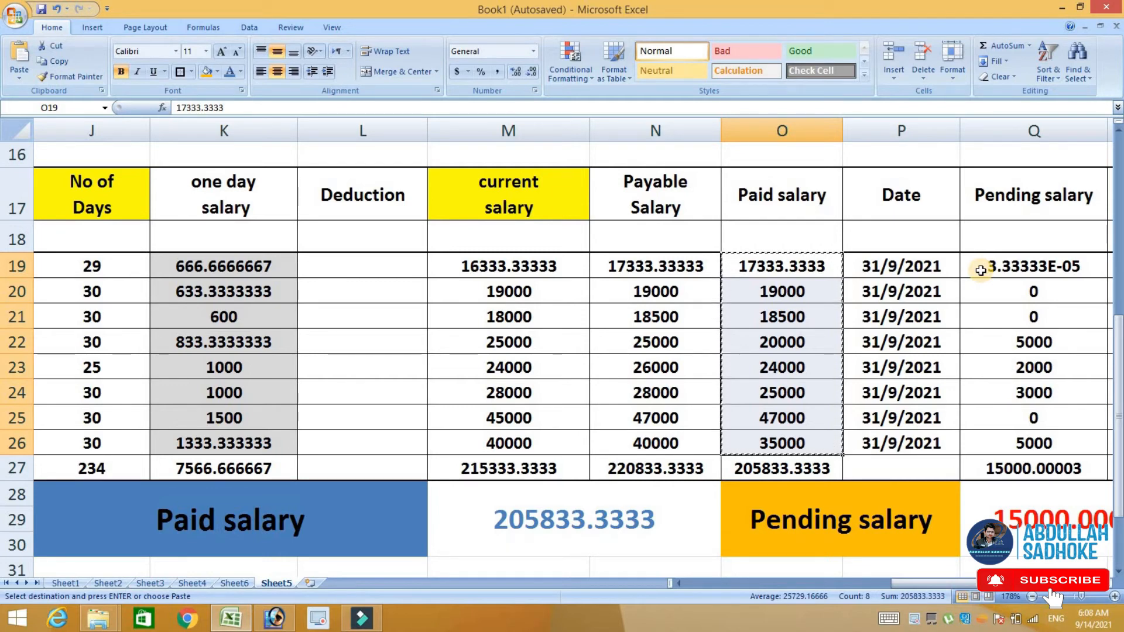
Step: Inspect the pending salary formula in Q22 and the payable and paid salary cells it references
{"action": "double_click", "coordinate": [995, 345]}
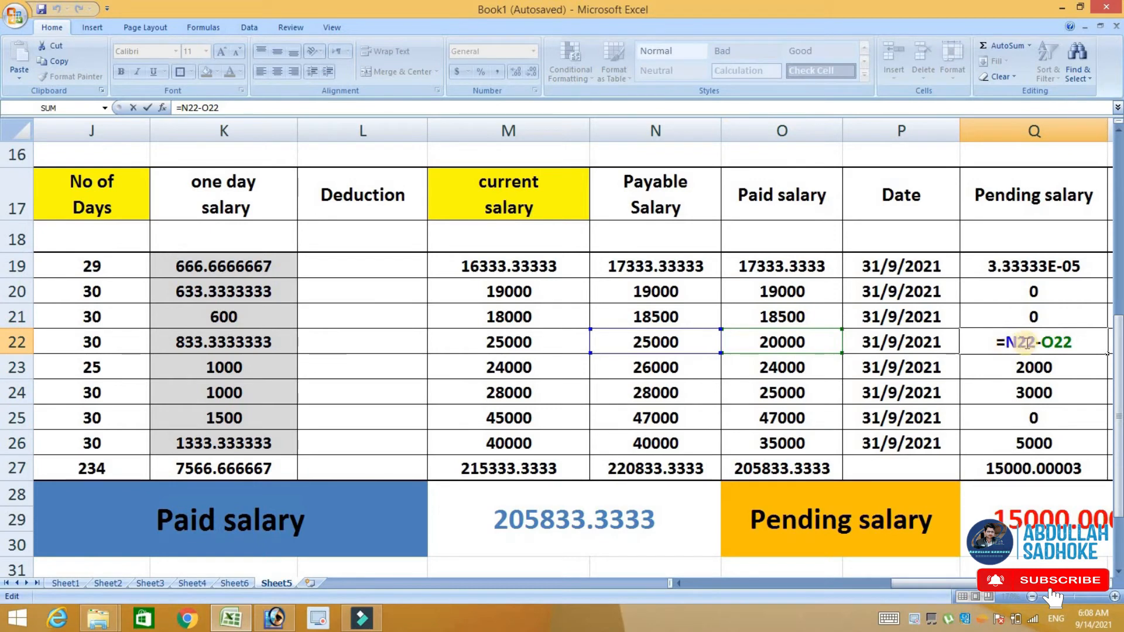
{"action": "left_click", "coordinate": [996, 342]}
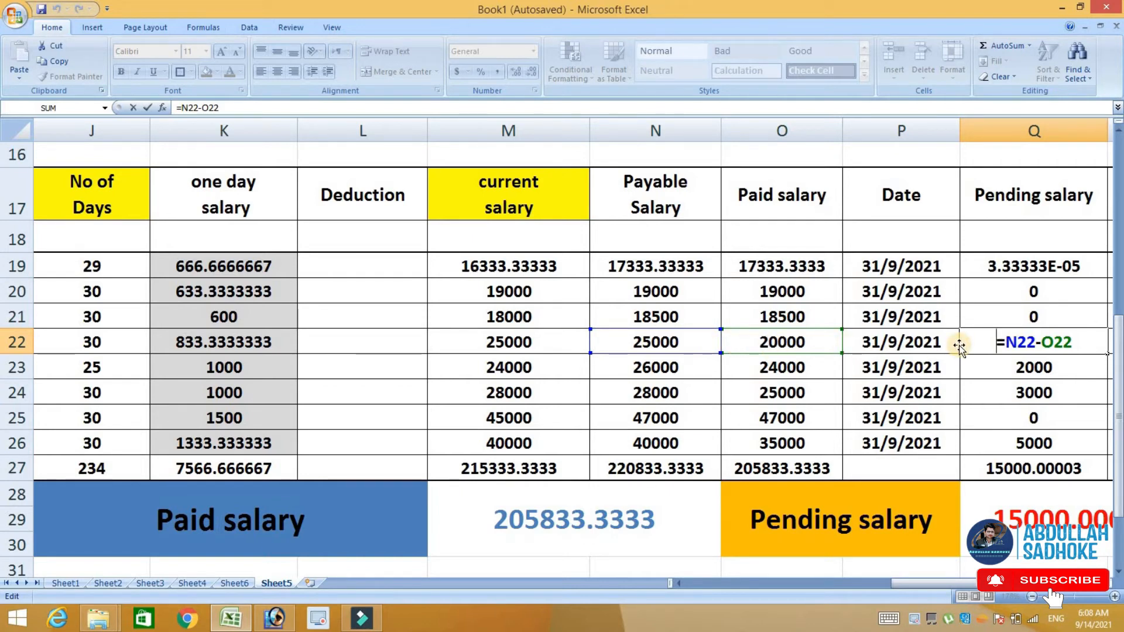
{"action": "key", "text": "Return"}
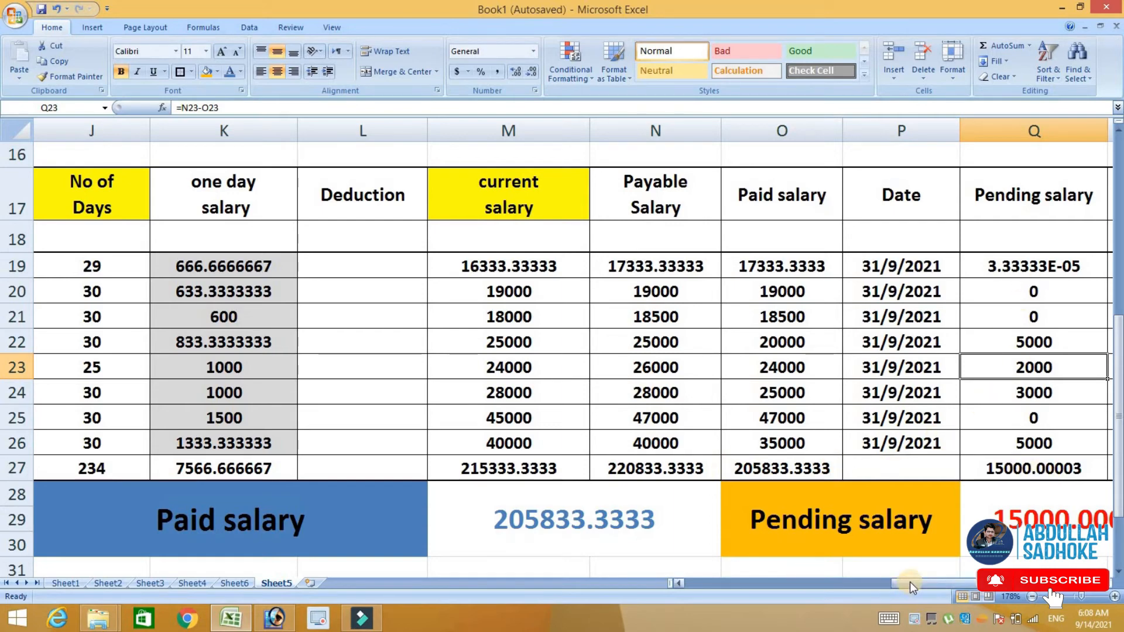
Step: Change the note in R23 to pending
{"action": "left_click_drag", "start_coordinate": [911, 583], "coordinate": [949, 587]}
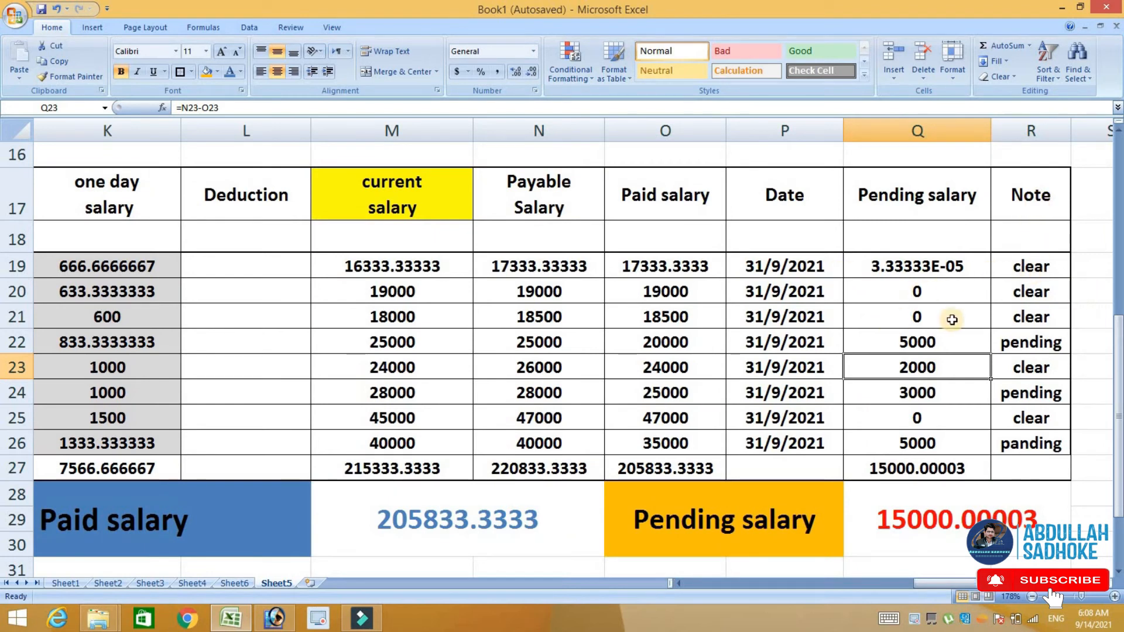
{"action": "double_click", "coordinate": [1008, 366]}
{"action": "left_click_drag", "start_coordinate": [1008, 367], "coordinate": [959, 401]}
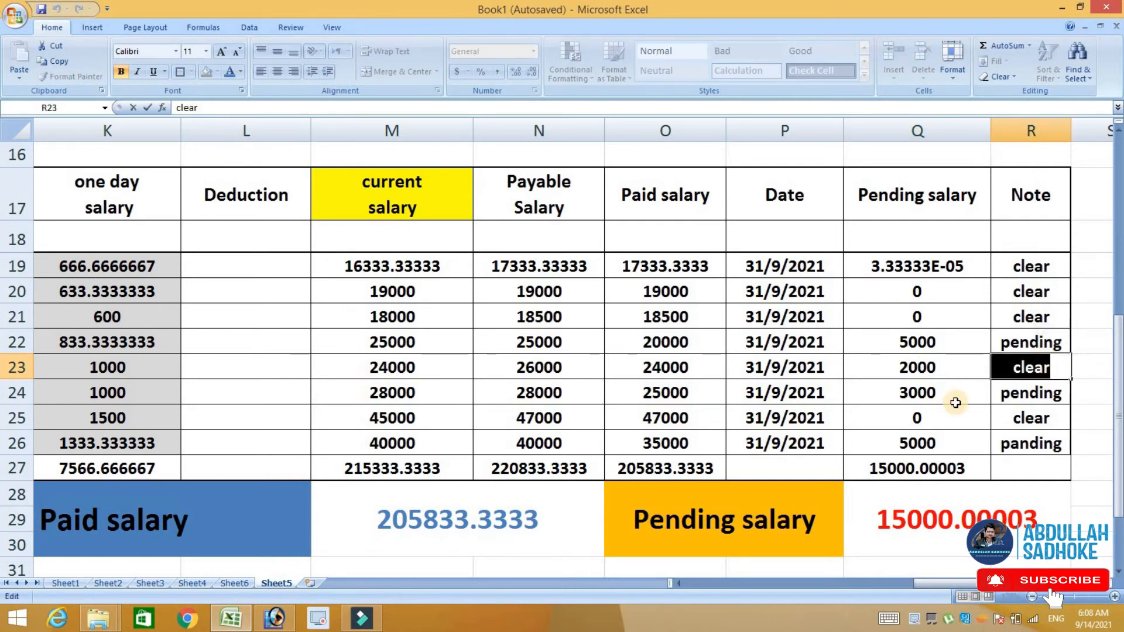
{"action": "type", "text": "PE"}
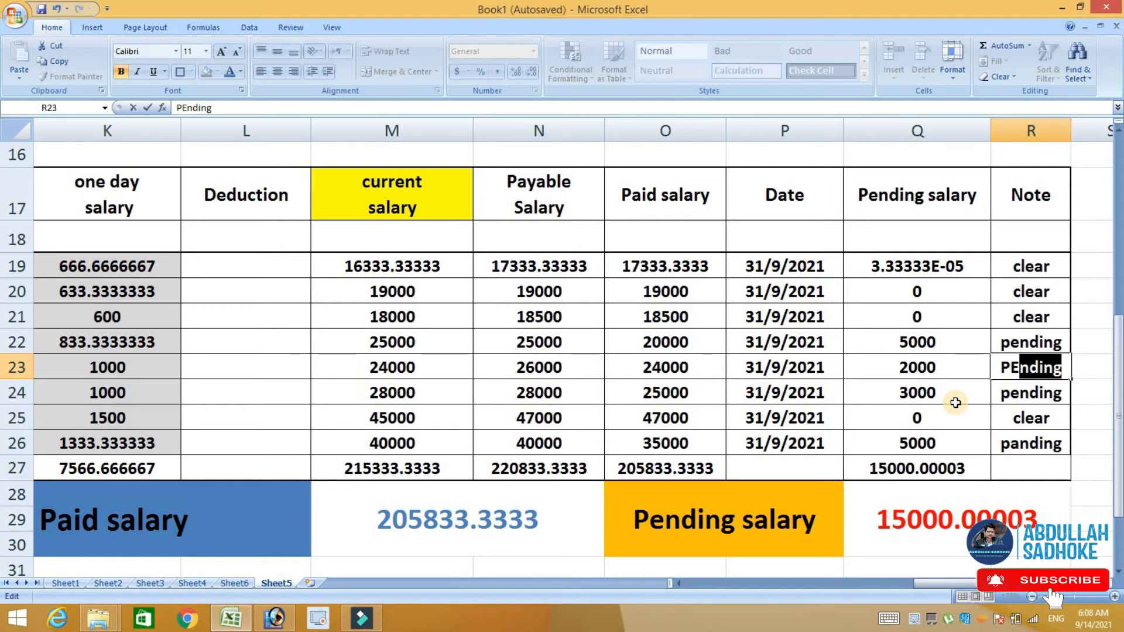
{"action": "key", "text": "Return"}
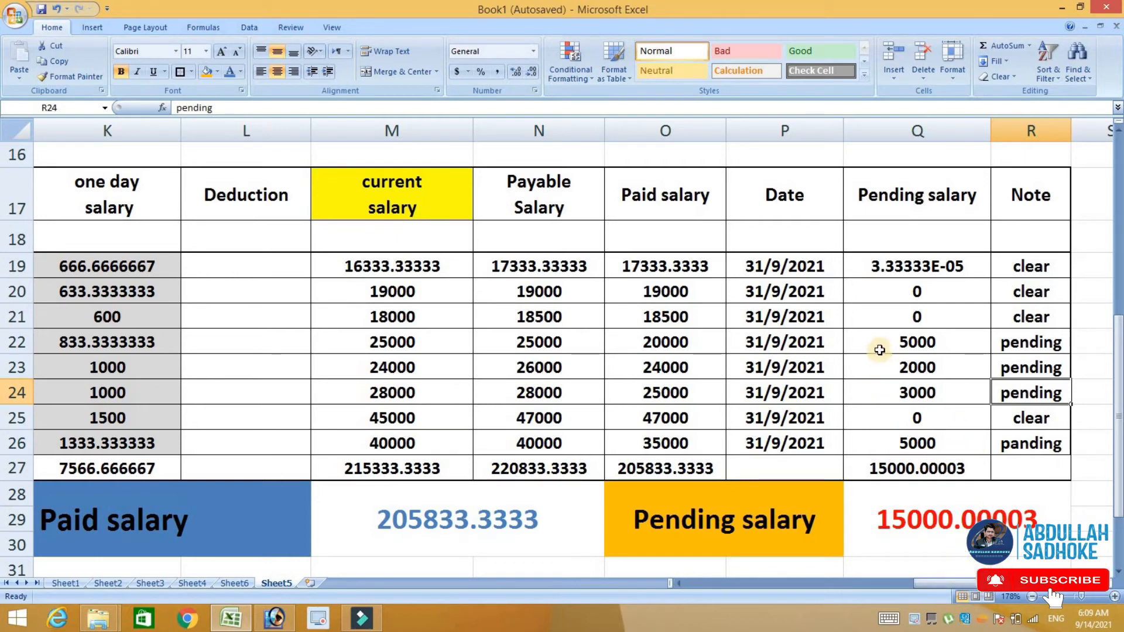
Step: Enter a per salary amount of 2000 in E23 for the science row
{"action": "left_click_drag", "start_coordinate": [961, 579], "coordinate": [753, 585]}
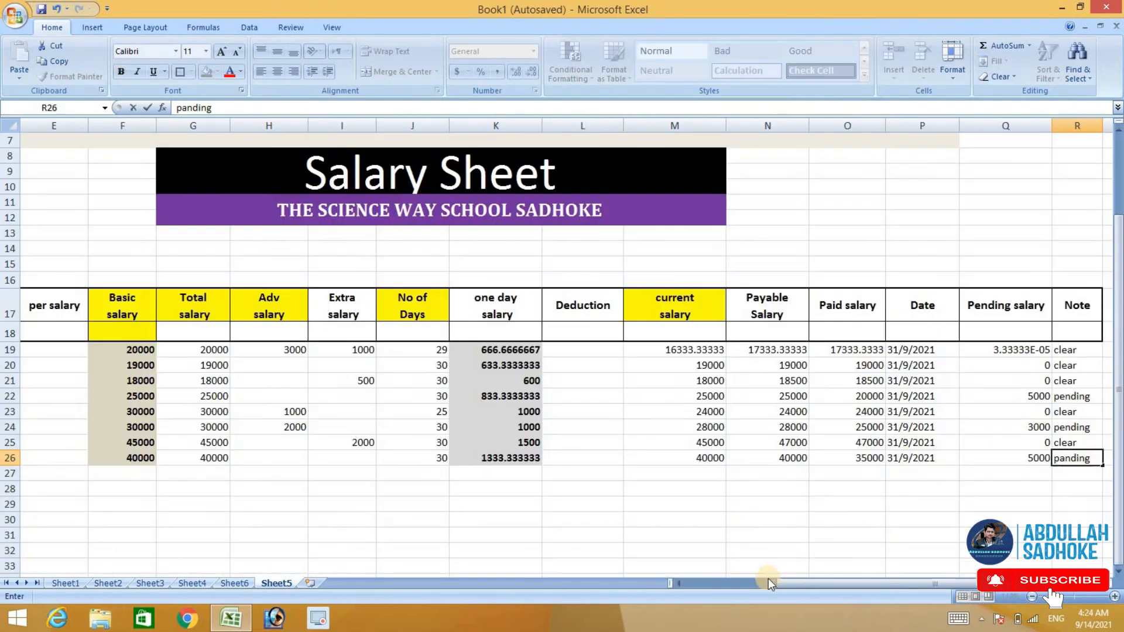
{"action": "left_click_drag", "start_coordinate": [768, 579], "coordinate": [900, 584]}
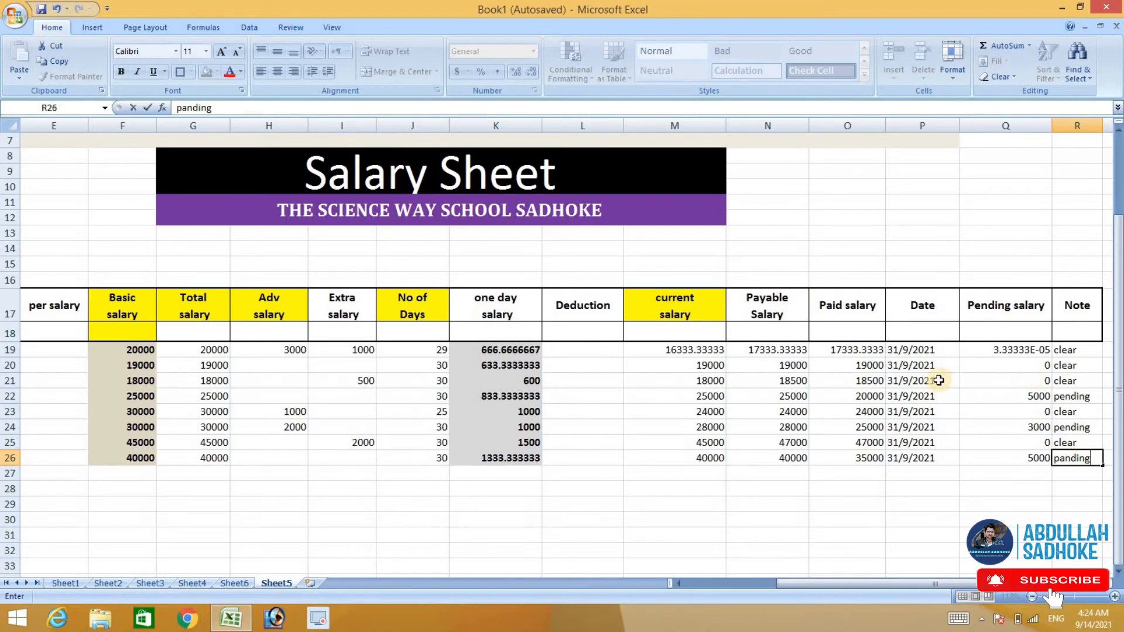
{"action": "left_click_drag", "start_coordinate": [817, 588], "coordinate": [805, 588]}
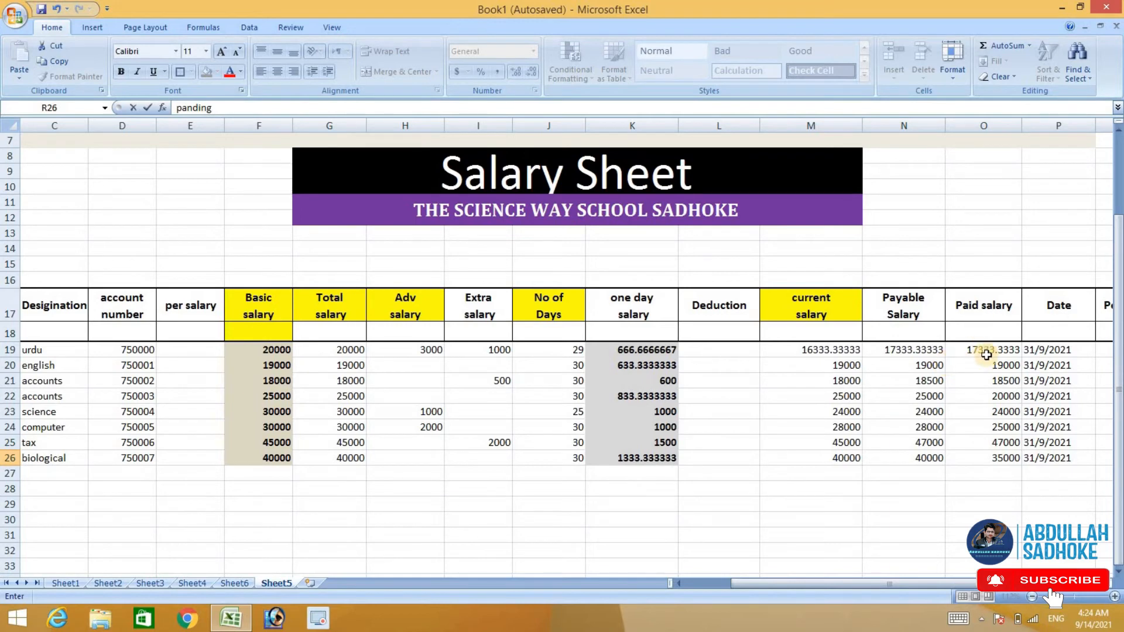
{"action": "left_click", "coordinate": [915, 351]}
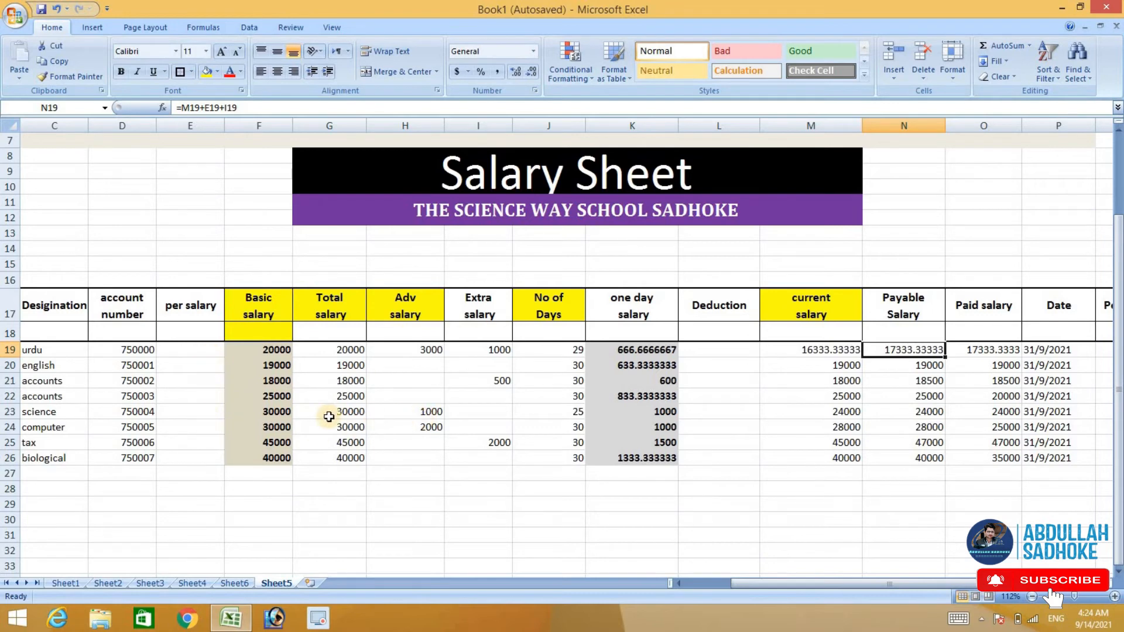
{"action": "left_click", "coordinate": [210, 416]}
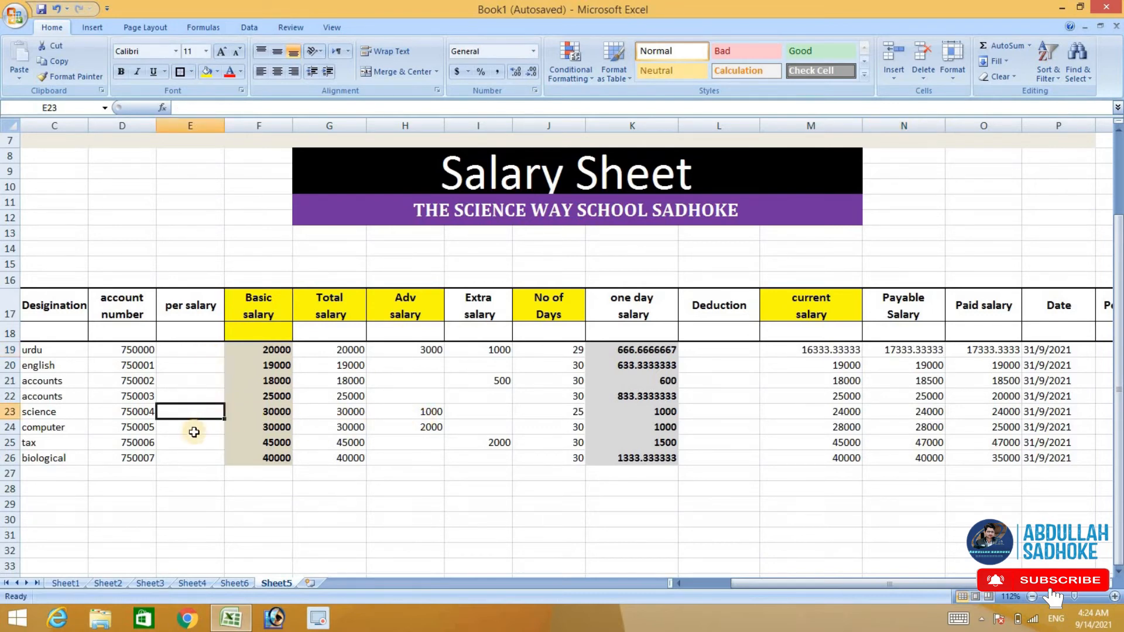
{"action": "type", "text": "2000"}
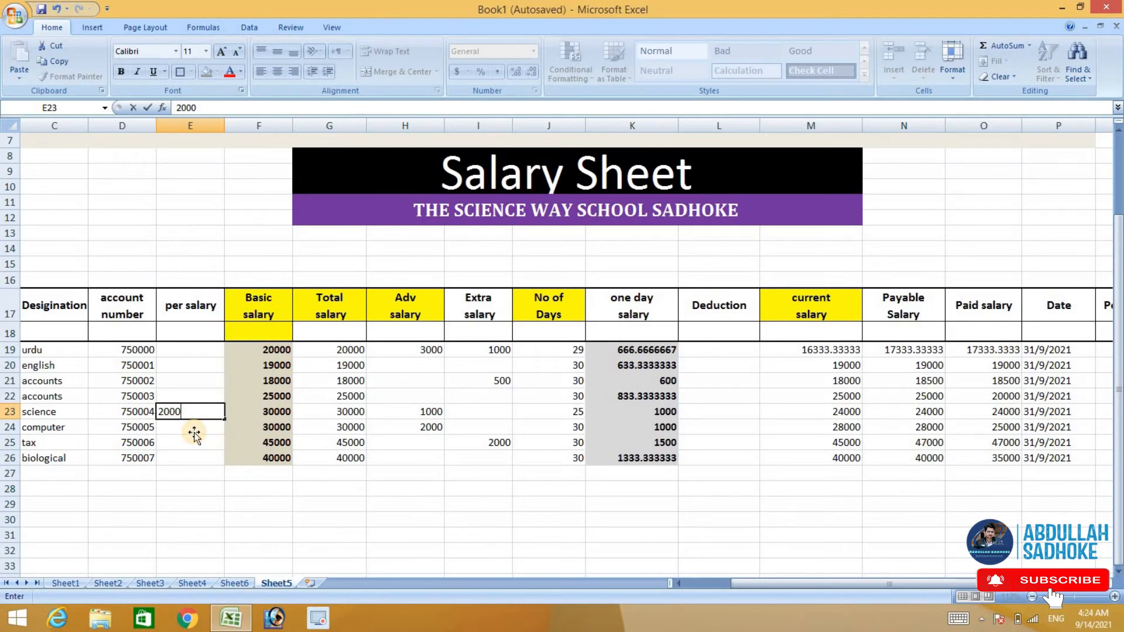
{"action": "key", "text": "Return"}
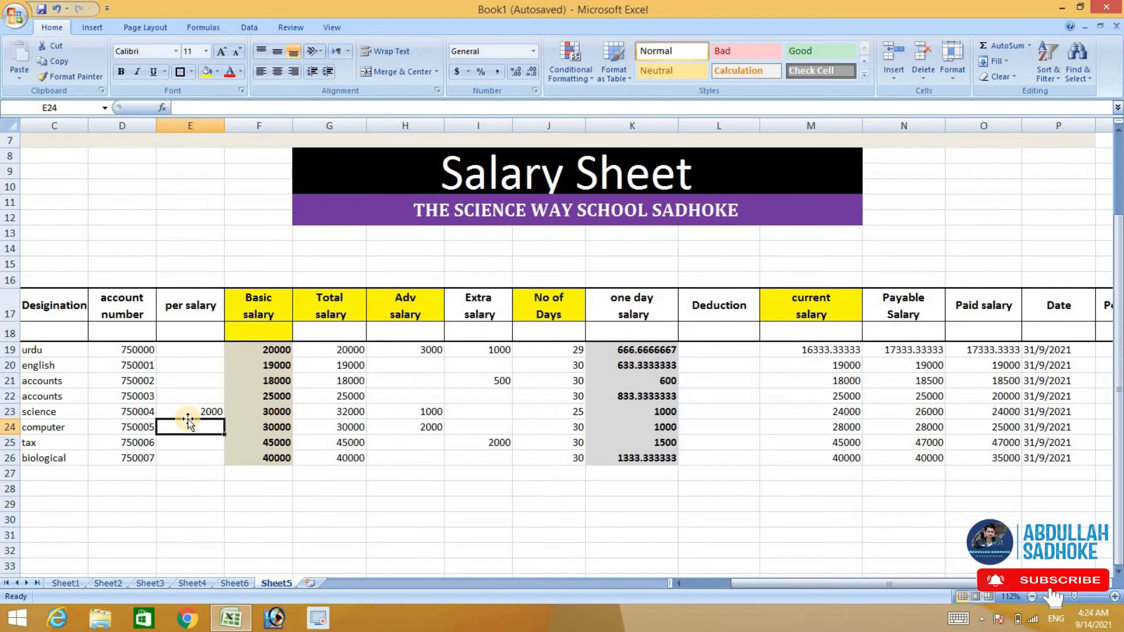
Step: Examine the payable salary formulas in N23 and N19 and the pending salary formula in Q19 against the amounts they reference
{"action": "left_click", "coordinate": [911, 414]}
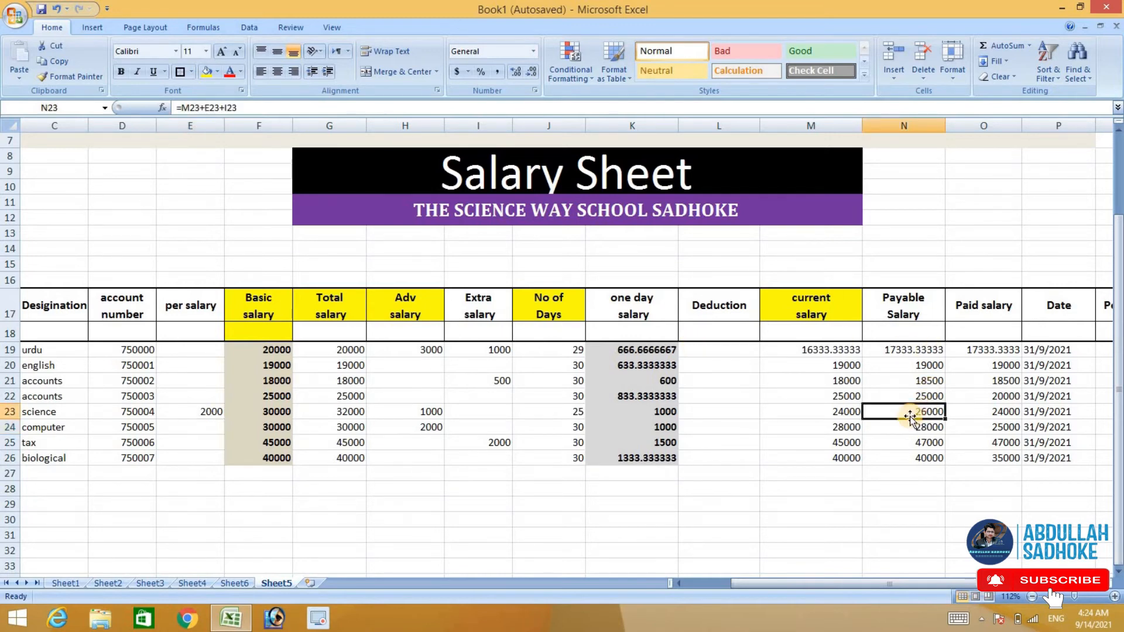
{"action": "left_click_drag", "start_coordinate": [874, 583], "coordinate": [919, 583]}
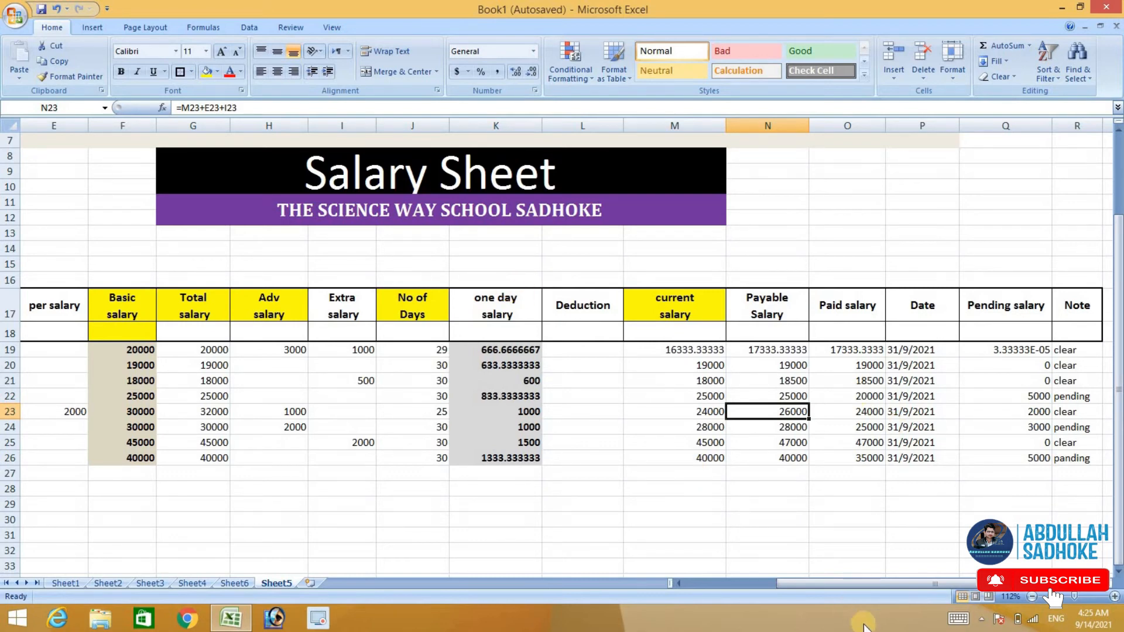
{"action": "left_click_drag", "start_coordinate": [848, 583], "coordinate": [771, 585]}
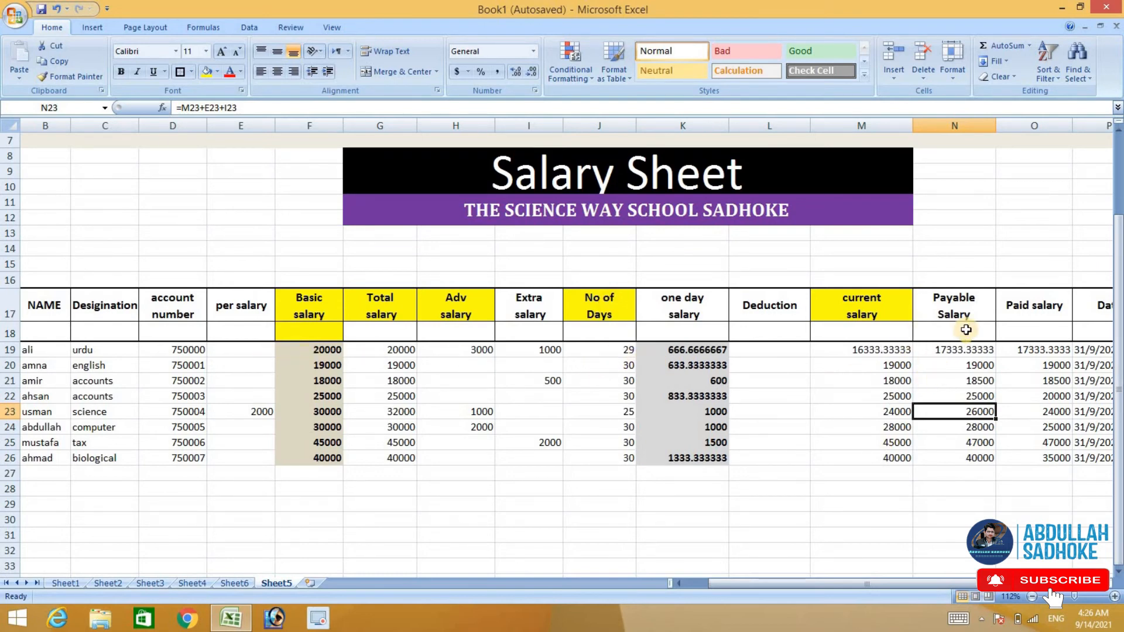
{"action": "left_click_drag", "start_coordinate": [820, 584], "coordinate": [866, 584]}
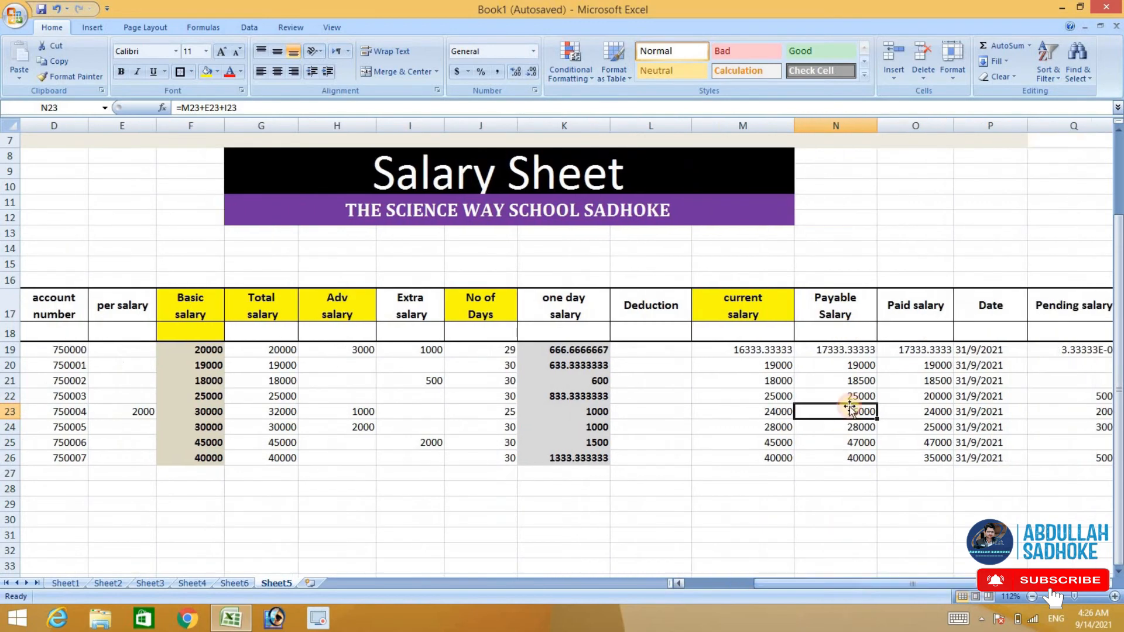
{"action": "double_click", "coordinate": [844, 349]}
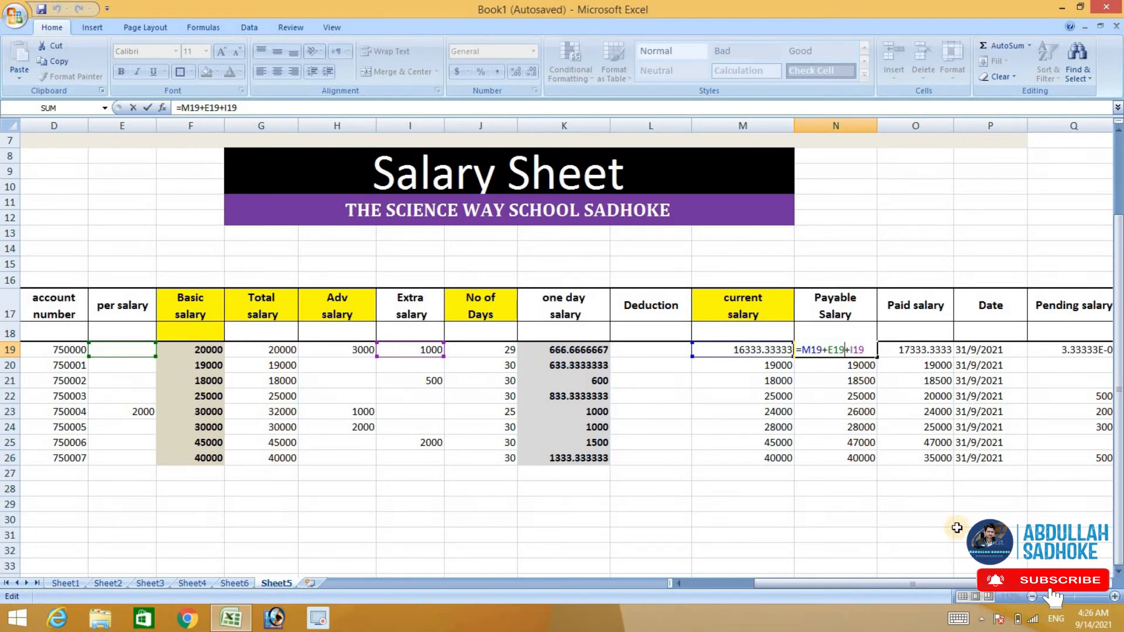
{"action": "left_click_drag", "start_coordinate": [922, 588], "coordinate": [944, 584]}
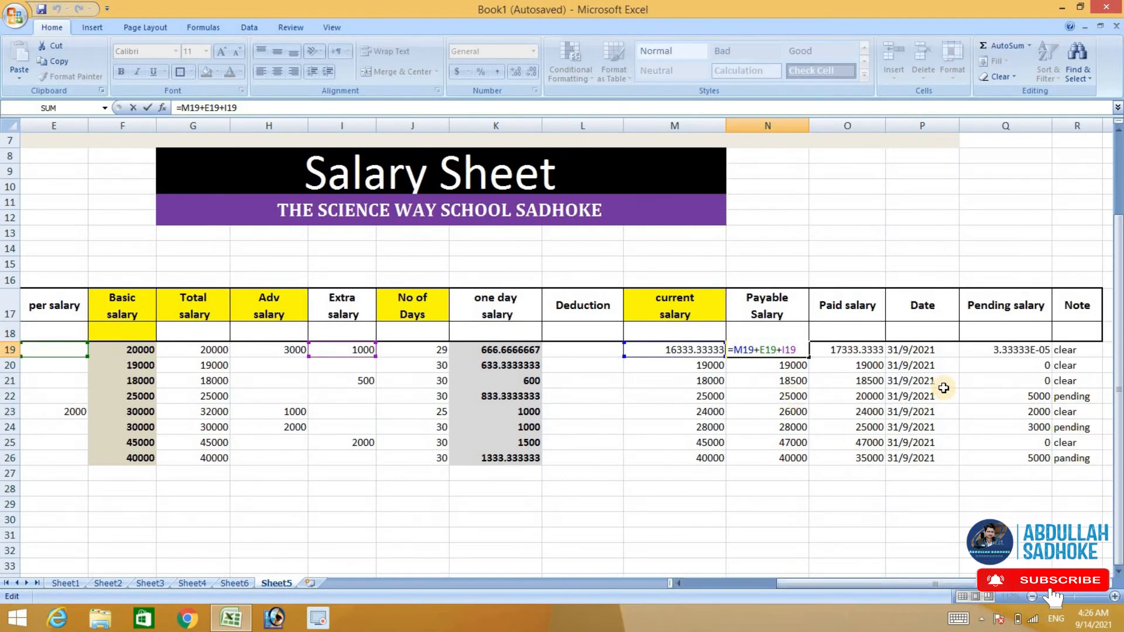
{"action": "left_click", "coordinate": [993, 352]}
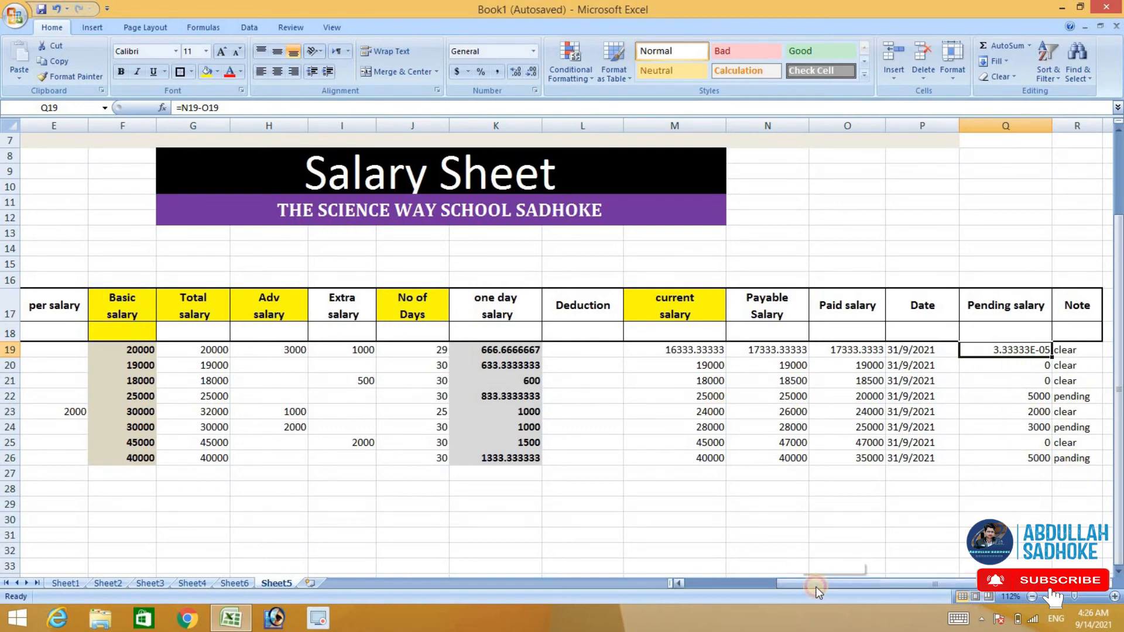
{"action": "left_click_drag", "start_coordinate": [817, 587], "coordinate": [770, 586]}
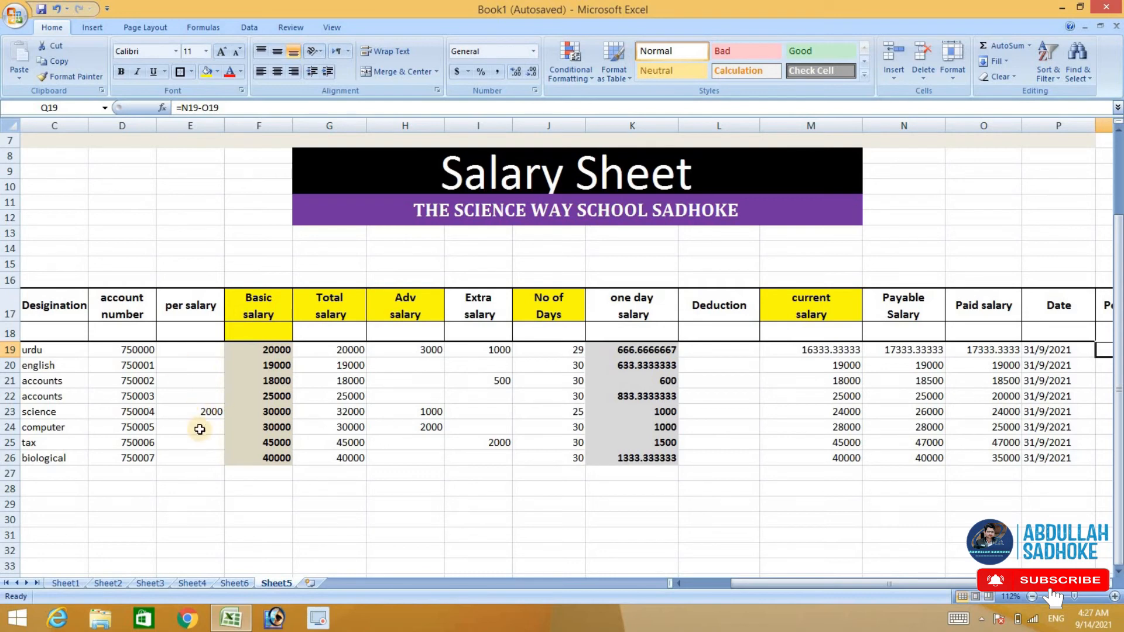
{"action": "left_click_drag", "start_coordinate": [741, 583], "coordinate": [821, 584]}
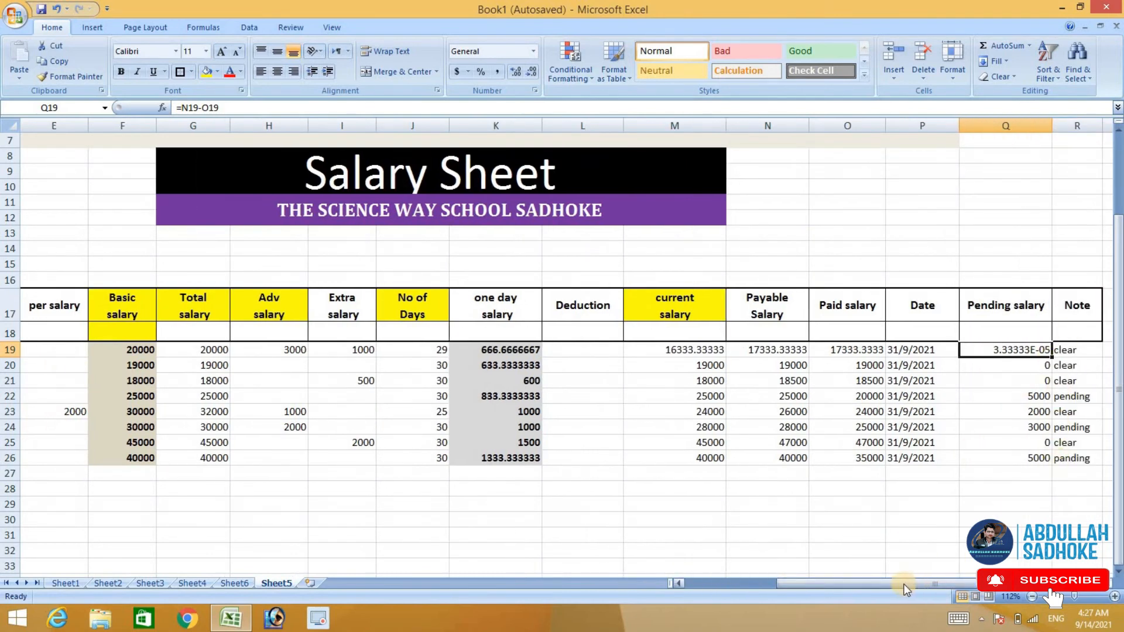
{"action": "left_click_drag", "start_coordinate": [903, 584], "coordinate": [832, 587]}
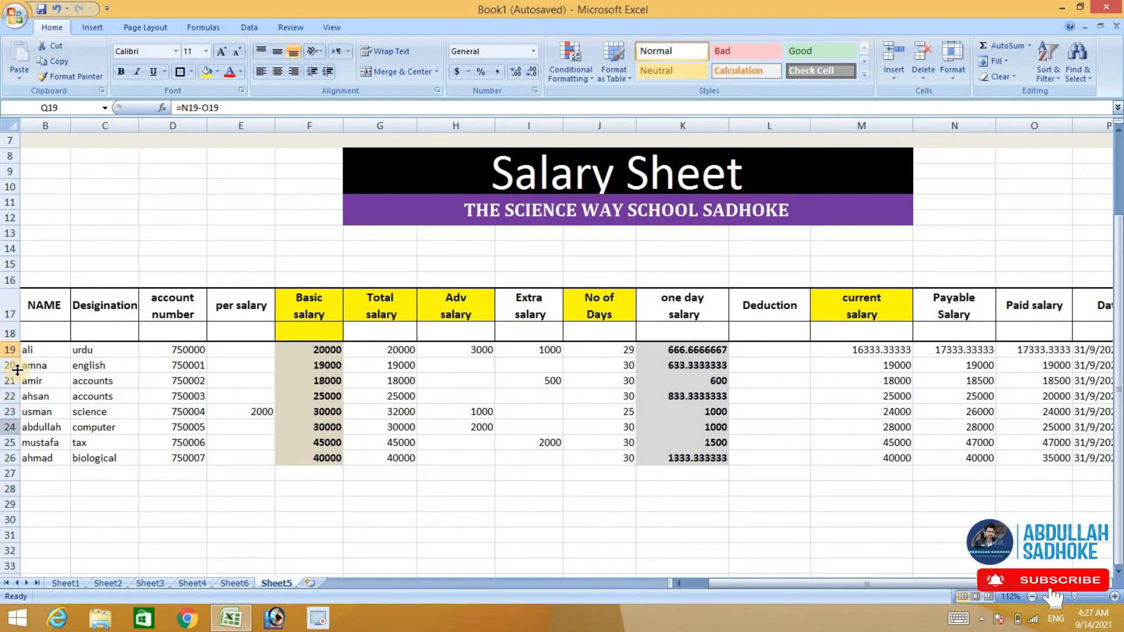
{"action": "left_click", "coordinate": [85, 489]}
{"action": "double_click", "coordinate": [28, 348]}
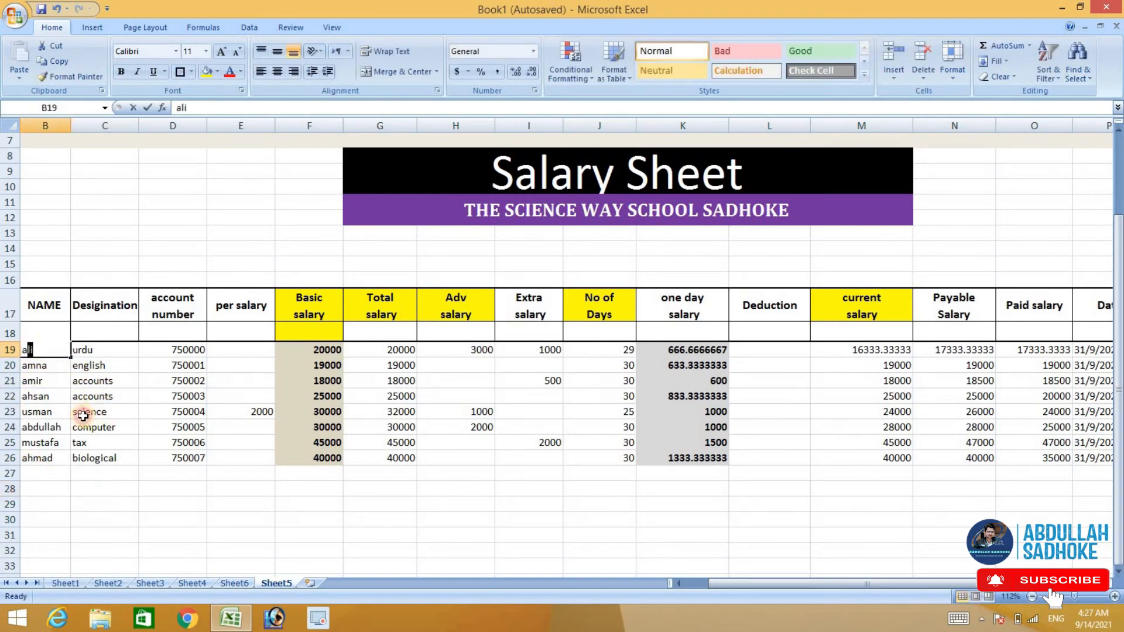
{"action": "left_click", "coordinate": [79, 490]}
{"action": "double_click", "coordinate": [60, 476]}
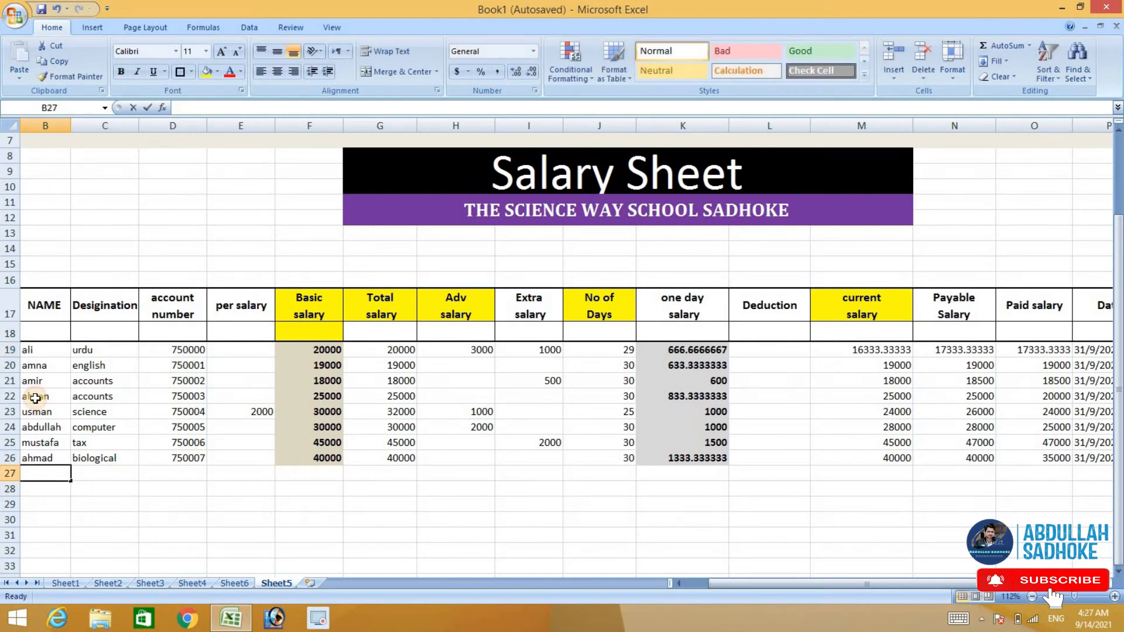
{"action": "left_click", "coordinate": [28, 348]}
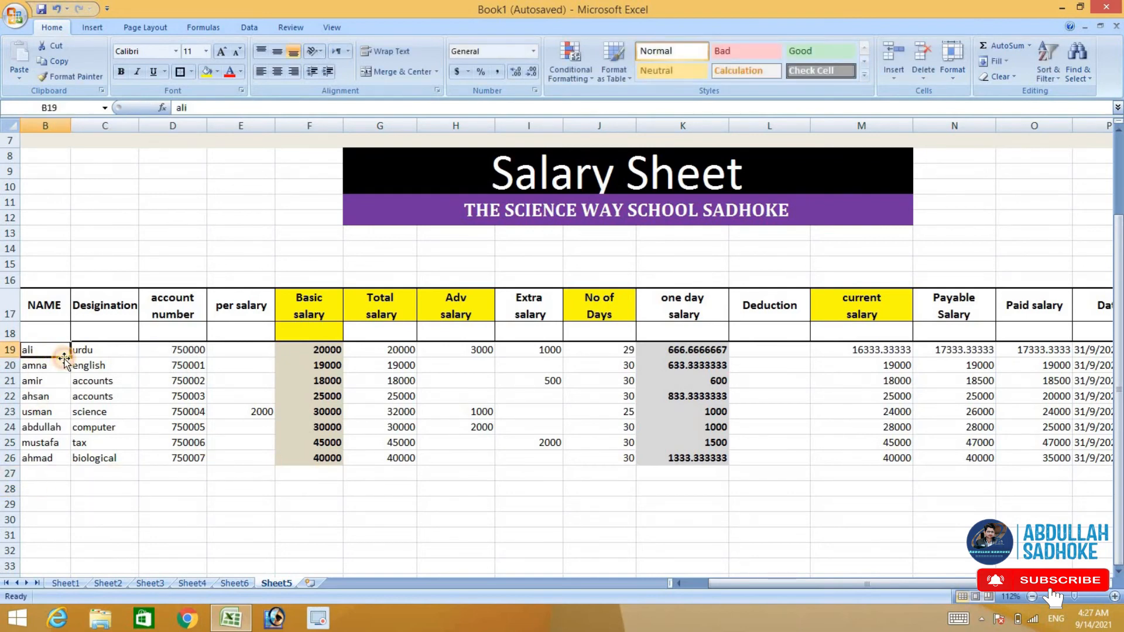
{"action": "left_click_drag", "start_coordinate": [147, 389], "coordinate": [676, 413]}
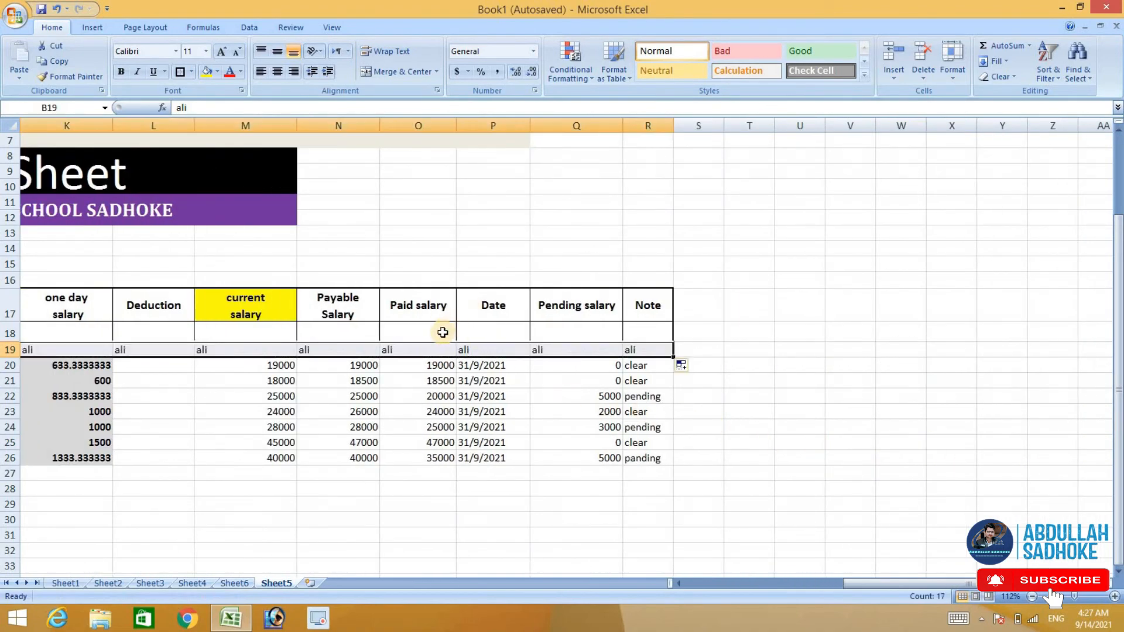
{"action": "key", "text": "ctrl+z"}
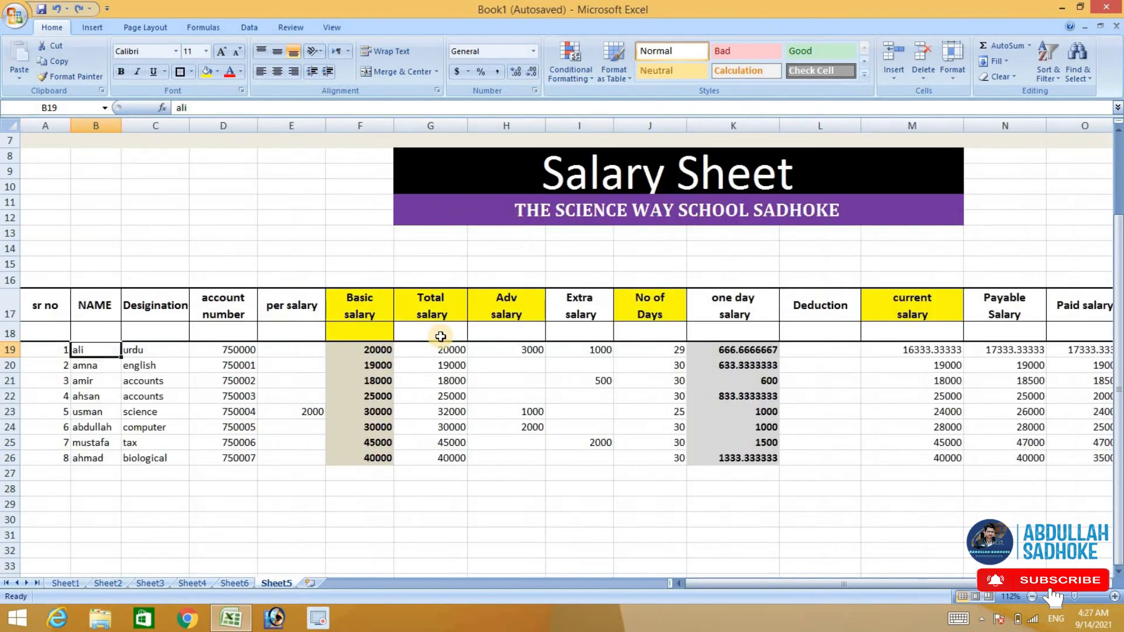
Step: Apply All Borders to the salary data range A19:R27
{"action": "left_click", "coordinate": [46, 473]}
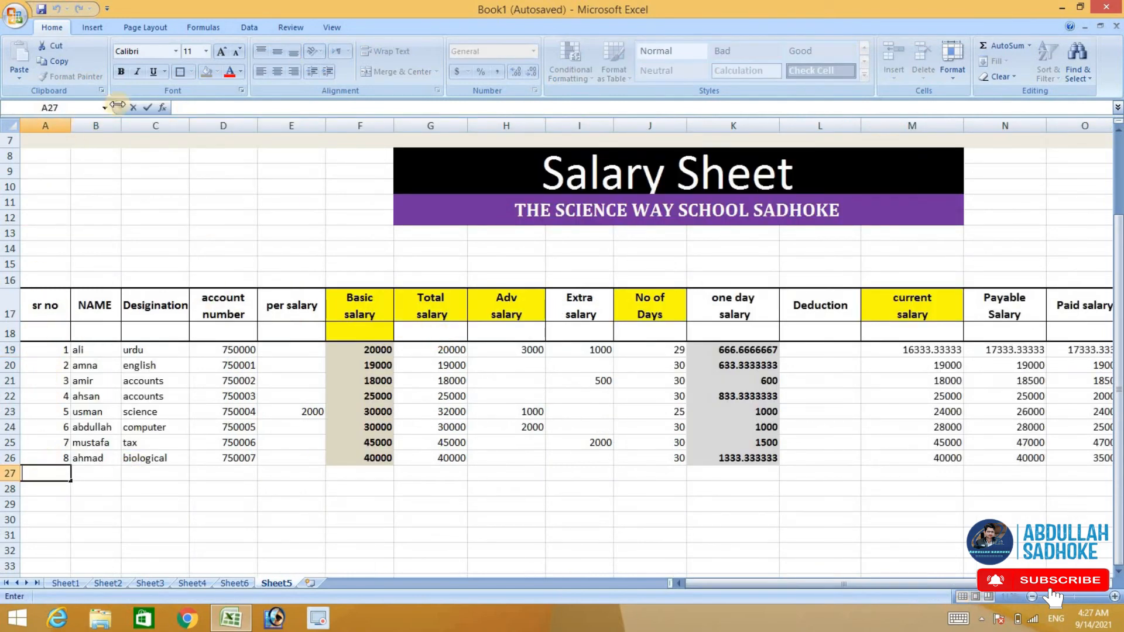
{"action": "left_click", "coordinate": [187, 366]}
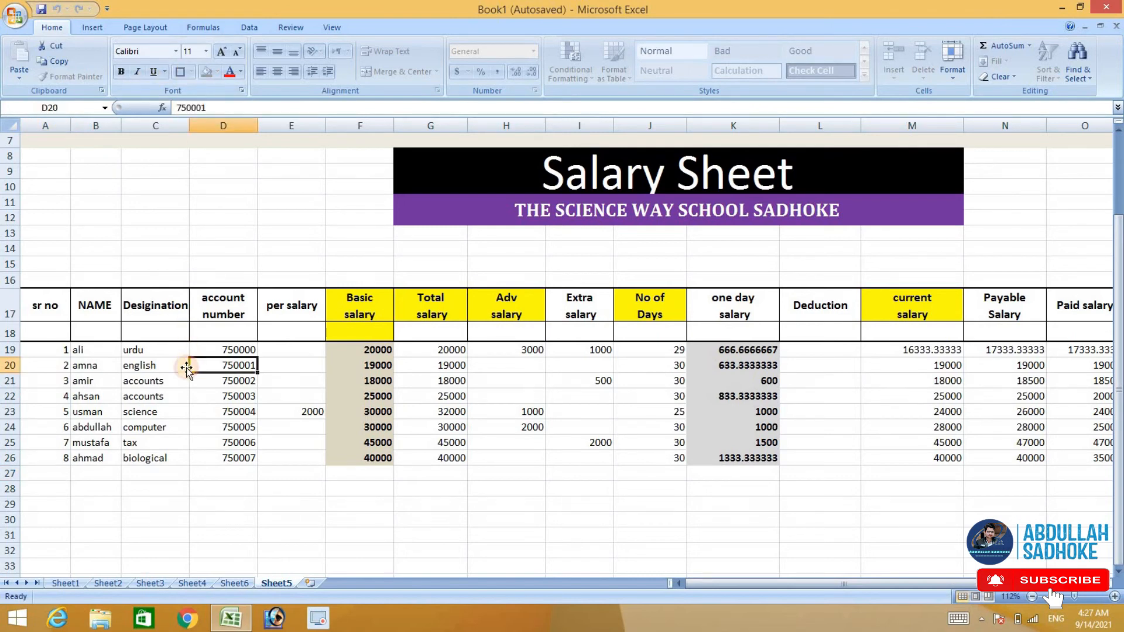
{"action": "left_click", "coordinate": [31, 350]}
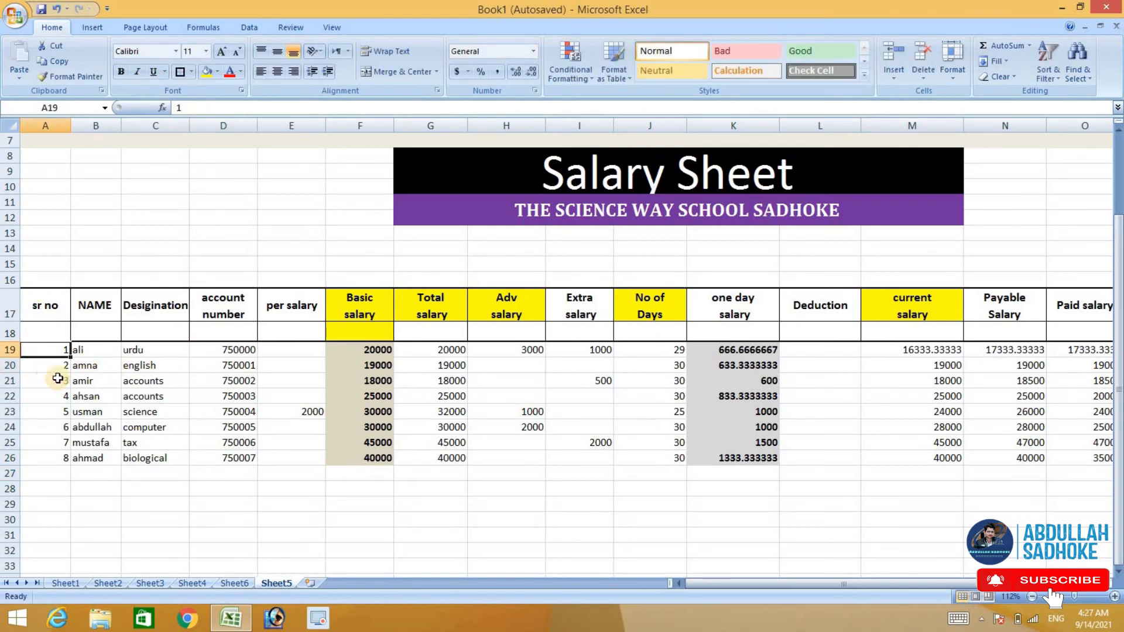
{"action": "left_click", "coordinate": [58, 504]}
{"action": "left_click_drag", "start_coordinate": [57, 469], "coordinate": [885, 351]}
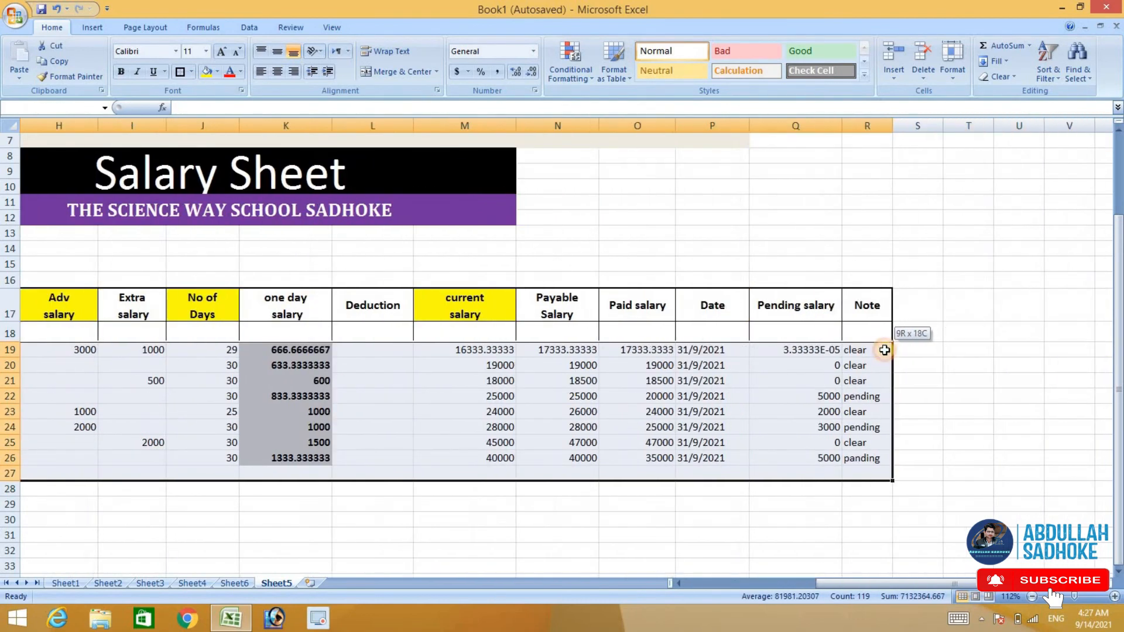
{"action": "left_click_drag", "start_coordinate": [620, 378], "coordinate": [620, 378]}
{"action": "left_click", "coordinate": [192, 72]}
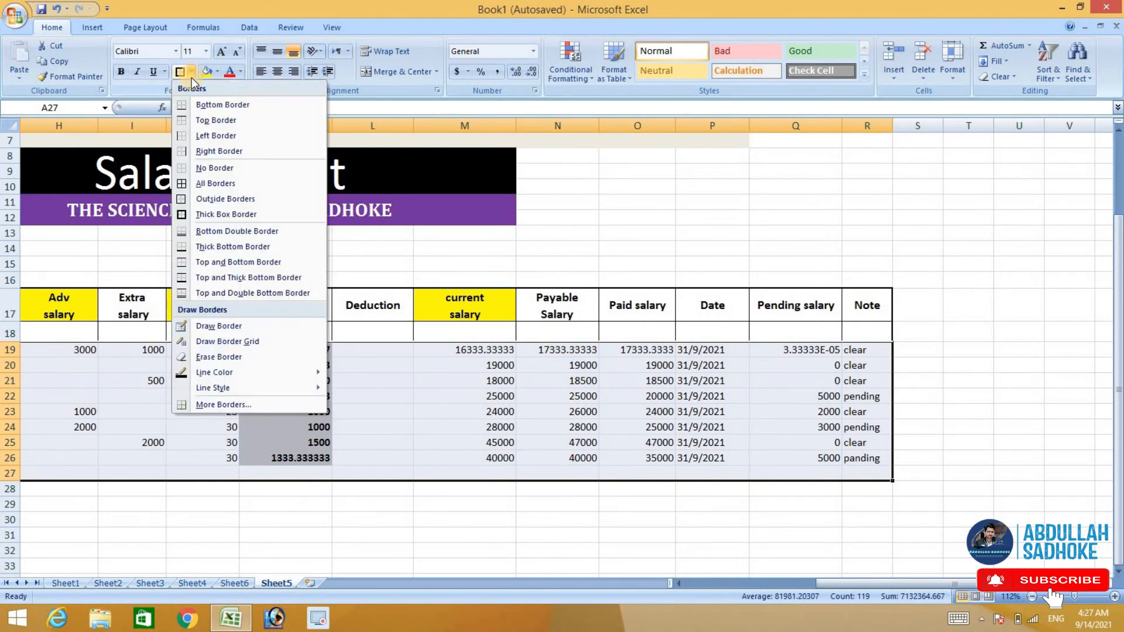
{"action": "left_click", "coordinate": [203, 184]}
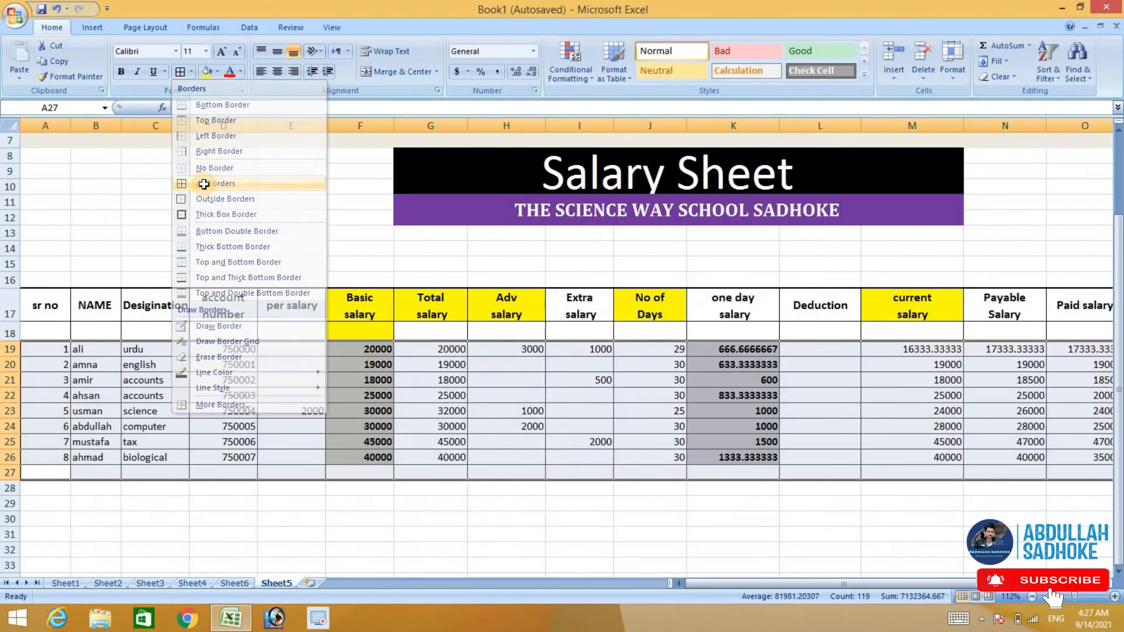
Step: Add a Thick Box Border around A19:R27 and make its contents bold
{"action": "left_click", "coordinate": [194, 74]}
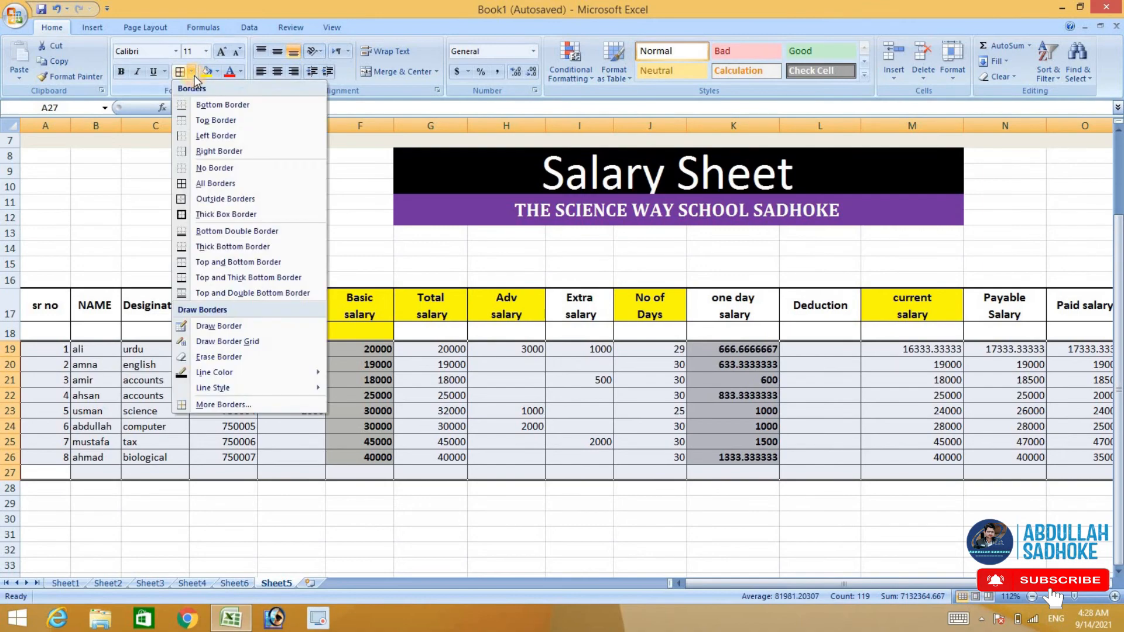
{"action": "left_click", "coordinate": [206, 216]}
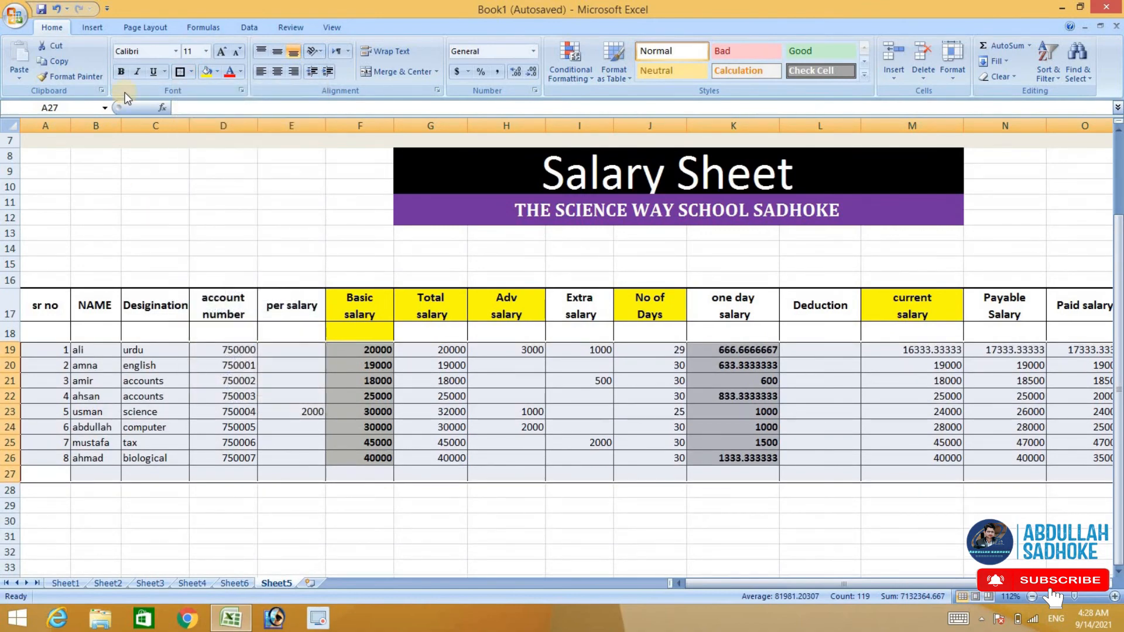
{"action": "left_click", "coordinate": [125, 74]}
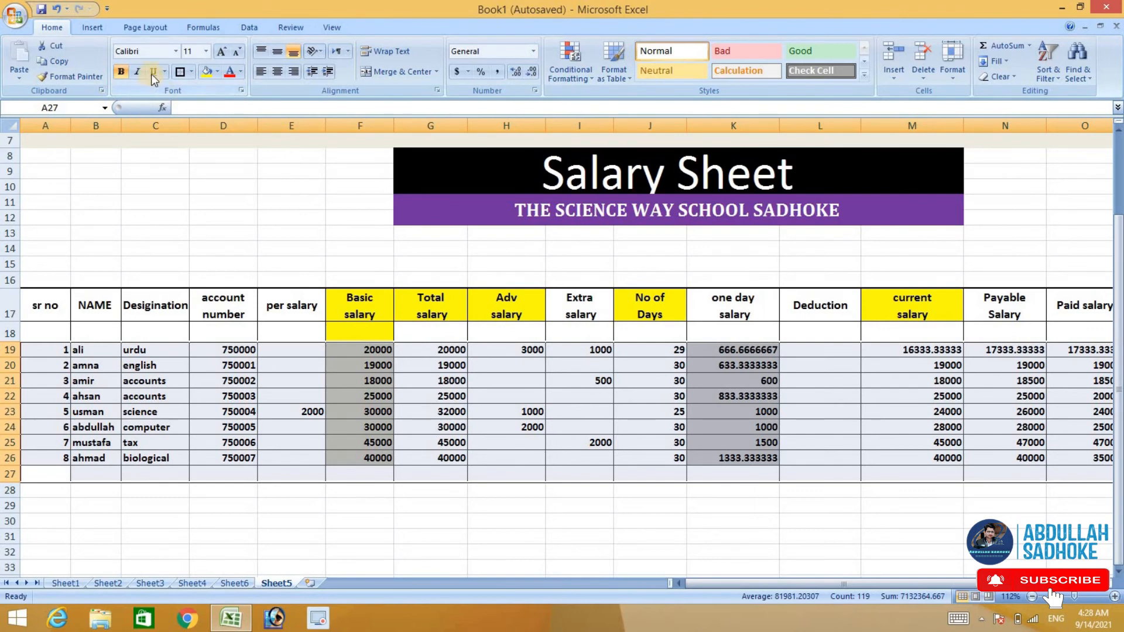
Step: Center the contents of A19:R27 both vertically and horizontally
{"action": "left_click", "coordinate": [279, 53]}
{"action": "left_click", "coordinate": [279, 70]}
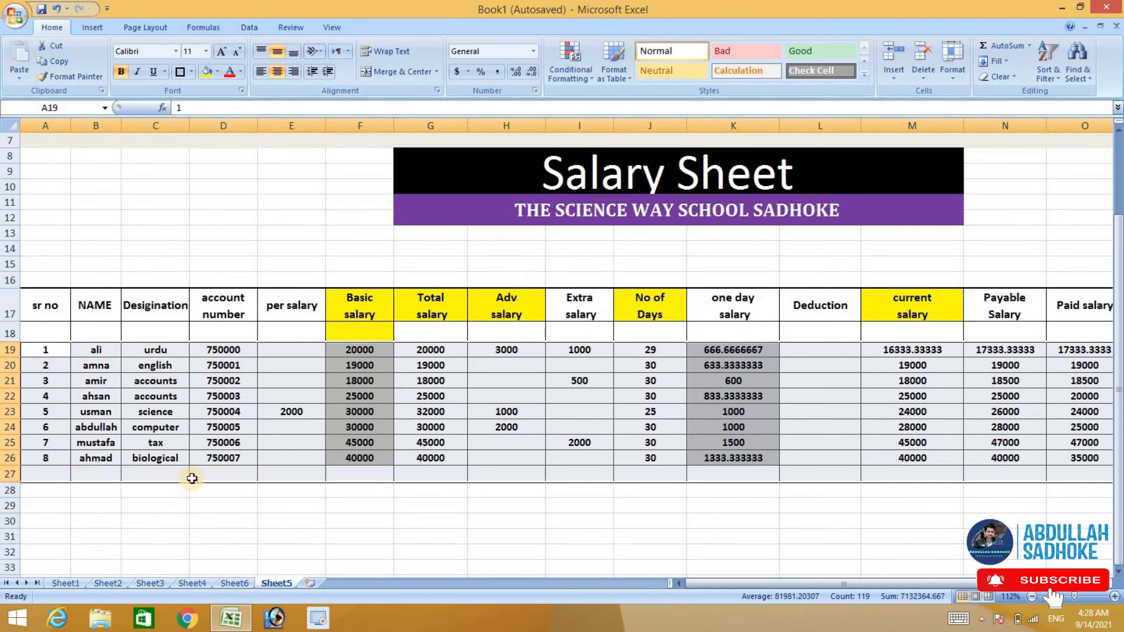
{"action": "double_click", "coordinate": [212, 478]}
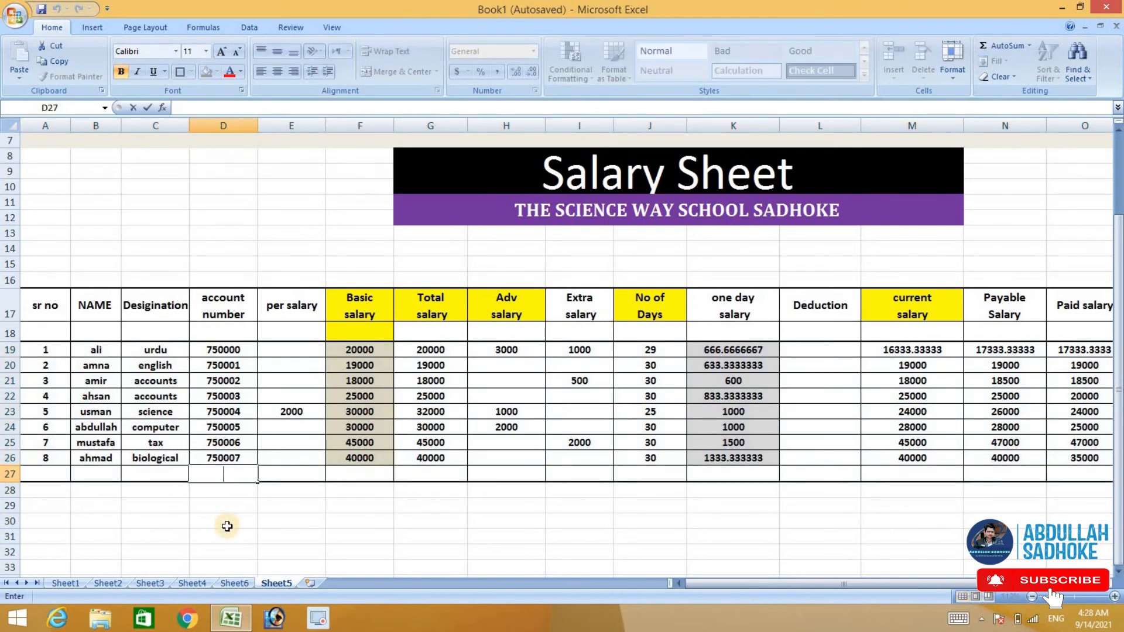
{"action": "type", "text": "=sum"}
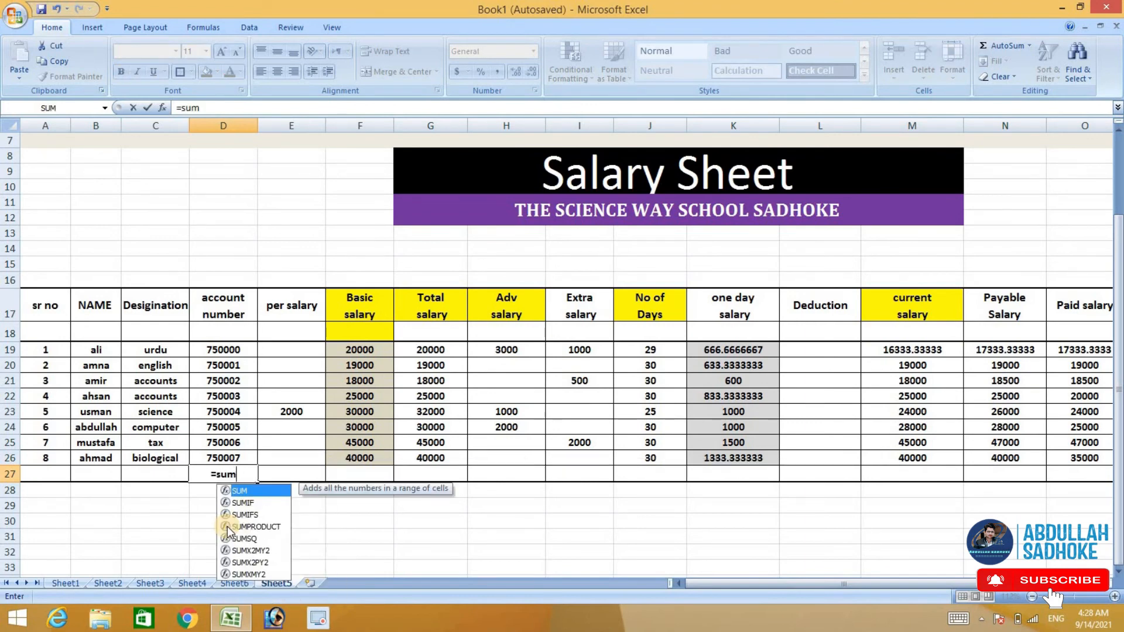
{"action": "type", "text": "("}
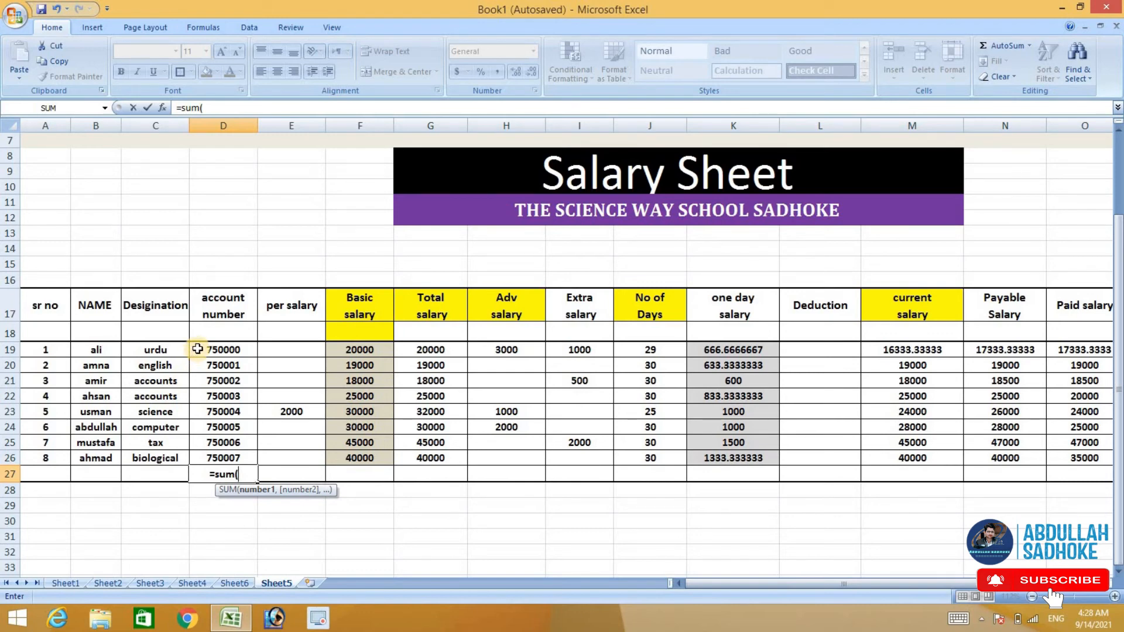
{"action": "left_click", "coordinate": [287, 474]}
{"action": "left_click", "coordinate": [282, 549]}
{"action": "left_click_drag", "start_coordinate": [243, 474], "coordinate": [189, 475]}
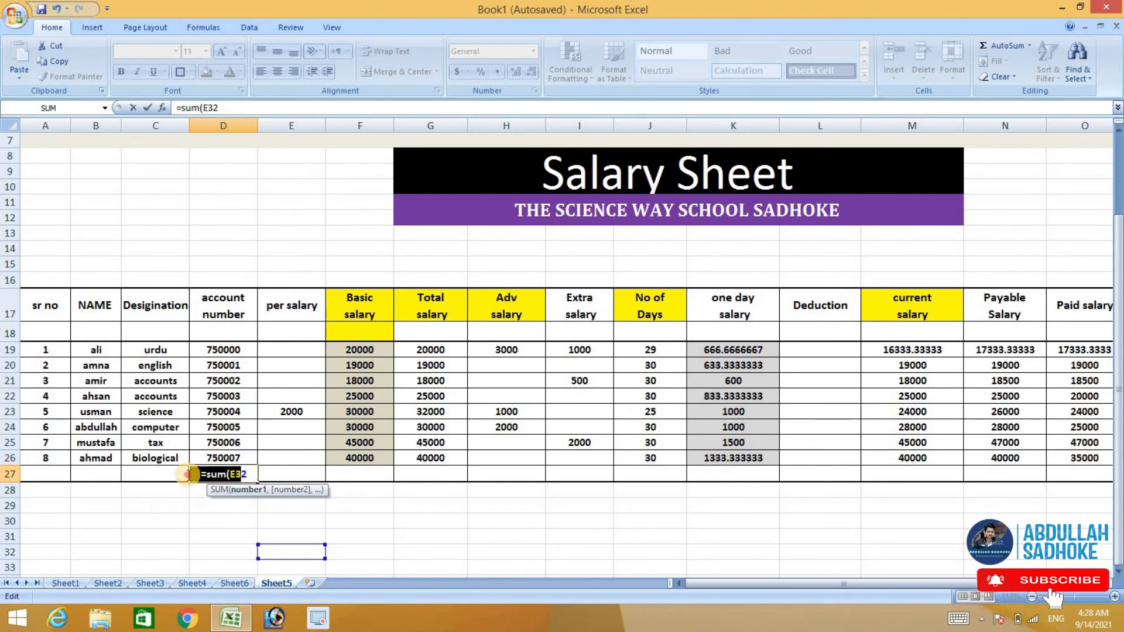
{"action": "key", "text": "BackSpace"}
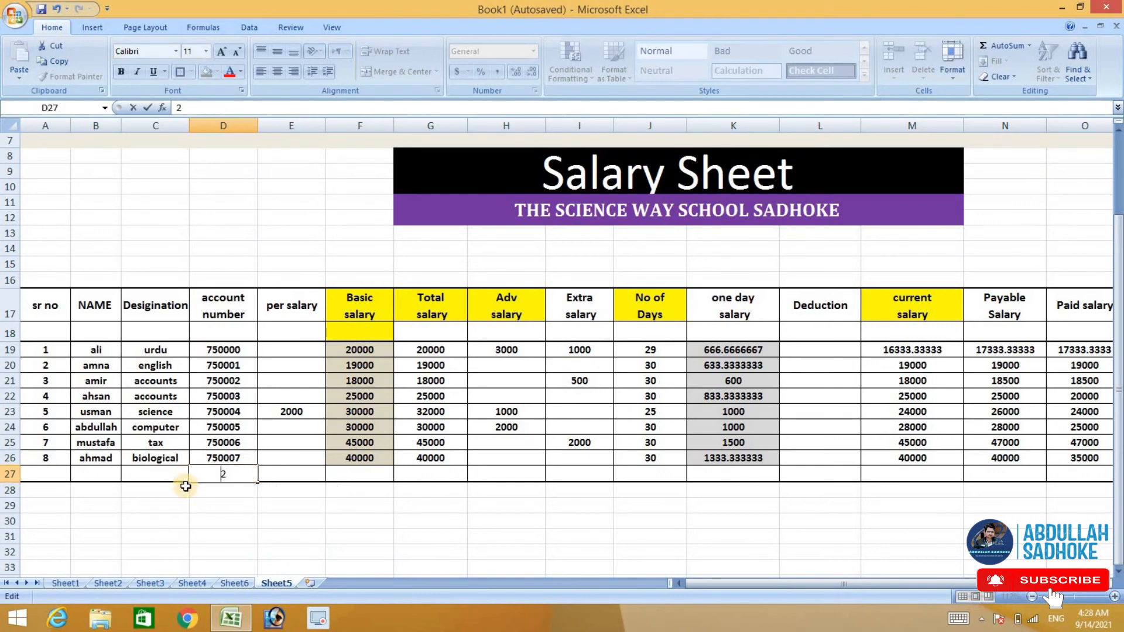
{"action": "double_click", "coordinate": [222, 478]}
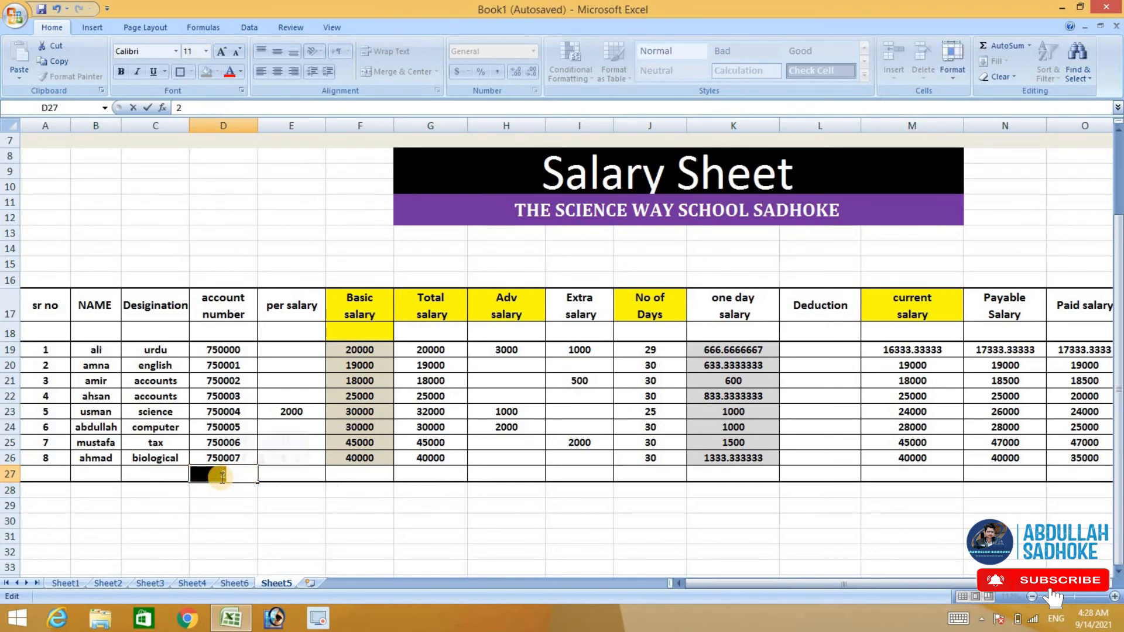
{"action": "key", "text": "BackSpace"}
Step: Total the per salary column in E27 with the formula =SUM(E19:E26)
{"action": "left_click", "coordinate": [294, 475]}
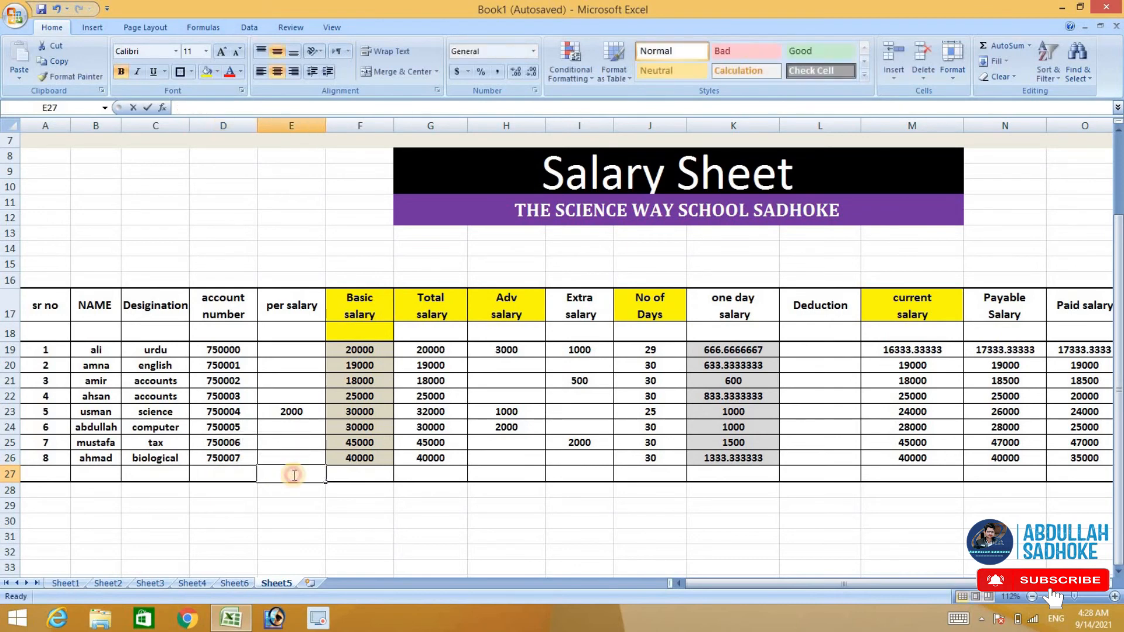
{"action": "type", "text": "=s"}
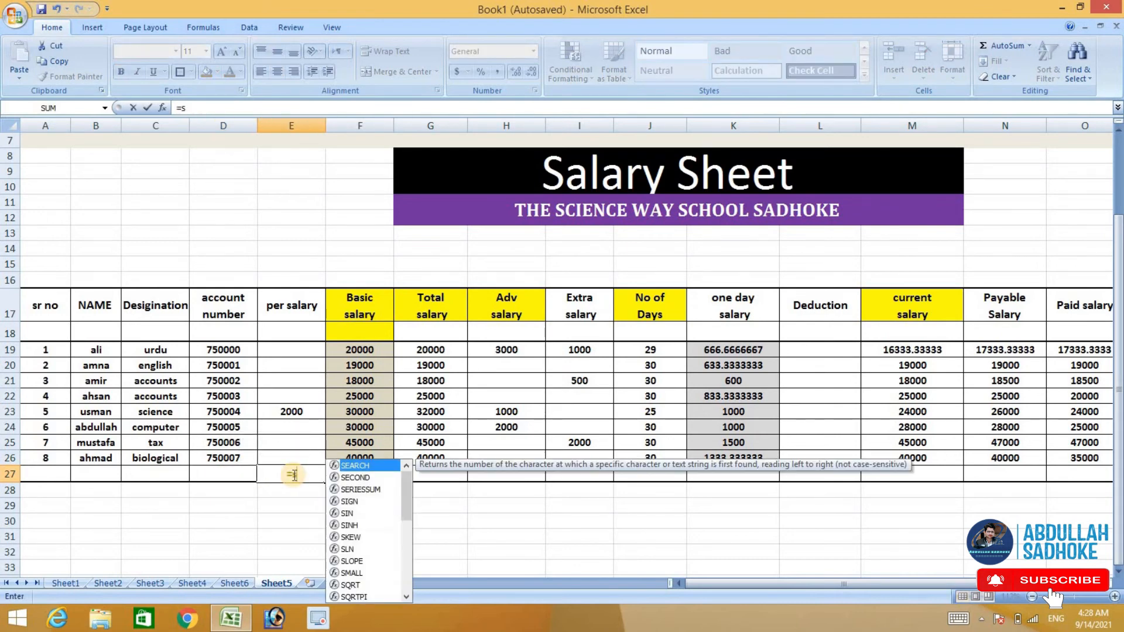
{"action": "type", "text": "um("}
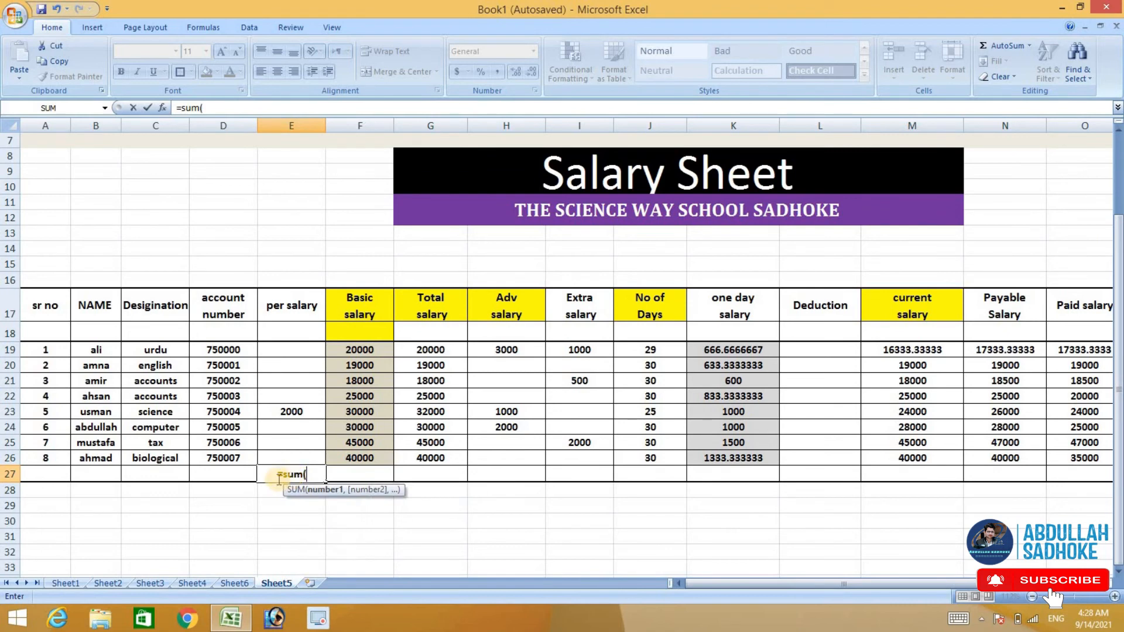
{"action": "left_click_drag", "start_coordinate": [278, 352], "coordinate": [278, 463]}
{"action": "type", "text": ")"}
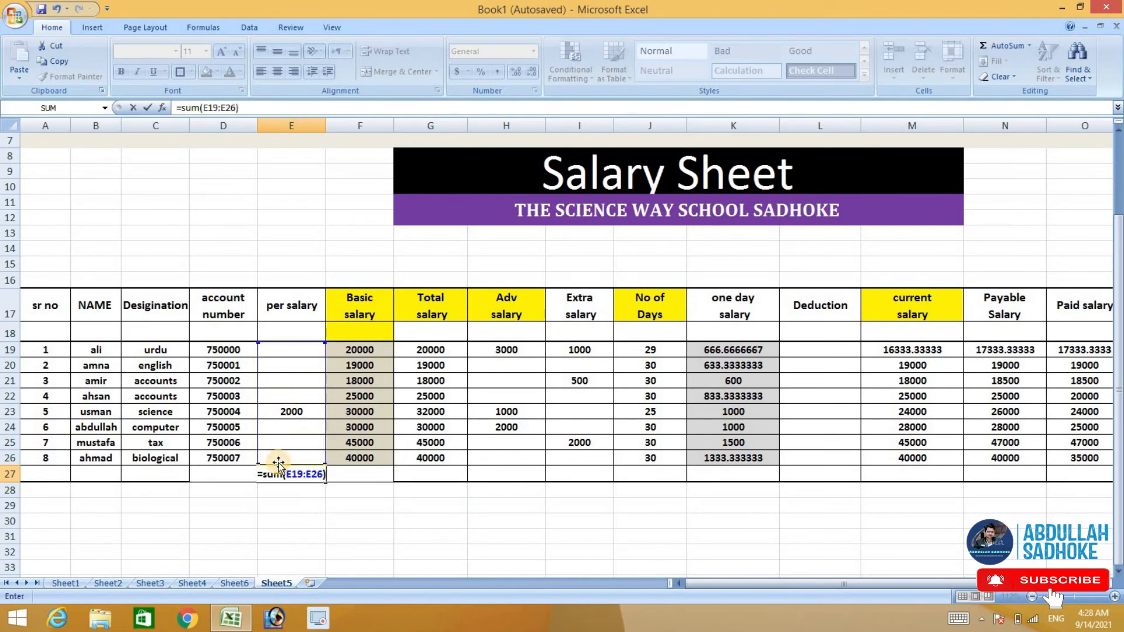
{"action": "key", "text": "Return"}
Step: Fill the E27 total formula across row 27 to column R and clear the totals in L27, P27 and R27
{"action": "left_click", "coordinate": [301, 477]}
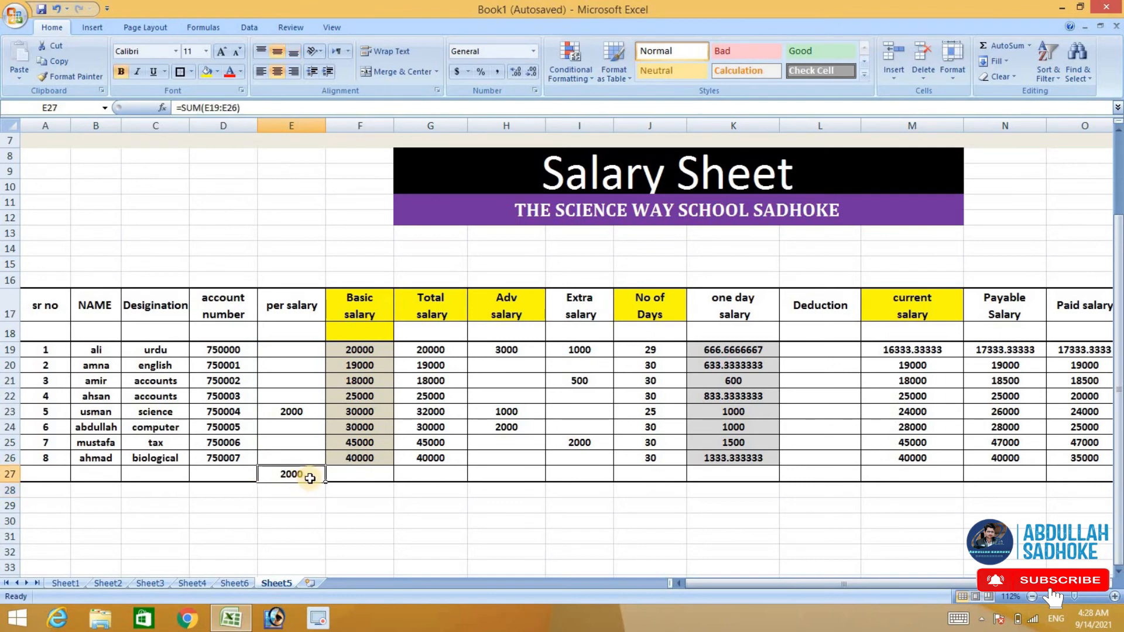
{"action": "left_click_drag", "start_coordinate": [324, 482], "coordinate": [1103, 479]}
{"action": "left_click", "coordinate": [600, 480]}
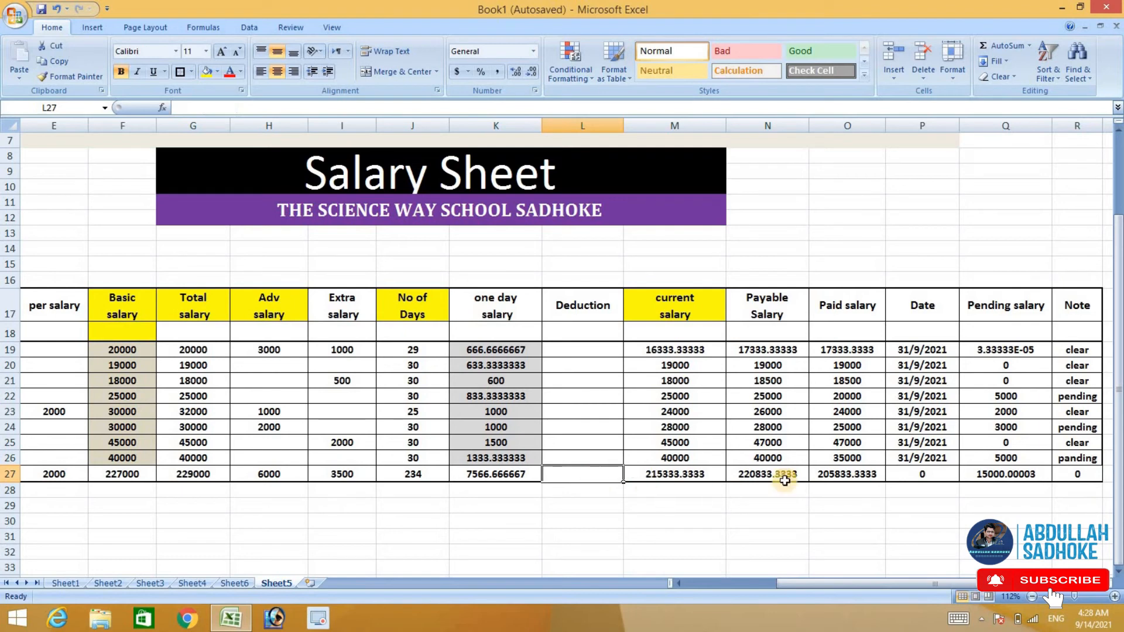
{"action": "left_click", "coordinate": [893, 475]}
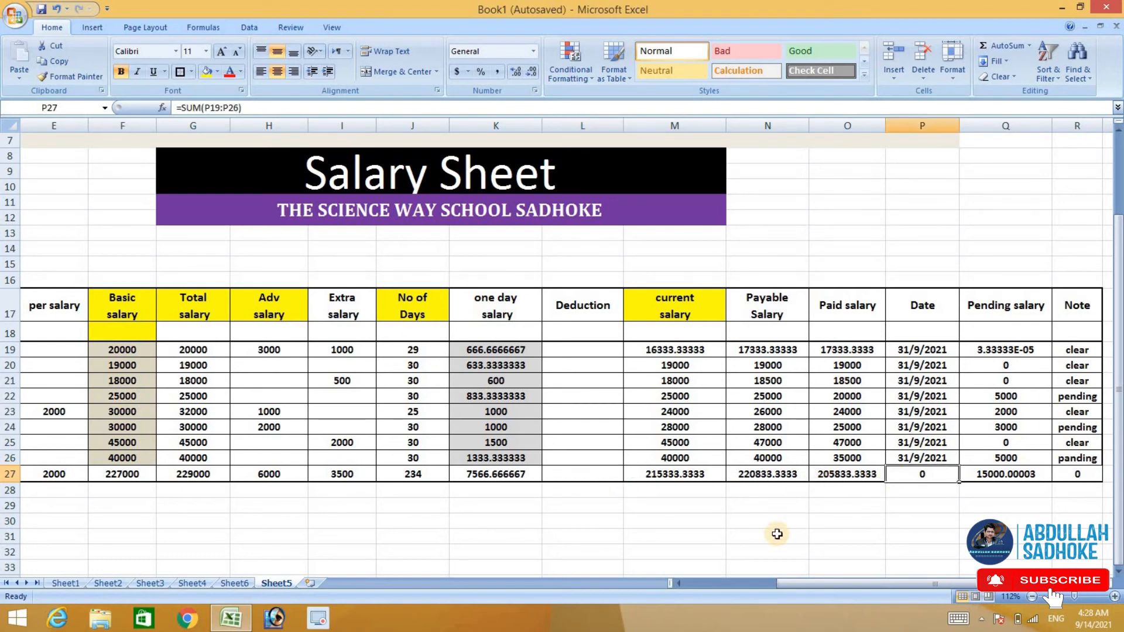
{"action": "left_click", "coordinate": [1078, 474]}
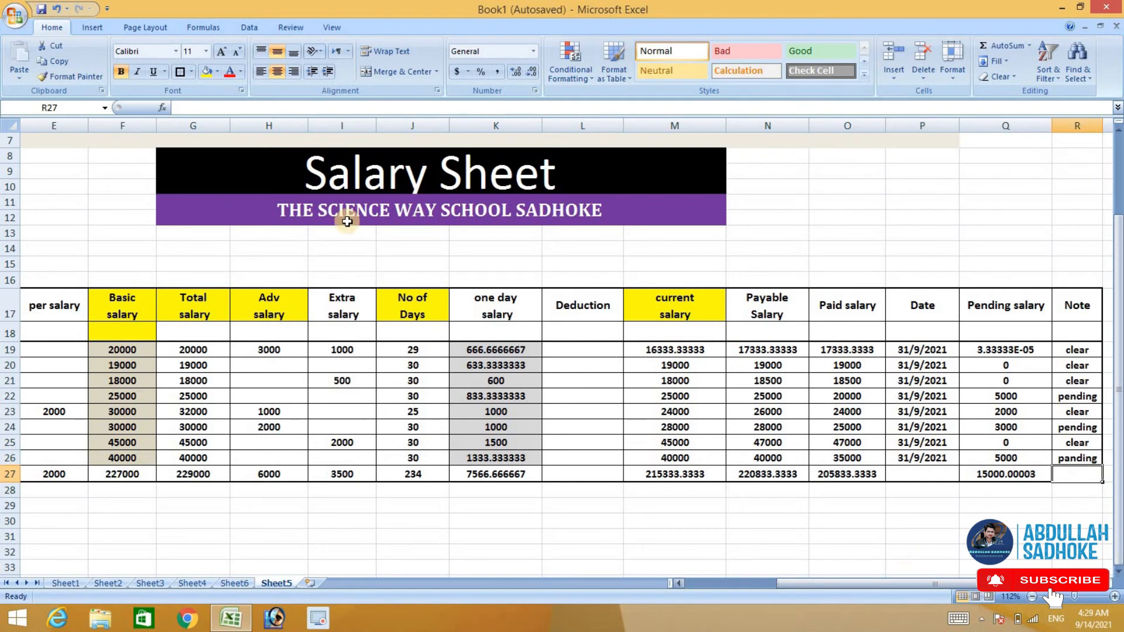
Step: Merge and center G13:M15 beneath the school name banner
{"action": "left_click_drag", "start_coordinate": [313, 230], "coordinate": [525, 261]}
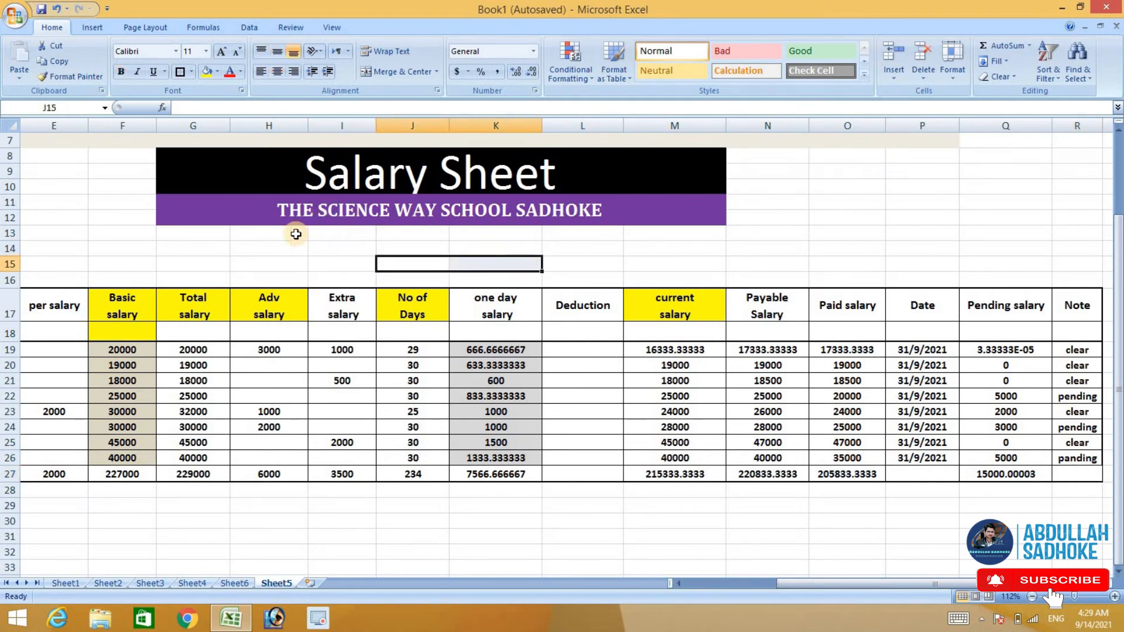
{"action": "left_click_drag", "start_coordinate": [166, 242], "coordinate": [659, 267]}
{"action": "left_click", "coordinate": [396, 71]}
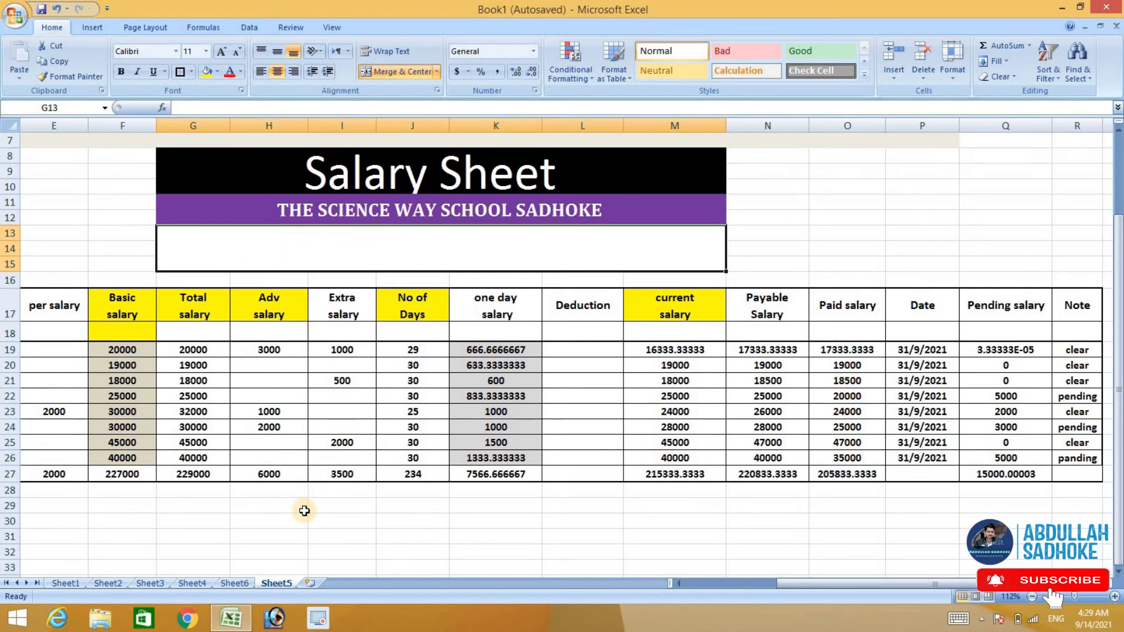
Step: Enter the subtitle "ACCADMIC STAFF SALARY SEPTEMBER 2021" in the merged cell below the school name
{"action": "double_click", "coordinate": [428, 242]}
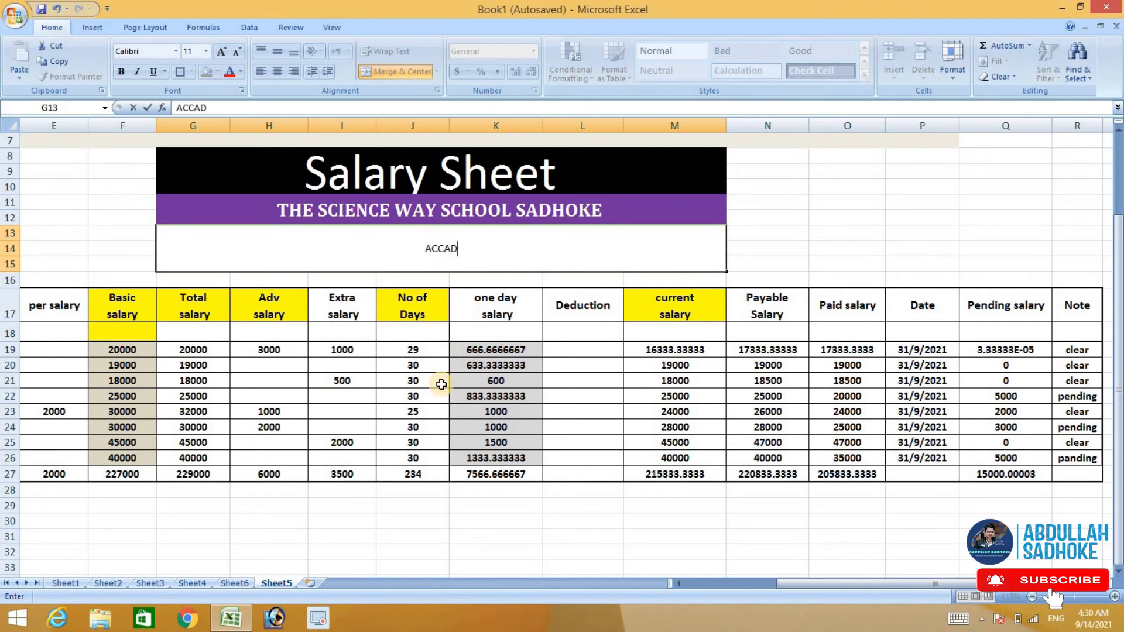
{"action": "type", "text": "ACCADMIC STAFF "}
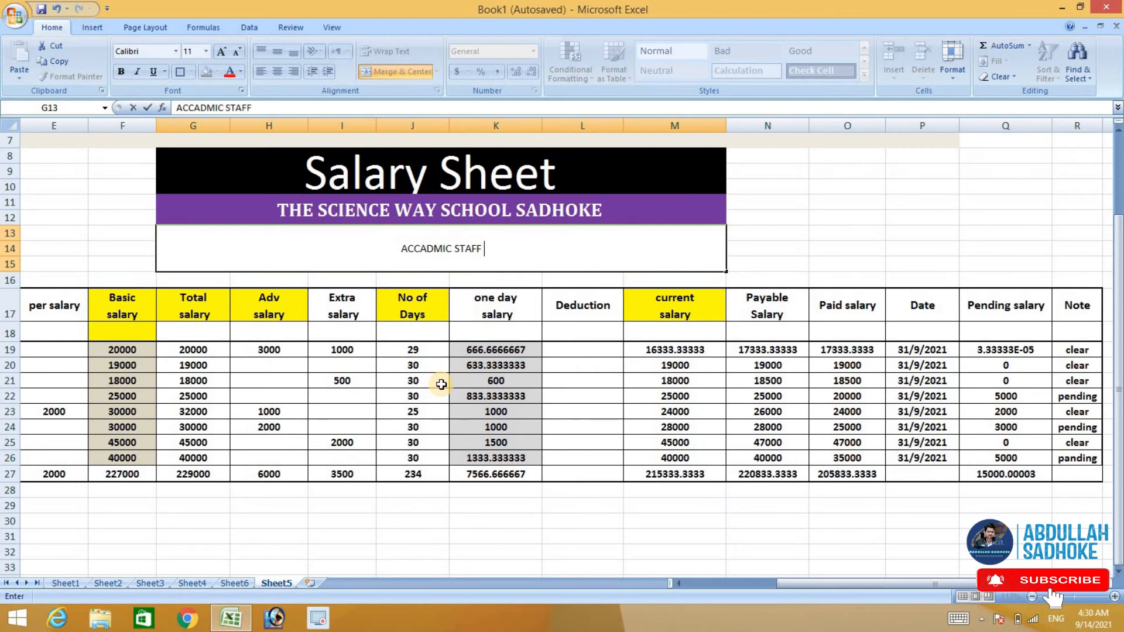
{"action": "type", "text": "SALARY"}
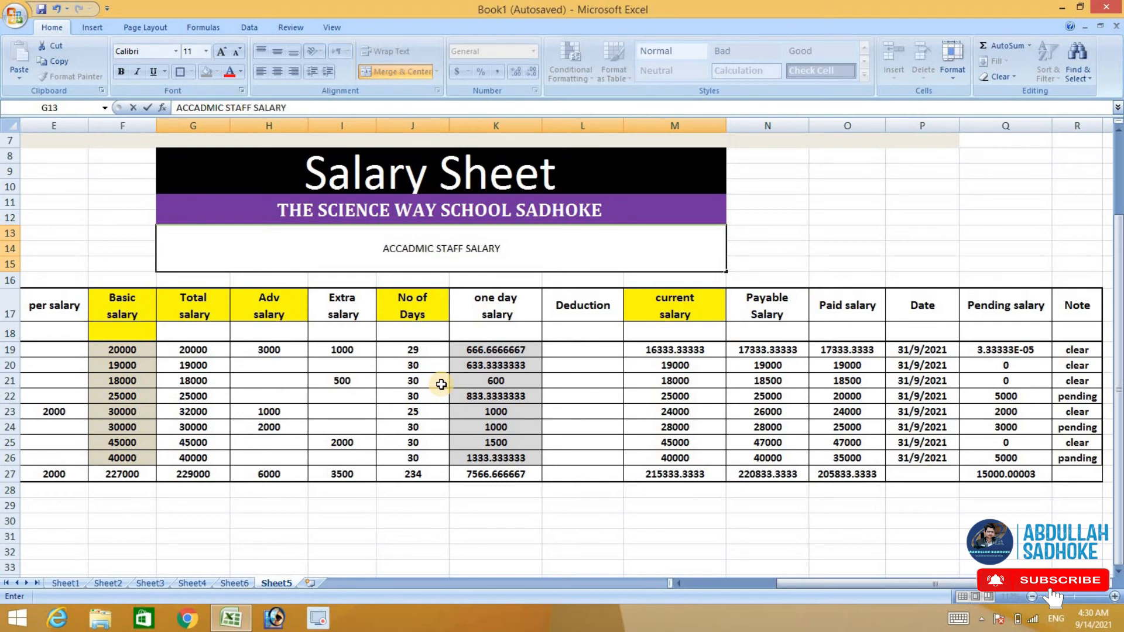
{"action": "type", "text": " SEPTEM"}
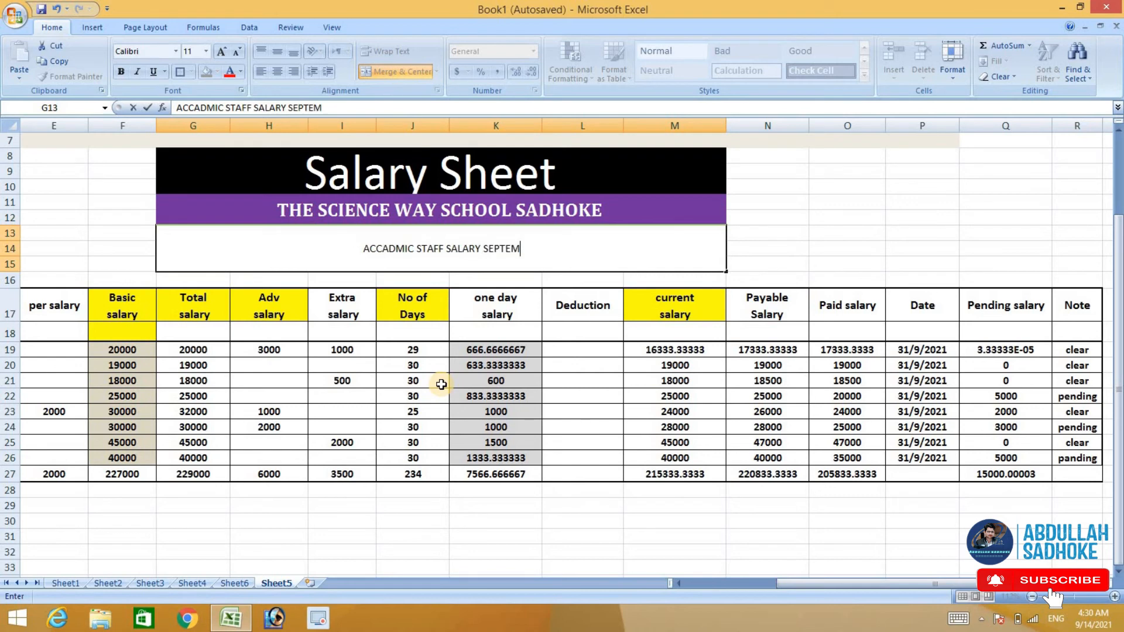
{"action": "type", "text": "BER"}
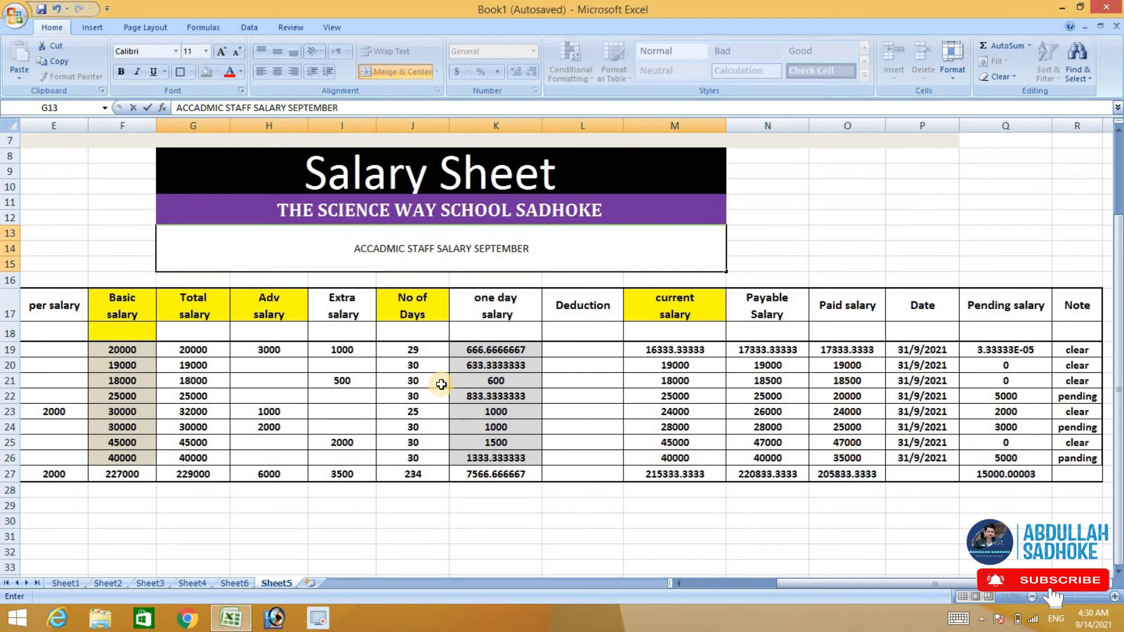
{"action": "type", "text": " 2021"}
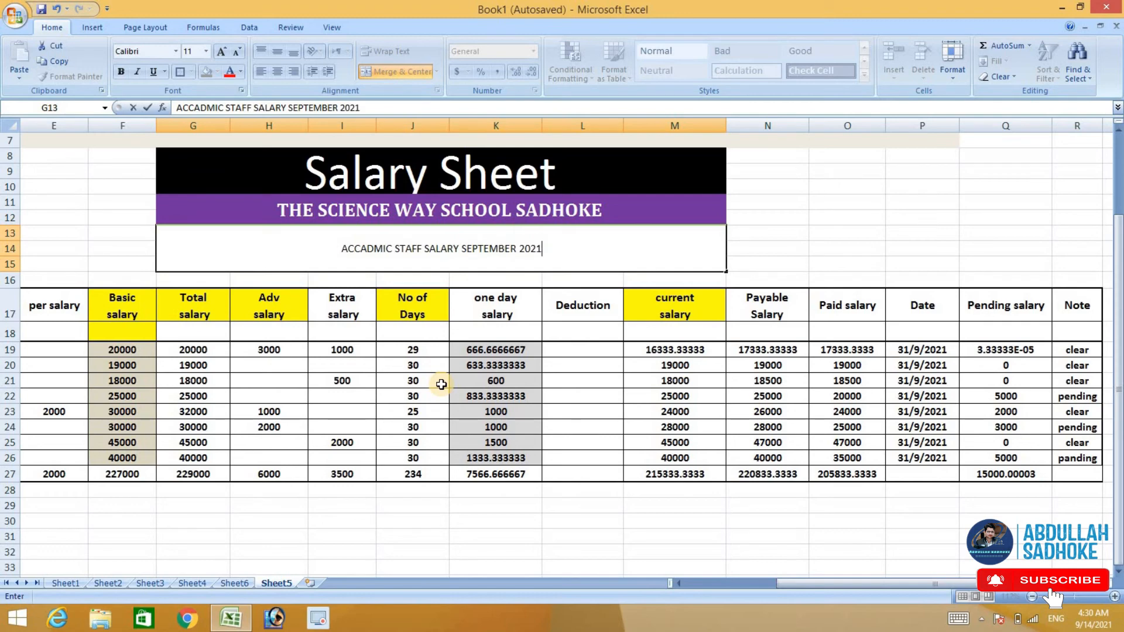
Step: Merge and center E28:G30 and H28:I30 as two separate blocks below the totals row
{"action": "scroll", "coordinate": [482, 268], "scroll_direction": "down", "scroll_amount": 1}
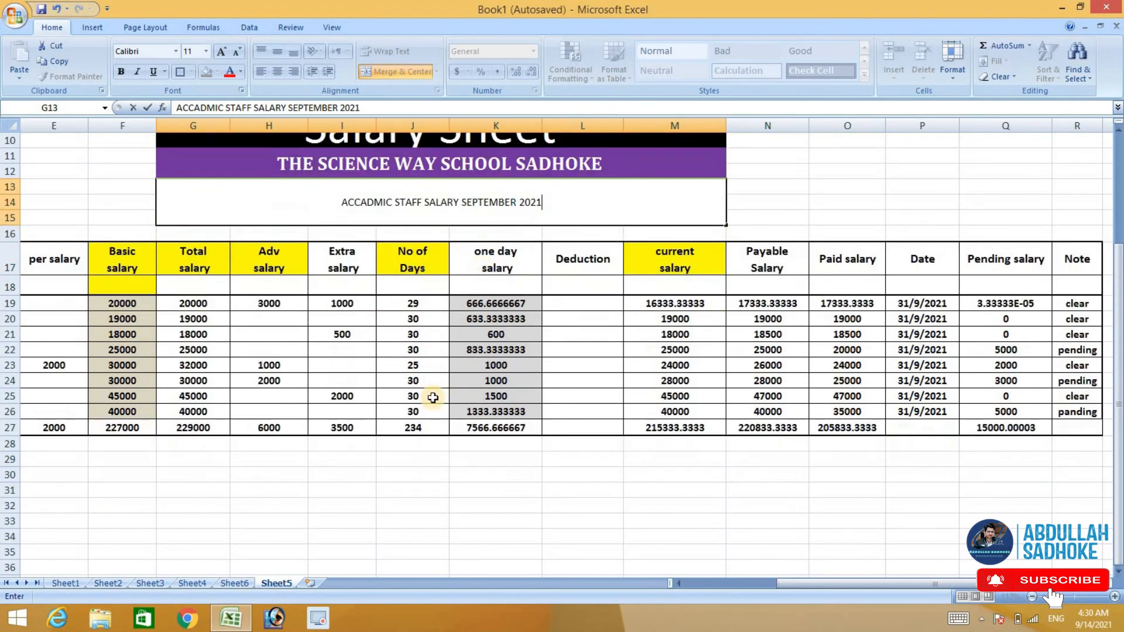
{"action": "left_click_drag", "start_coordinate": [37, 443], "coordinate": [174, 472]}
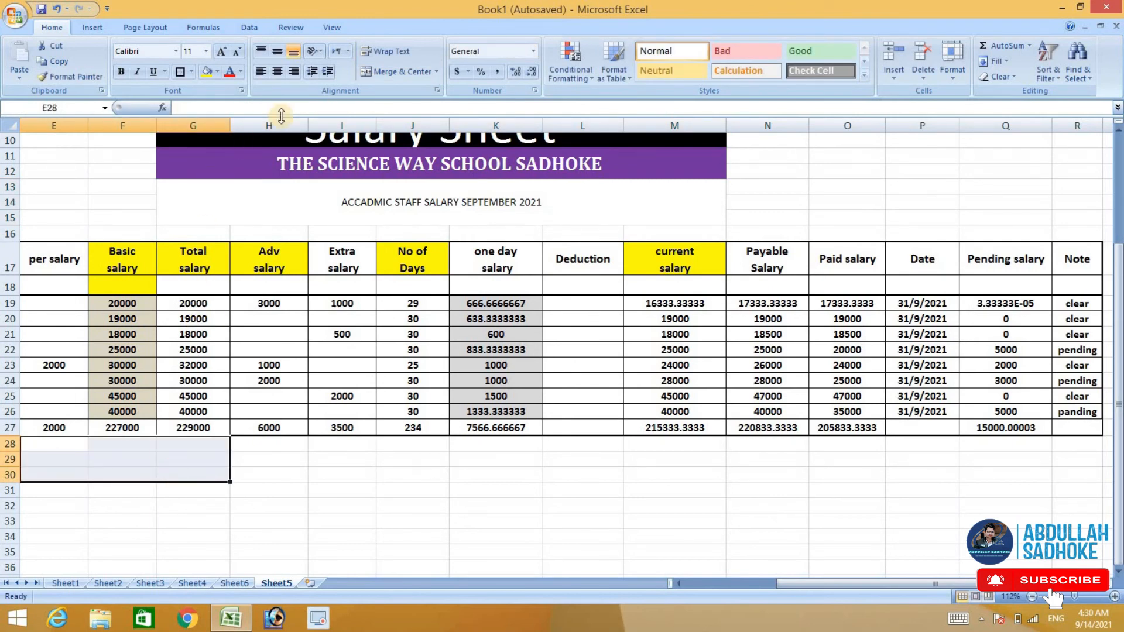
{"action": "left_click", "coordinate": [393, 69]}
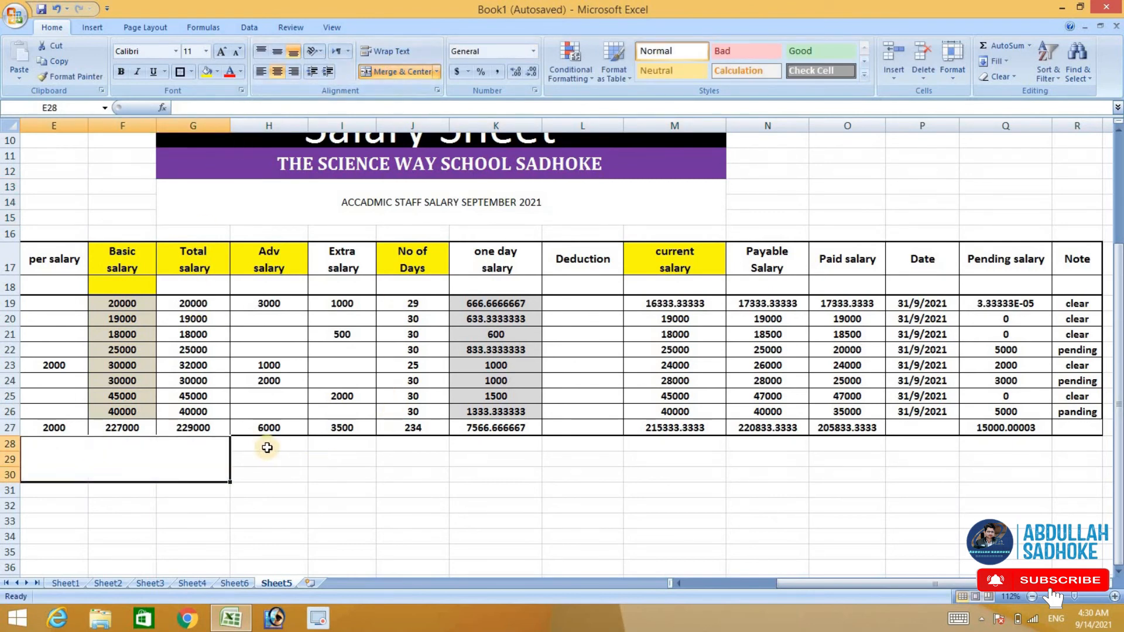
{"action": "left_click_drag", "start_coordinate": [230, 441], "coordinate": [273, 470]}
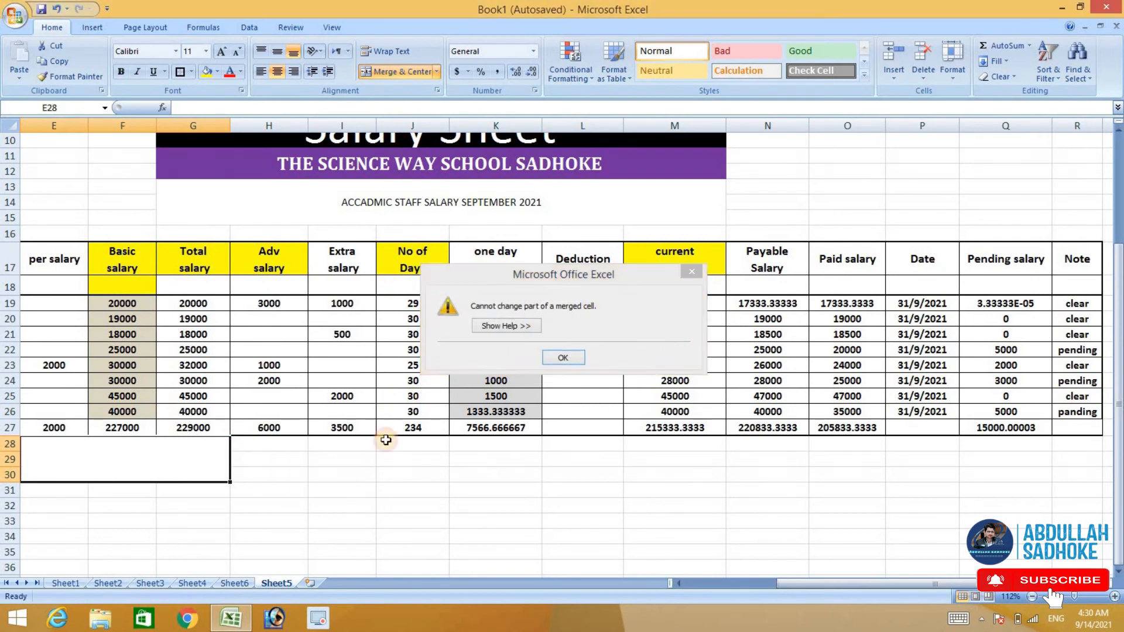
{"action": "left_click", "coordinate": [693, 272]}
{"action": "left_click", "coordinate": [246, 453]}
{"action": "left_click_drag", "start_coordinate": [247, 453], "coordinate": [360, 472]}
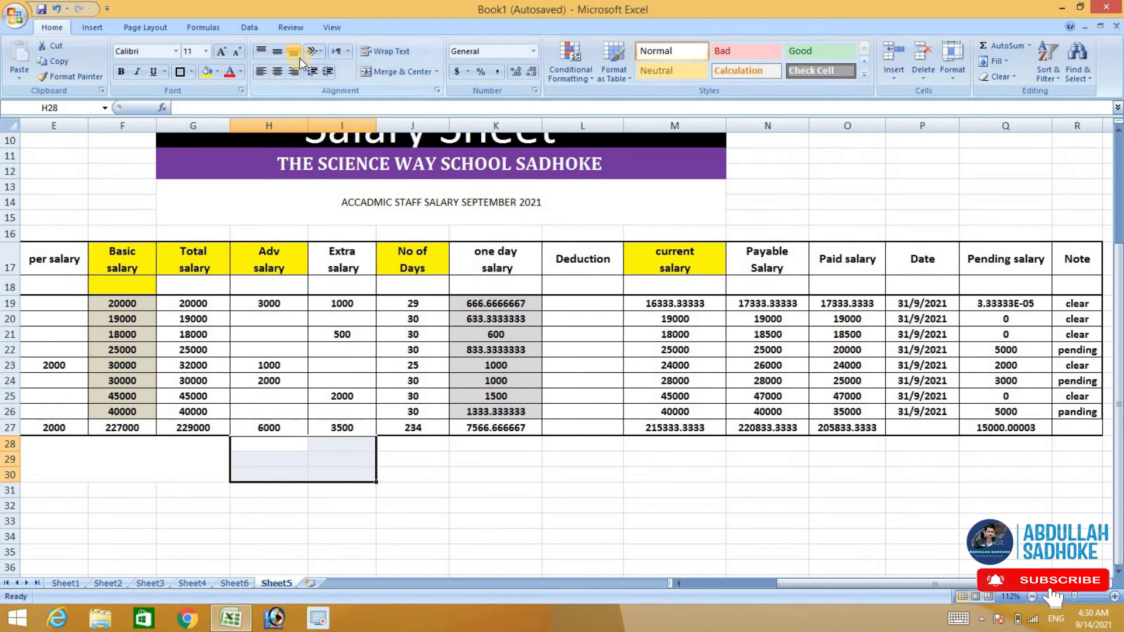
{"action": "left_click", "coordinate": [397, 73]}
Step: Merge and center J28:L30 and M28:N30 as two separate blocks below the totals row
{"action": "left_click_drag", "start_coordinate": [383, 441], "coordinate": [554, 476]}
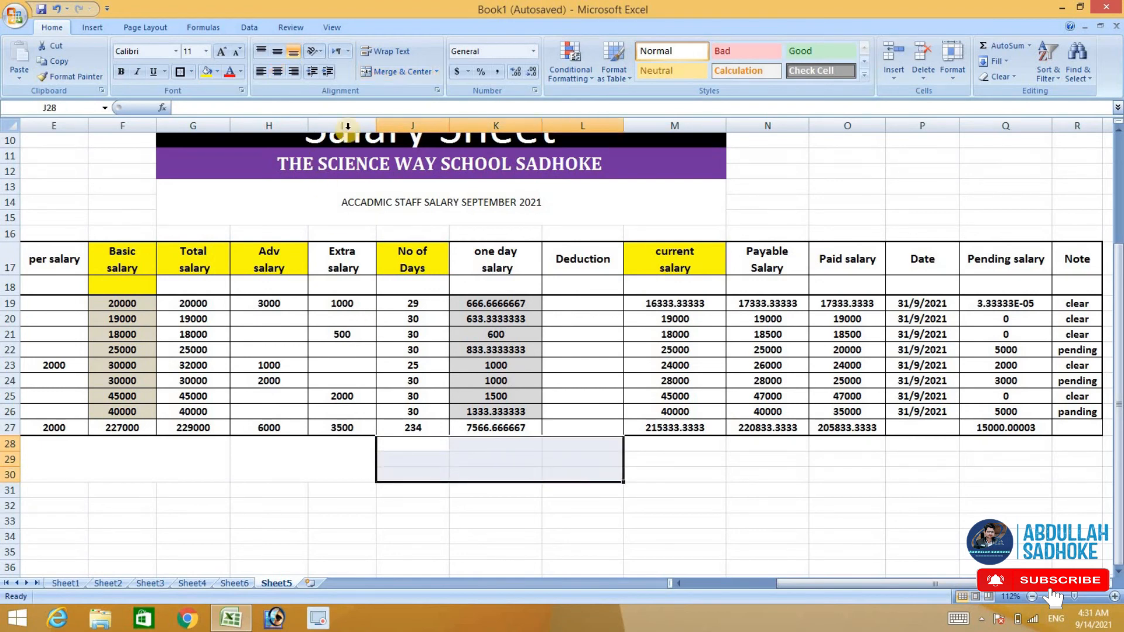
{"action": "left_click", "coordinate": [426, 71]}
{"action": "left_click_drag", "start_coordinate": [627, 442], "coordinate": [742, 472]}
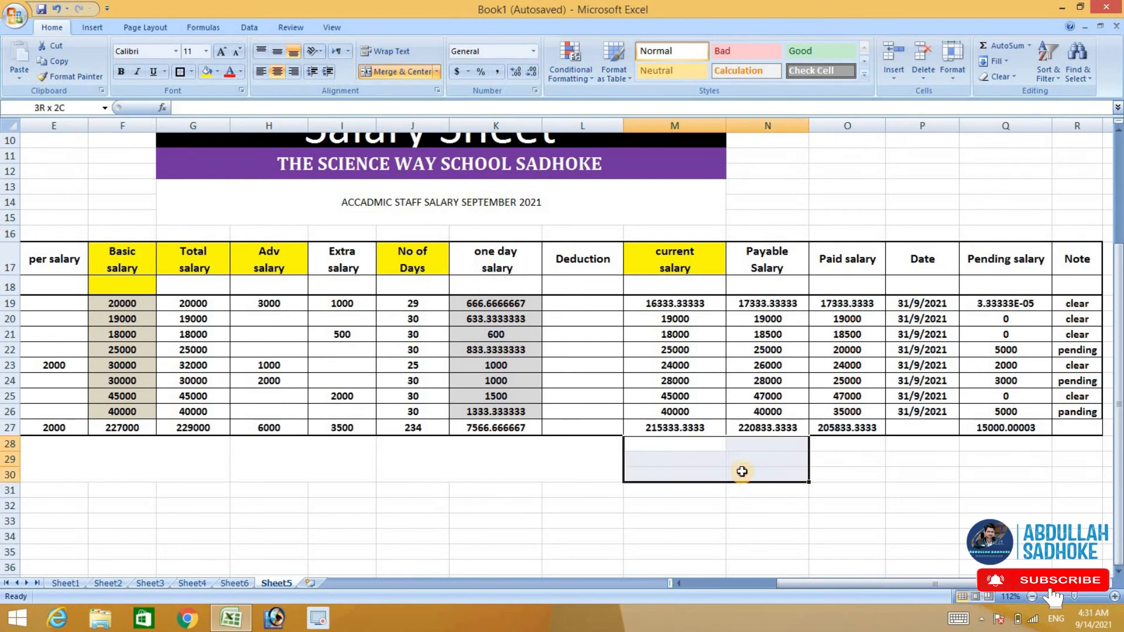
{"action": "left_click", "coordinate": [425, 72]}
Step: Merge and center O28:P30 and Q28:R30 as two separate blocks below the totals row
{"action": "left_click_drag", "start_coordinate": [810, 444], "coordinate": [925, 471]}
{"action": "left_click", "coordinate": [692, 272]}
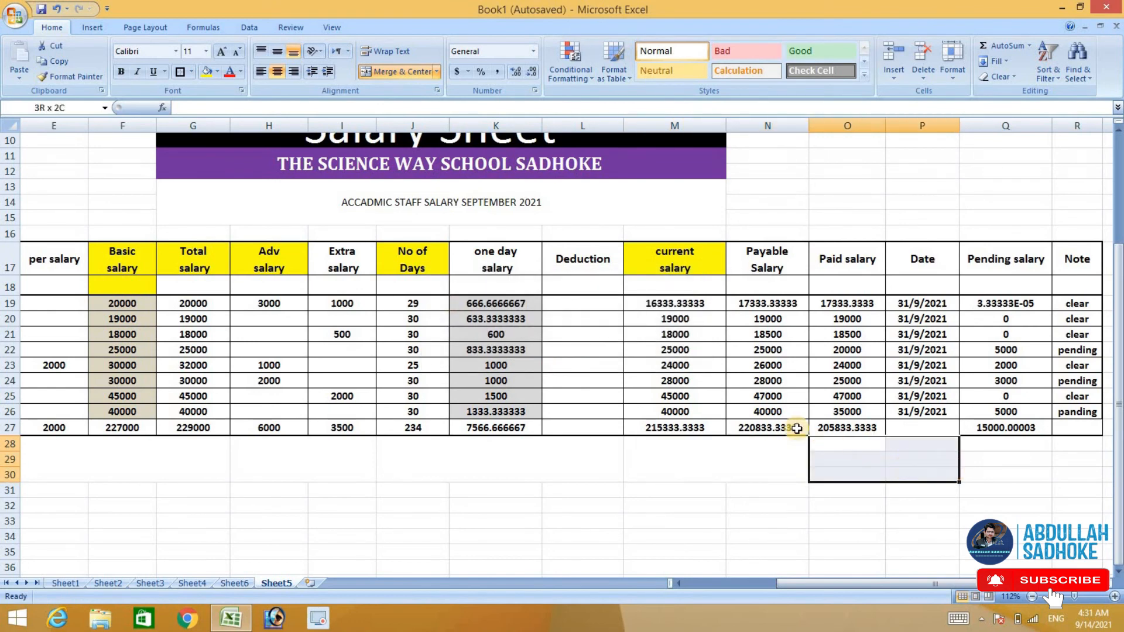
{"action": "left_click", "coordinate": [404, 75]}
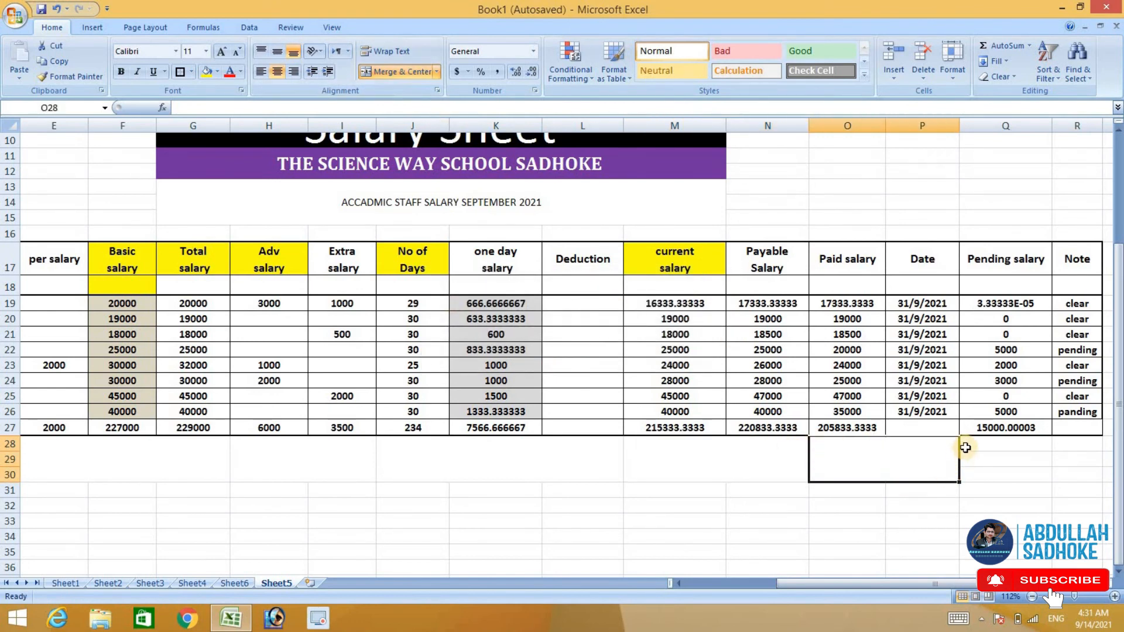
{"action": "left_click_drag", "start_coordinate": [966, 444], "coordinate": [1063, 469]}
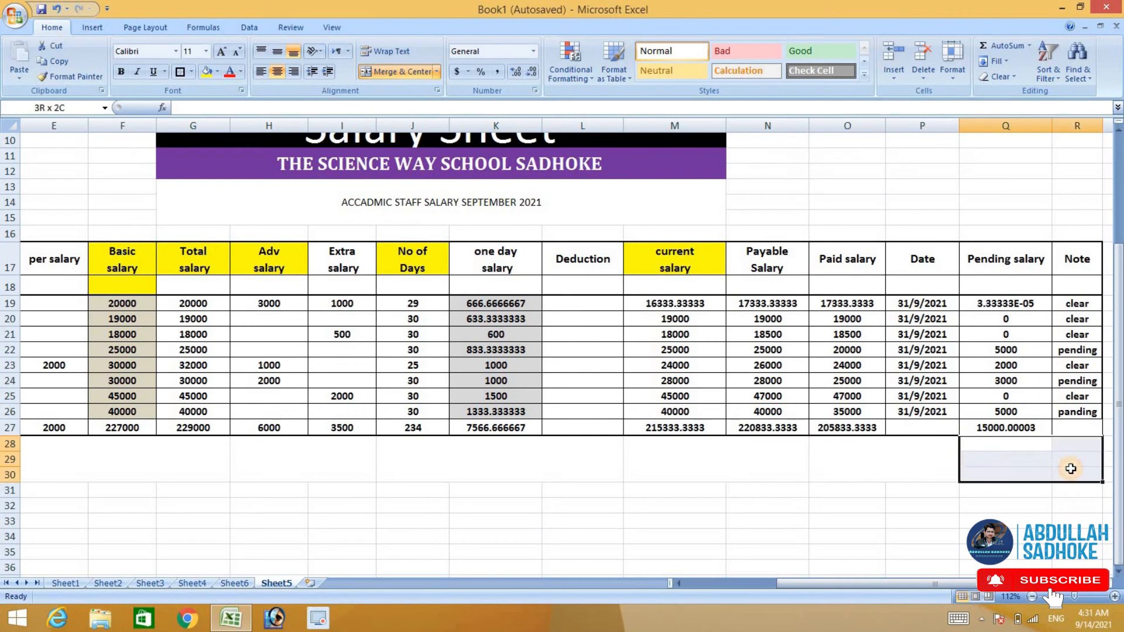
{"action": "left_click", "coordinate": [404, 71]}
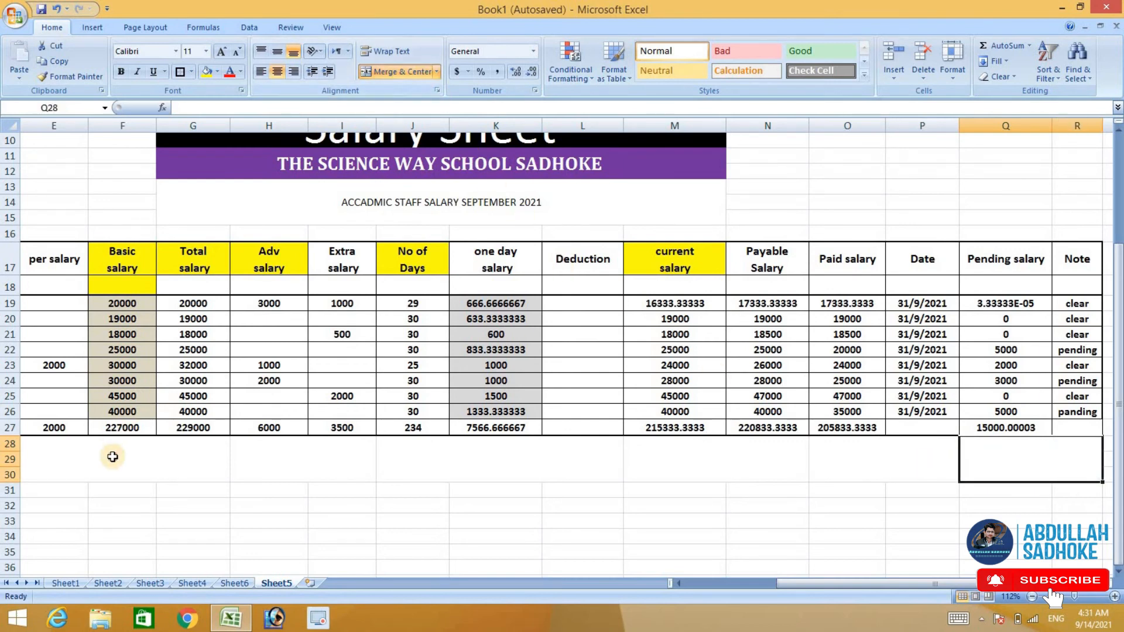
Step: Set the vertical alignment of the merged E28:G30 block to middle
{"action": "left_click_drag", "start_coordinate": [41, 445], "coordinate": [193, 474]}
{"action": "left_click", "coordinate": [278, 51]}
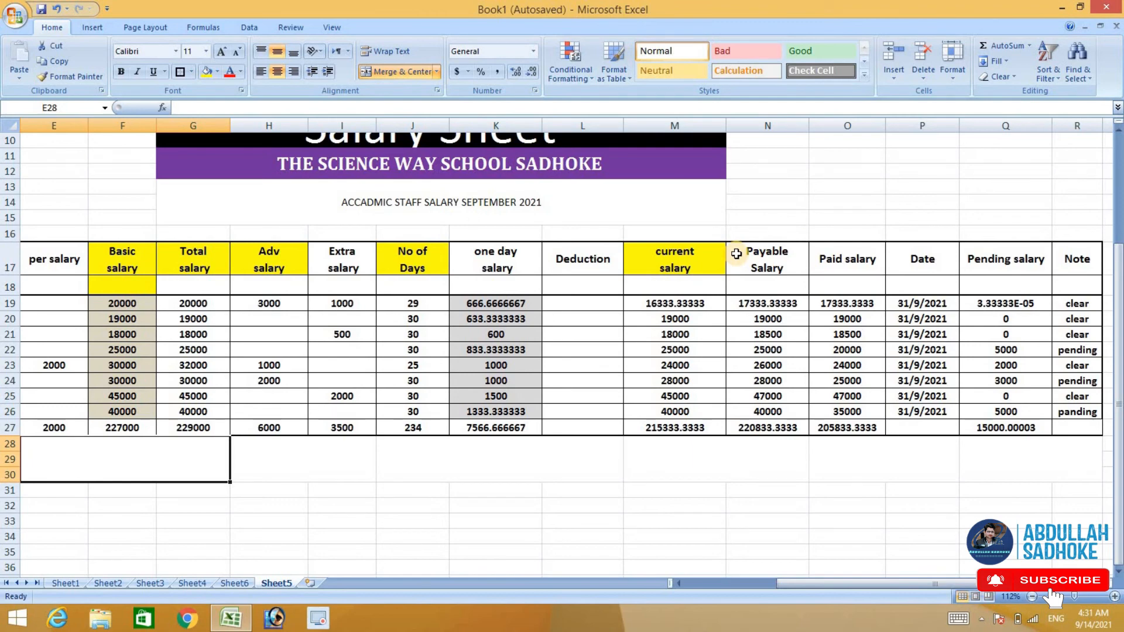
Step: Copy the Payable Salary header from N17 into the merged E28:G30 block below the totals
{"action": "left_click", "coordinate": [753, 268]}
{"action": "right_click", "coordinate": [753, 261]}
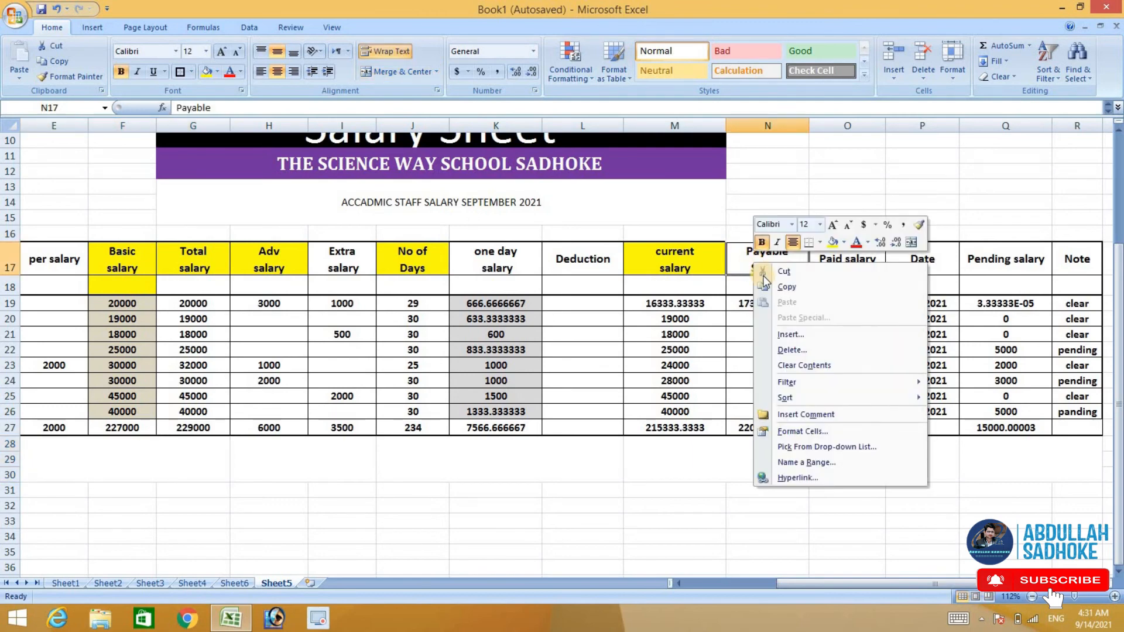
{"action": "key", "text": "c"}
{"action": "left_click", "coordinate": [129, 459]}
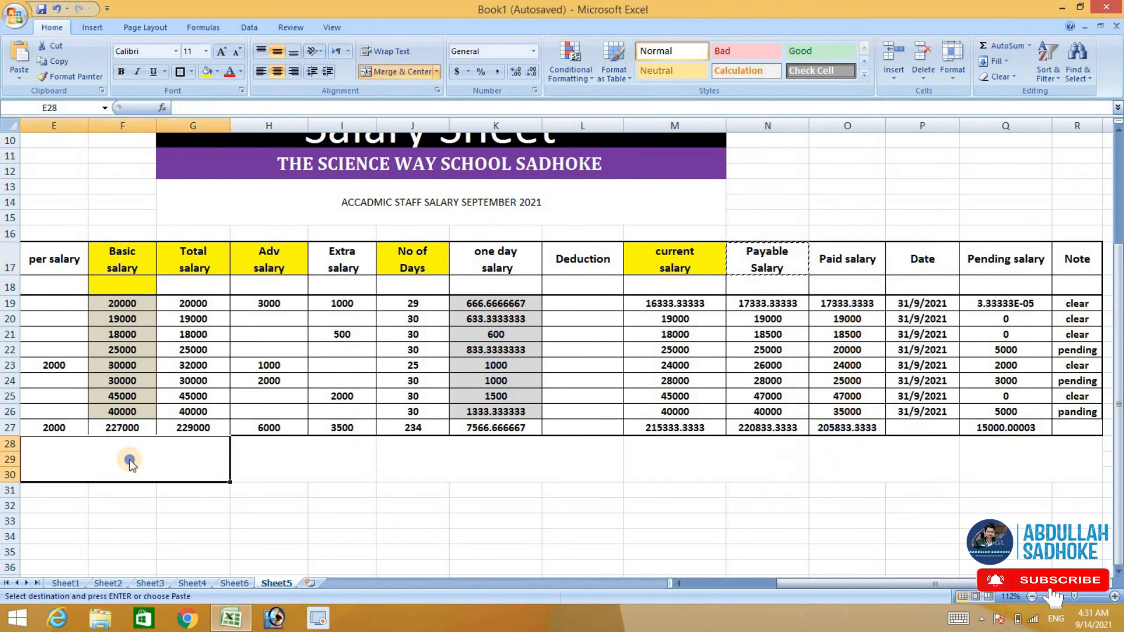
{"action": "right_click", "coordinate": [129, 459]}
{"action": "left_click", "coordinate": [158, 275]}
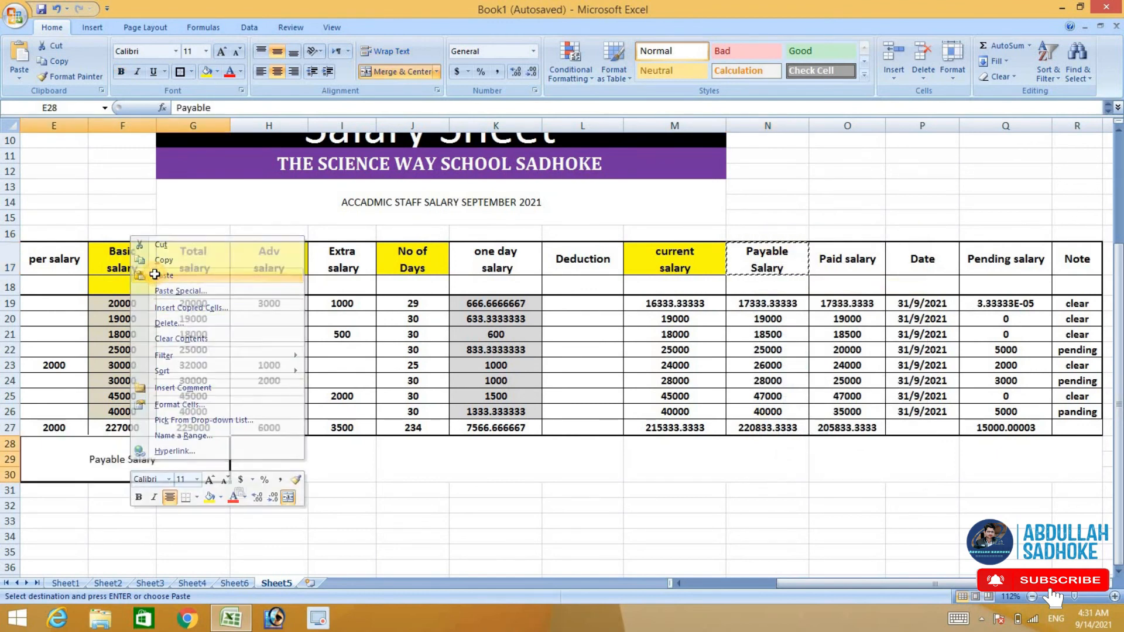
Step: Enter the formula =N27 in the merged H28:I30 block to bring in the payable salary total
{"action": "left_click", "coordinate": [326, 462]}
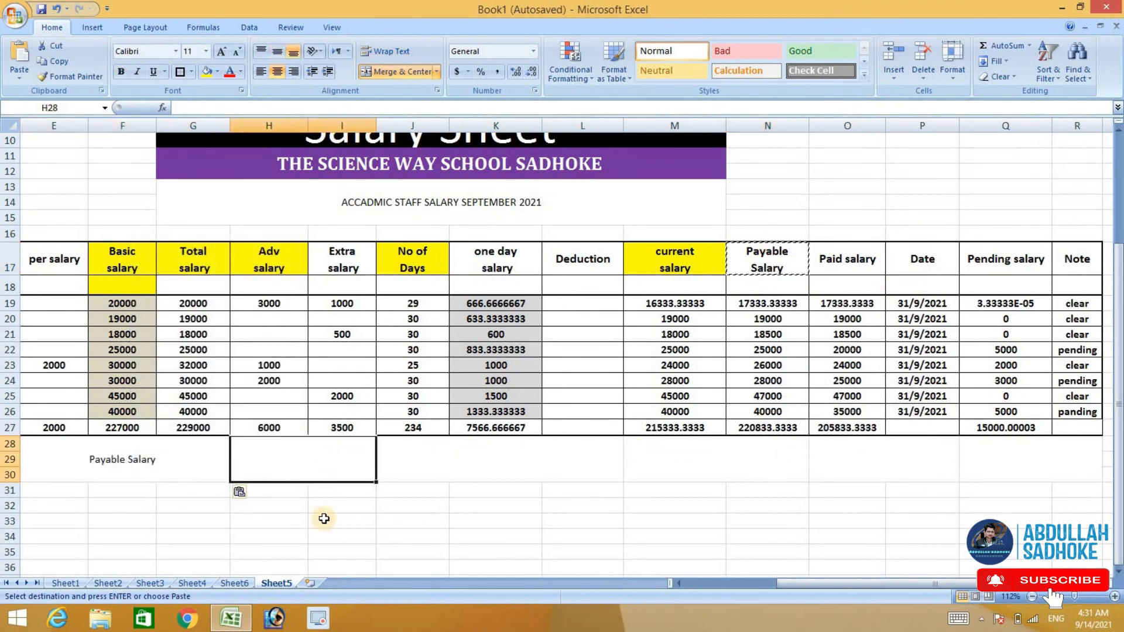
{"action": "type", "text": "="}
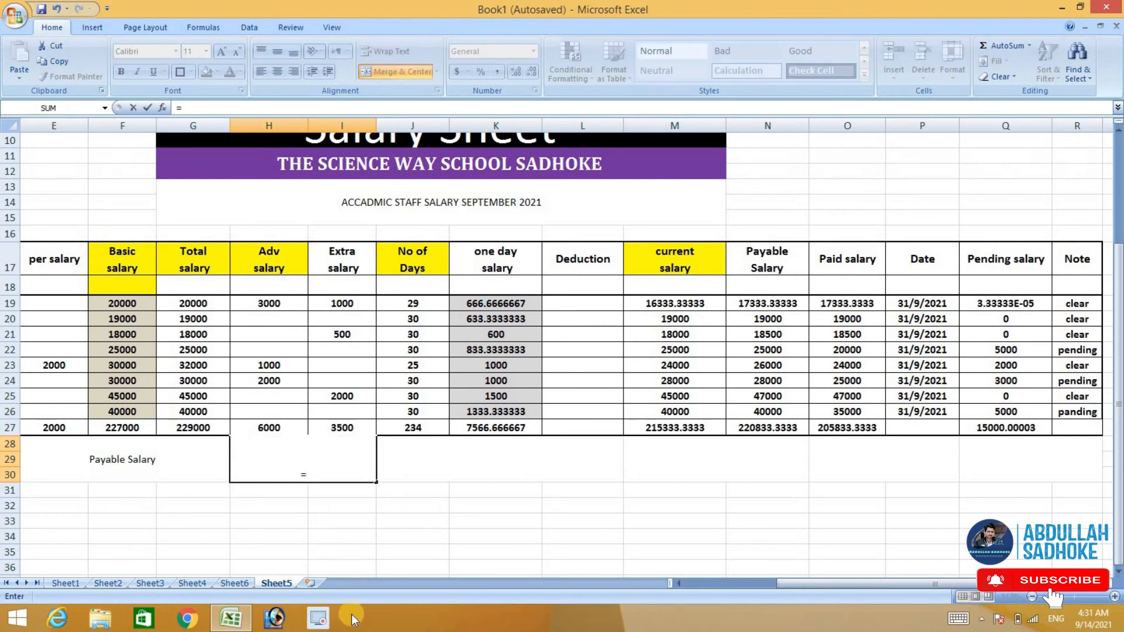
{"action": "left_click", "coordinate": [762, 428]}
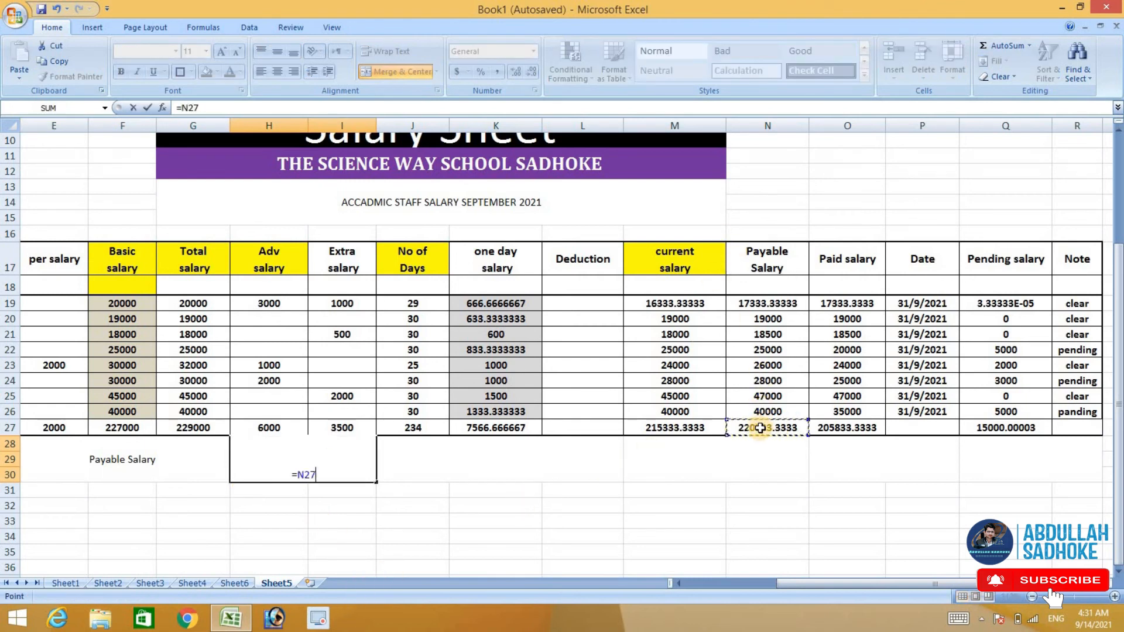
{"action": "key", "text": "Return"}
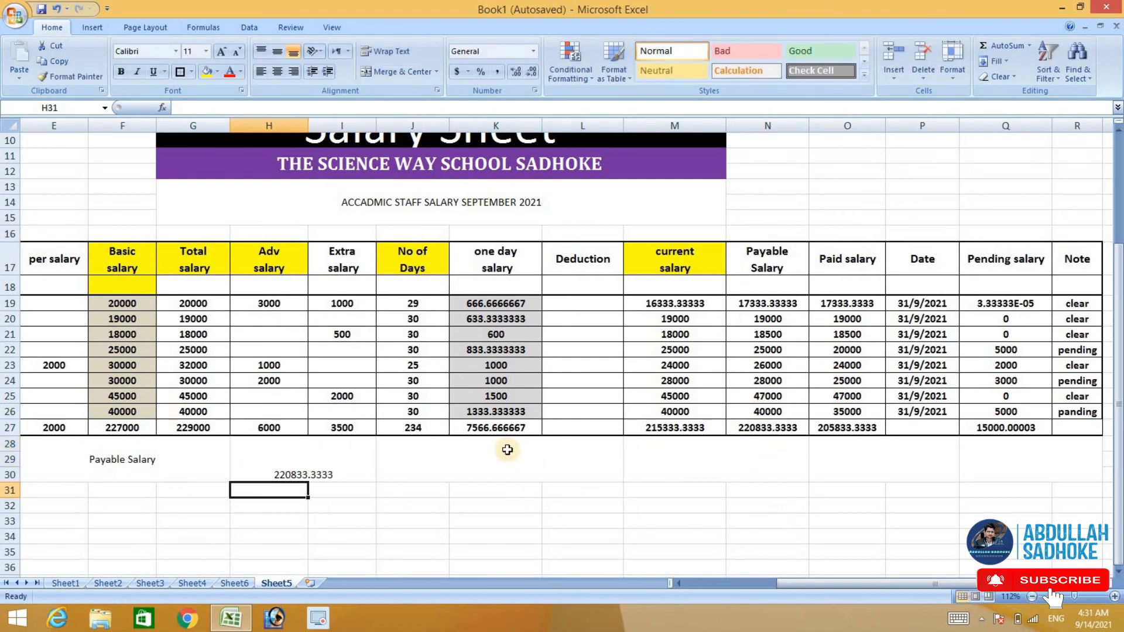
Step: Copy the Paid salary header from O17 into the merged J28:L30 block
{"action": "left_click", "coordinate": [509, 451]}
{"action": "right_click", "coordinate": [841, 271]}
{"action": "left_click", "coordinate": [853, 271]}
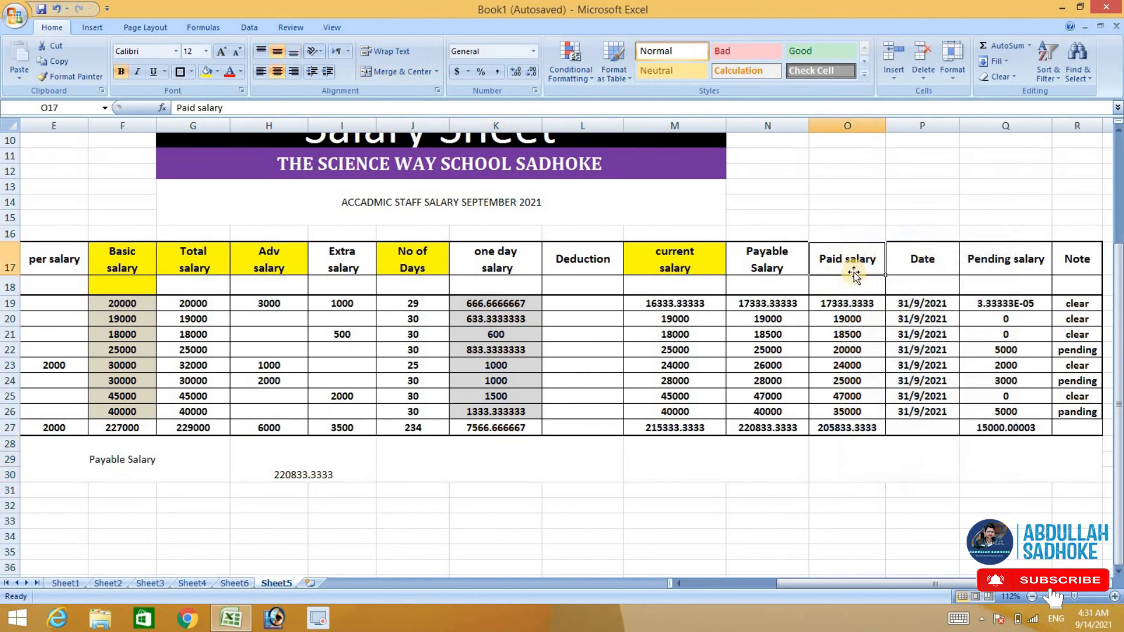
{"action": "right_click", "coordinate": [845, 261]}
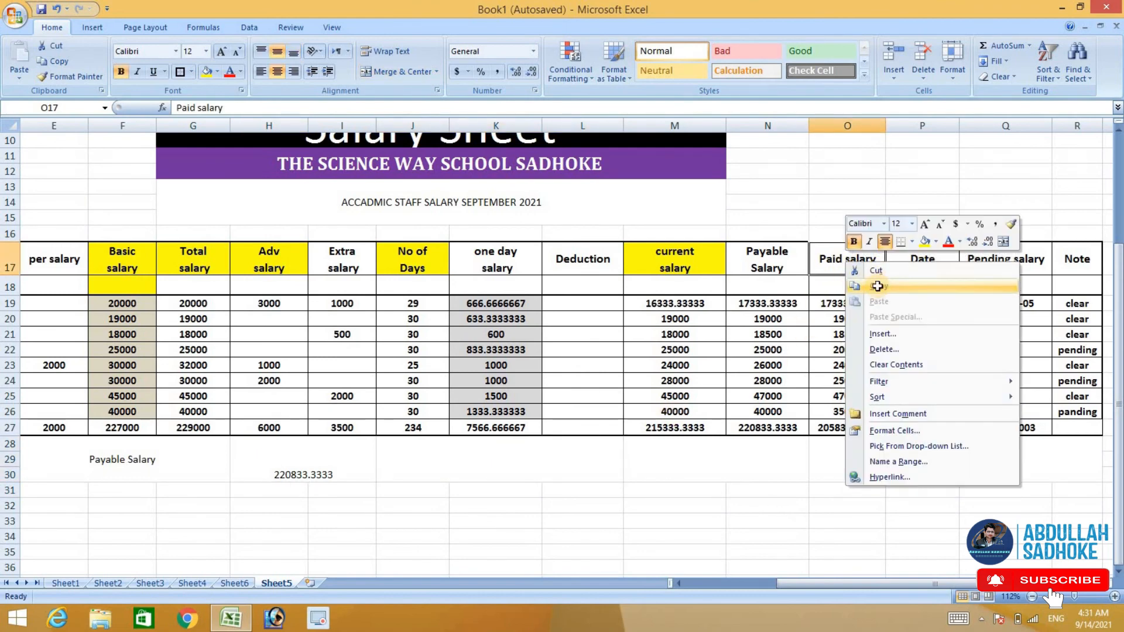
{"action": "left_click", "coordinate": [877, 286]}
{"action": "left_click", "coordinate": [439, 478]}
{"action": "right_click", "coordinate": [439, 476]}
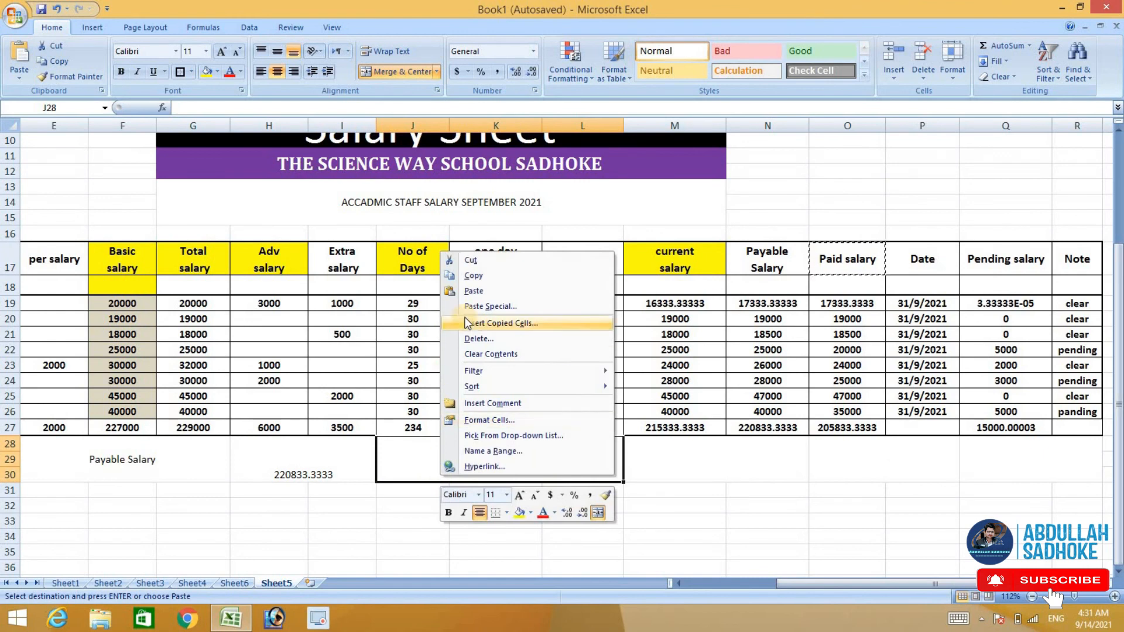
{"action": "left_click", "coordinate": [478, 292]}
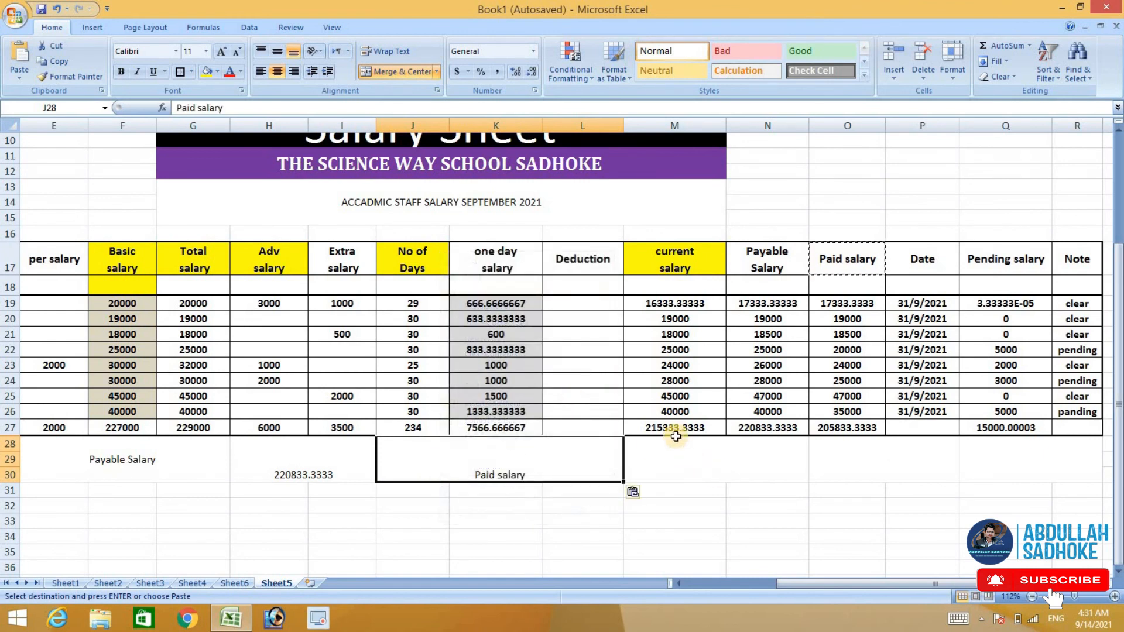
Step: Enter the formula =O27 in the merged M28:N30 block to bring in the paid salary total
{"action": "left_click", "coordinate": [706, 461]}
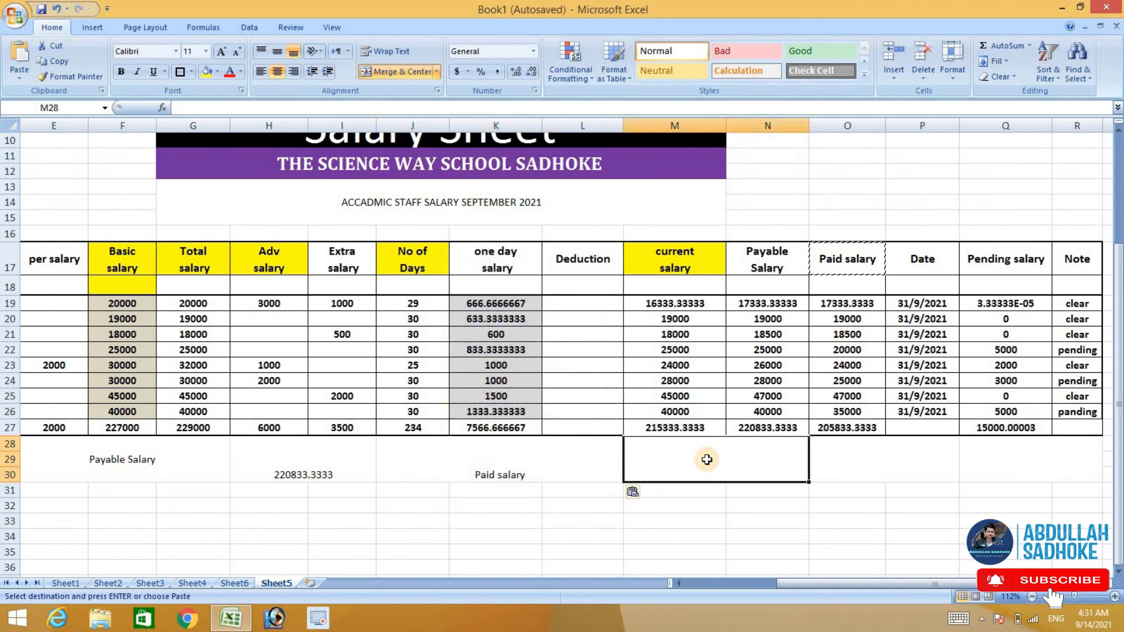
{"action": "type", "text": "="}
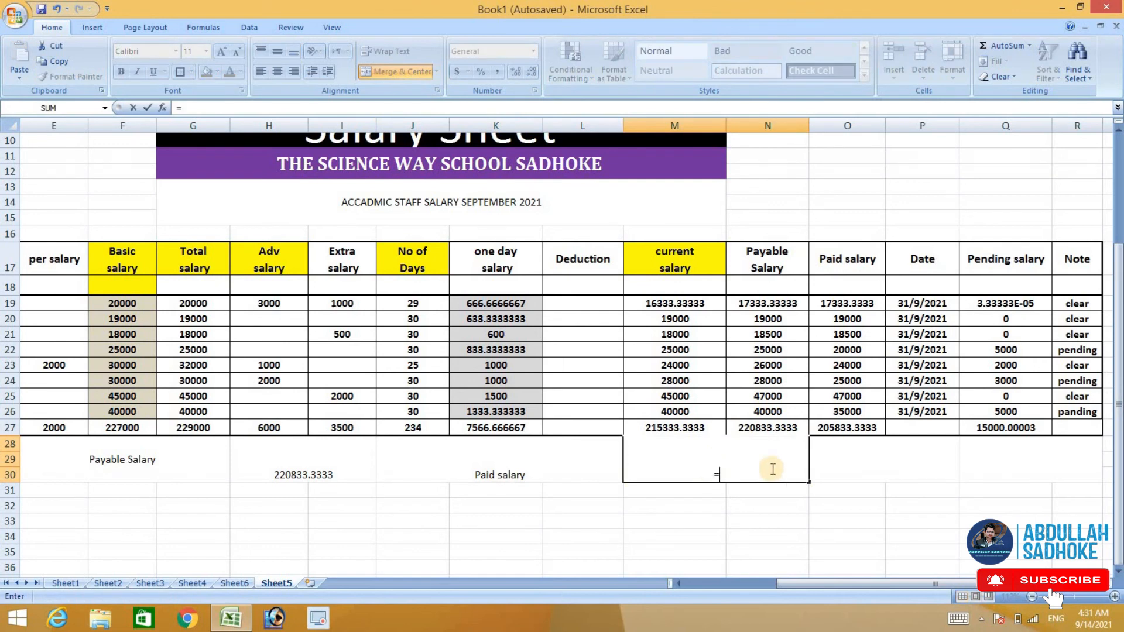
{"action": "left_click", "coordinate": [868, 428]}
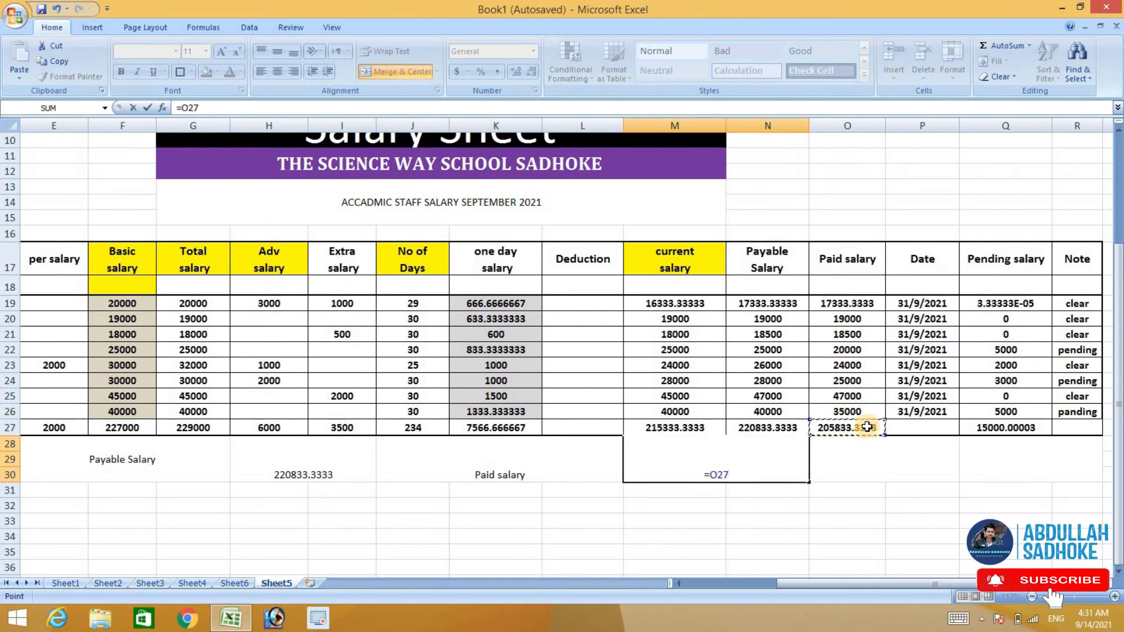
{"action": "key", "text": "Return"}
Step: Copy the Pending salary header from Q17 into the merged O28:P30 block
{"action": "left_click", "coordinate": [919, 471]}
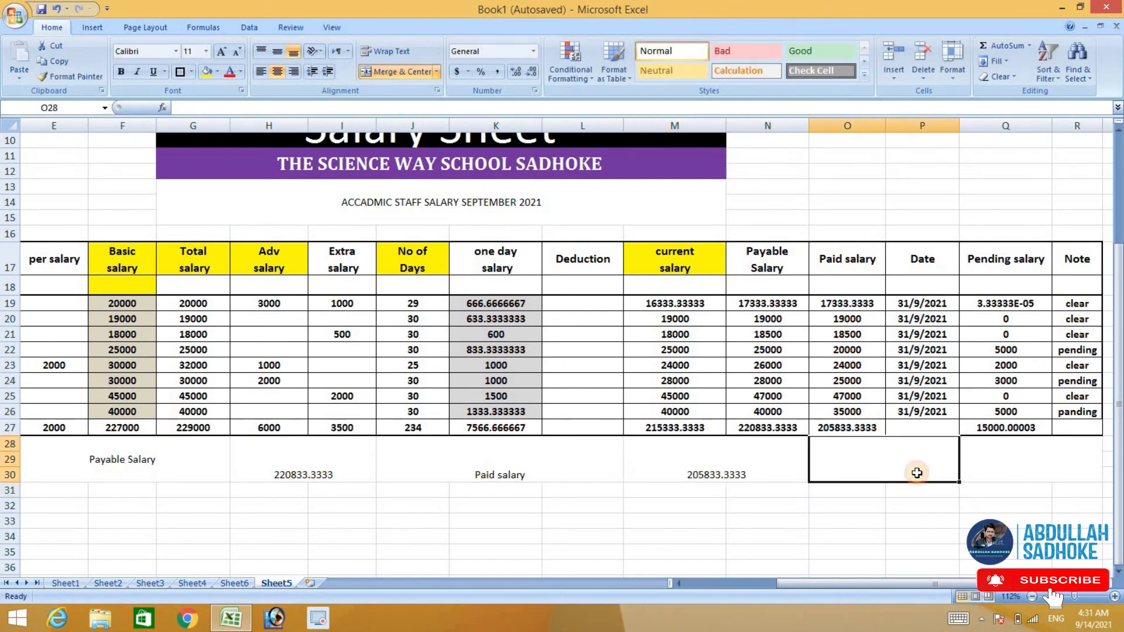
{"action": "left_click", "coordinate": [1011, 255]}
{"action": "right_click", "coordinate": [1014, 259]}
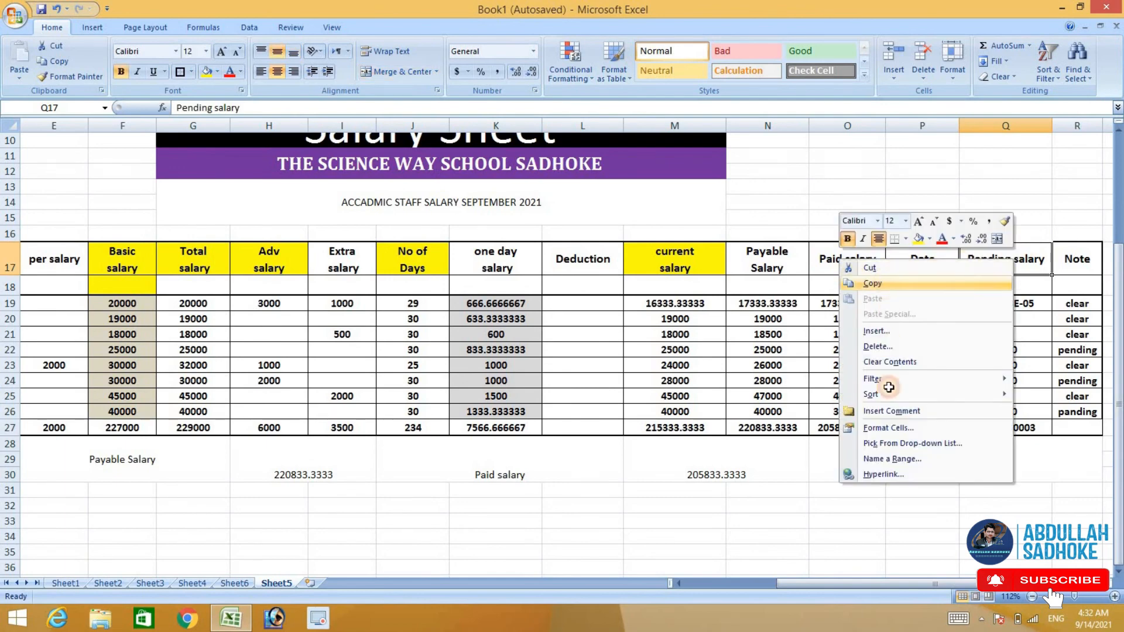
{"action": "left_click", "coordinate": [874, 284]}
{"action": "left_click", "coordinate": [893, 463]}
{"action": "right_click", "coordinate": [894, 463]}
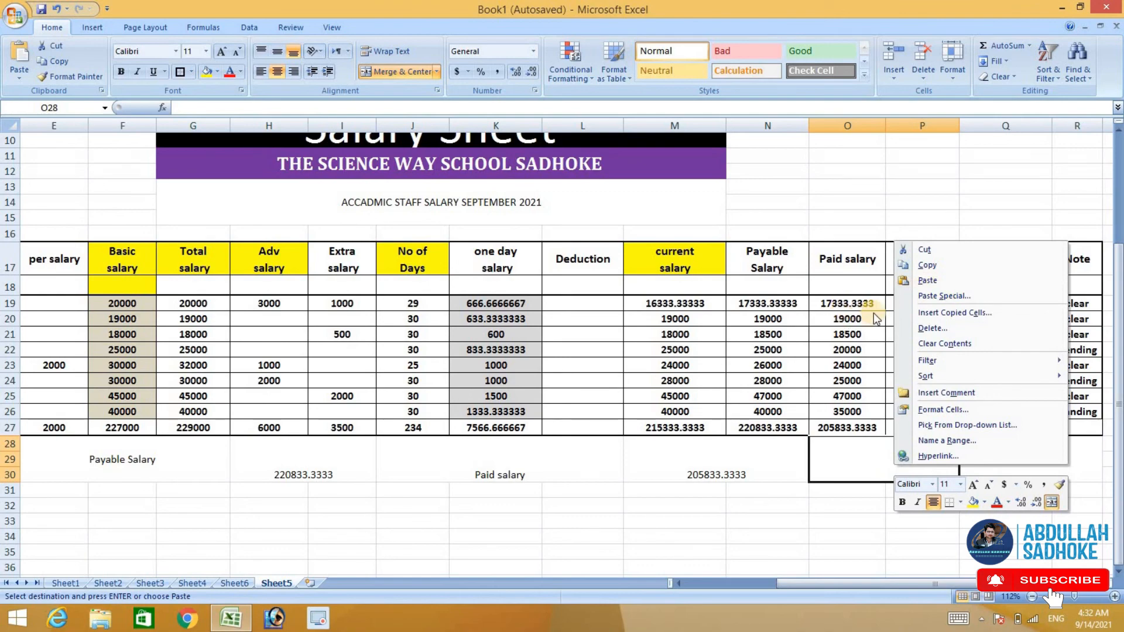
{"action": "left_click", "coordinate": [928, 281]}
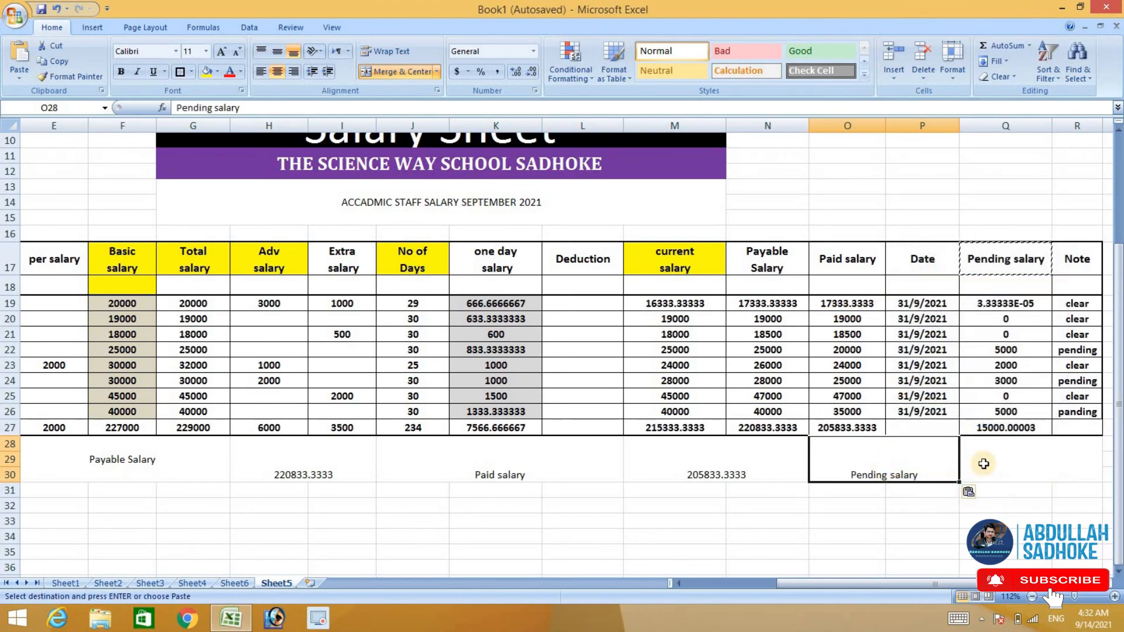
Step: Enter the formula =Q27 in the merged Q28:R30 block to bring in the pending salary total
{"action": "left_click", "coordinate": [991, 462]}
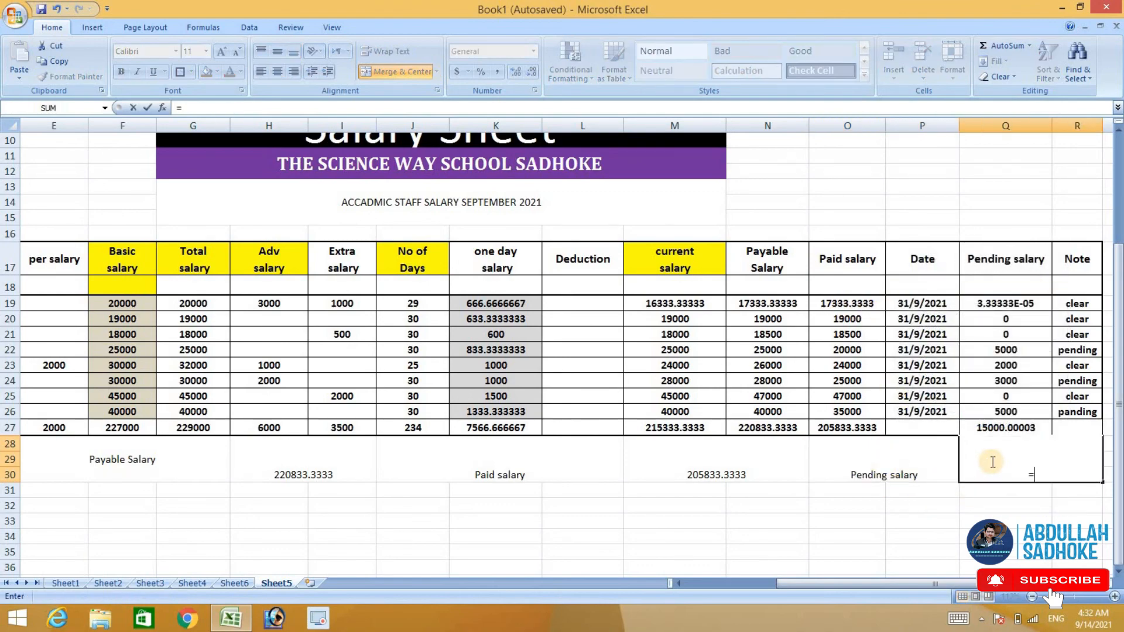
{"action": "type", "text": "="}
{"action": "left_click", "coordinate": [1024, 426]}
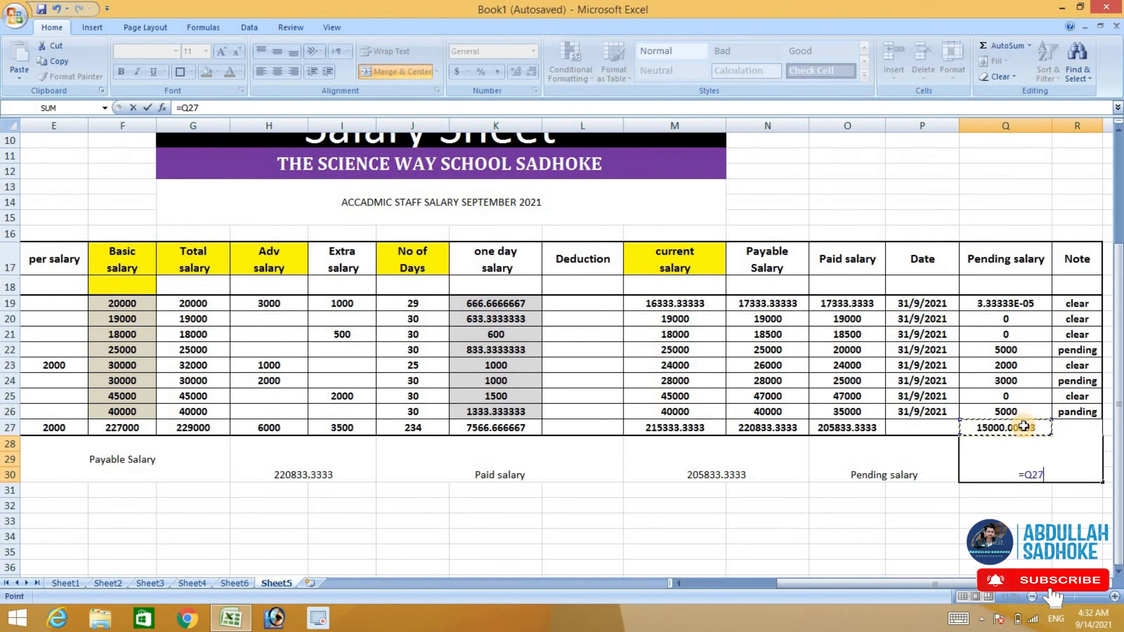
{"action": "key", "text": "Return"}
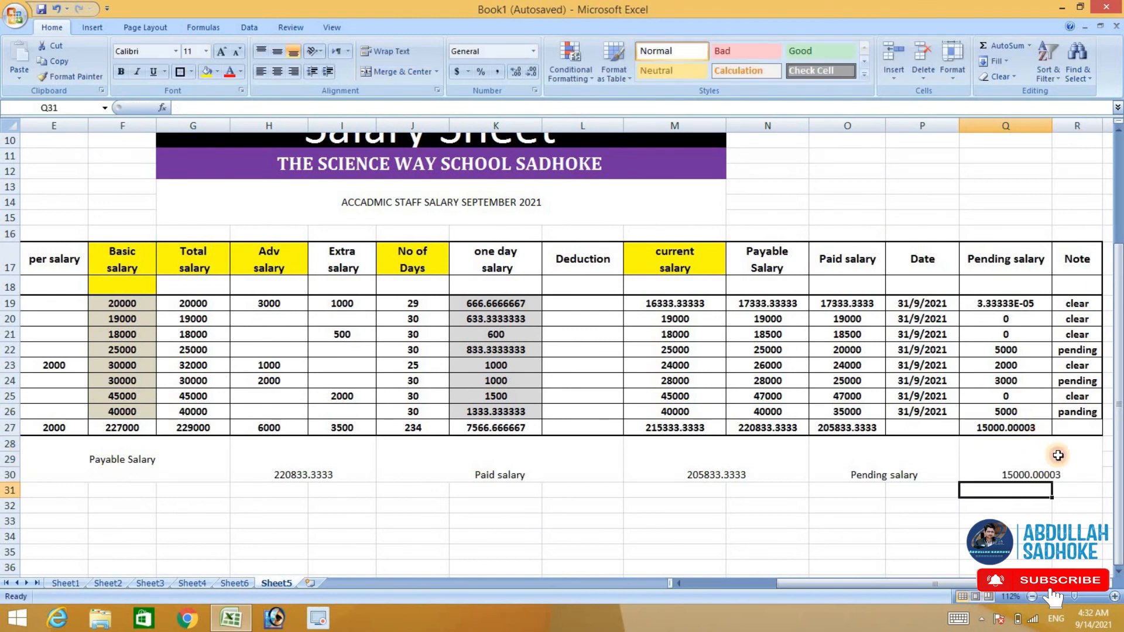
Step: Set the vertical alignment to middle for the Q28, O28, M28, J28 and H28 merged blocks
{"action": "left_click", "coordinate": [1056, 456]}
{"action": "left_click", "coordinate": [282, 53]}
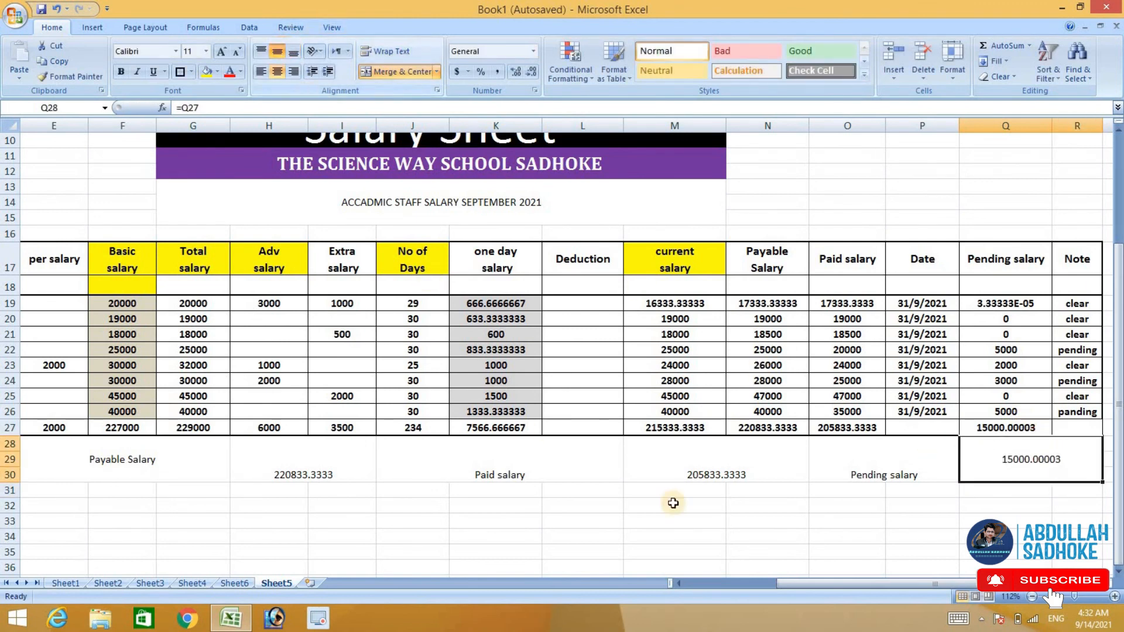
{"action": "left_click", "coordinate": [835, 469]}
{"action": "left_click", "coordinate": [280, 52]}
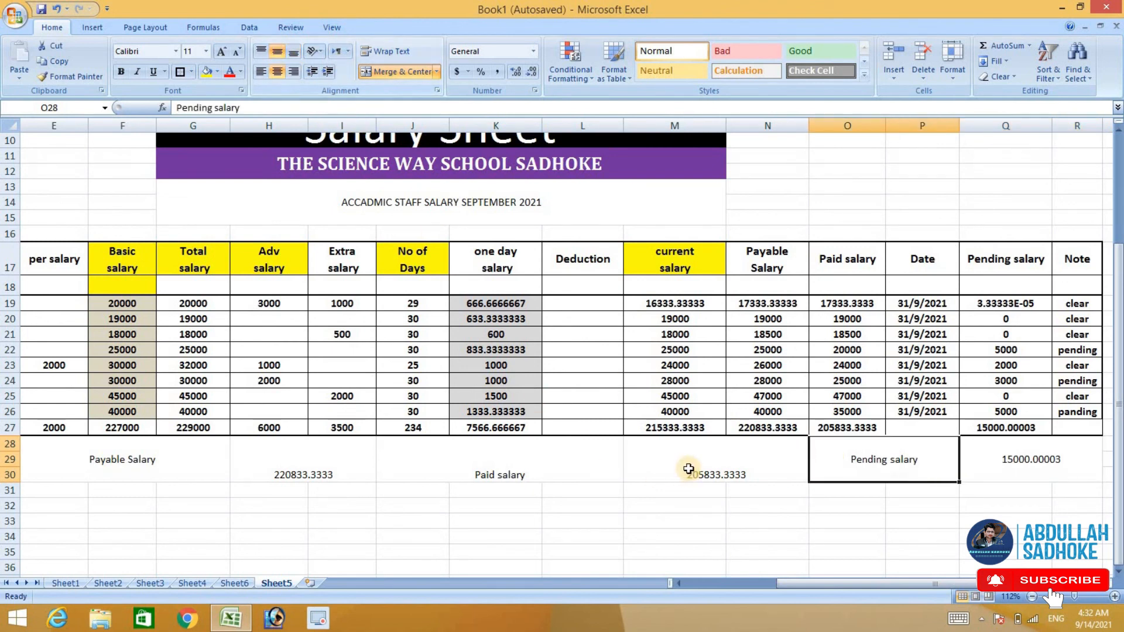
{"action": "left_click", "coordinate": [636, 441]}
{"action": "left_click", "coordinate": [278, 51]}
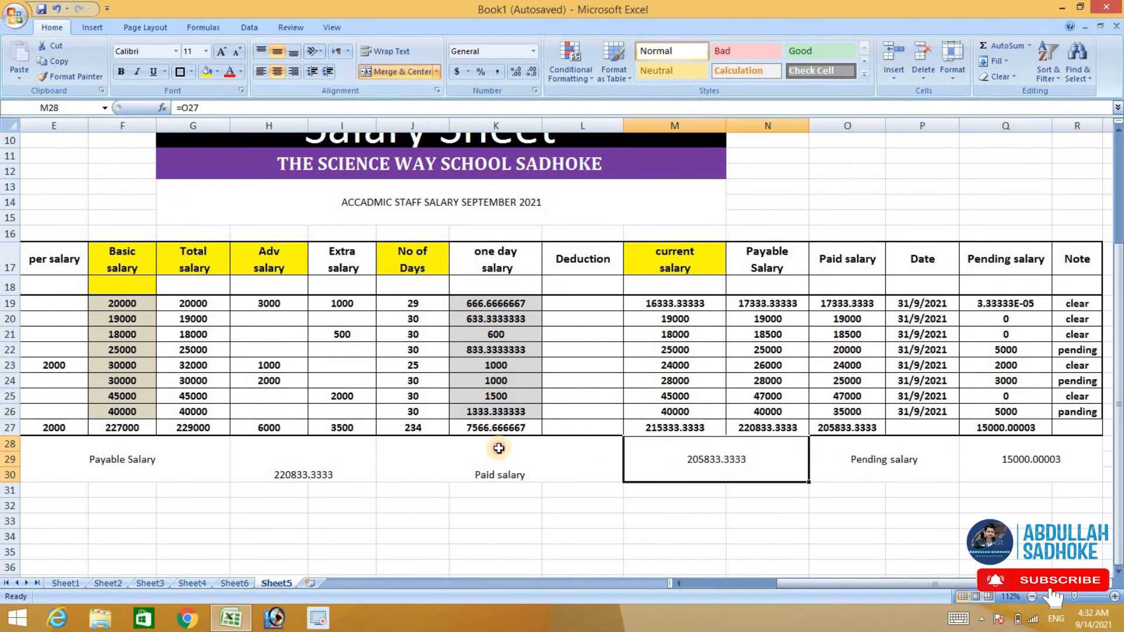
{"action": "left_click", "coordinate": [499, 448]}
{"action": "left_click", "coordinate": [278, 51]}
{"action": "left_click", "coordinate": [327, 443]}
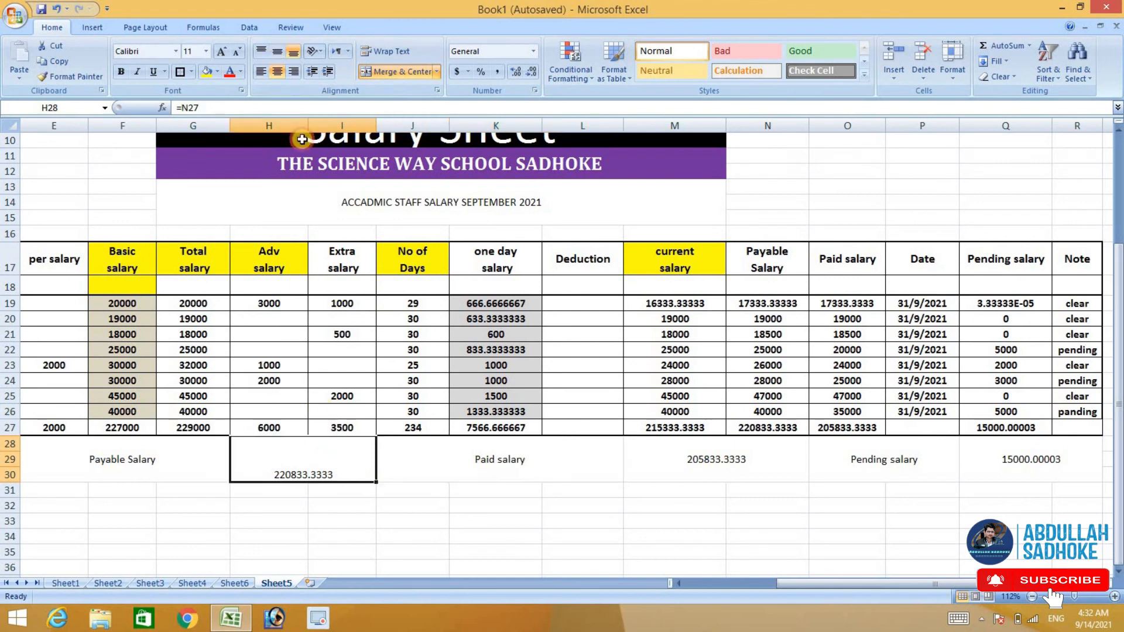
{"action": "left_click", "coordinate": [278, 52]}
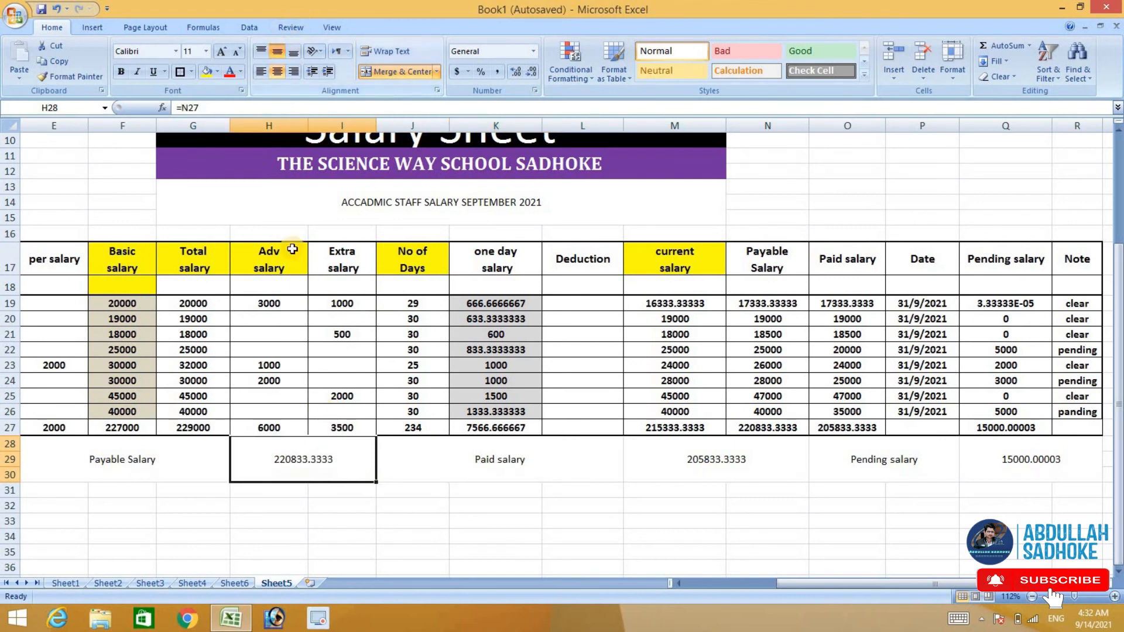
Step: Make the text bold in all six merged blocks below the totals row, from E28 to R30
{"action": "left_click", "coordinate": [91, 448]}
{"action": "left_click", "coordinate": [120, 71]}
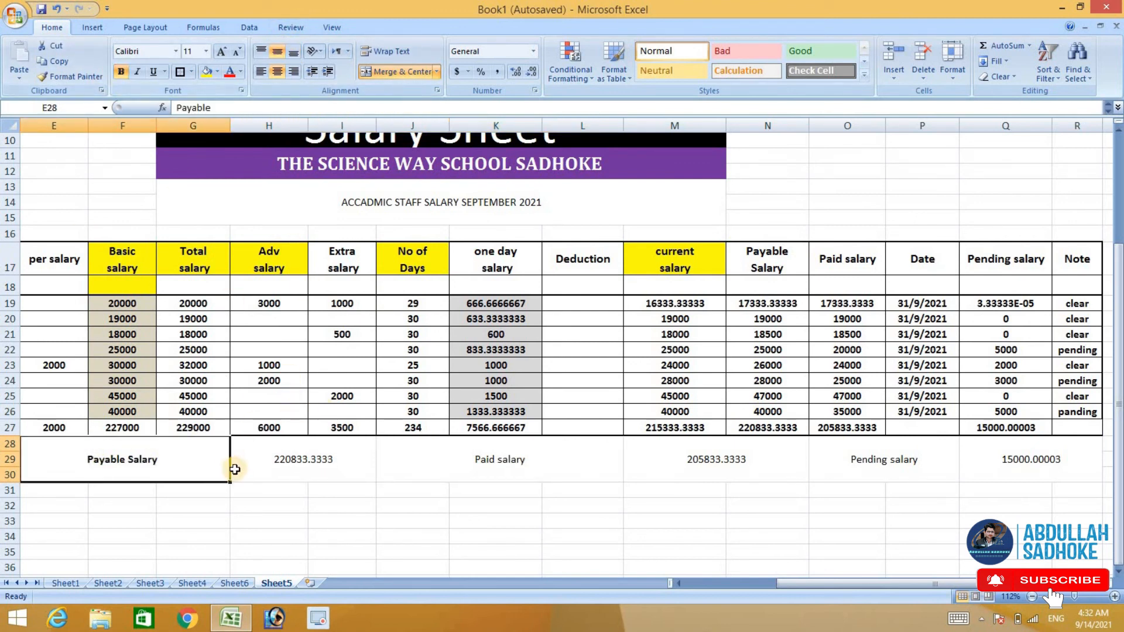
{"action": "left_click", "coordinate": [433, 471]}
{"action": "left_click", "coordinate": [121, 71]}
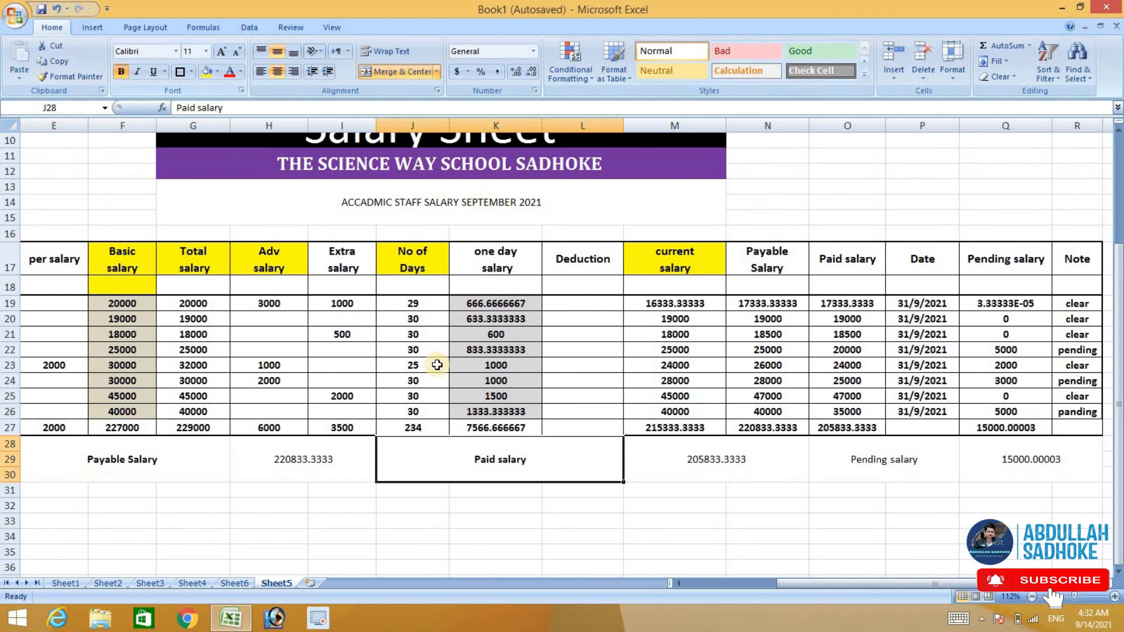
{"action": "left_click", "coordinate": [641, 460]}
{"action": "left_click", "coordinate": [123, 72]}
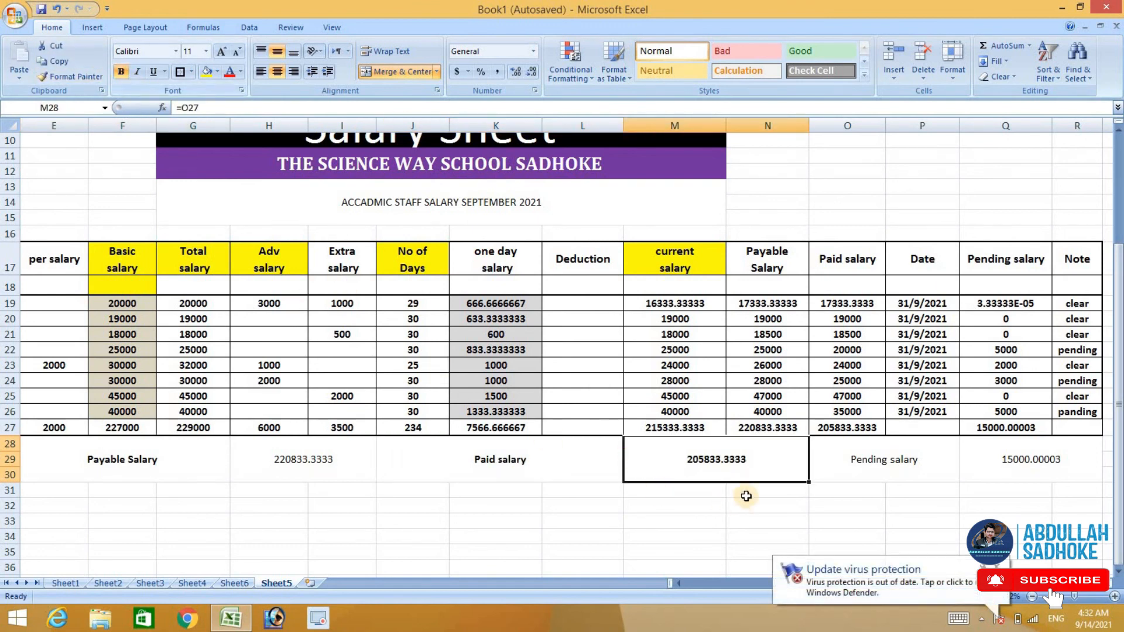
{"action": "left_click", "coordinate": [850, 459]}
{"action": "left_click", "coordinate": [121, 72]}
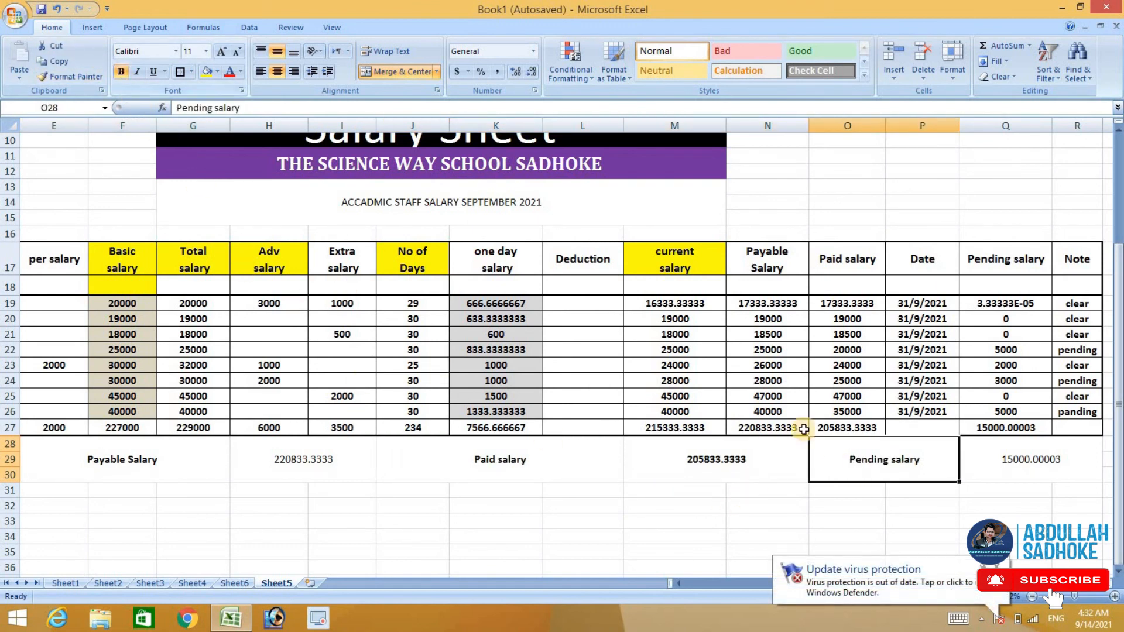
{"action": "left_click", "coordinate": [974, 450]}
{"action": "left_click", "coordinate": [121, 72]}
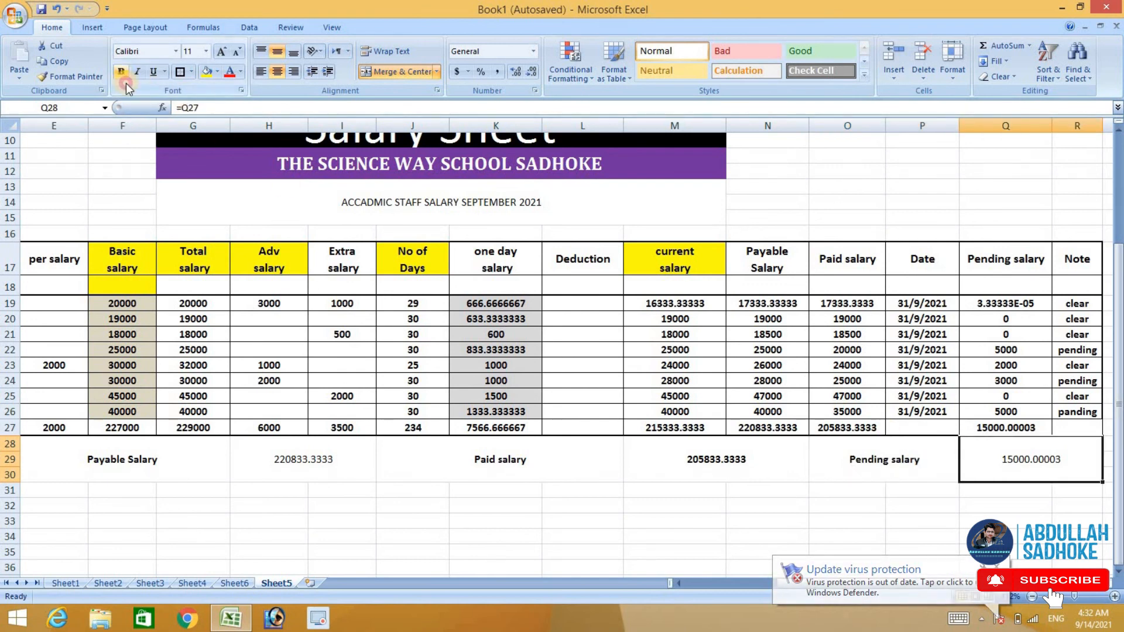
{"action": "left_click", "coordinate": [343, 461]}
{"action": "left_click", "coordinate": [130, 72]}
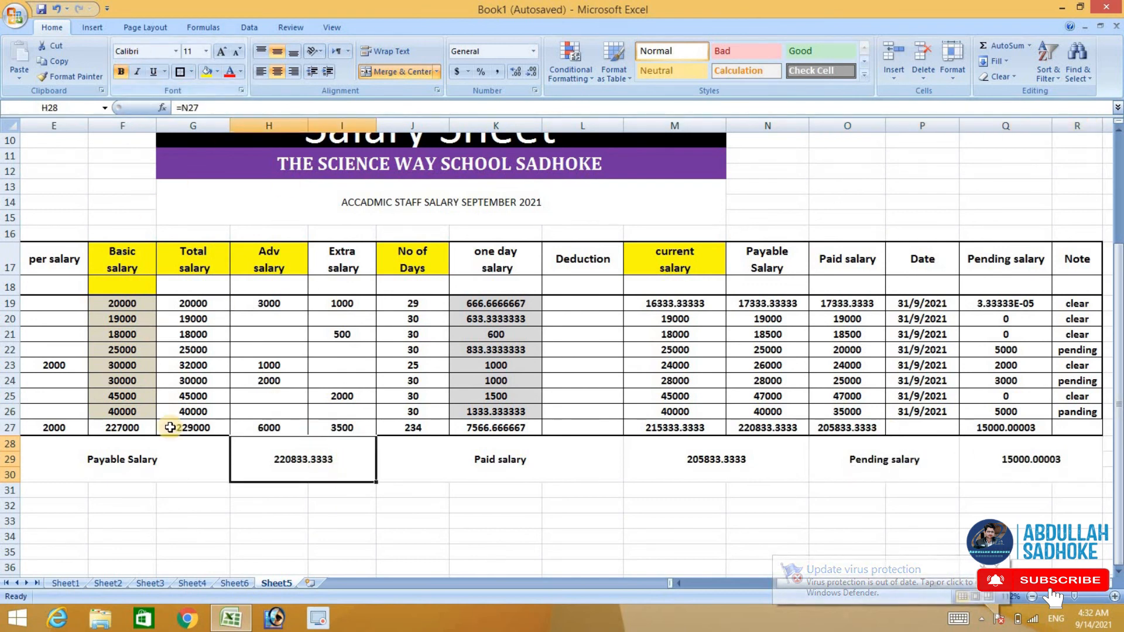
Step: Enlarge the font of the Payable Salary label in E28:G30 by four size steps
{"action": "left_click", "coordinate": [173, 446]}
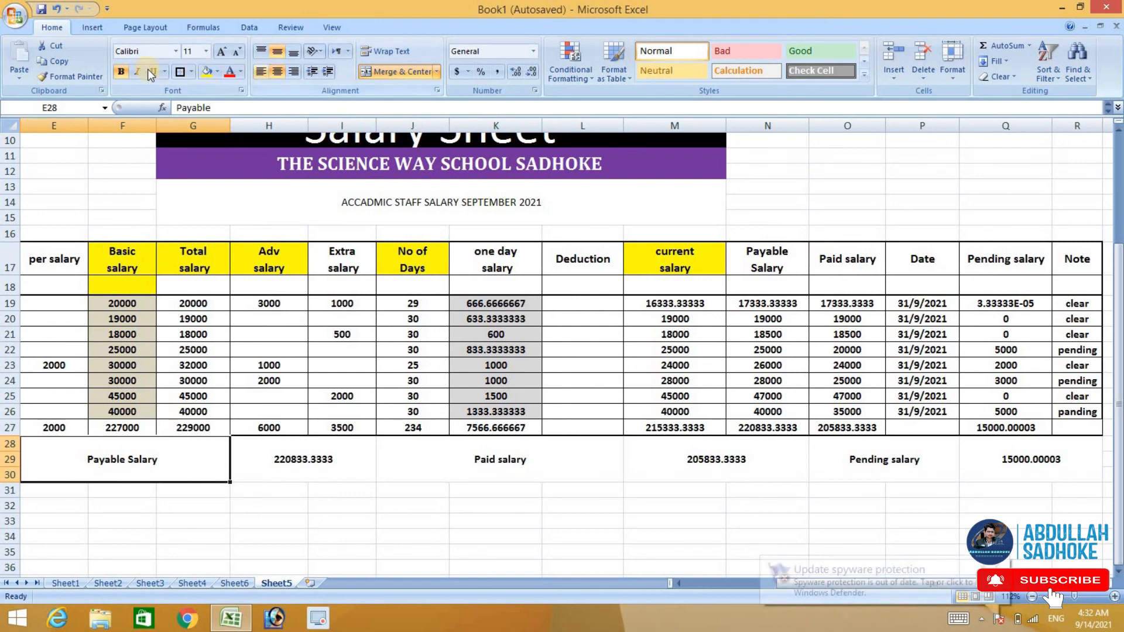
{"action": "left_click", "coordinate": [221, 51]}
{"action": "left_click", "coordinate": [222, 51]}
{"action": "left_click", "coordinate": [221, 51]}
{"action": "left_click", "coordinate": [221, 51]}
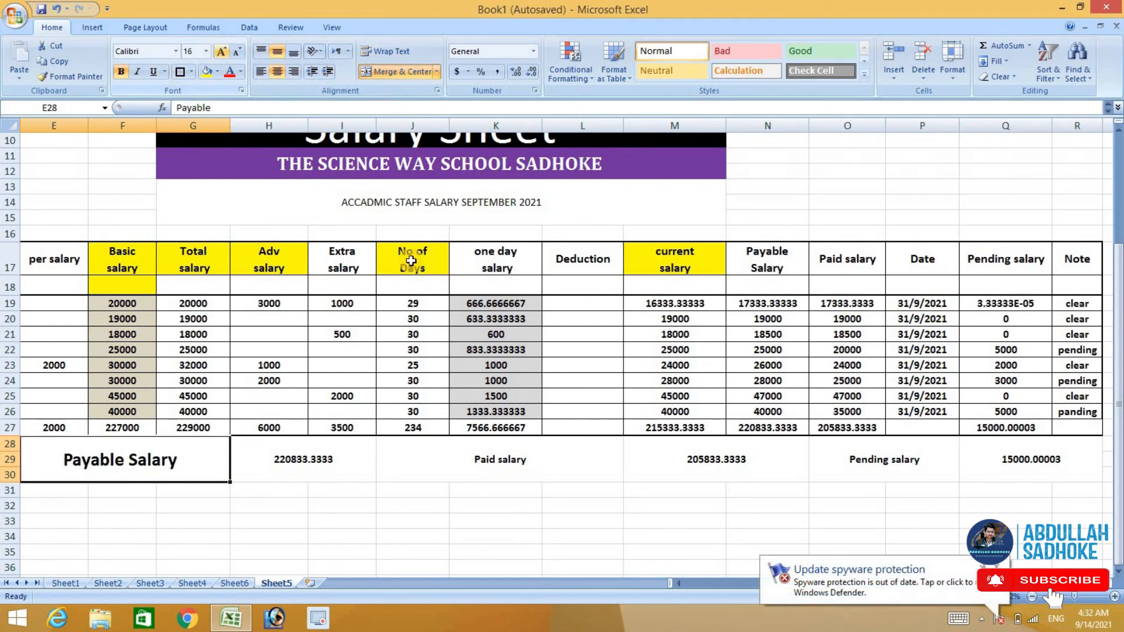
Step: Increase the font size of the Paid salary label in J28:L30 to 20
{"action": "left_click", "coordinate": [519, 478]}
{"action": "left_click", "coordinate": [221, 51]}
{"action": "left_click", "coordinate": [221, 51]}
{"action": "left_click", "coordinate": [221, 51]}
{"action": "left_click", "coordinate": [221, 50]}
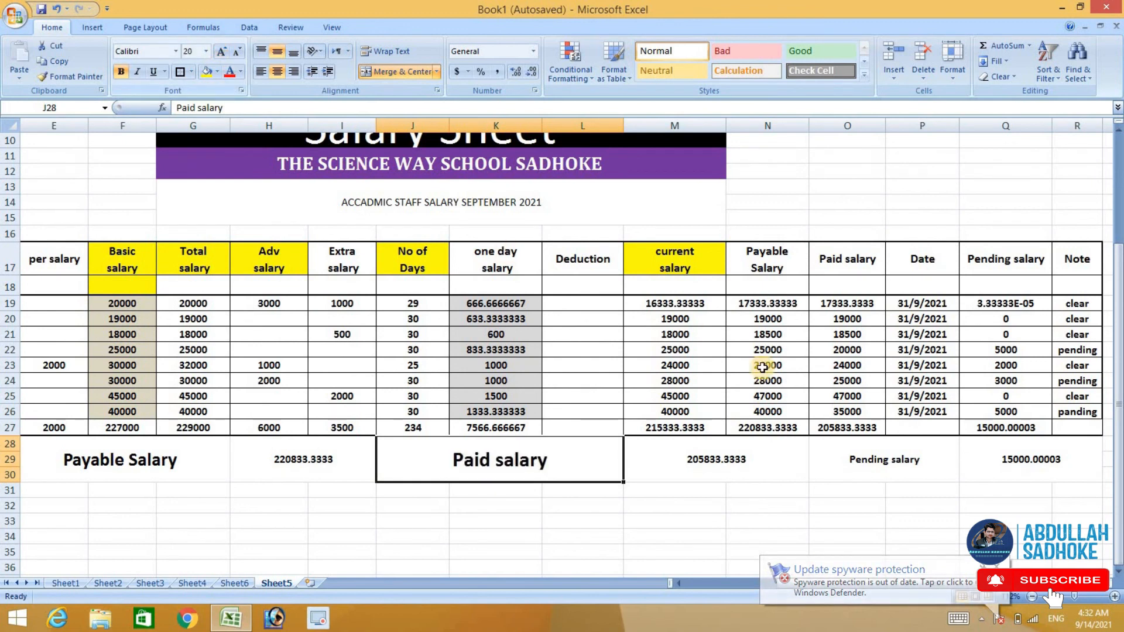
Step: Increase the font size of the Pending salary label in O28:P30 to 18
{"action": "left_click", "coordinate": [835, 451]}
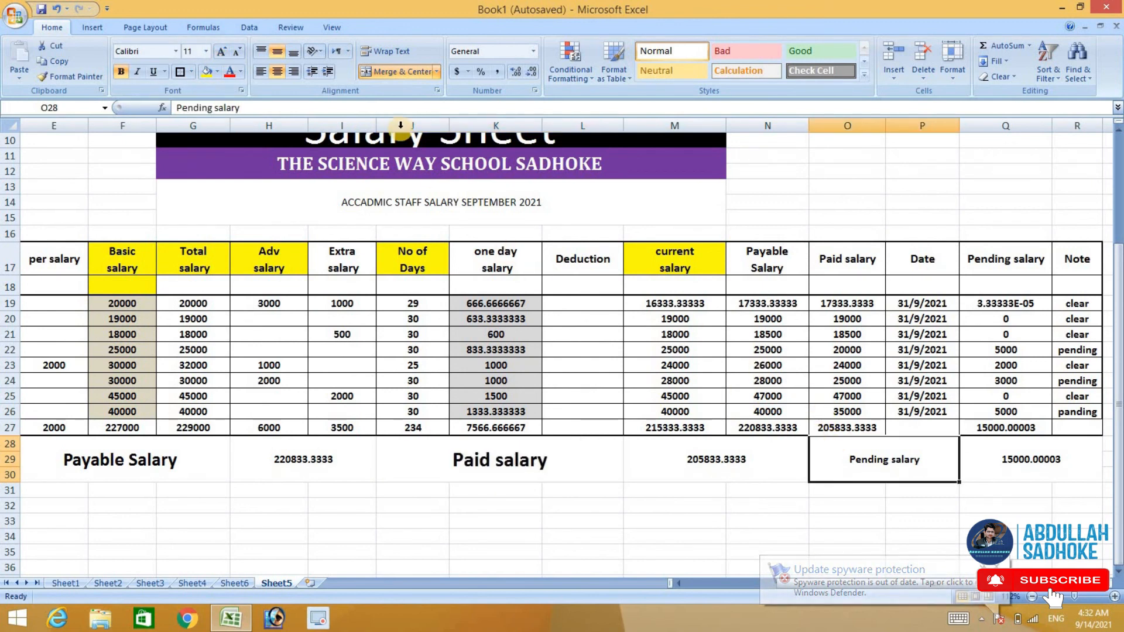
{"action": "left_click", "coordinate": [222, 51]}
{"action": "left_click", "coordinate": [221, 51]}
{"action": "left_click", "coordinate": [222, 51]}
{"action": "left_click", "coordinate": [222, 51]}
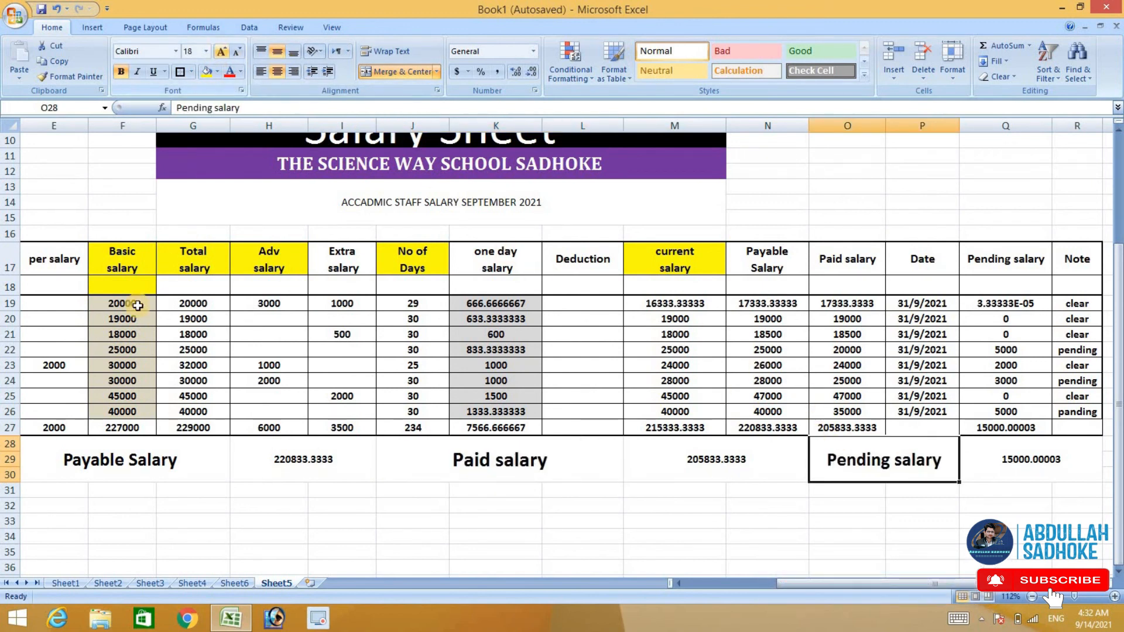
Step: Fill the Payable Salary label block with yellow and the Paid salary label block with theme blue
{"action": "left_click", "coordinate": [190, 469]}
{"action": "left_click", "coordinate": [206, 71]}
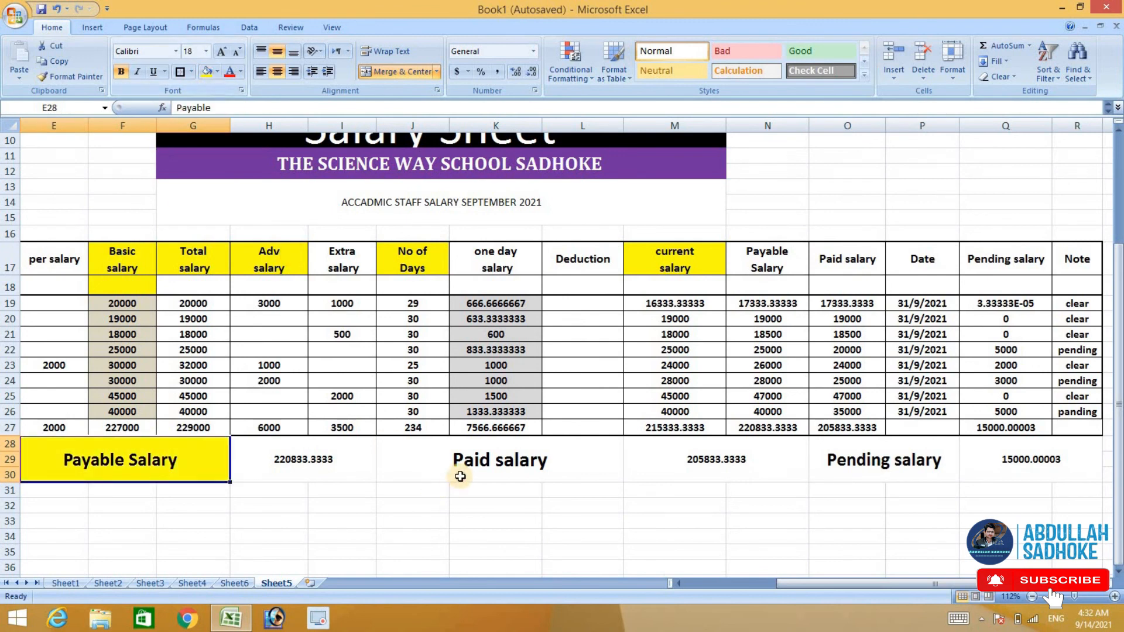
{"action": "left_click", "coordinate": [459, 478]}
{"action": "left_click", "coordinate": [217, 72]}
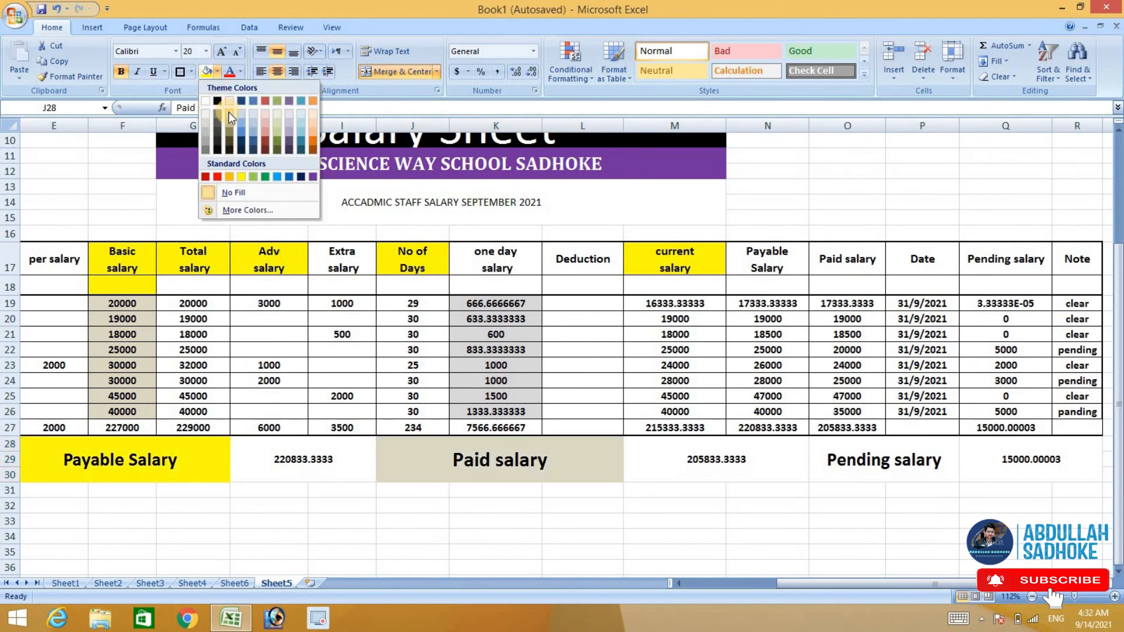
{"action": "left_click", "coordinate": [253, 100]}
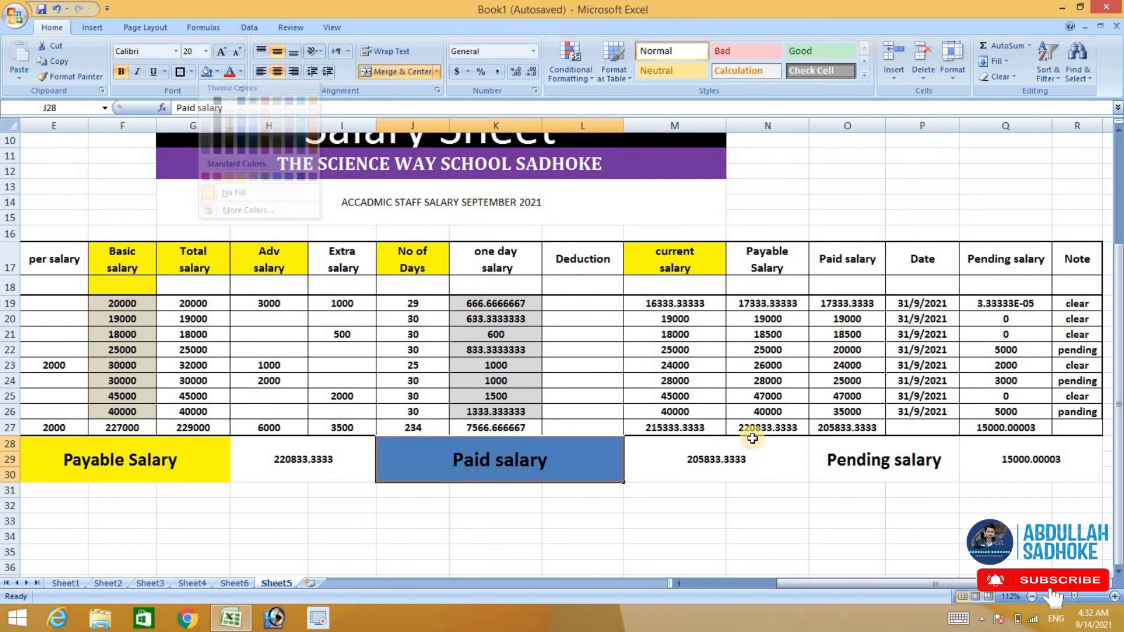
Step: Fill the Pending salary label block in O28:P30 with standard orange
{"action": "left_click", "coordinate": [817, 489]}
{"action": "left_click", "coordinate": [841, 459]}
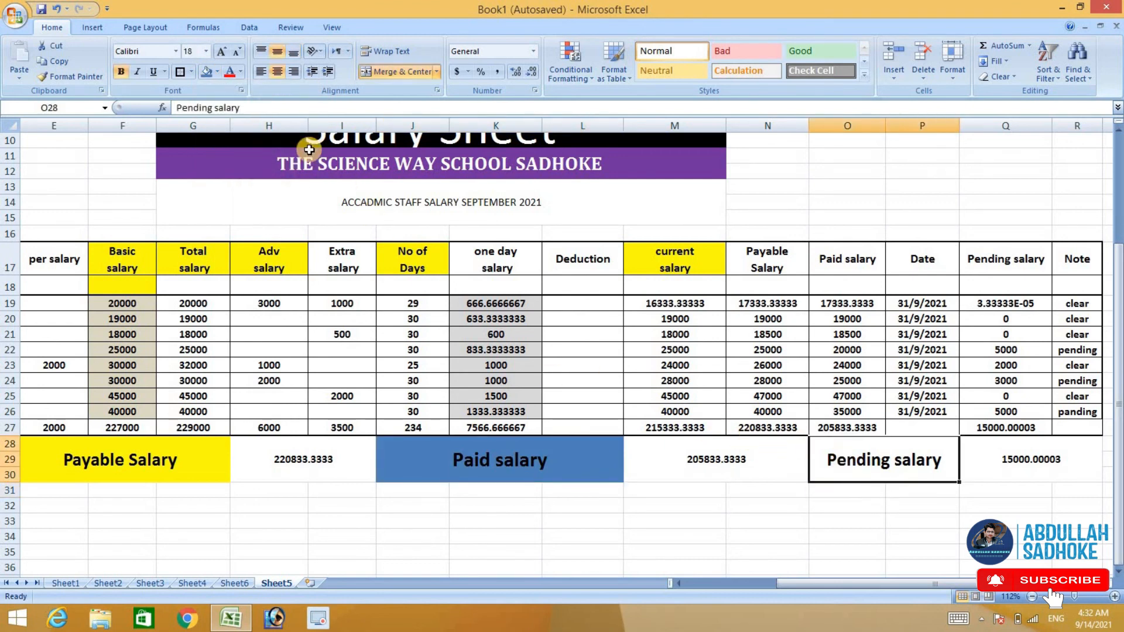
{"action": "left_click", "coordinate": [217, 74]}
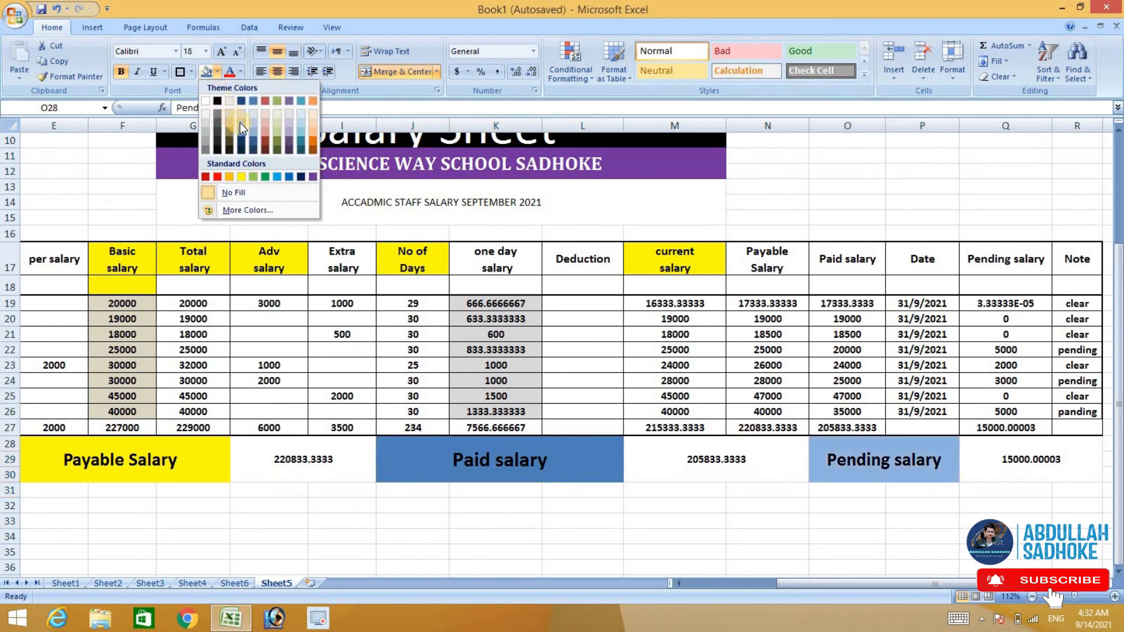
{"action": "left_click", "coordinate": [229, 178]}
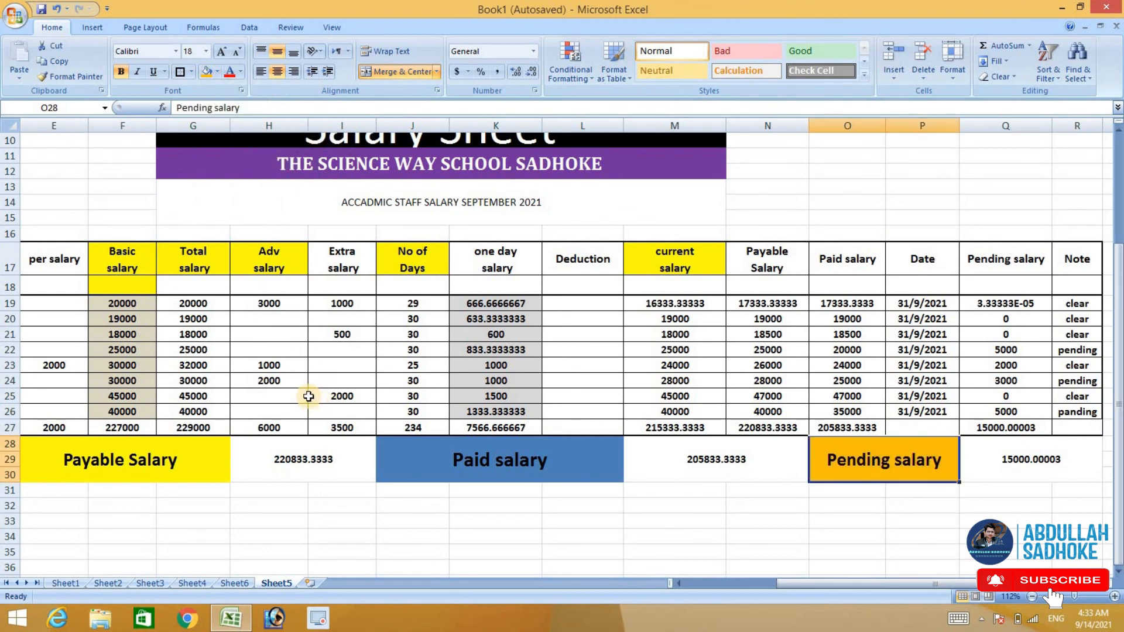
Step: Merge and center the empty range E31:R37 below the summary row and open the merged cell for editing
{"action": "scroll", "coordinate": [311, 398], "scroll_direction": "down", "scroll_amount": 2}
{"action": "left_click_drag", "start_coordinate": [26, 397], "coordinate": [1068, 486]}
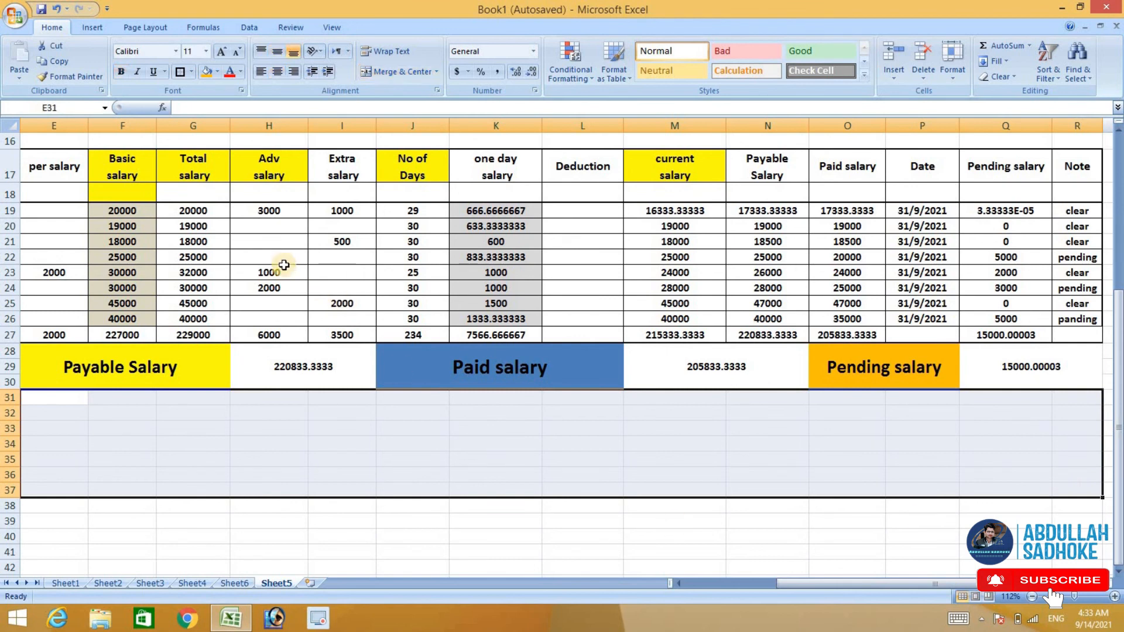
{"action": "left_click", "coordinate": [385, 72]}
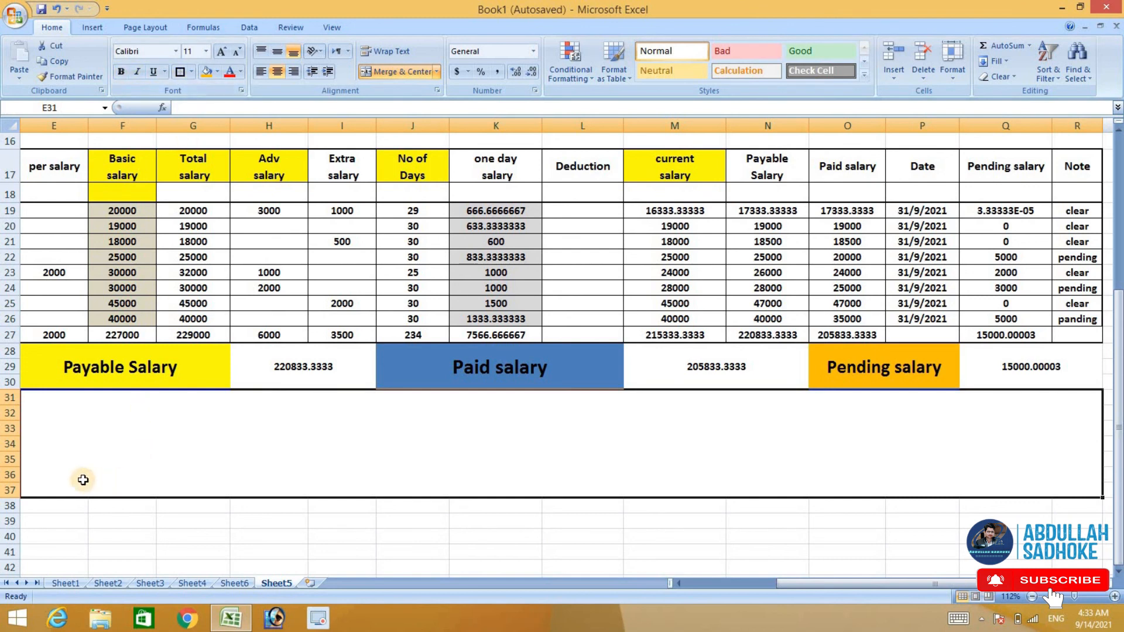
{"action": "double_click", "coordinate": [529, 445]}
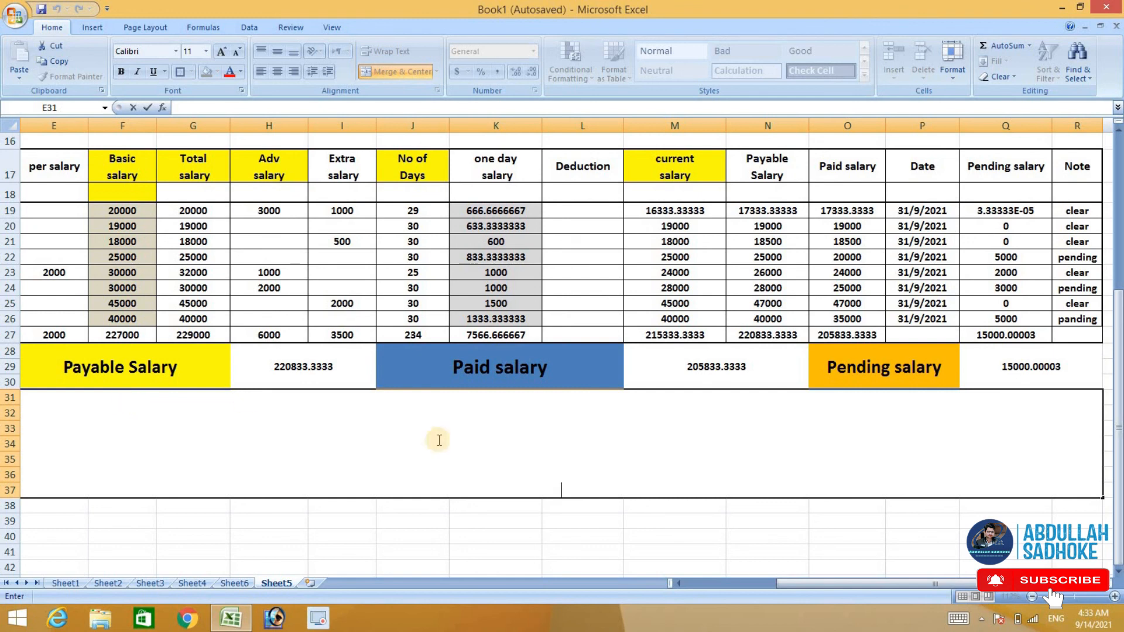
{"action": "left_click", "coordinate": [982, 619]}
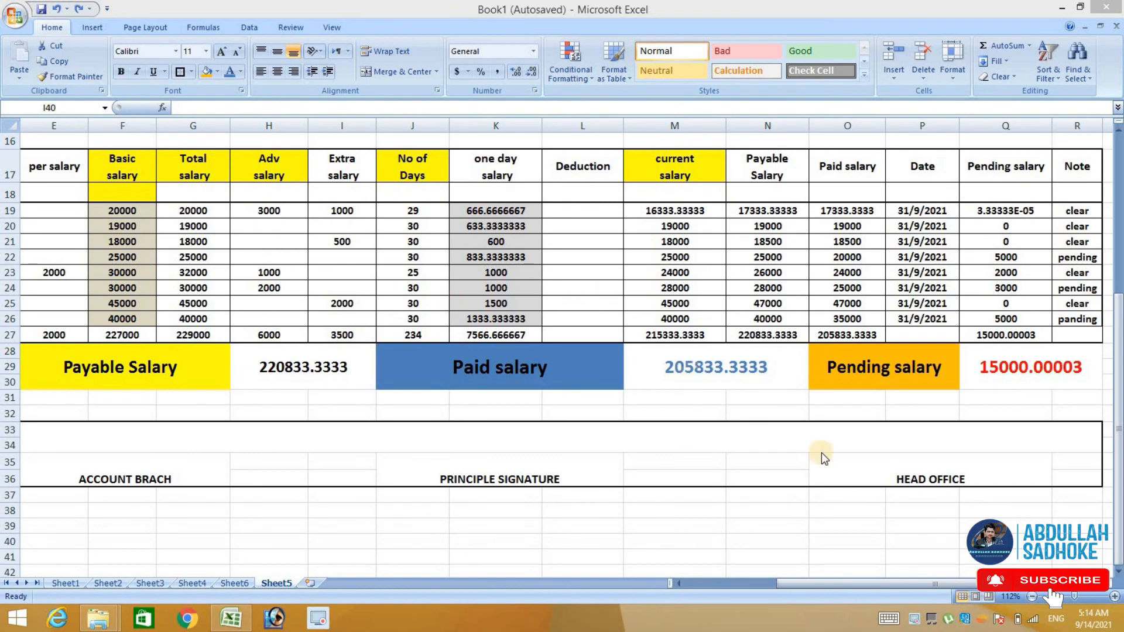
Step: Zoom out to 80% and review the complete salary sheet from the title banner to the signature block
{"action": "left_click", "coordinate": [1068, 598]}
{"action": "left_click_drag", "start_coordinate": [1070, 598], "coordinate": [1065, 598]}
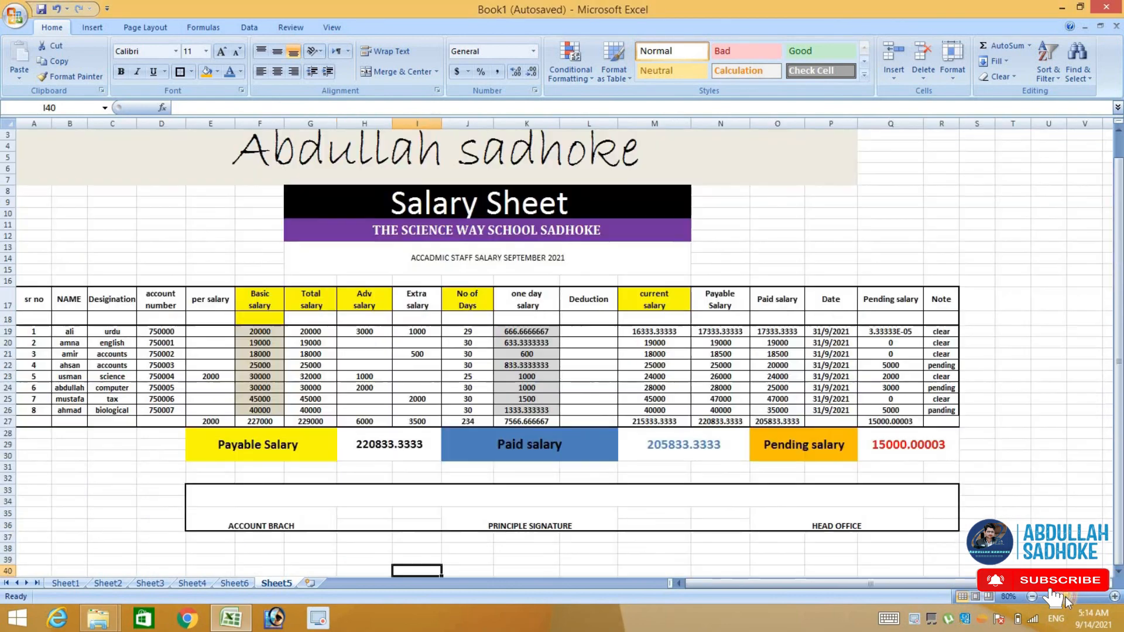
{"action": "scroll", "coordinate": [659, 523], "scroll_direction": "up", "scroll_amount": 1}
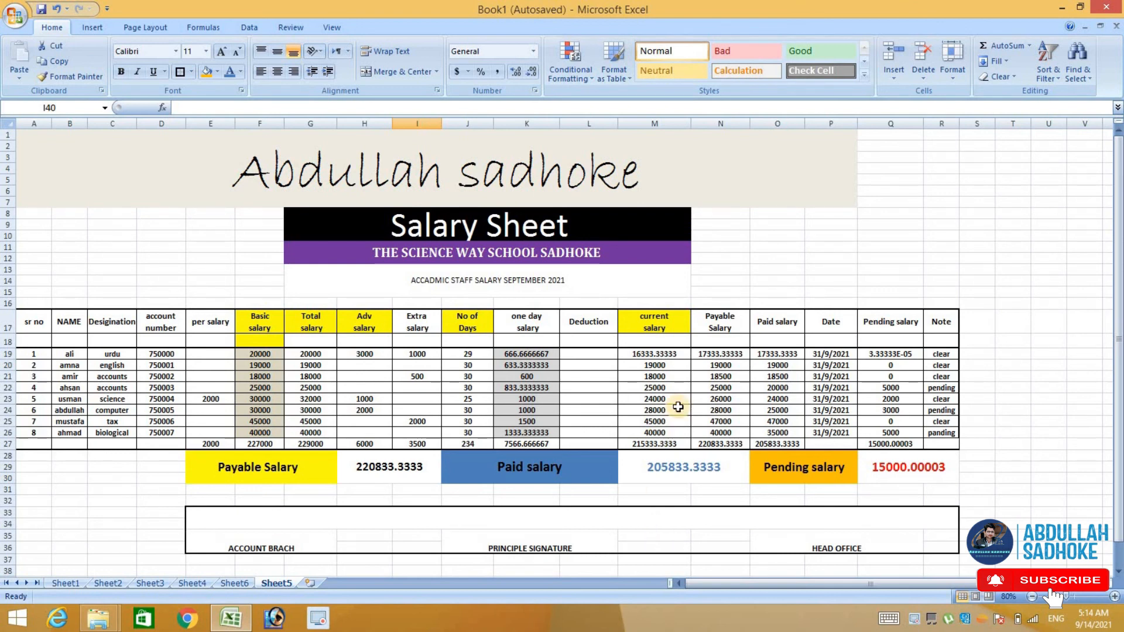
{"action": "left_click", "coordinate": [548, 285]}
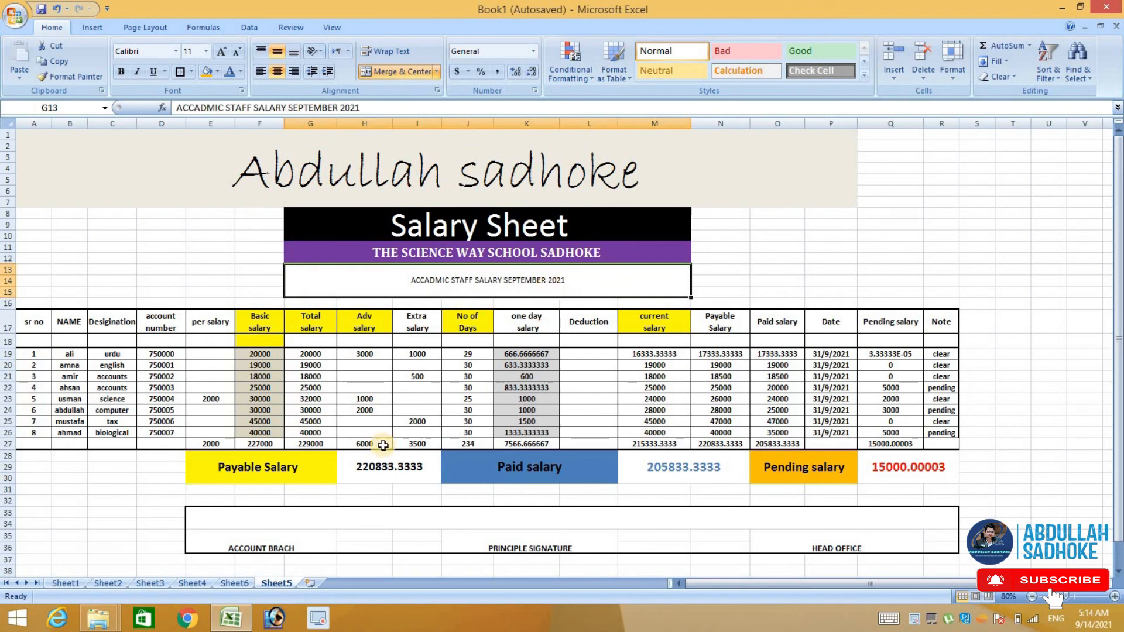